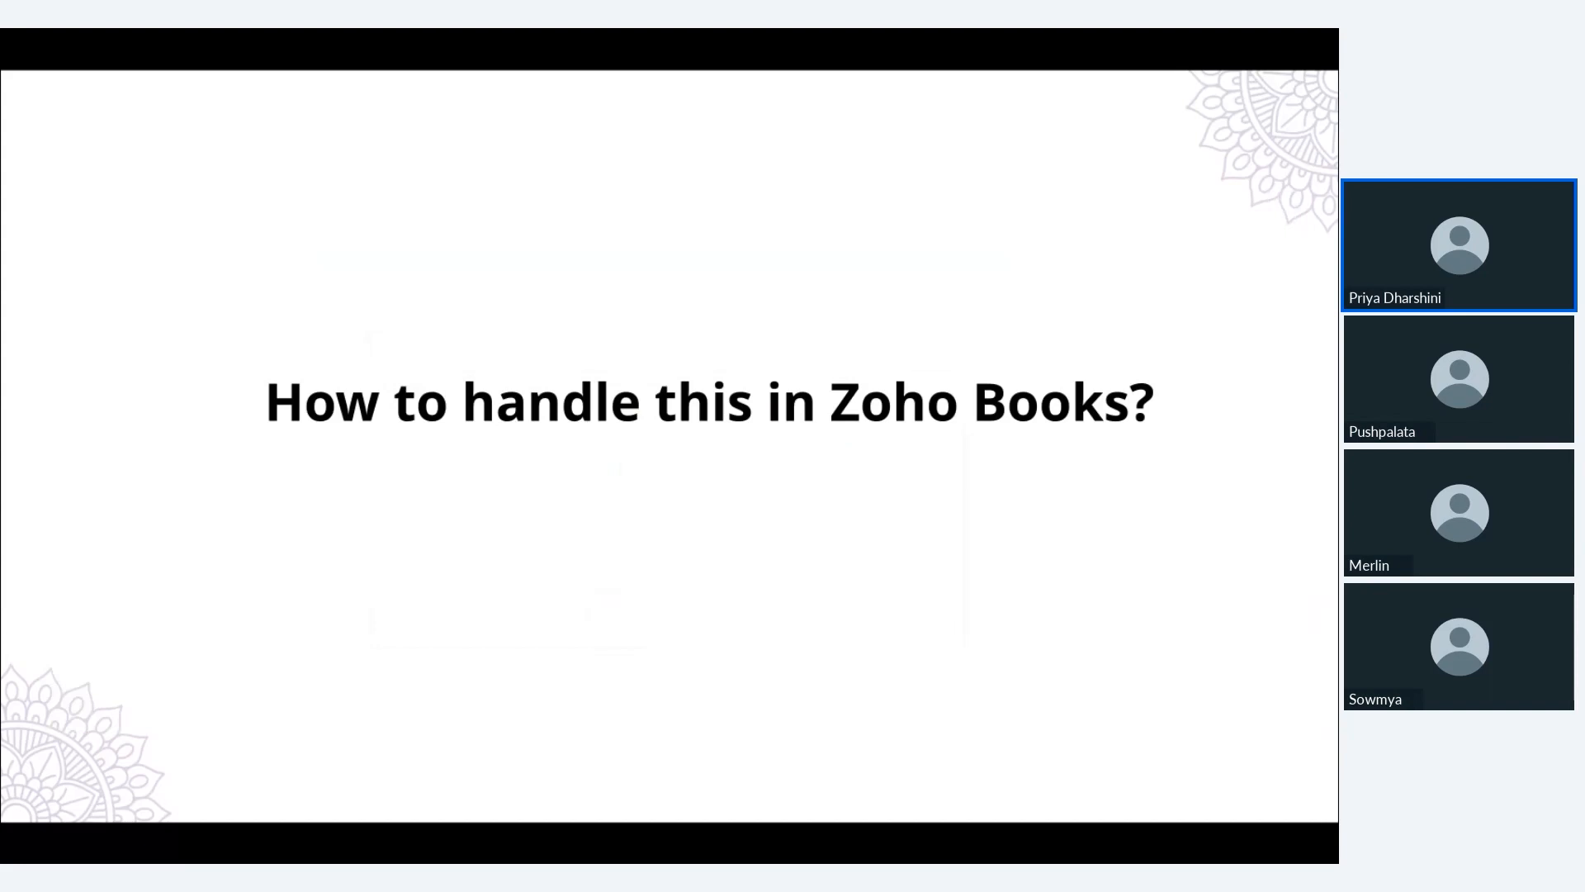
# Leave the slideshow, switch to Zoho Books and open the e-Invoicing preferences
pyautogui.press('Escape')
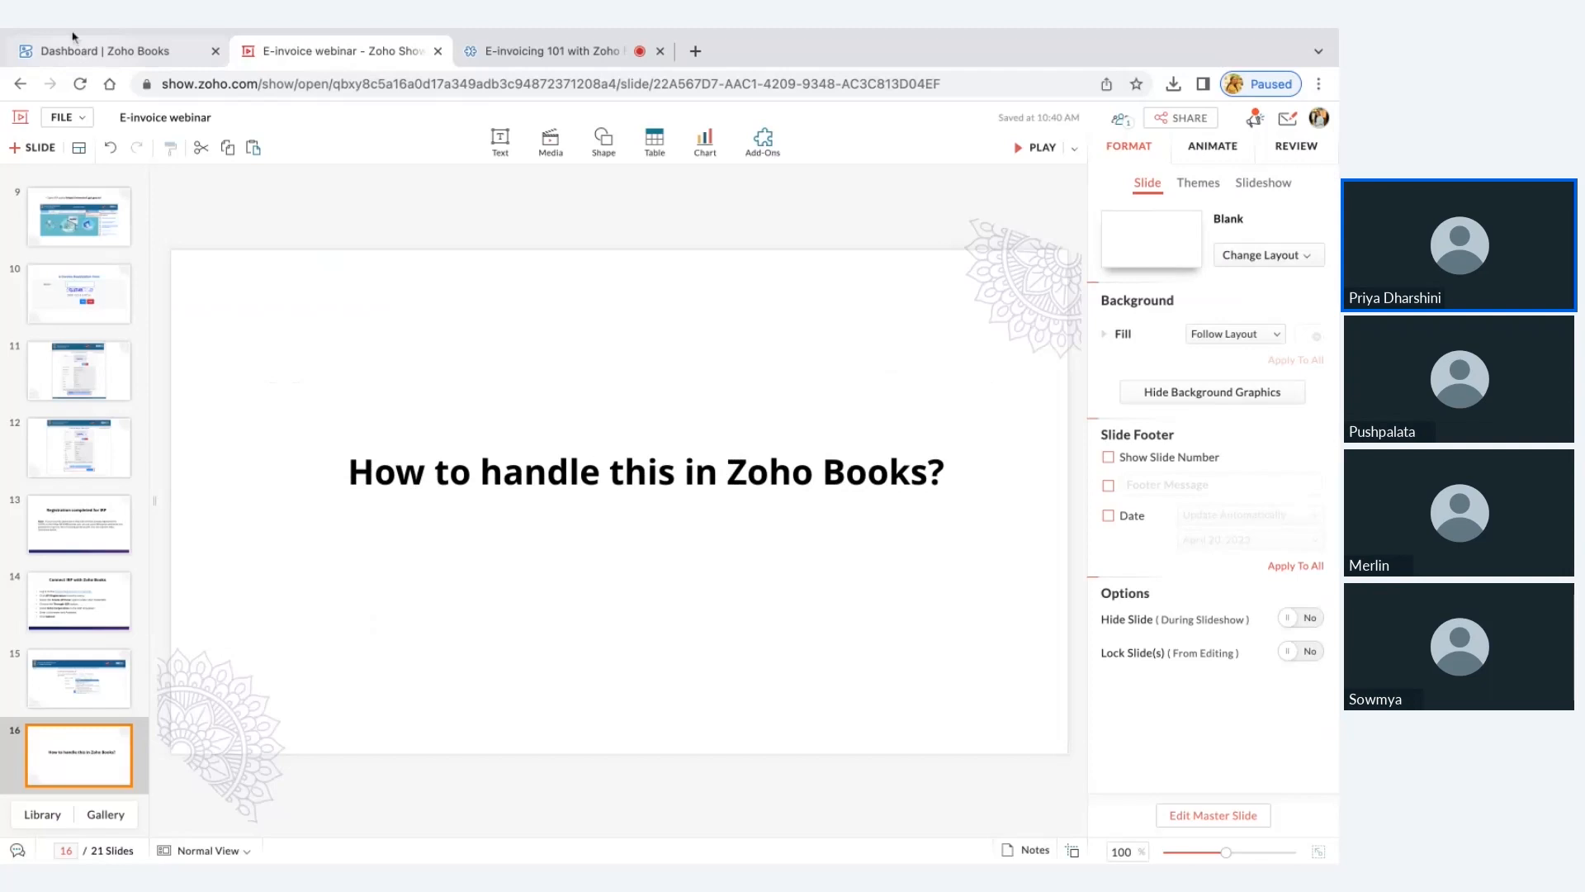
pyautogui.click(100, 100)
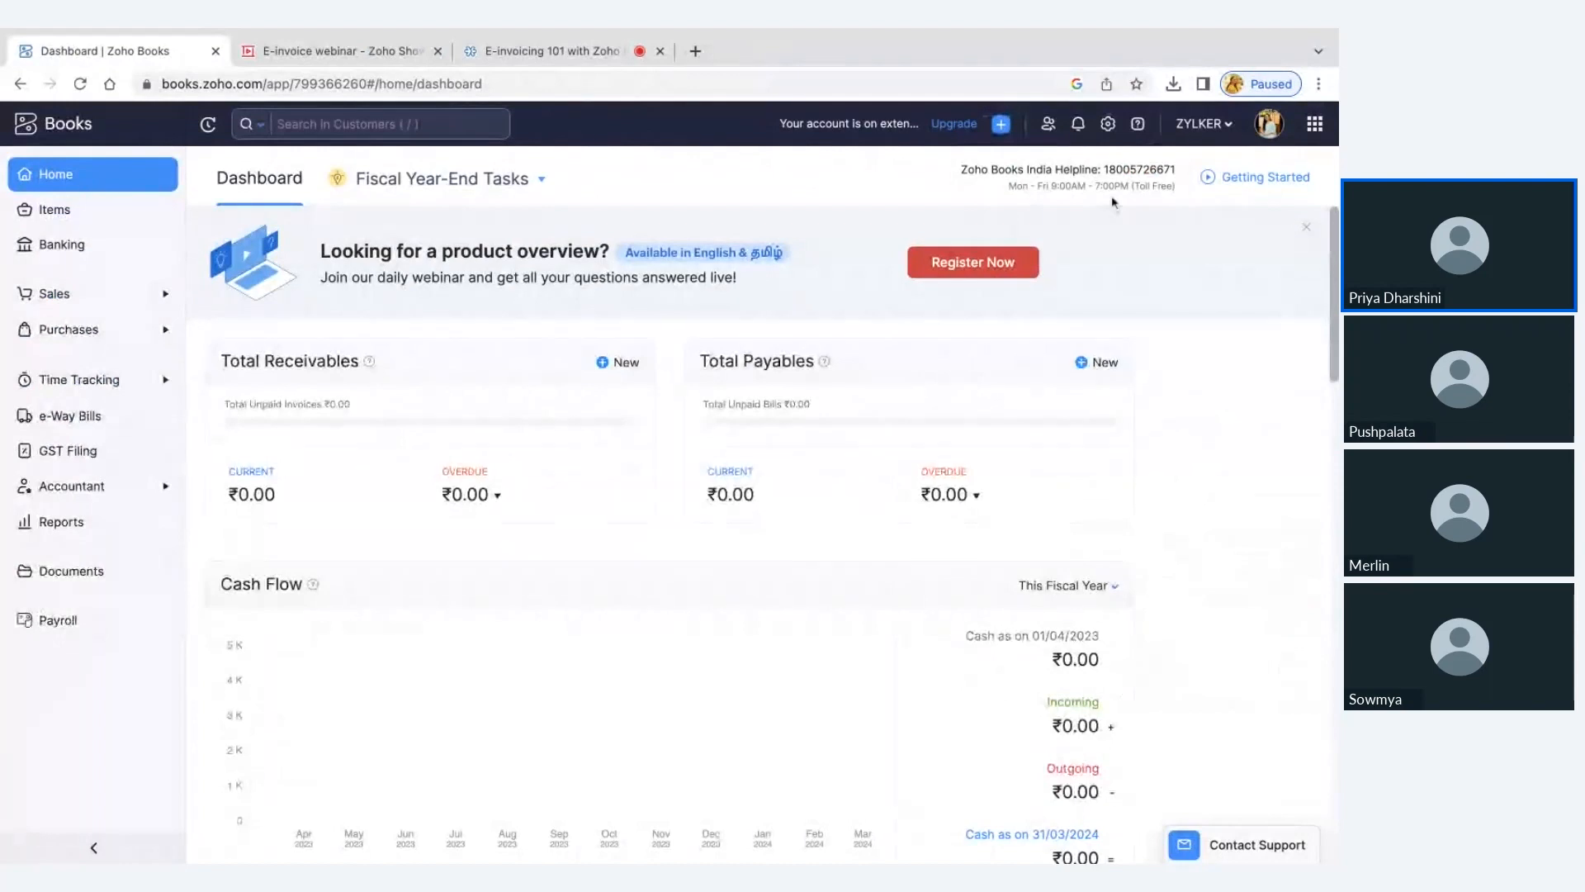
pyautogui.click(1108, 128)
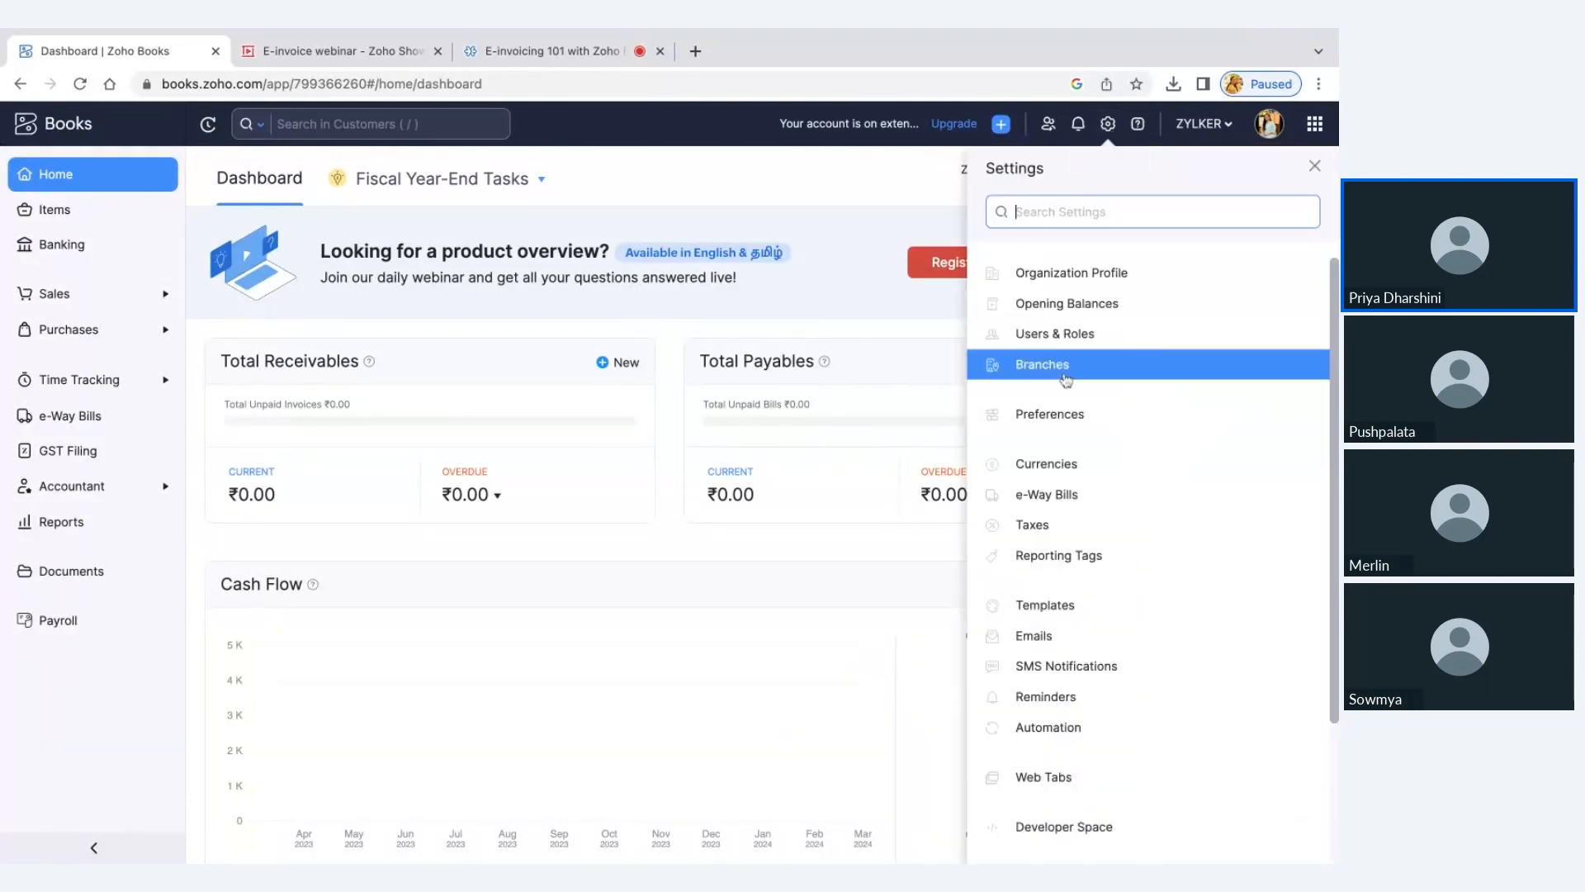
pyautogui.click(1061, 415)
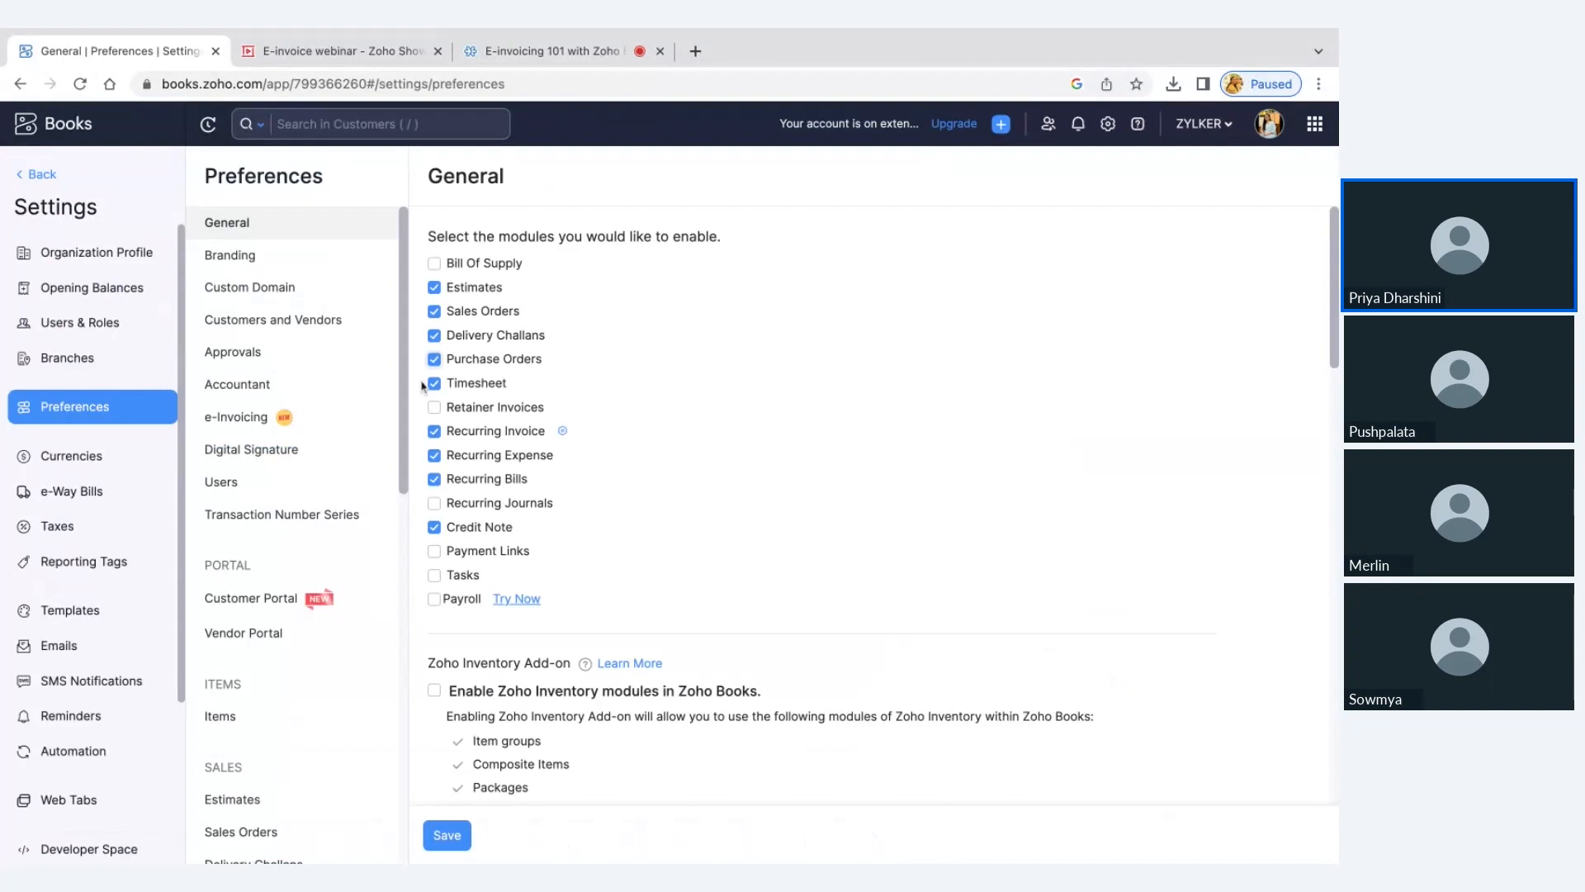
pyautogui.click(254, 426)
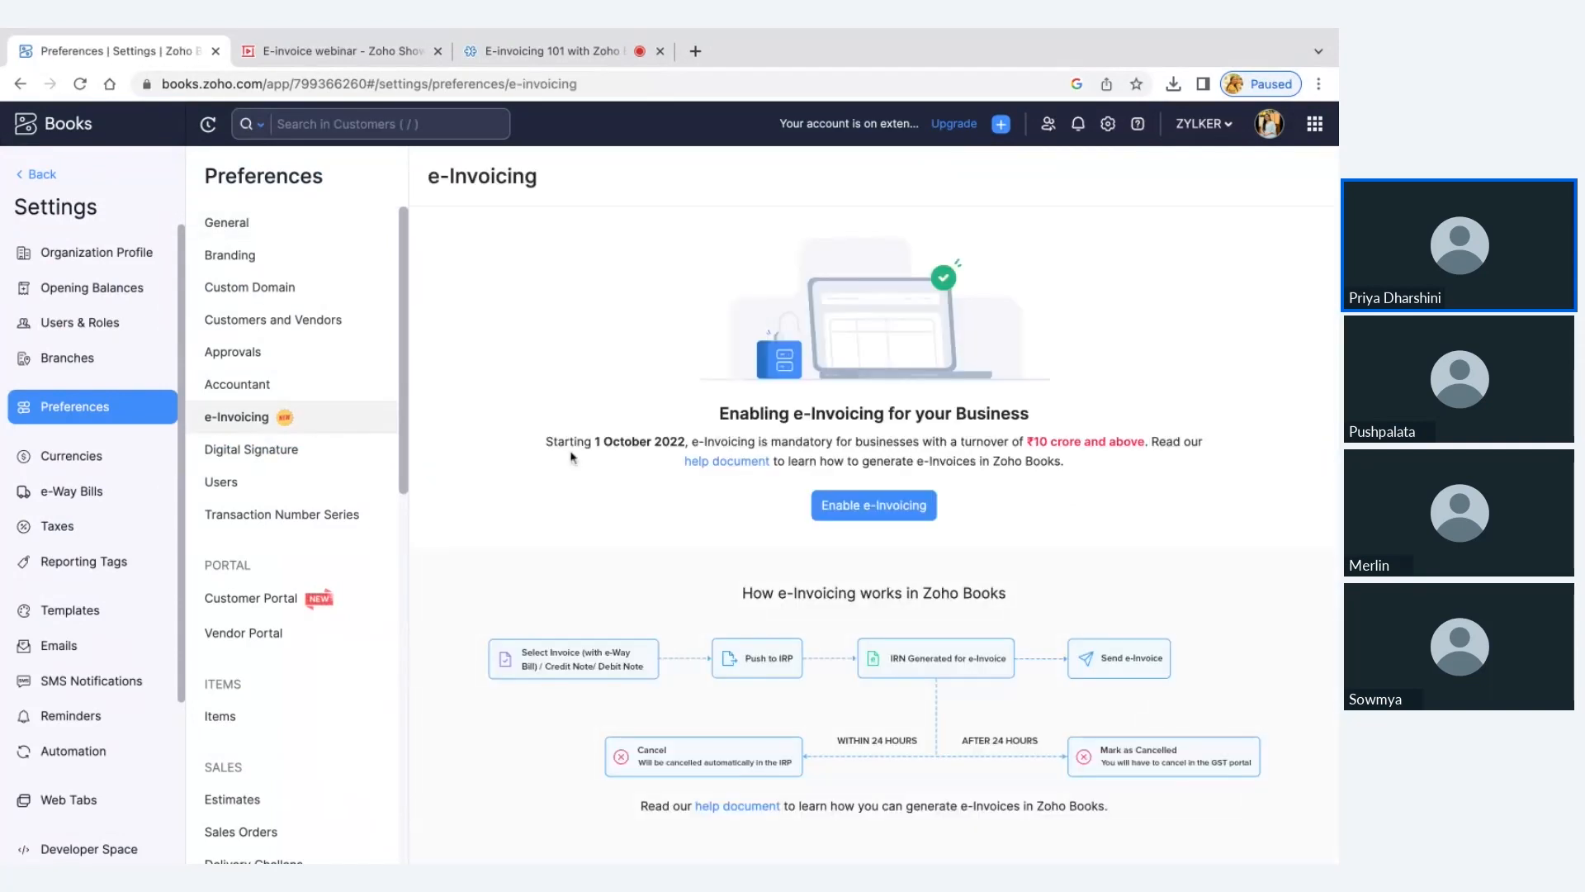
# Enable e-Invoicing for the business turnover category Revenue > 10 crores, with the start date 01/10/2022
pyautogui.click(856, 528)
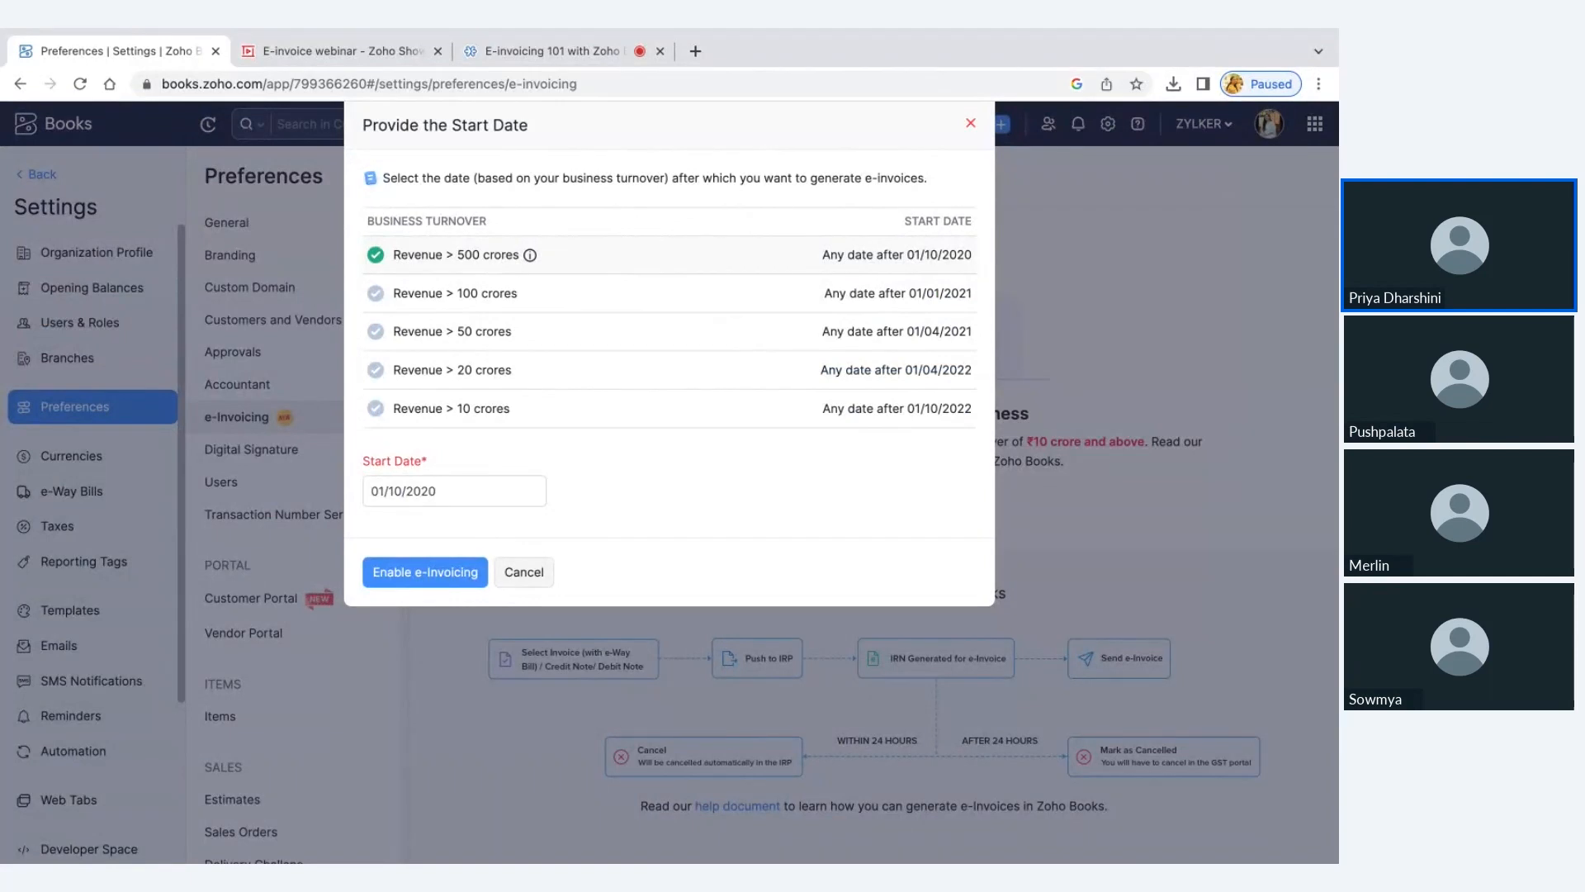
pyautogui.click(462, 404)
pyautogui.click(439, 573)
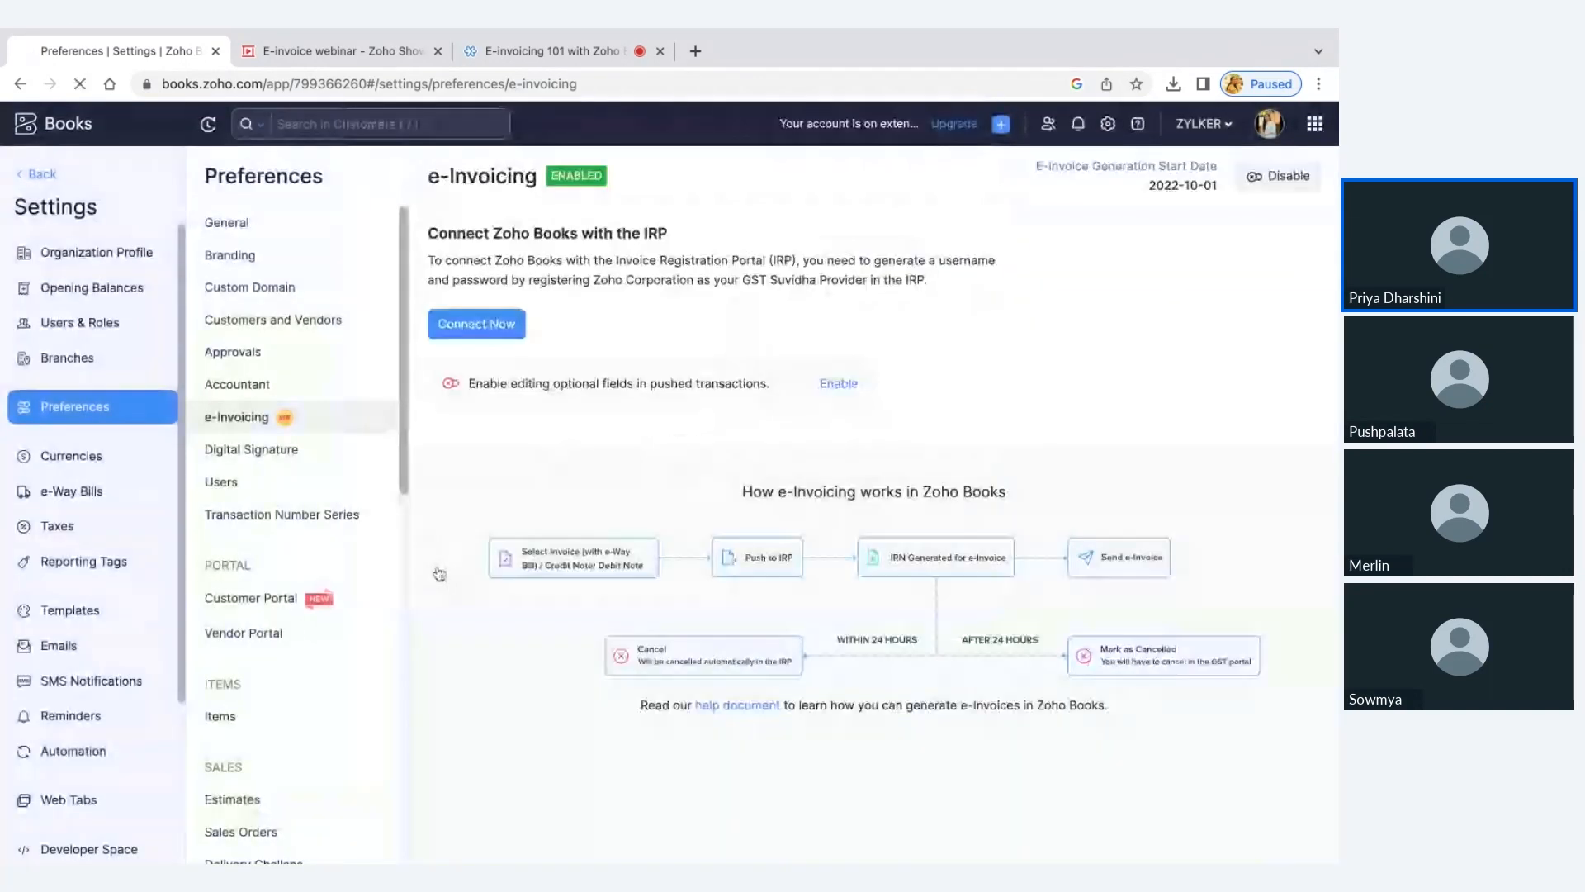
# Connect Zoho Books with the Invoice Registration Portal by entering the IRP username and password, and validate the credentials
pyautogui.click(514, 330)
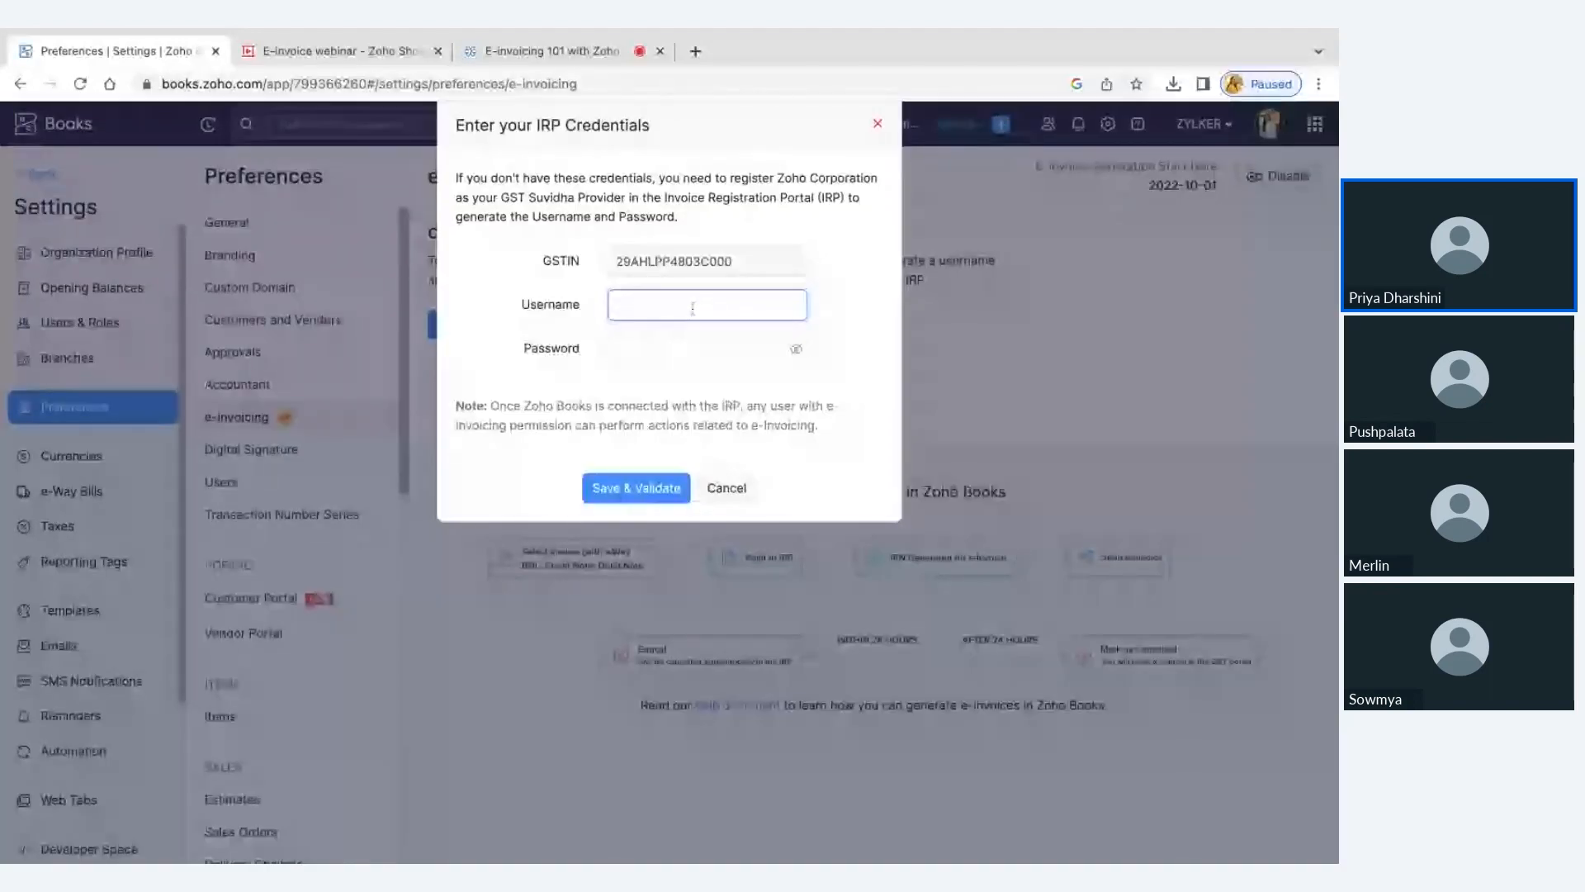
pyautogui.write('gspeinv')
pyautogui.click(659, 342)
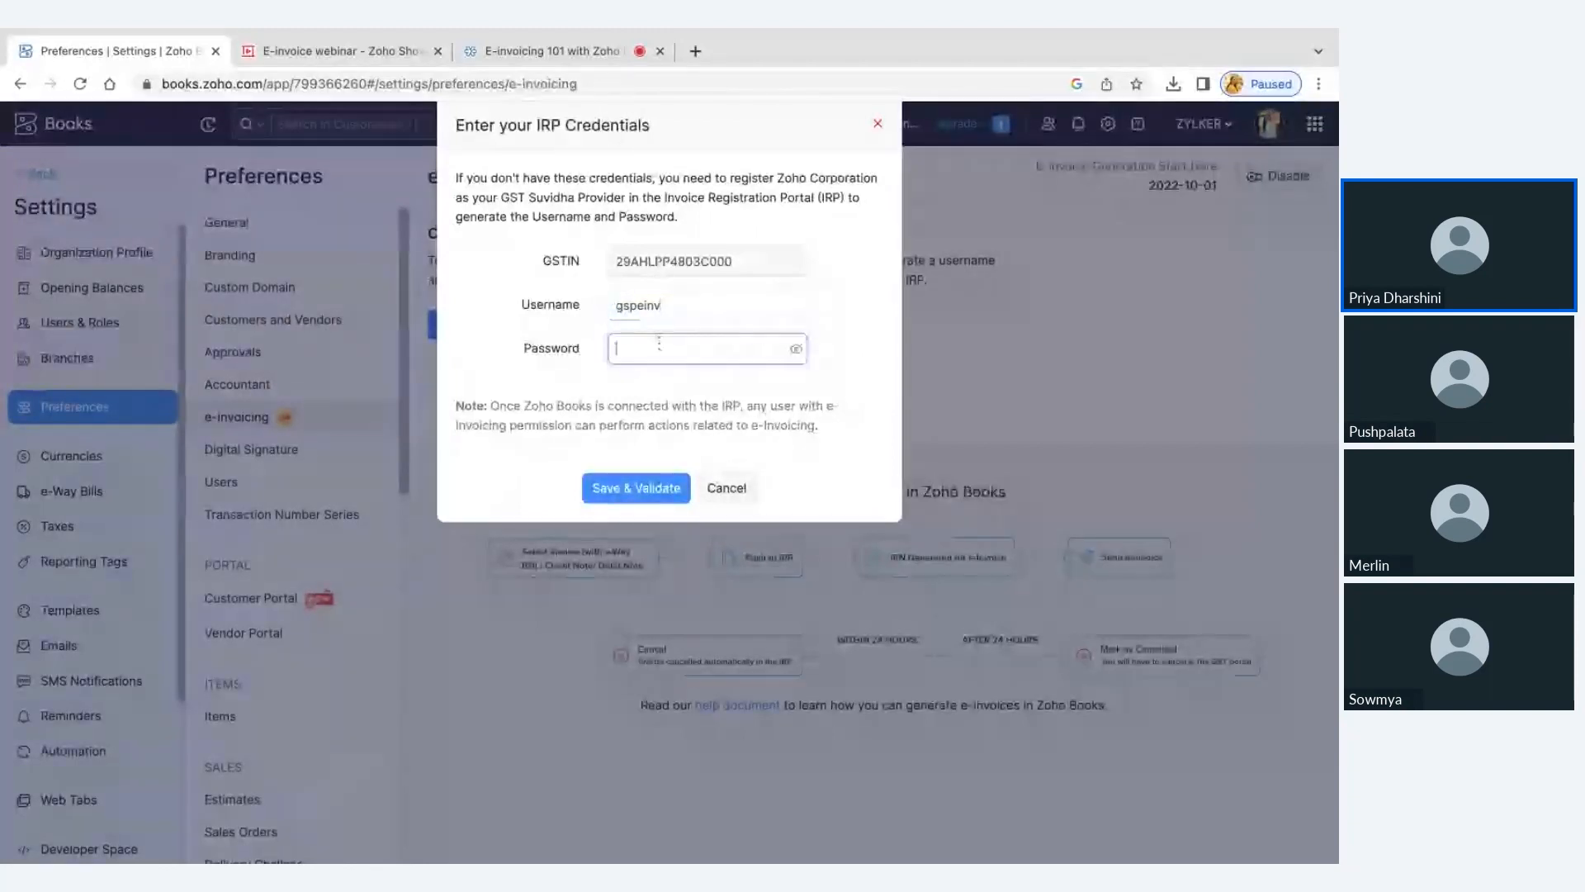
pyautogui.write('****')
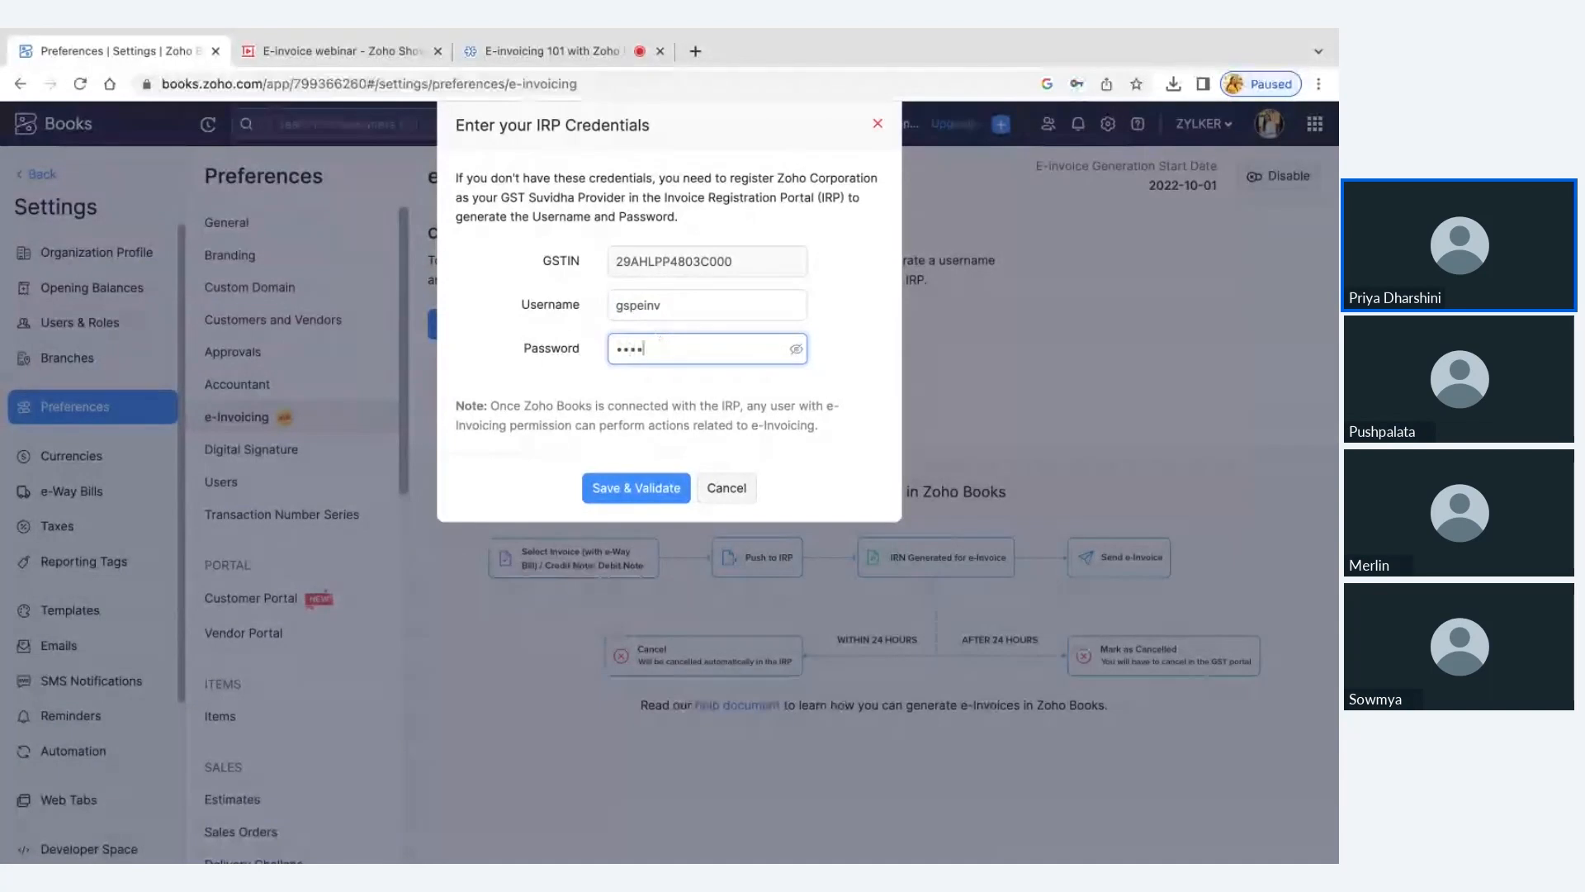
pyautogui.write('*******')
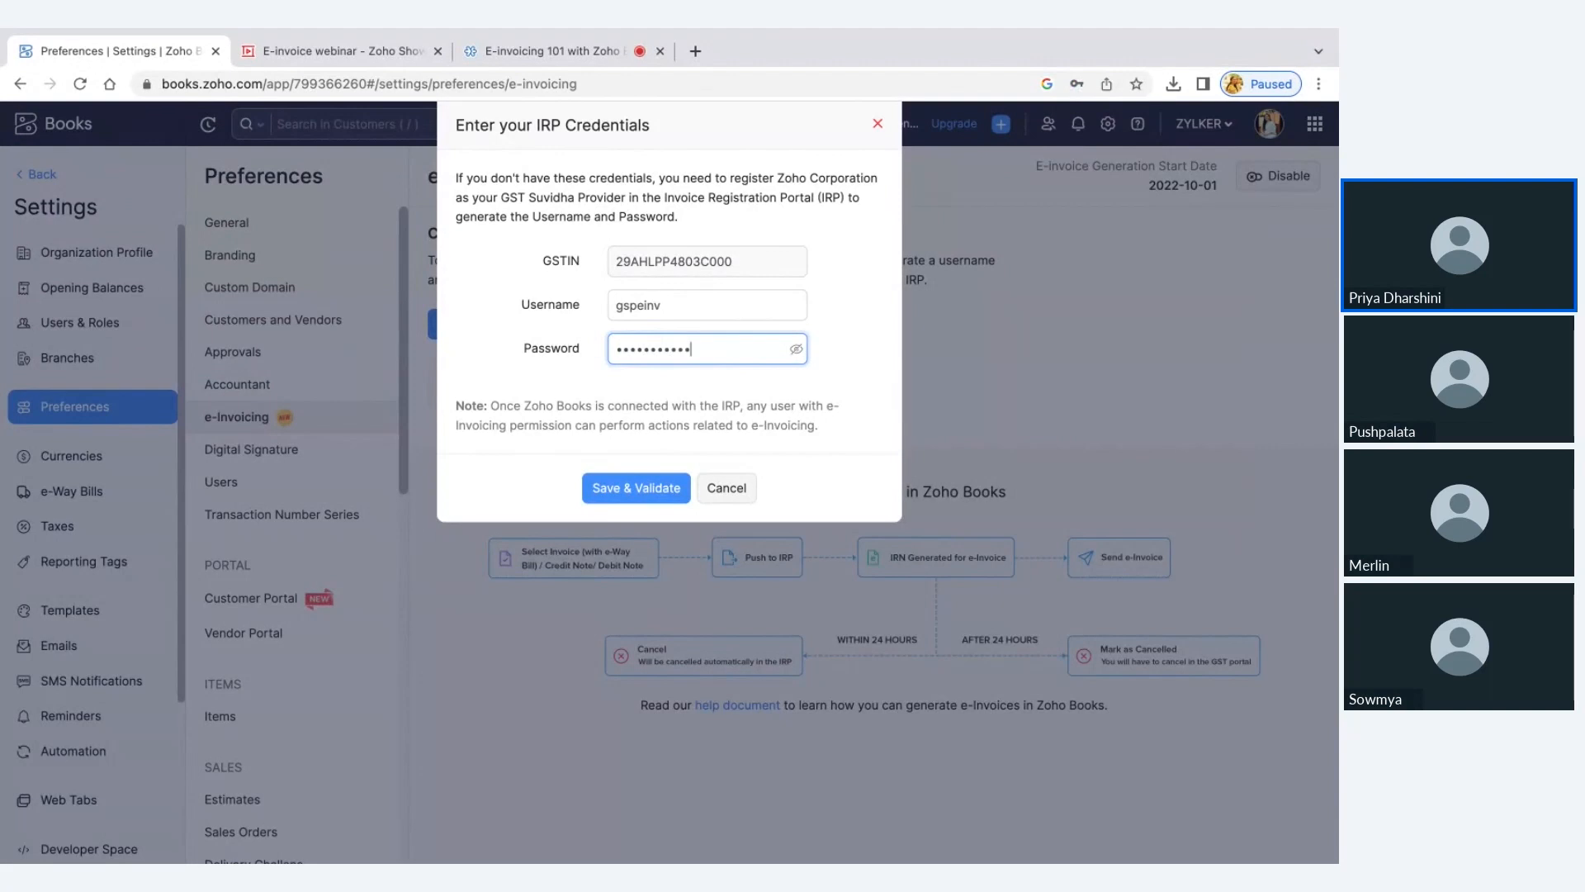
pyautogui.write('*')
pyautogui.click(591, 488)
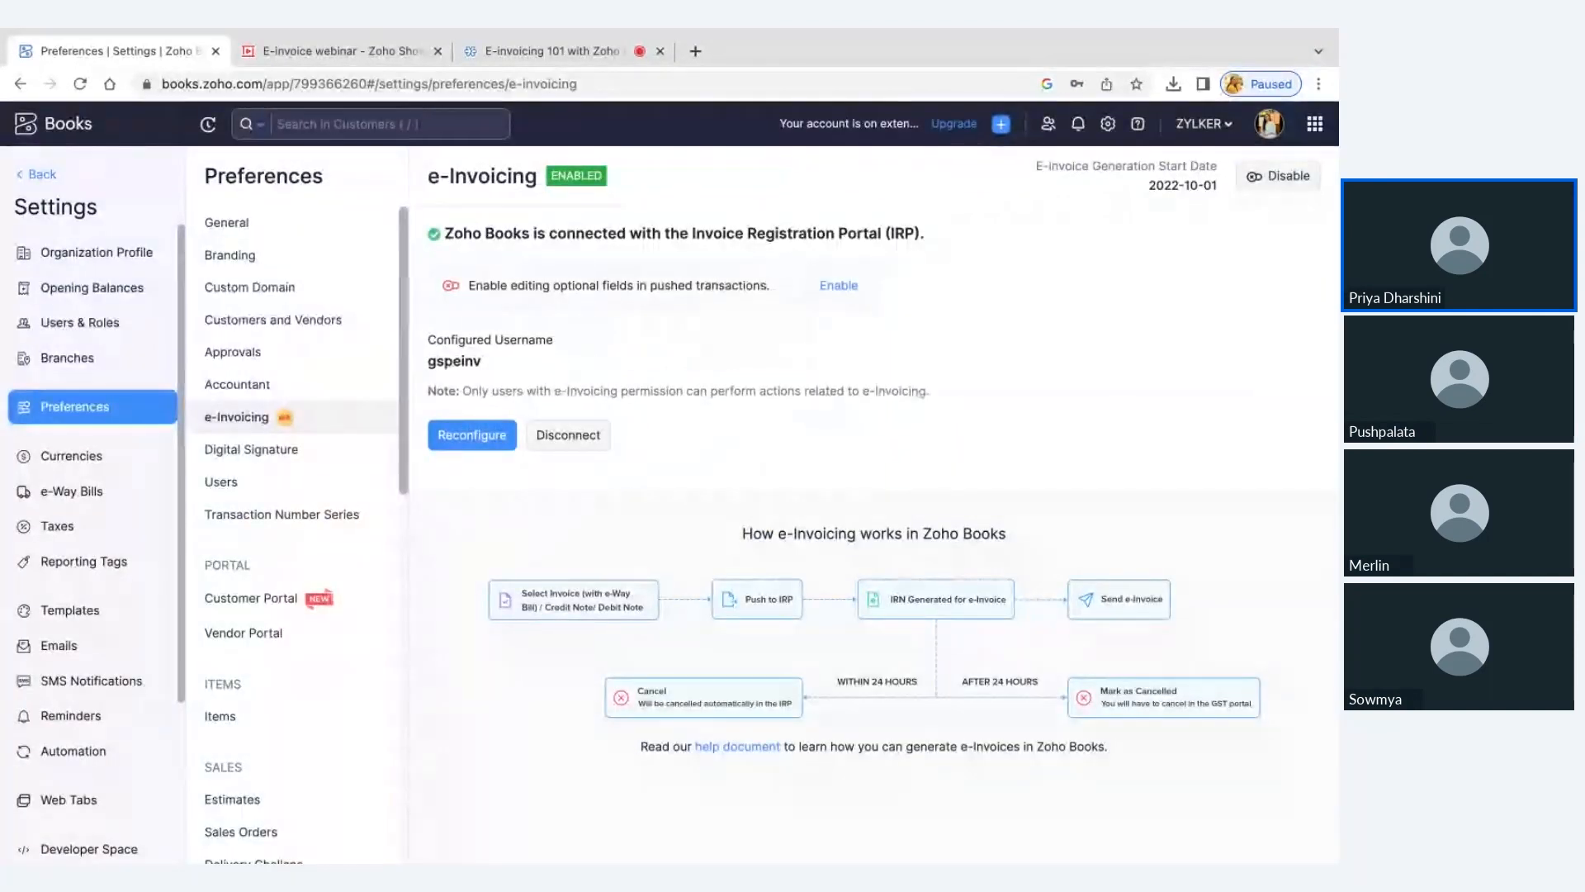
# Leave the settings, start a new sales invoice and choose the existing customer for it
pyautogui.click(41, 178)
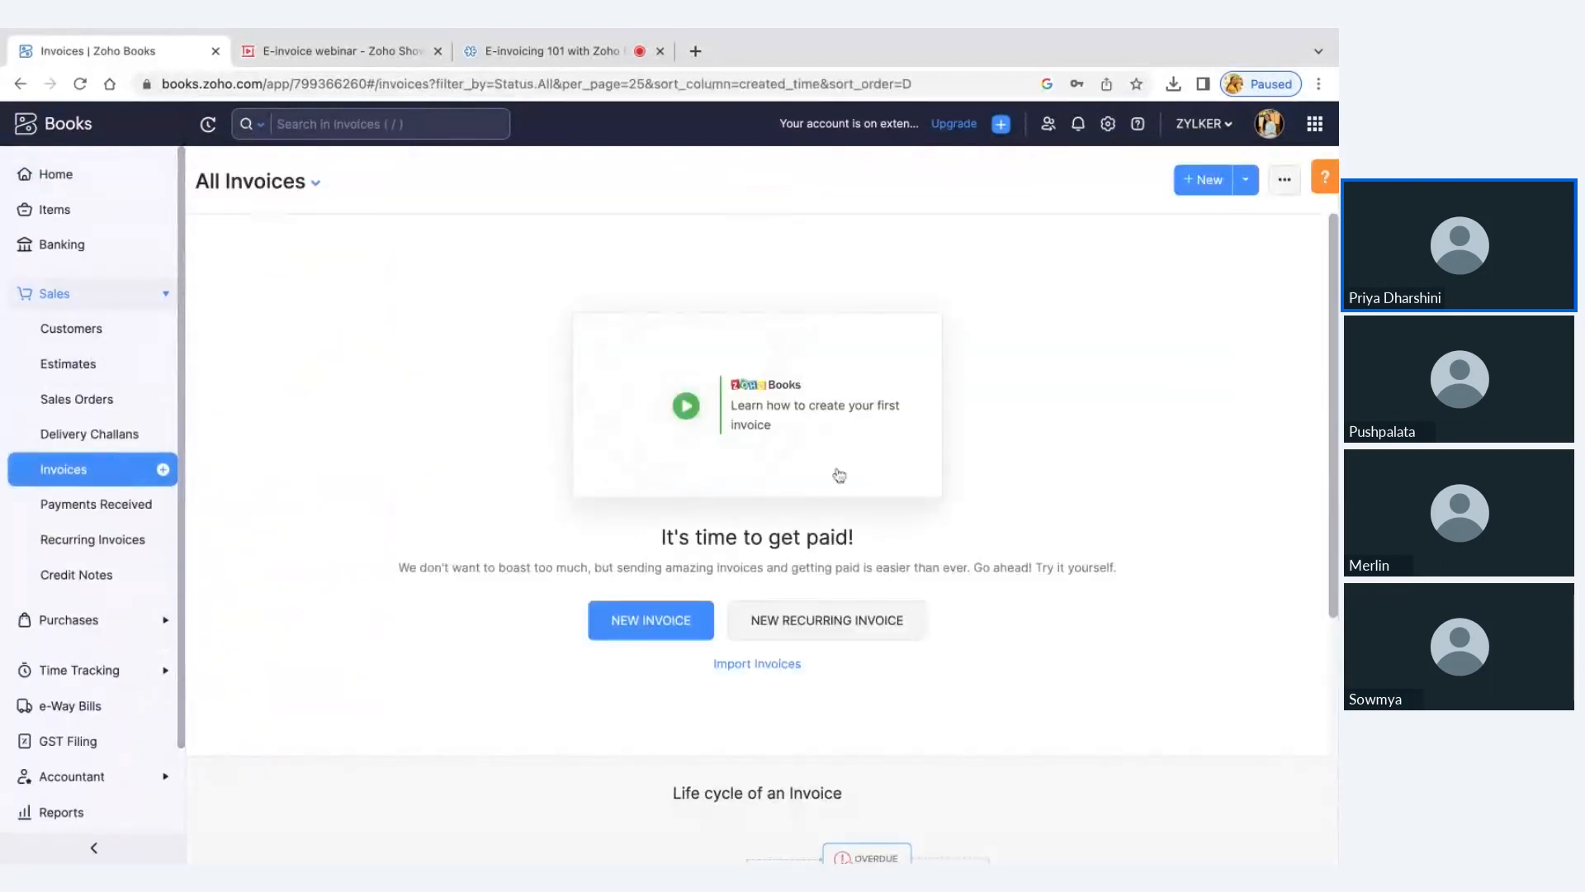
pyautogui.click(650, 634)
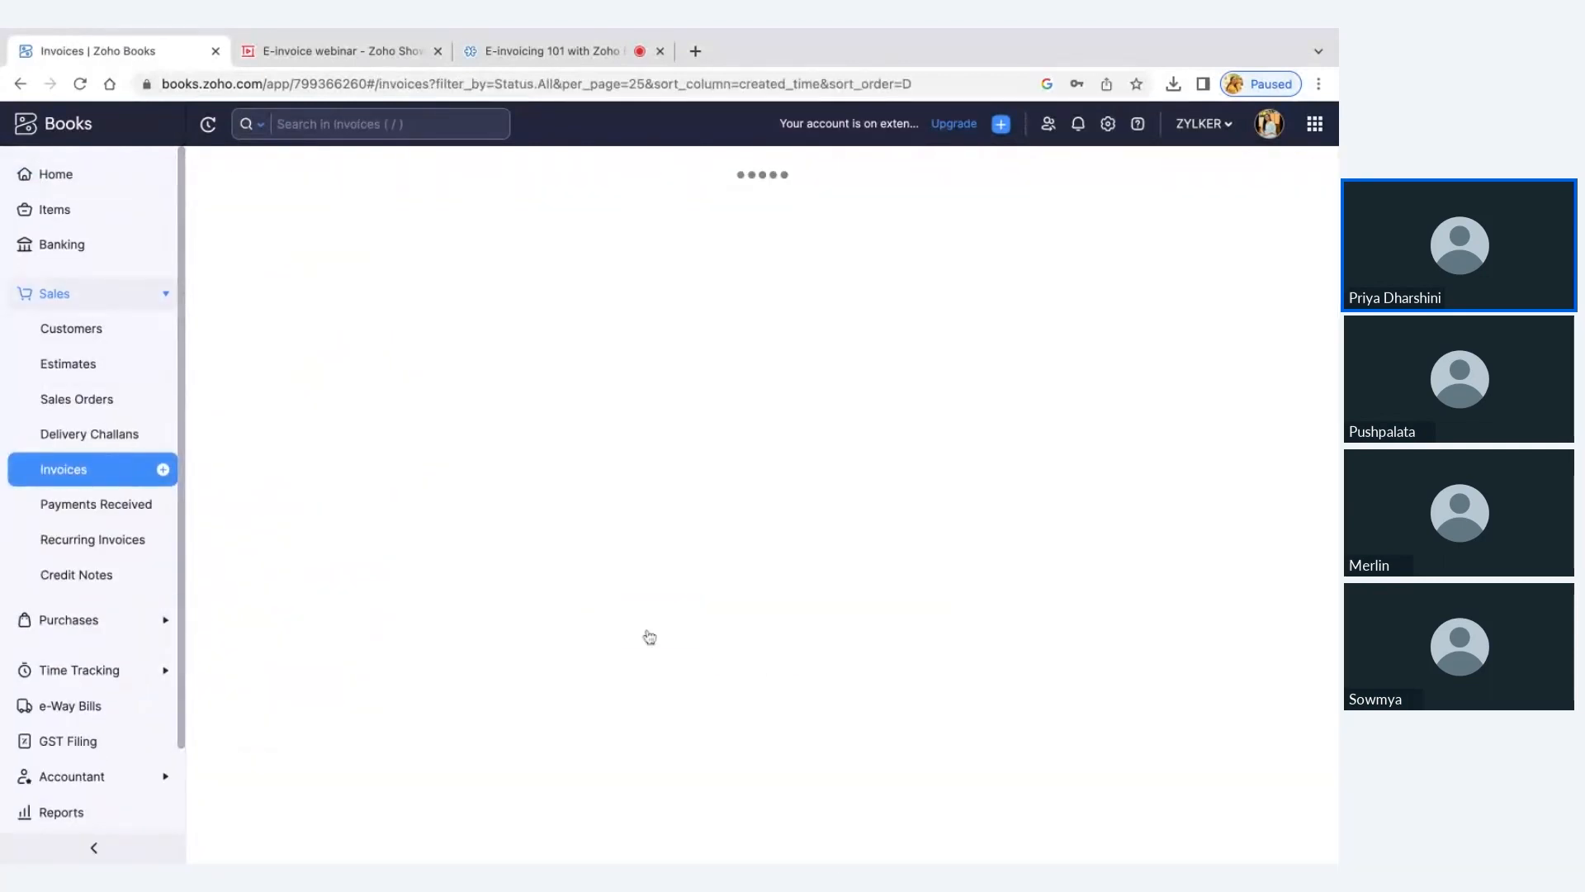
pyautogui.click(709, 257)
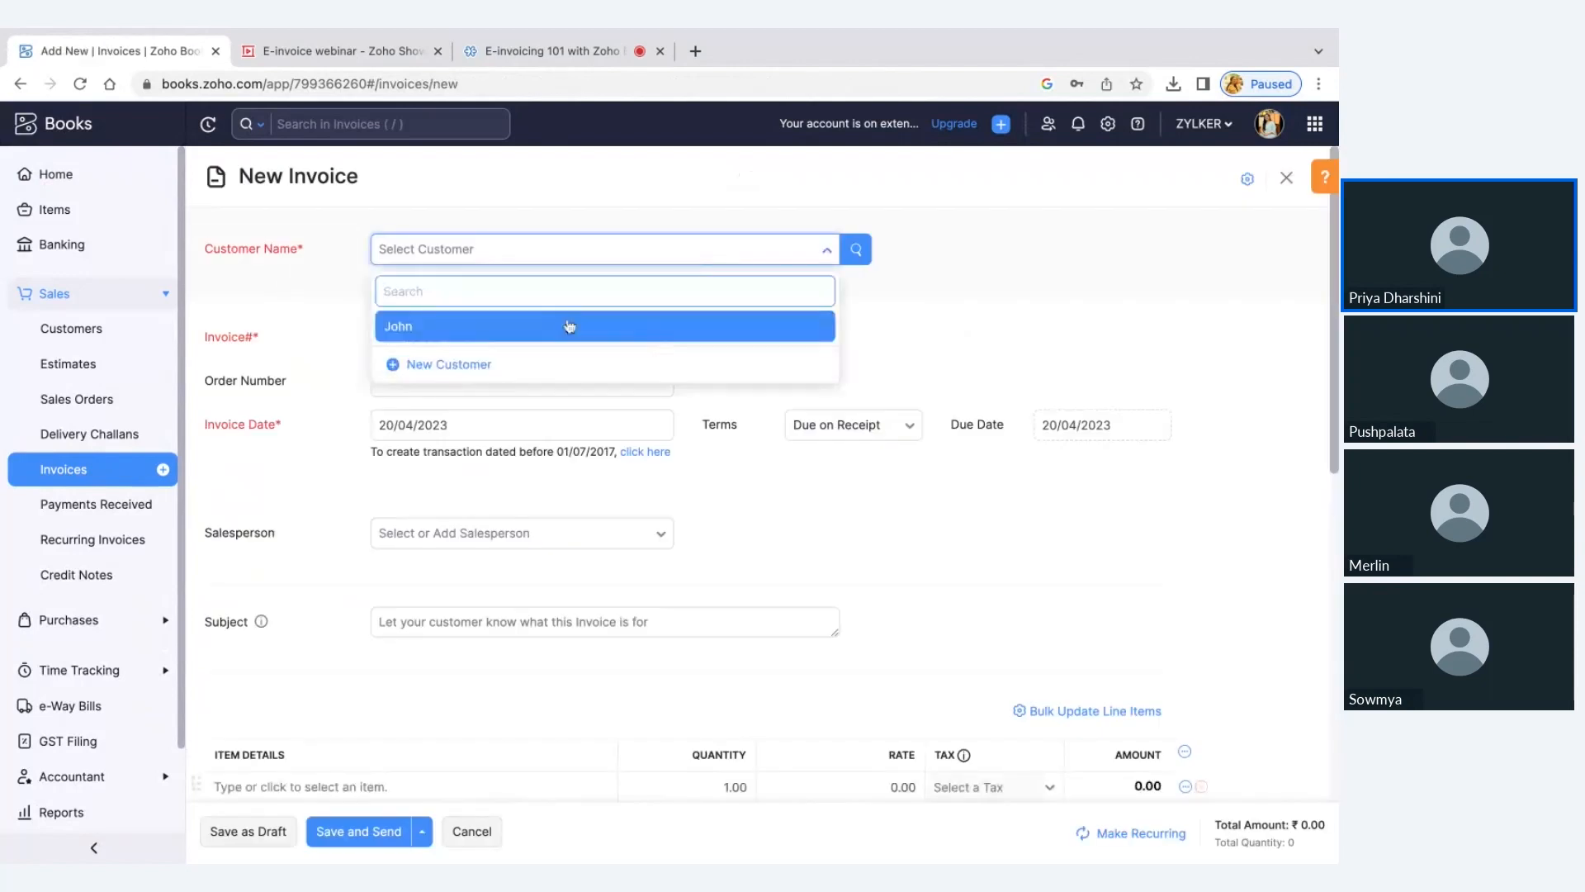
pyautogui.click(566, 322)
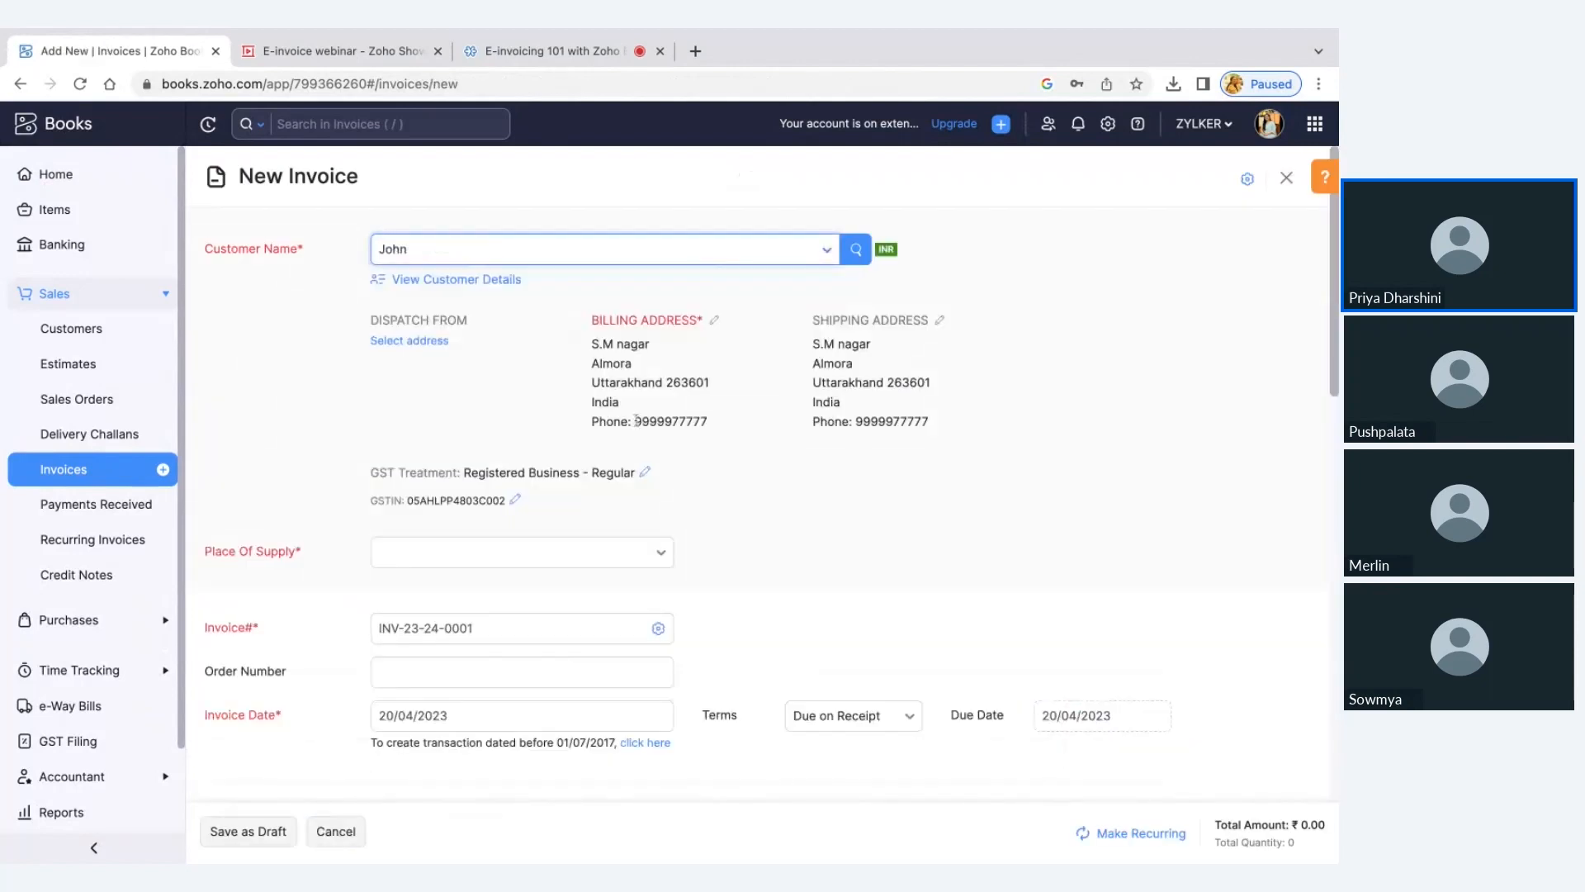
# Add the item ABC as the invoice's line item and save the invoice as a draft
pyautogui.scroll(-10, 627, 417)
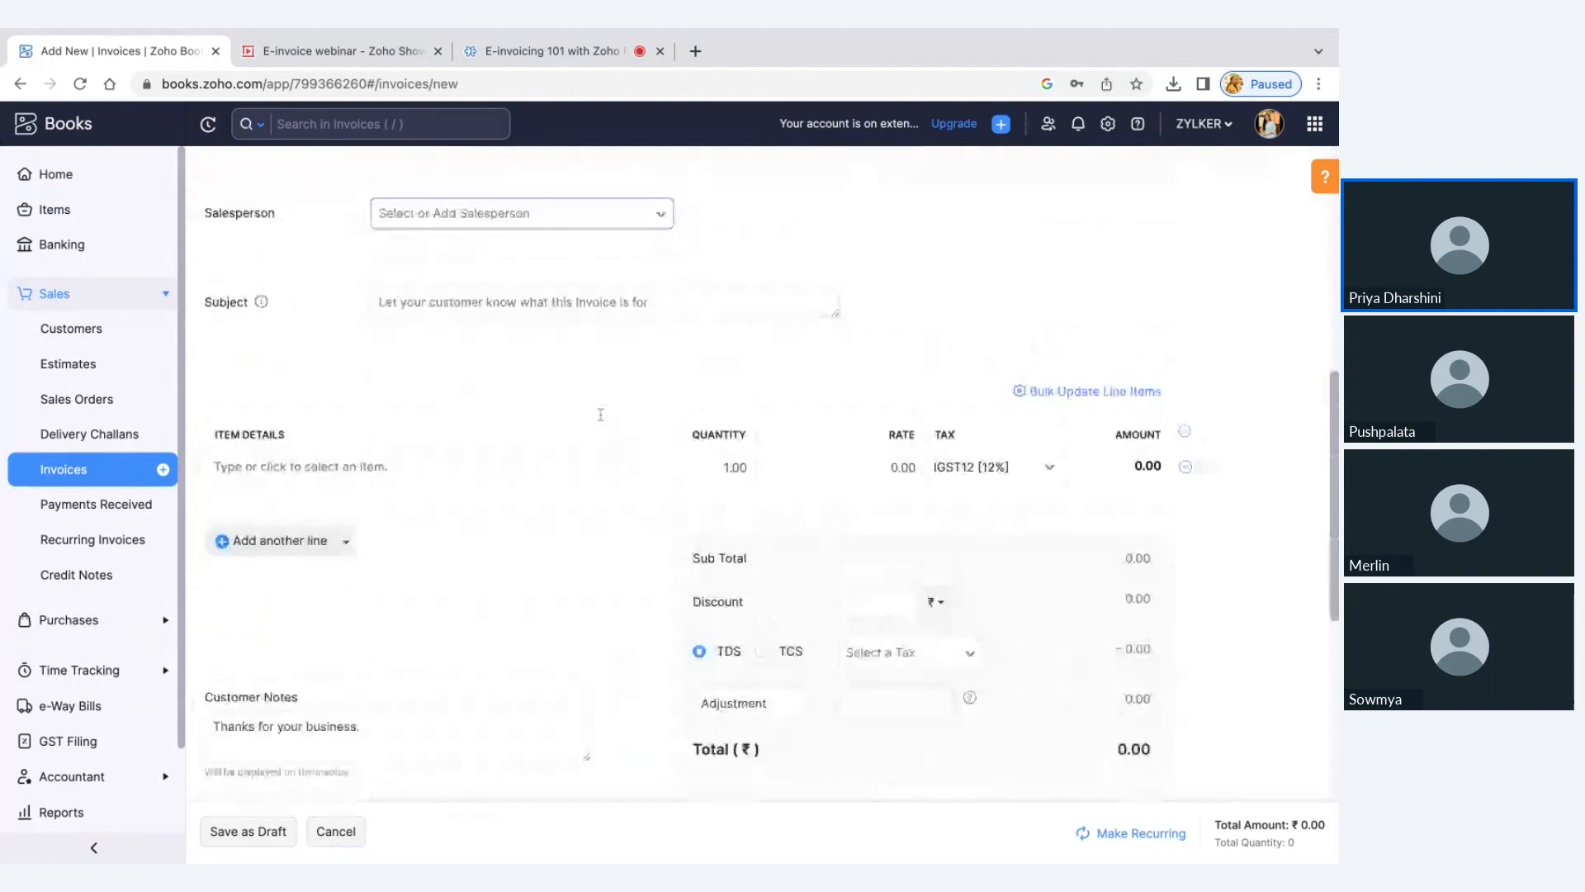
pyautogui.click(481, 436)
pyautogui.click(485, 495)
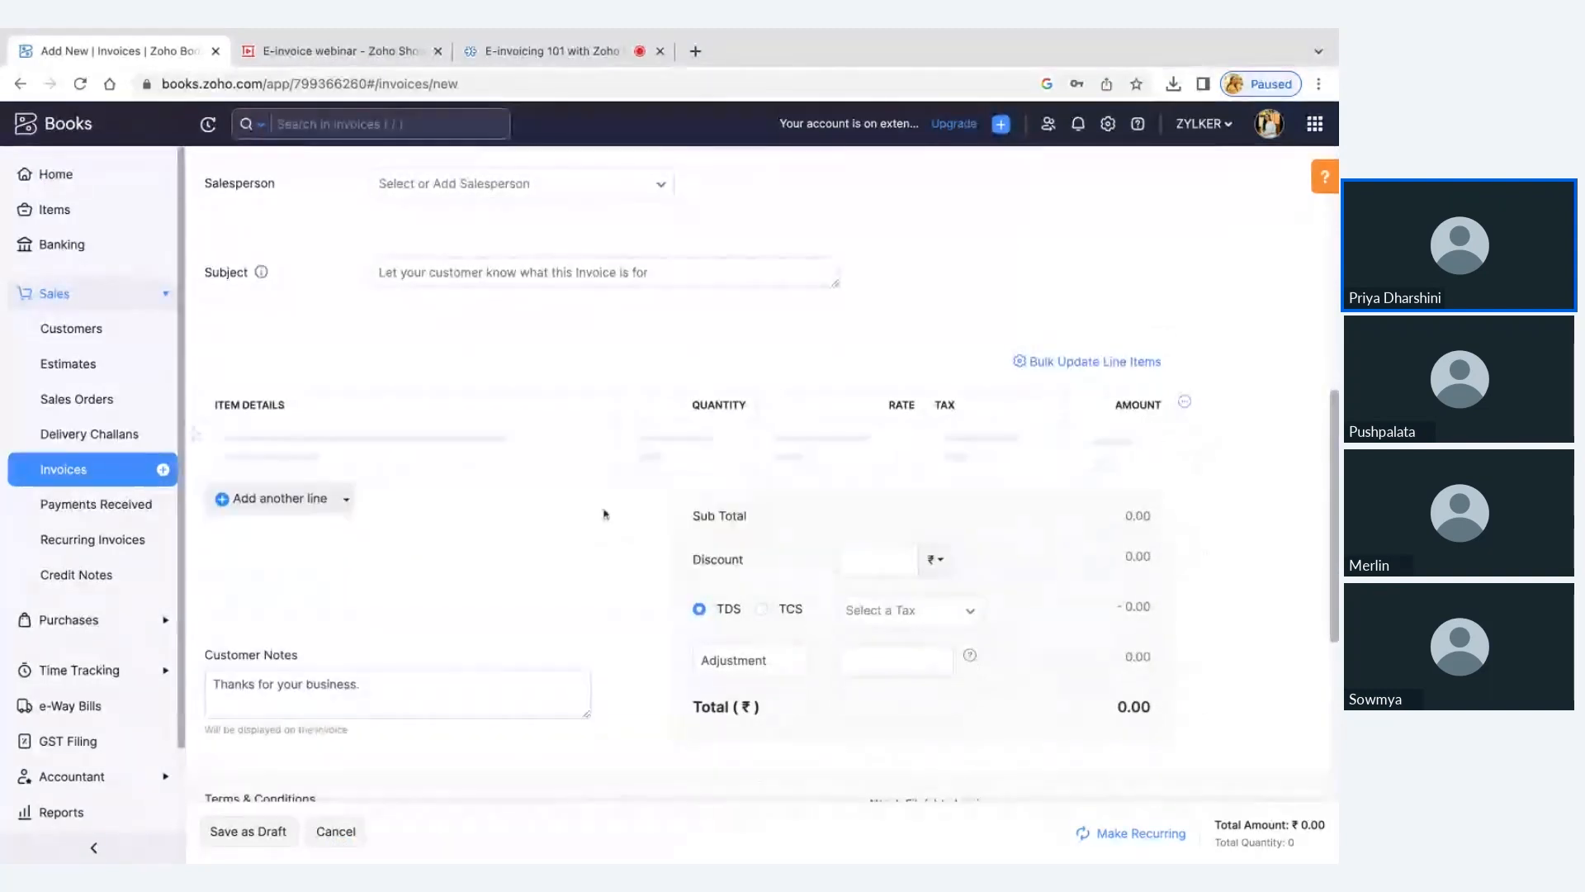
pyautogui.scroll(-4, 492, 643)
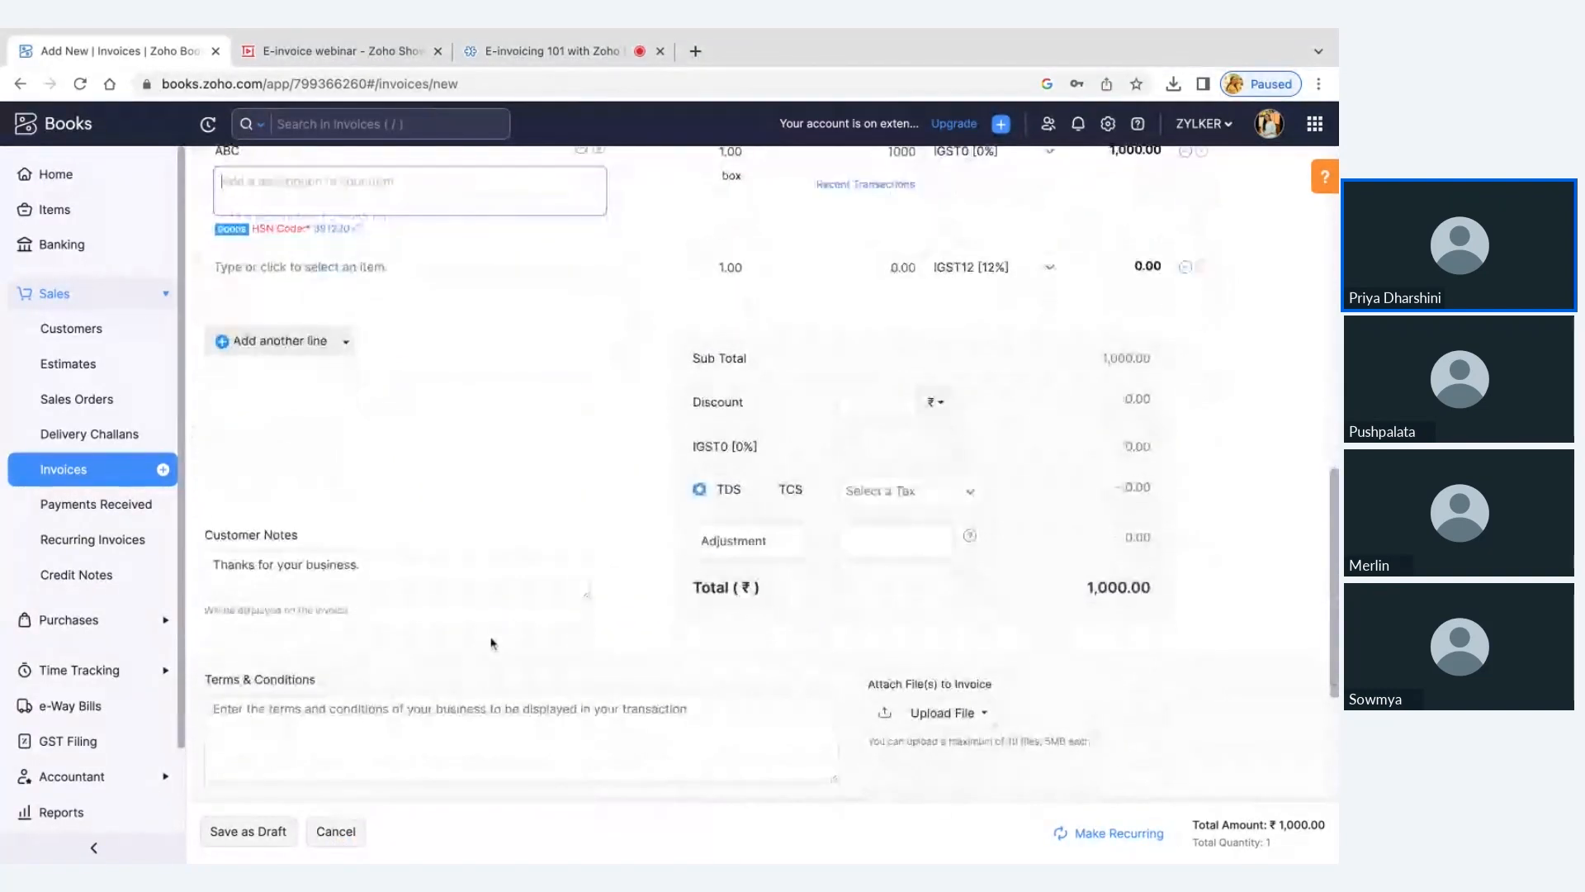
pyautogui.click(259, 832)
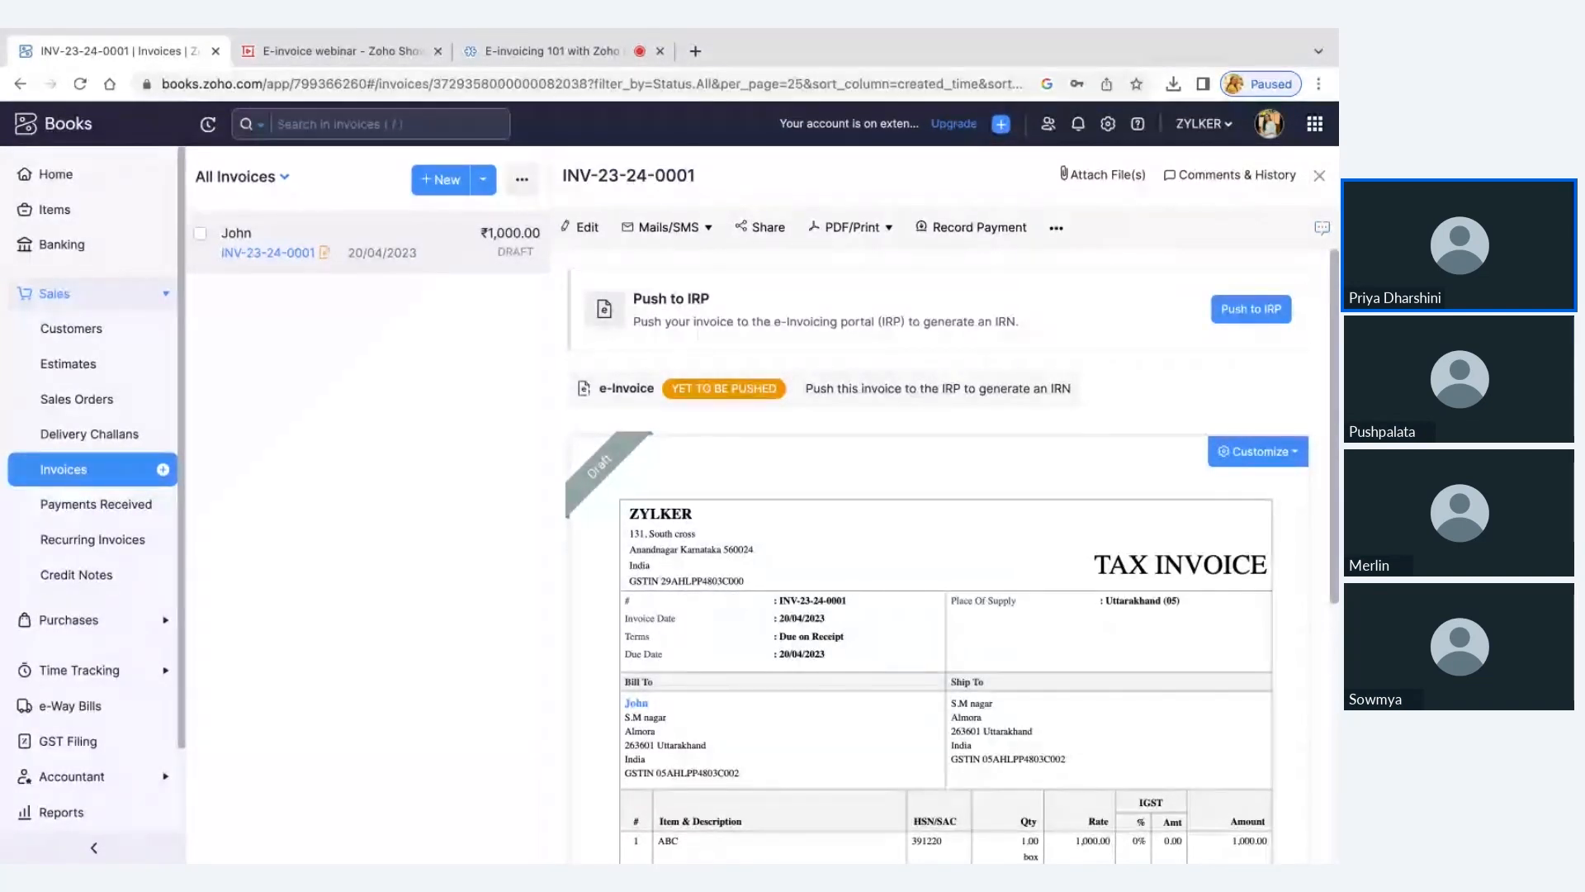
# Push only the invoice details to the IRP, and examine the QR code, IRN and acknowledgement details on the invoice
pyautogui.click(1270, 325)
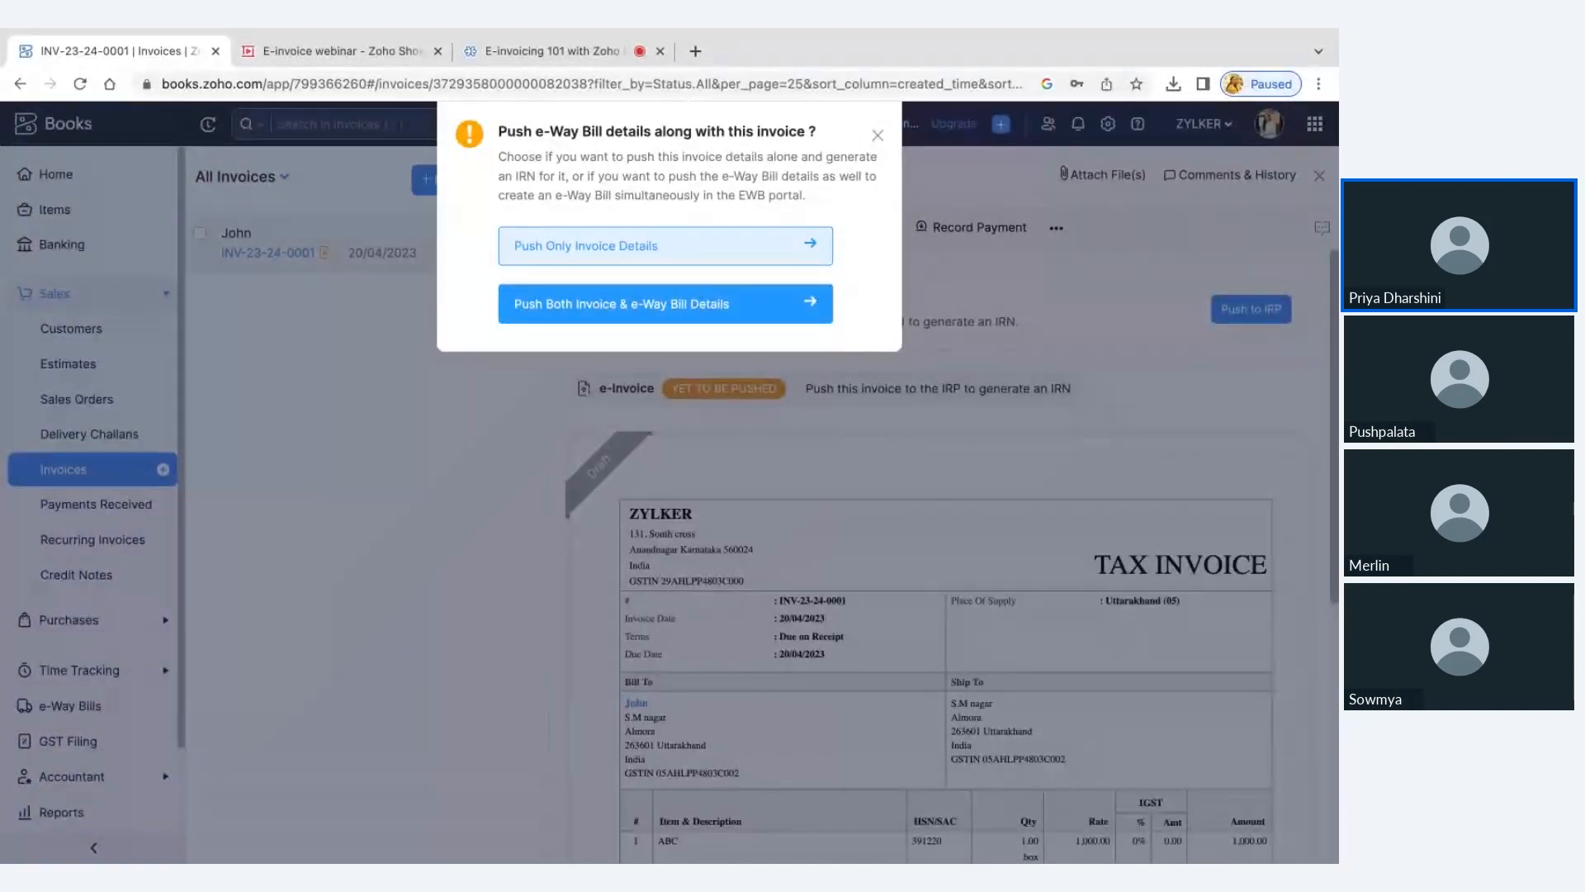
pyautogui.click(722, 256)
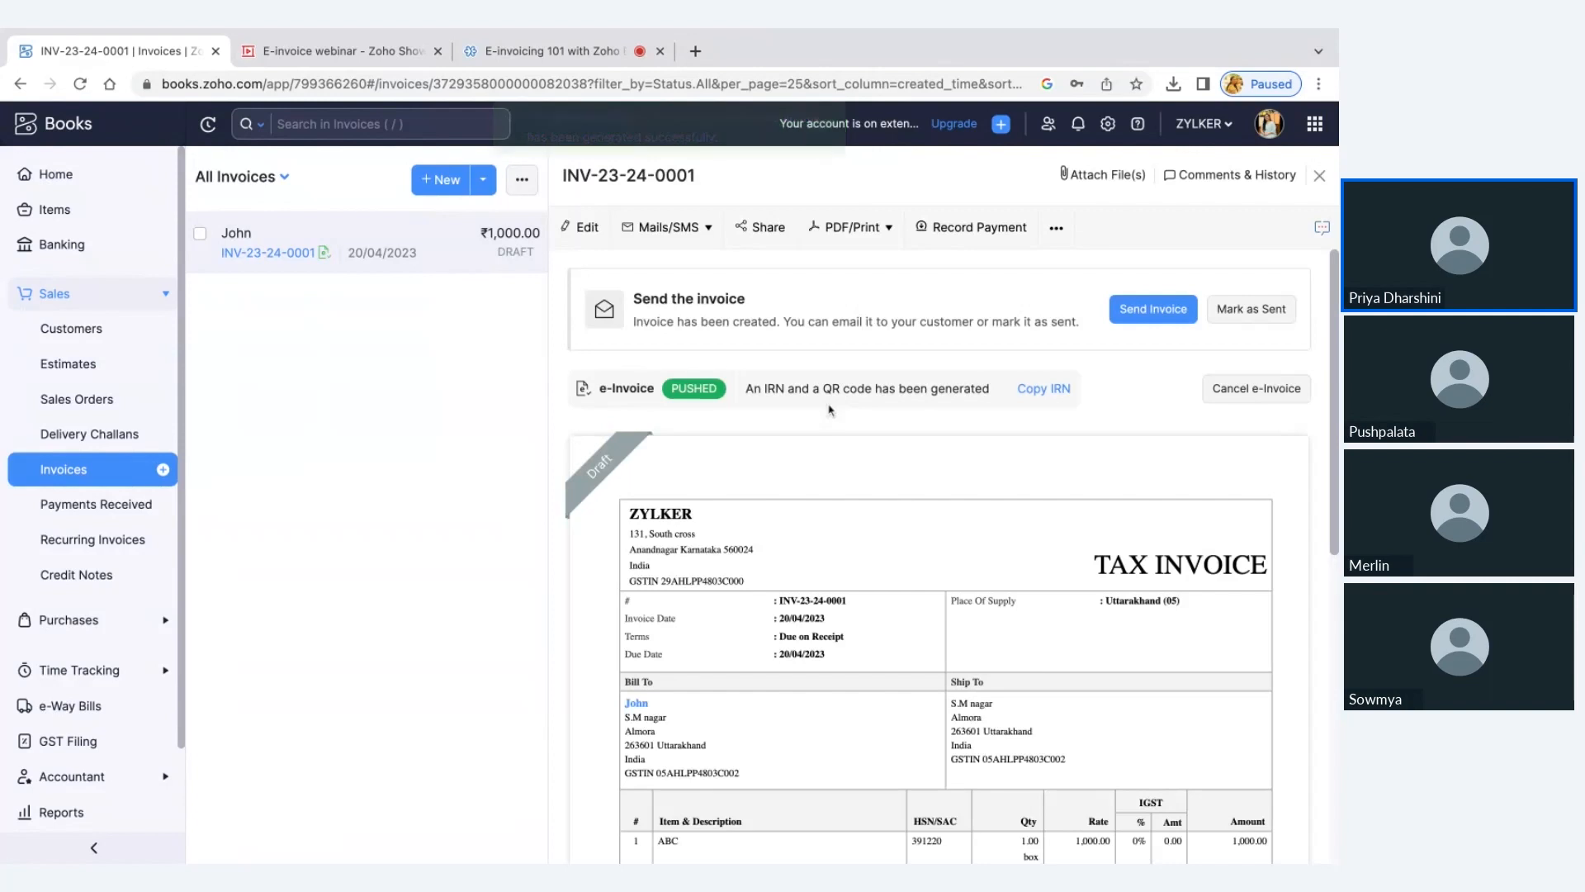
pyautogui.scroll(-1, 830, 410)
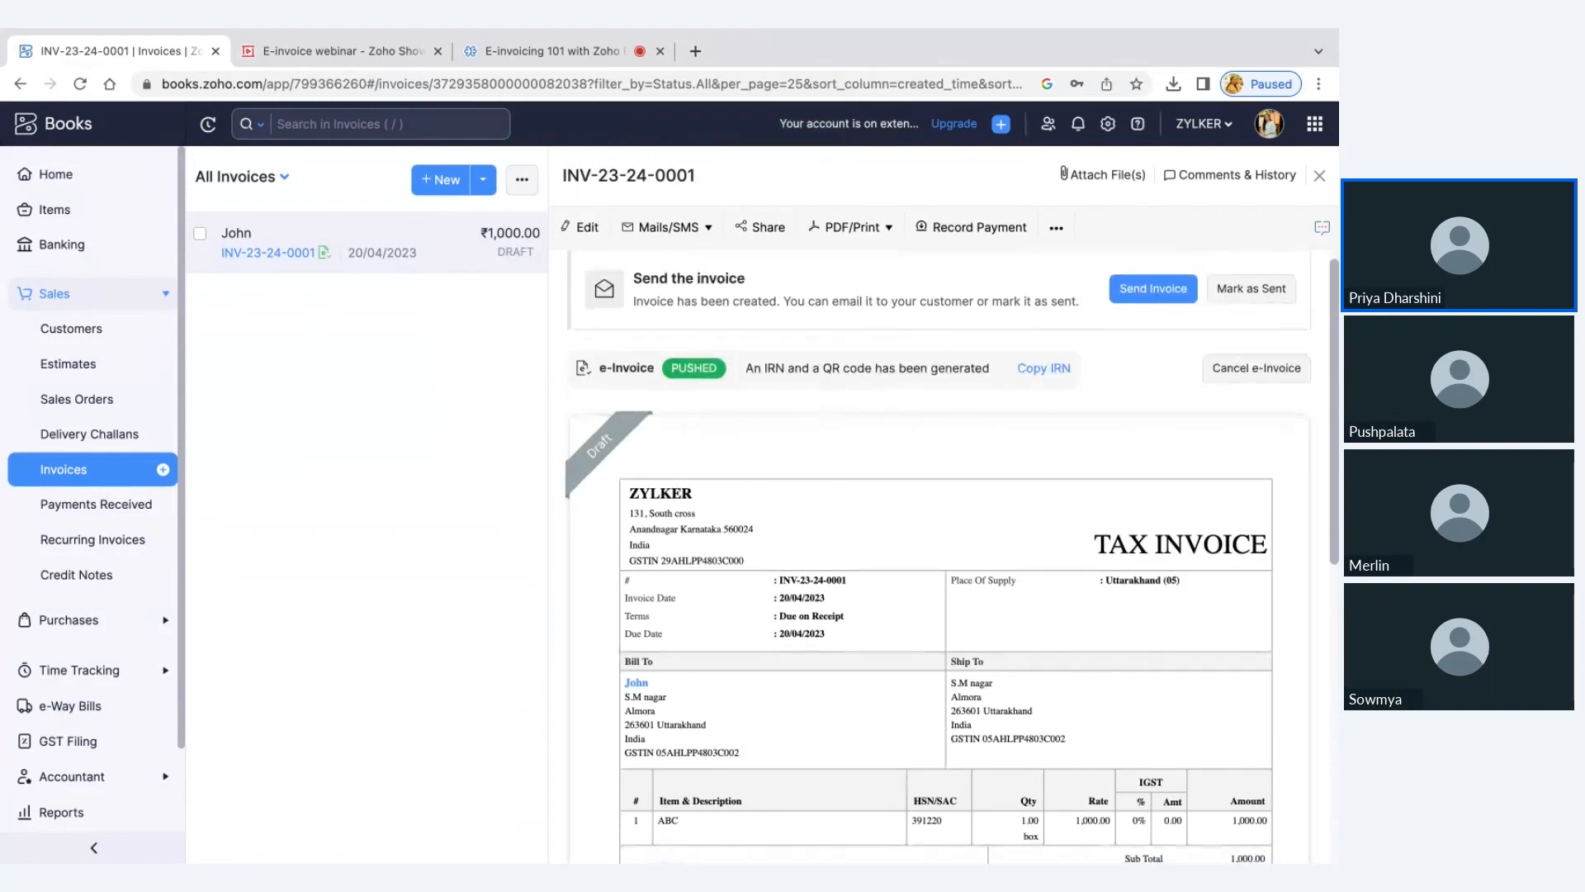
pyautogui.scroll(-2, 952, 556)
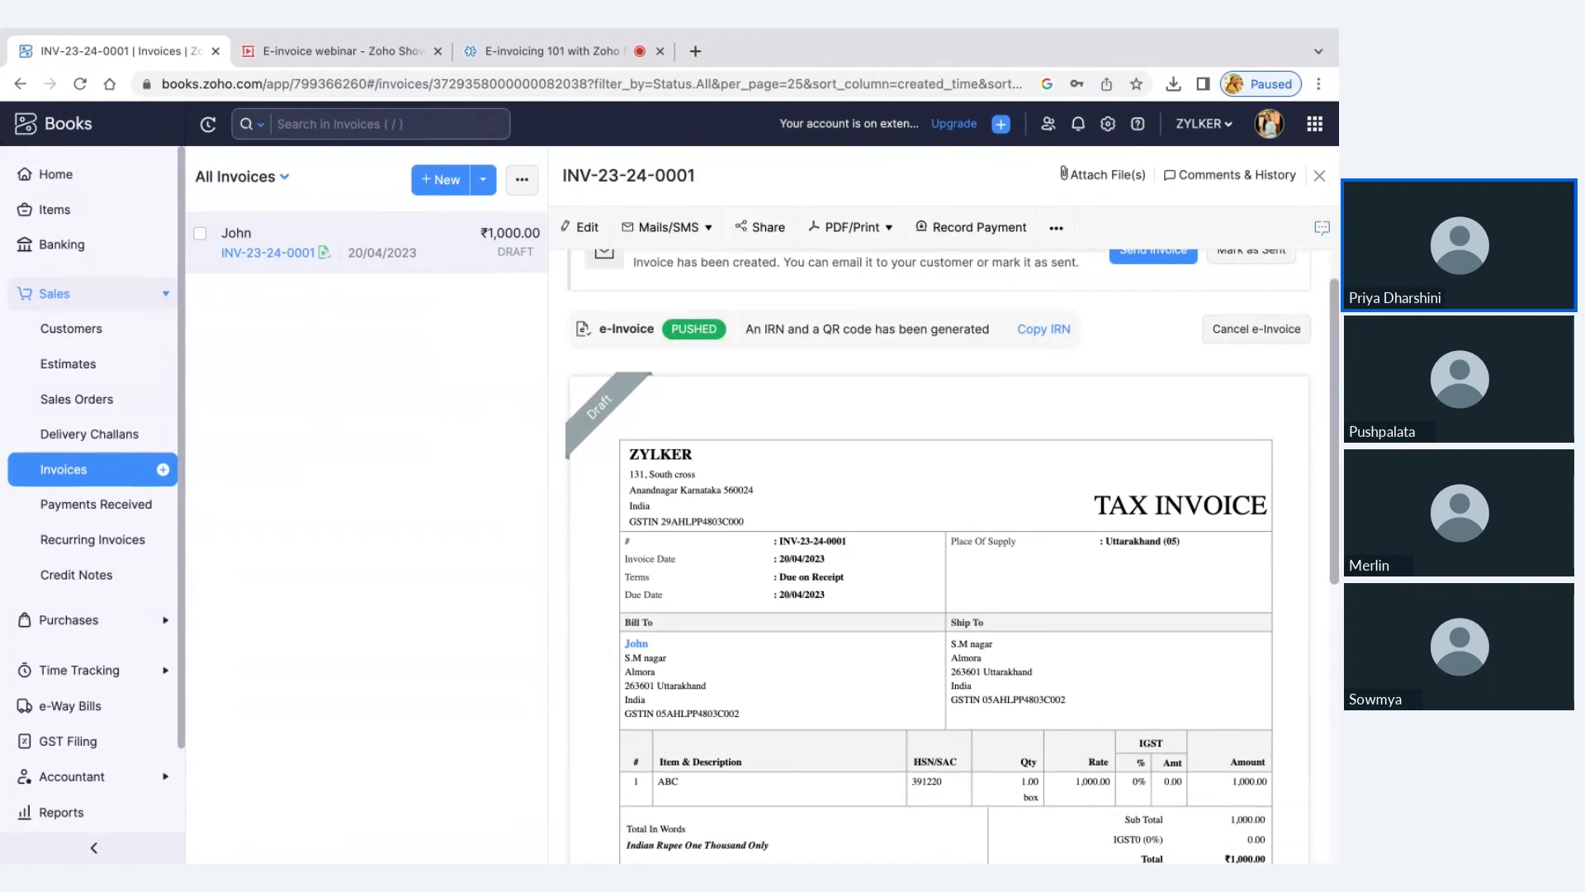
pyautogui.scroll(-7, 696, 505)
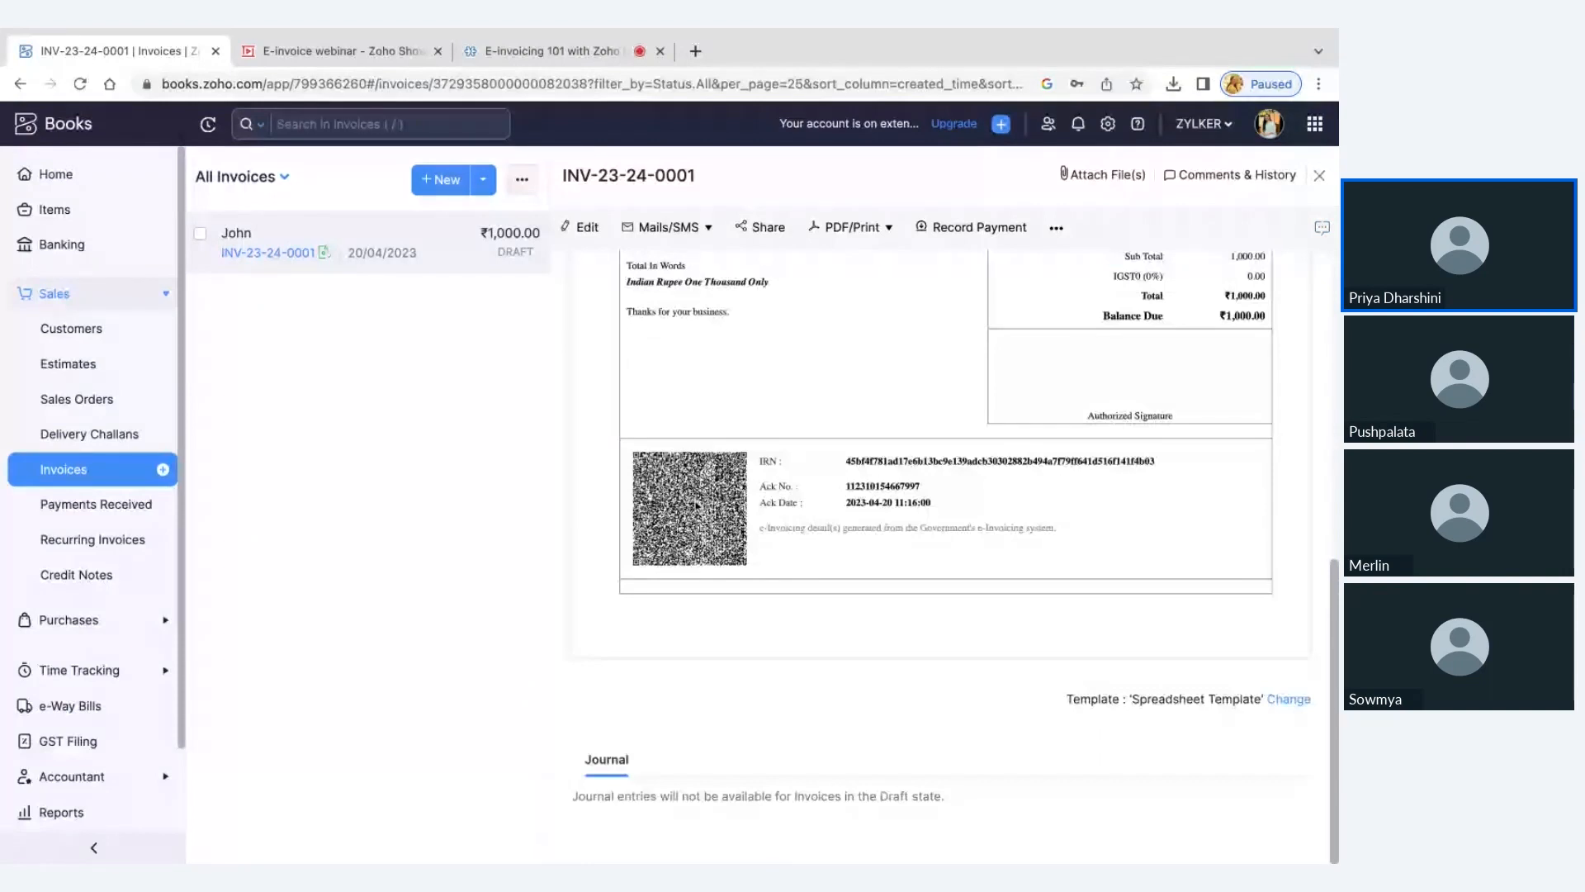
pyautogui.moveTo(912, 487); pyautogui.dragTo(967, 507)
pyautogui.click(967, 507)
# Review the e-Invoicing details options in the footer of the Spreadsheet Template for invoices, save the template and return to the invoice
pyautogui.click(1107, 123)
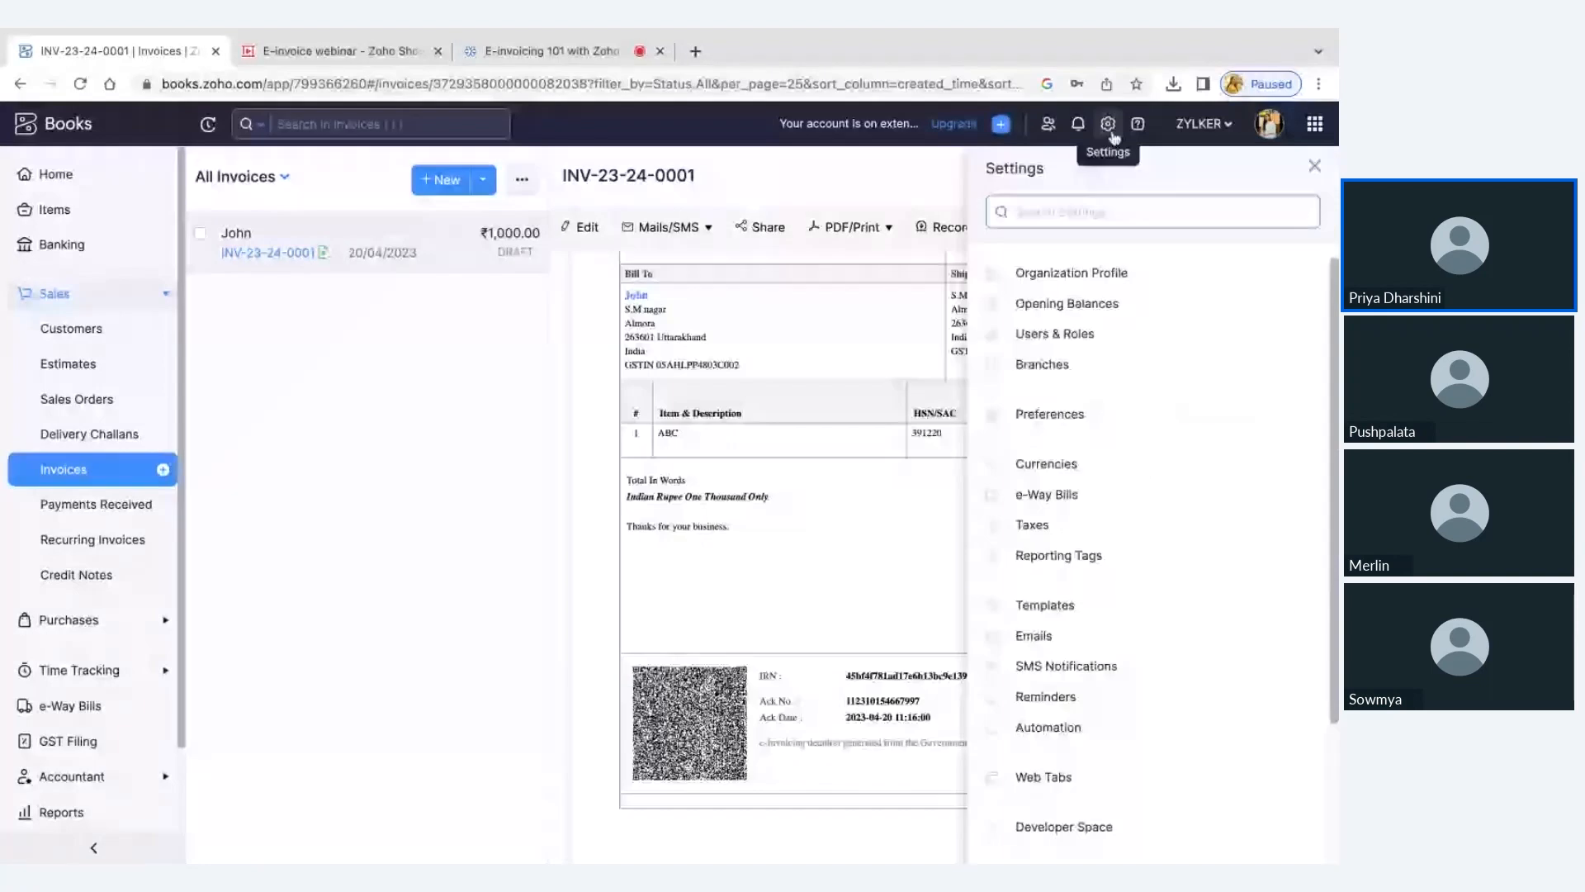
pyautogui.click(1044, 604)
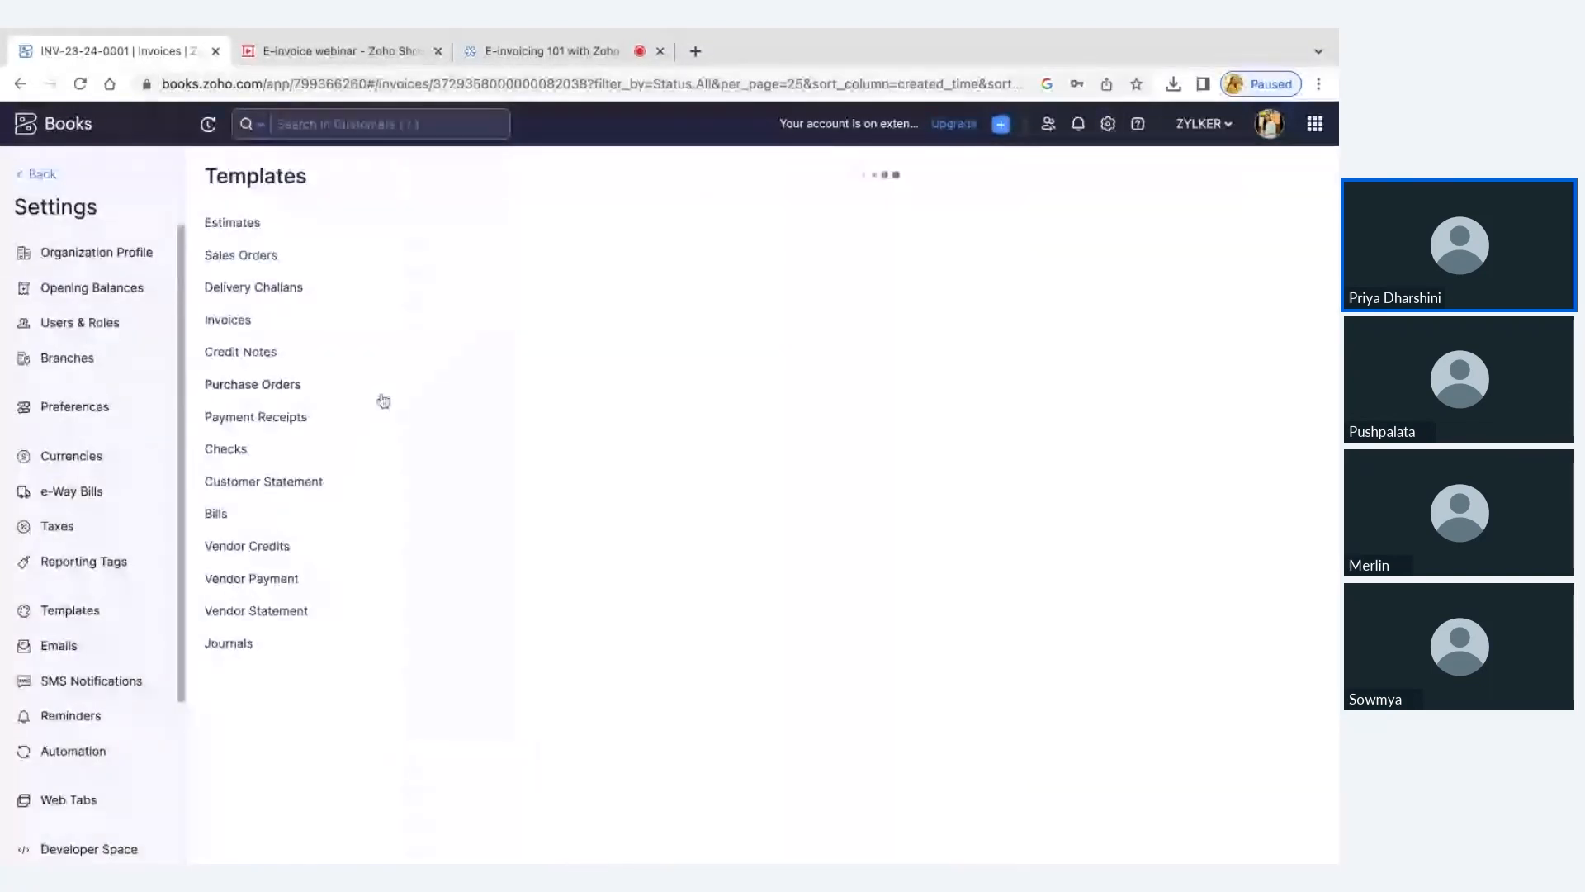
pyautogui.click(537, 587)
pyautogui.click(27, 334)
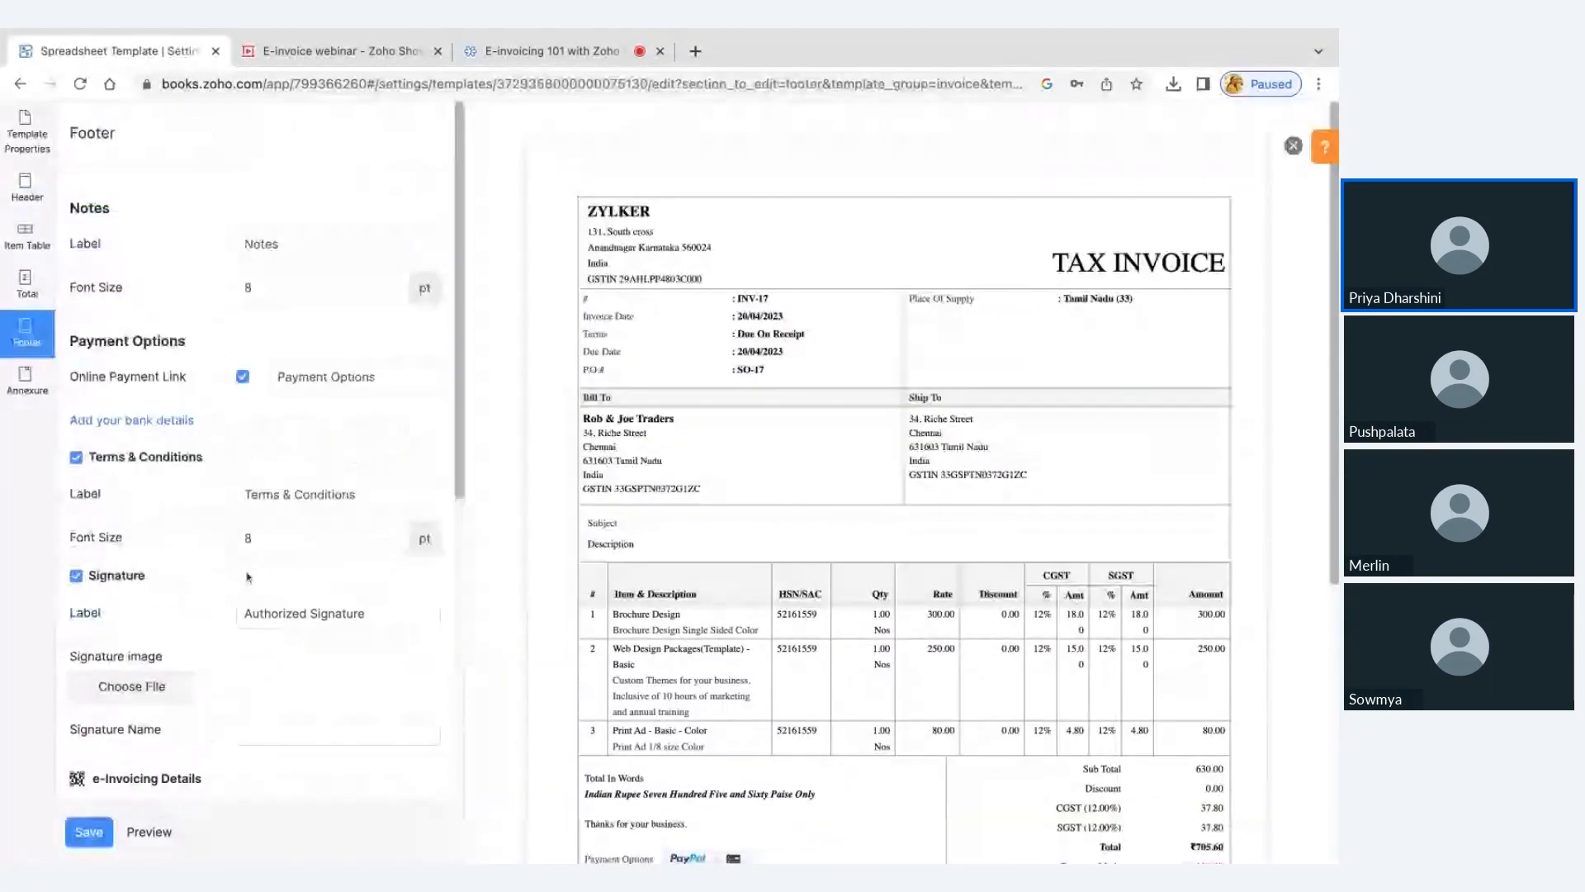
pyautogui.scroll(-2, 339, 517)
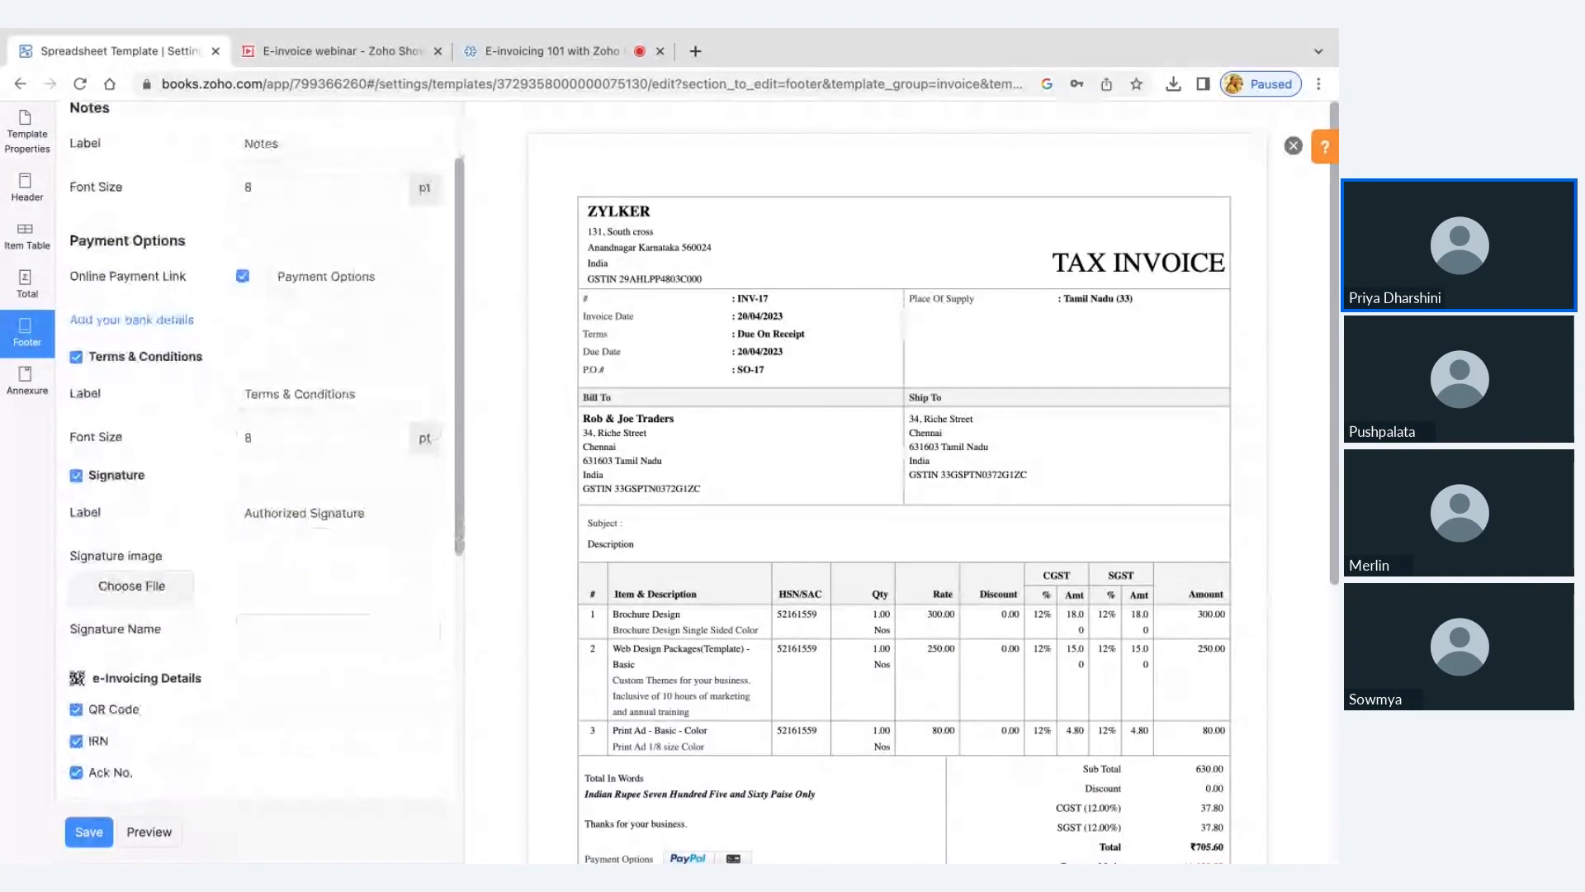
pyautogui.scroll(-2, 157, 419)
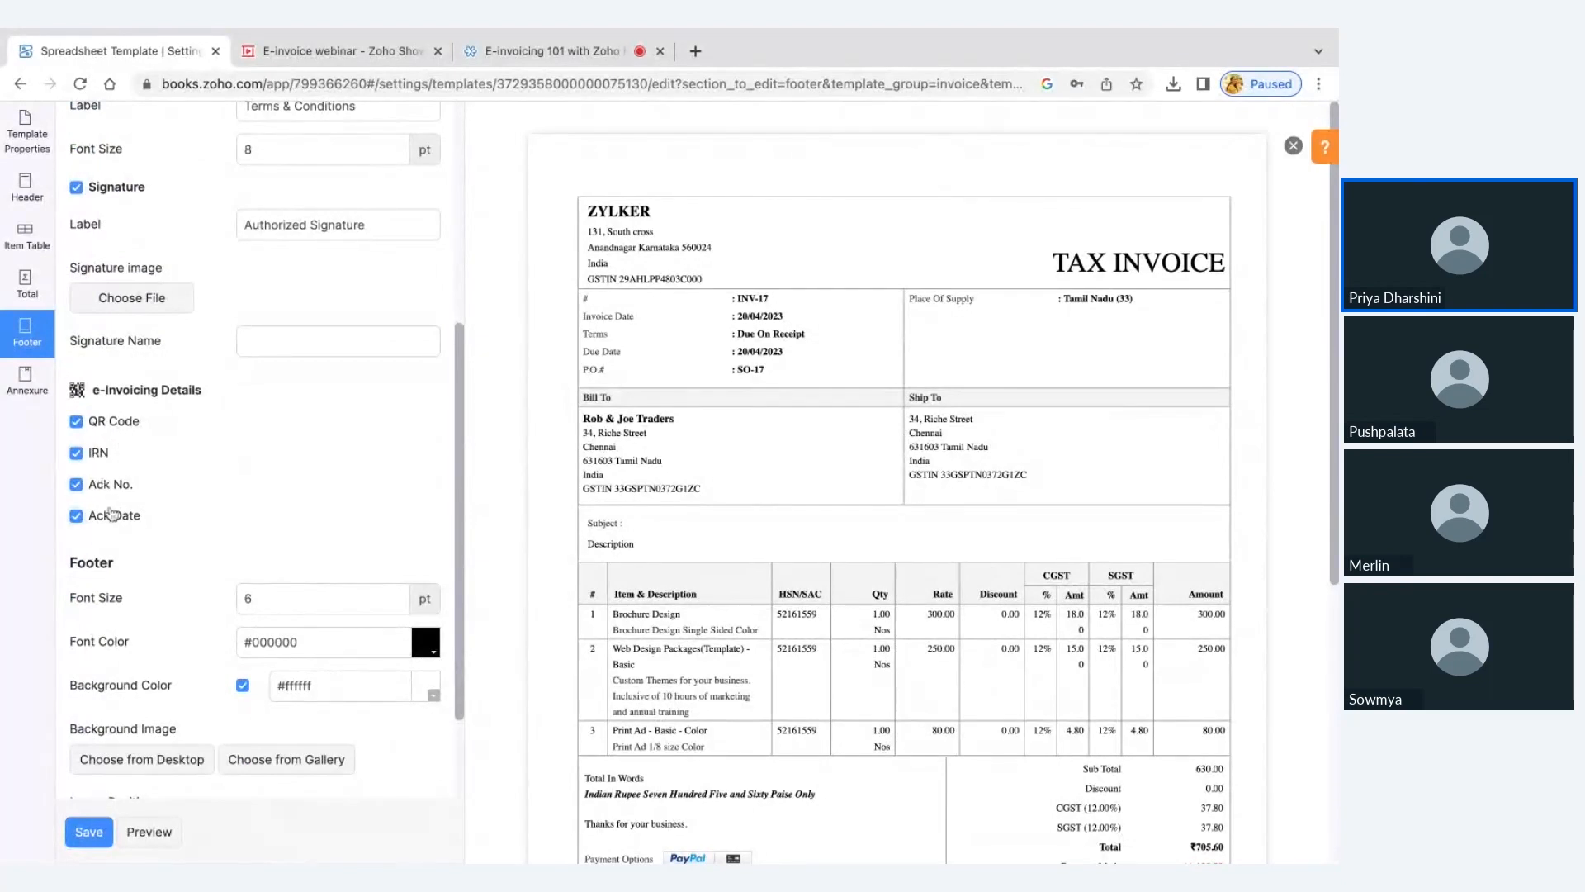
pyautogui.click(100, 832)
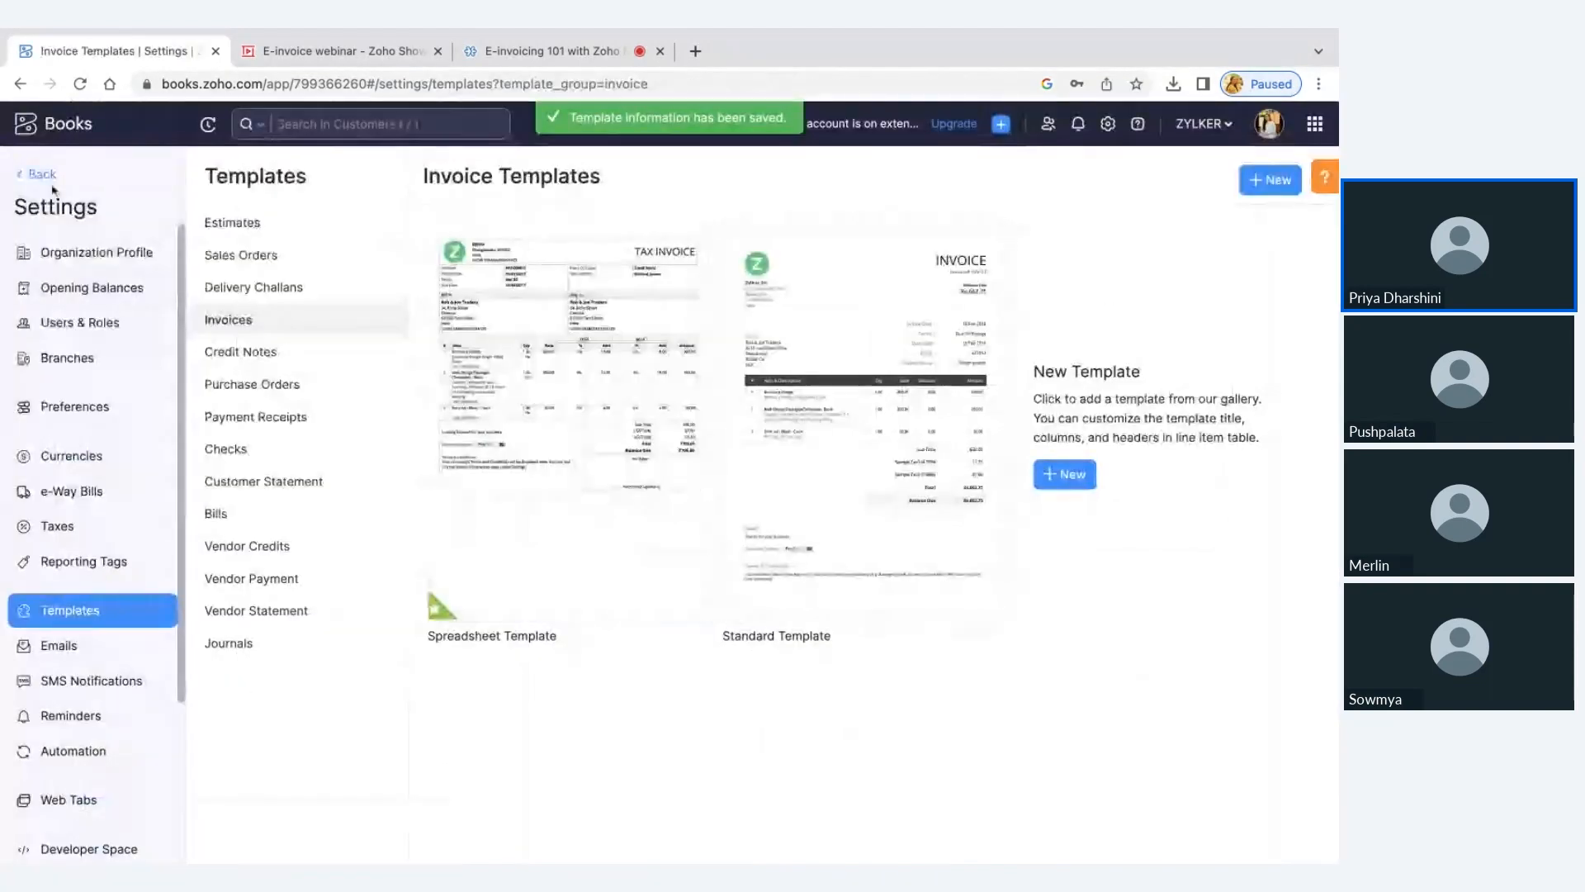
pyautogui.click(43, 174)
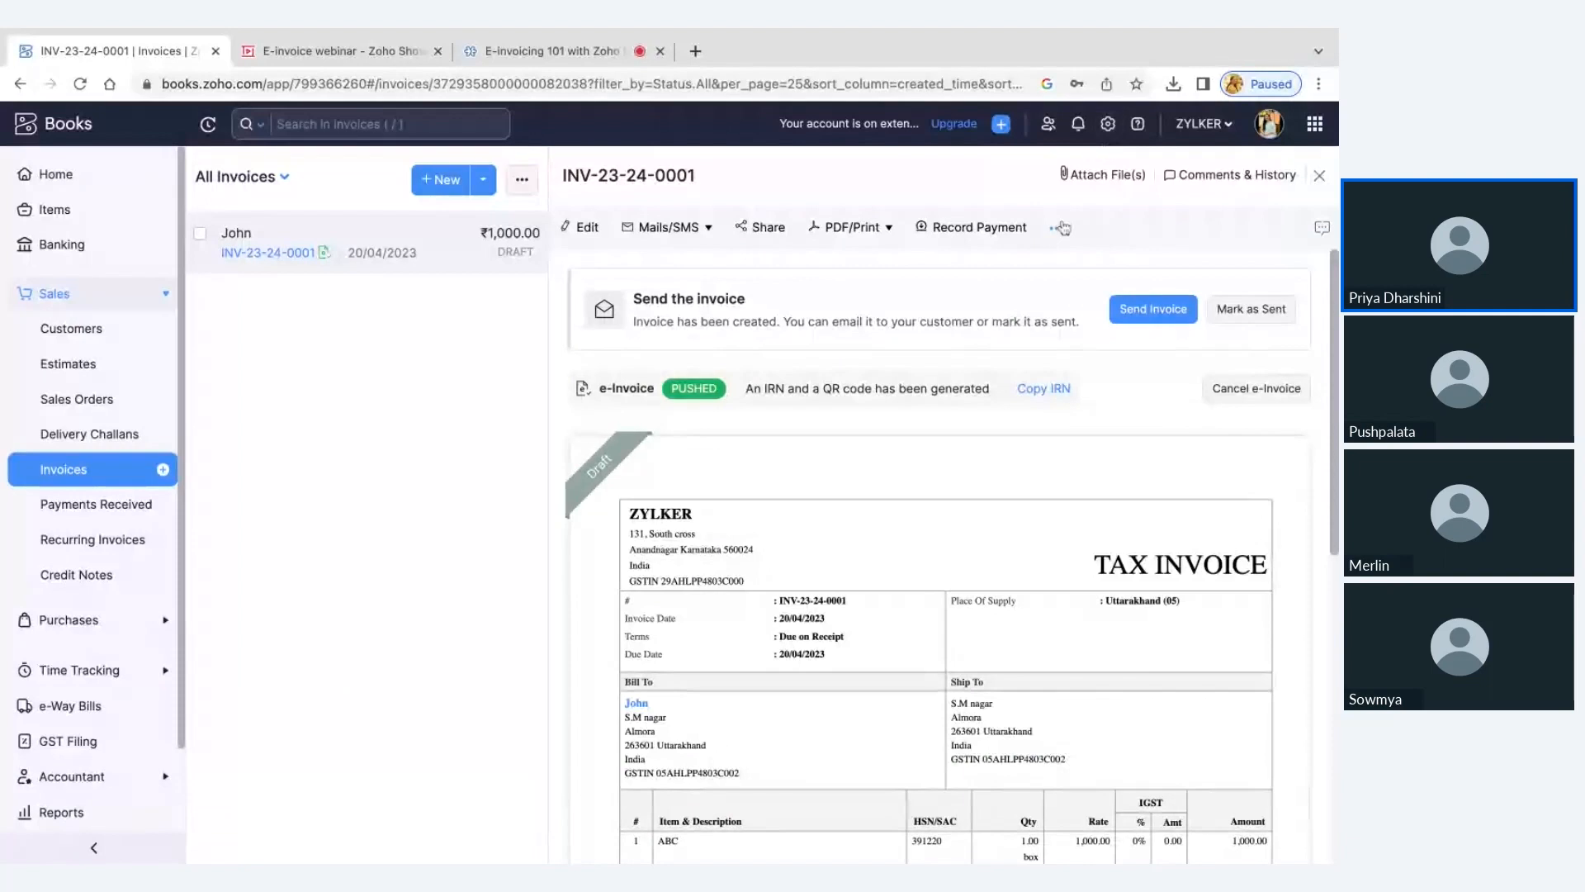
# Start a new role in the user role settings and examine the Push and Cancel Transactions permission under e-Invoicing
pyautogui.click(1107, 123)
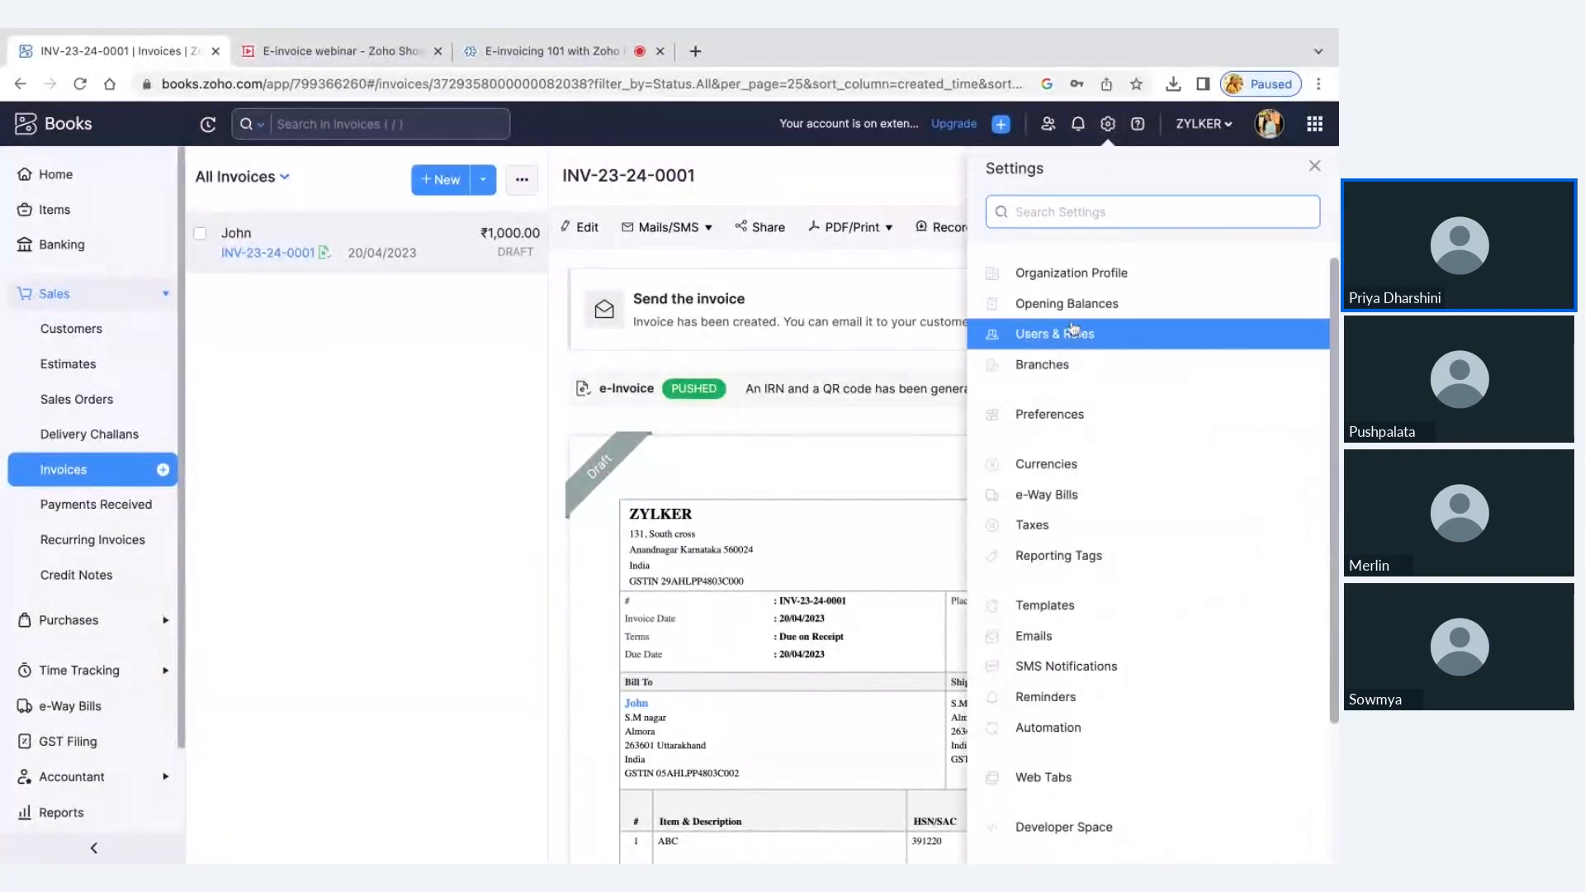
pyautogui.click(1073, 331)
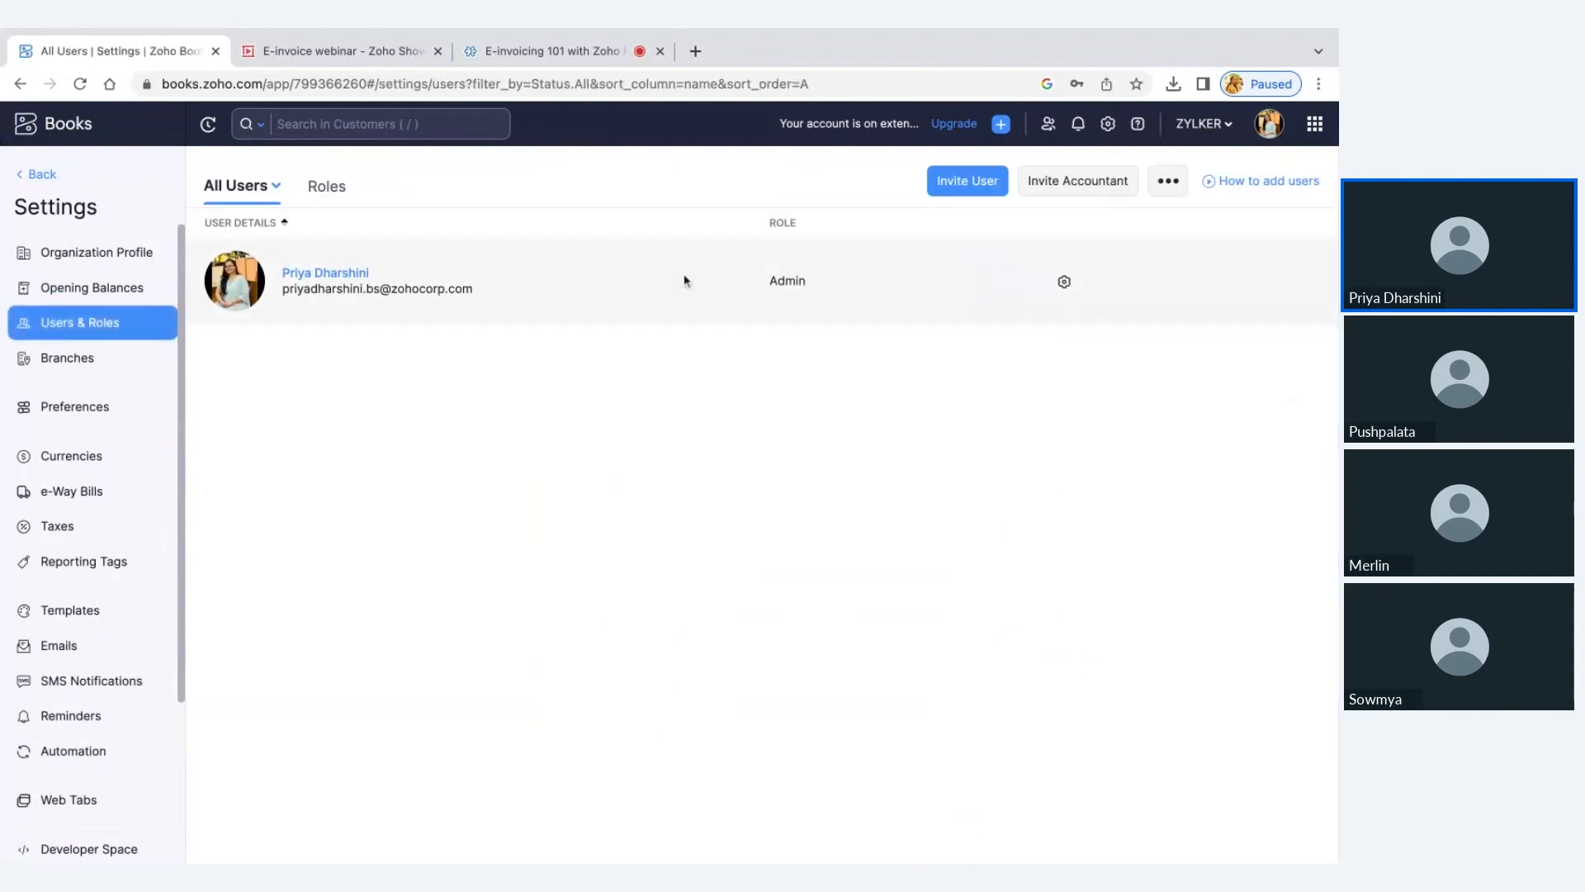
pyautogui.click(344, 190)
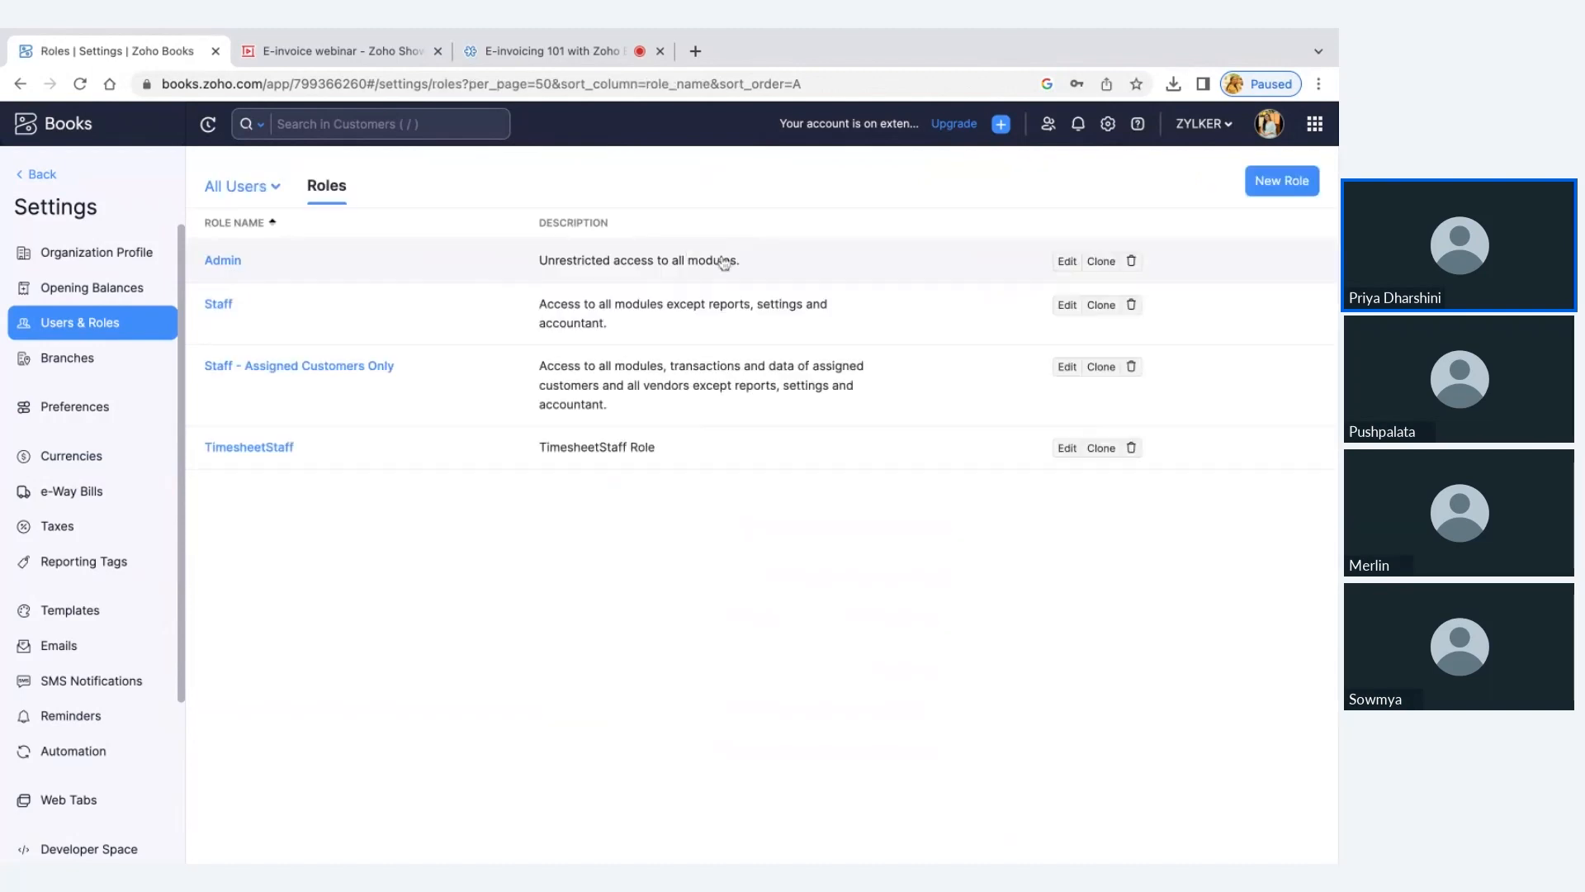
pyautogui.click(1275, 183)
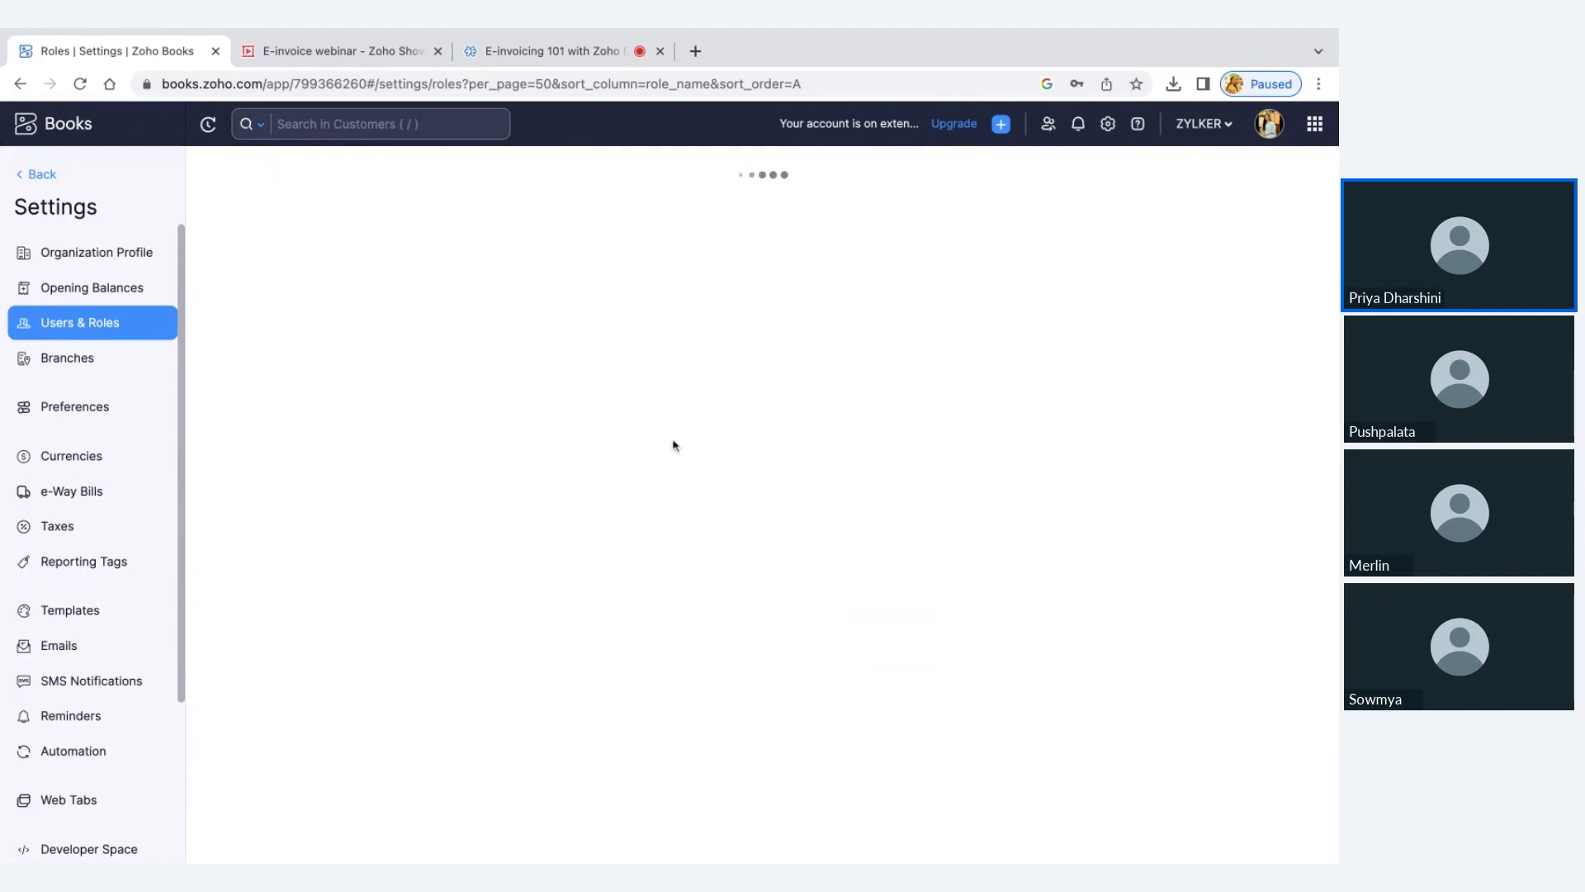
pyautogui.scroll(-15, 496, 462)
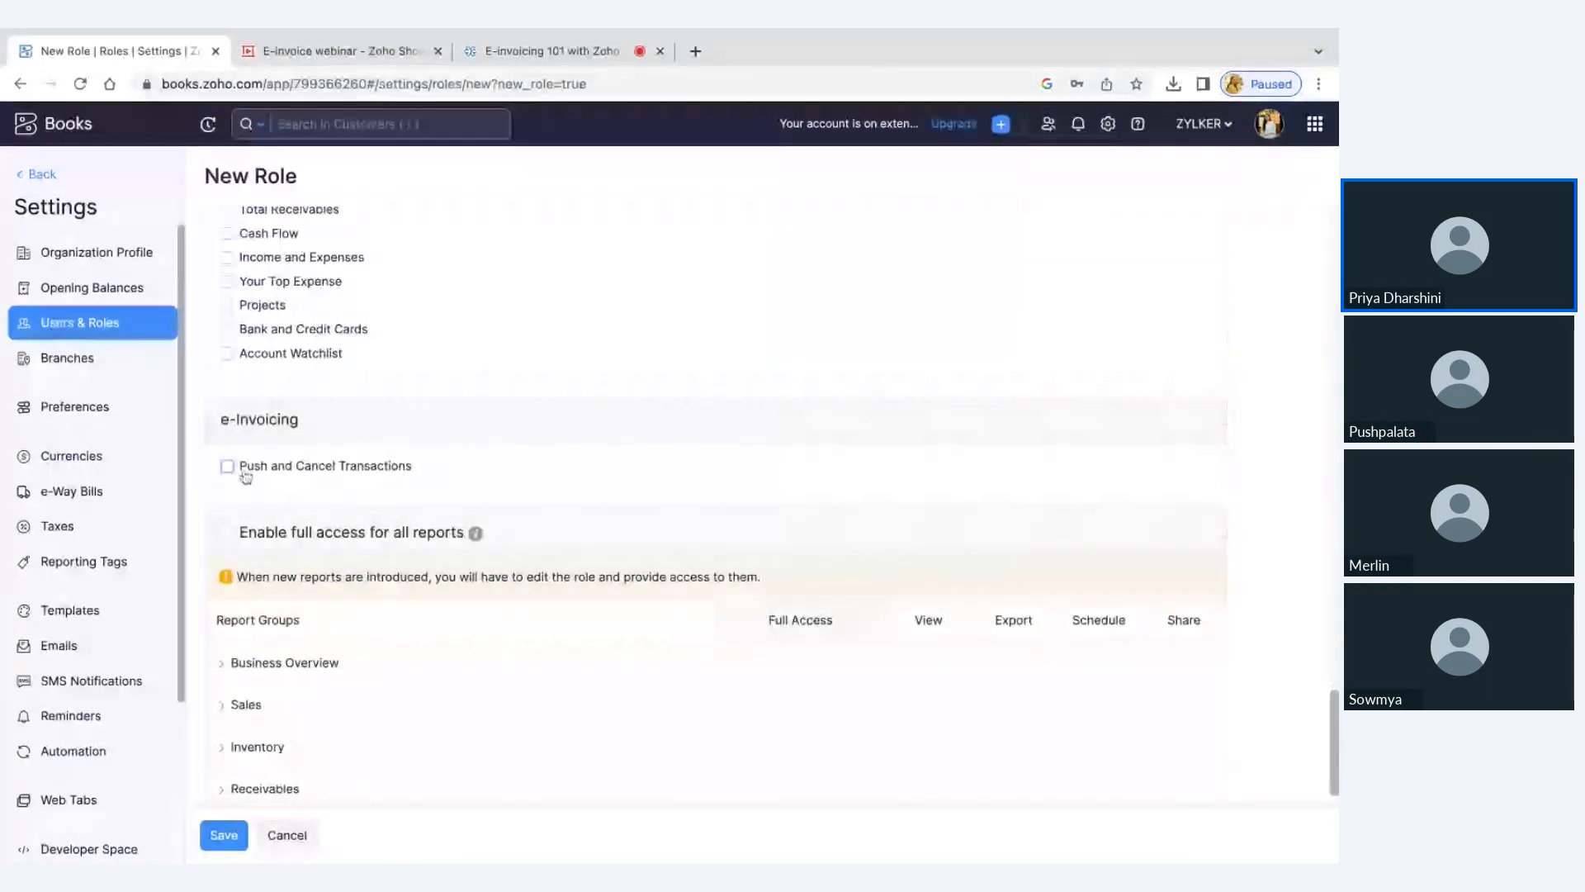
pyautogui.tripleClick(417, 467)
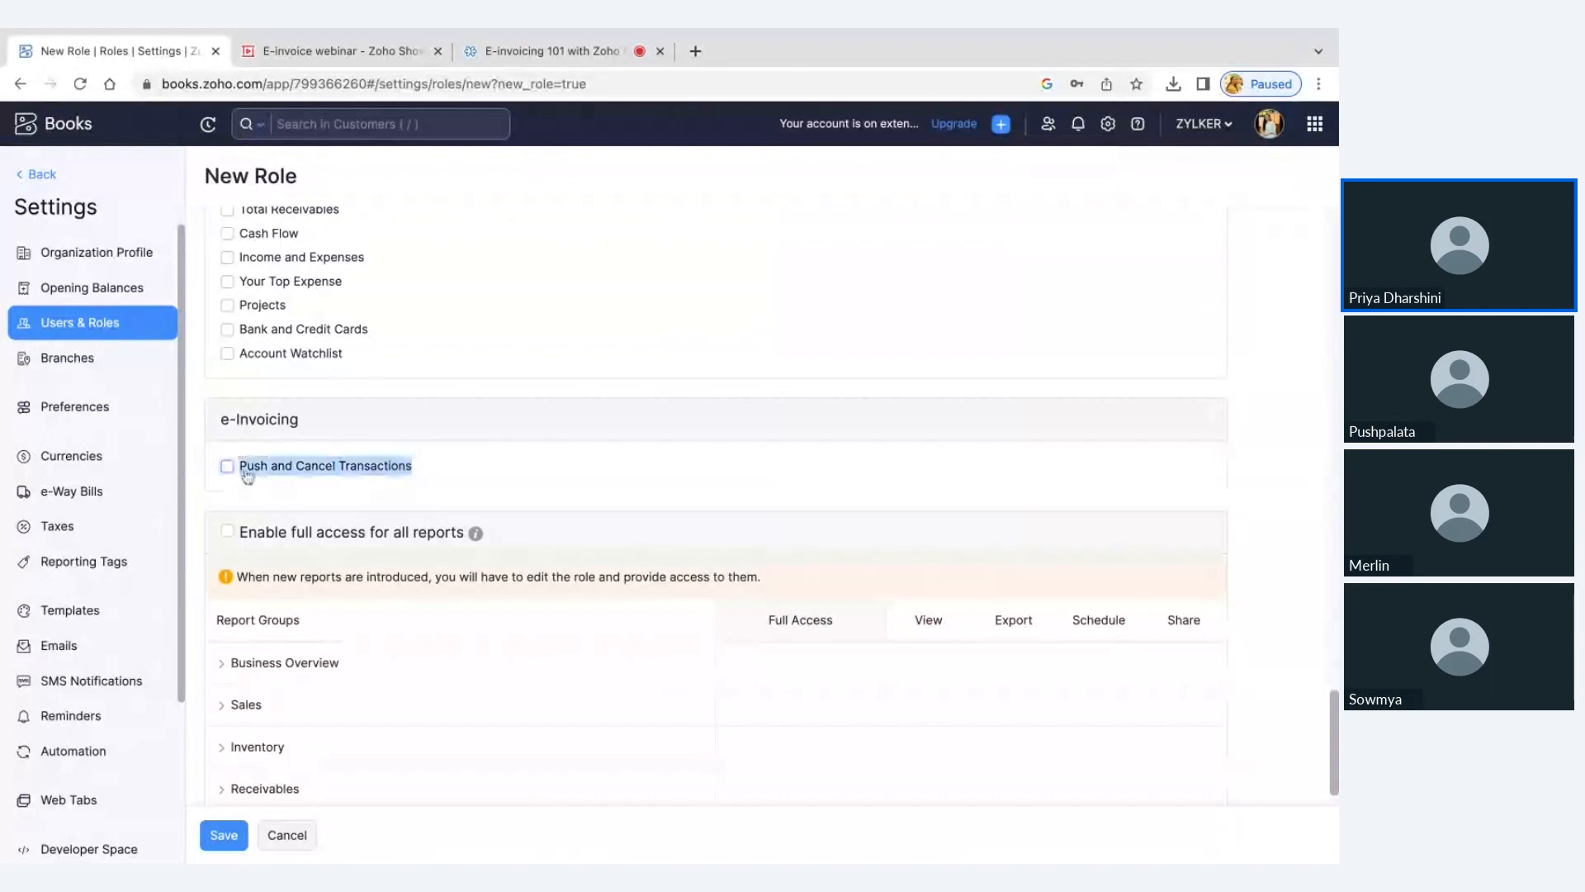
pyautogui.click(327, 481)
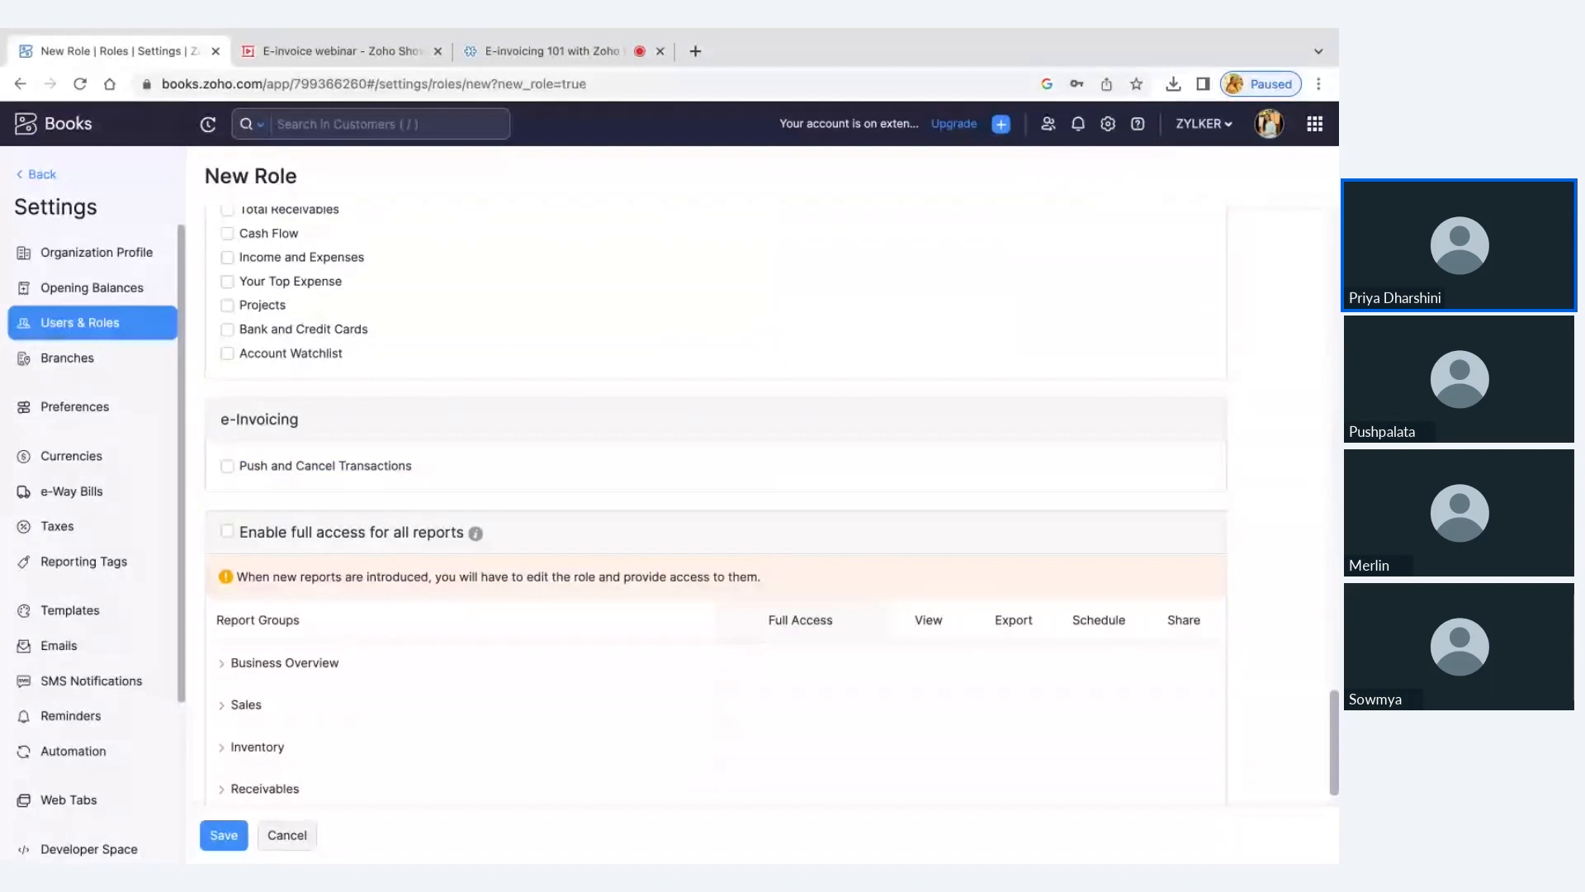
# Enable Push and Cancel Transactions for the new role, discard the role and return to the full invoices list
pyautogui.click(228, 467)
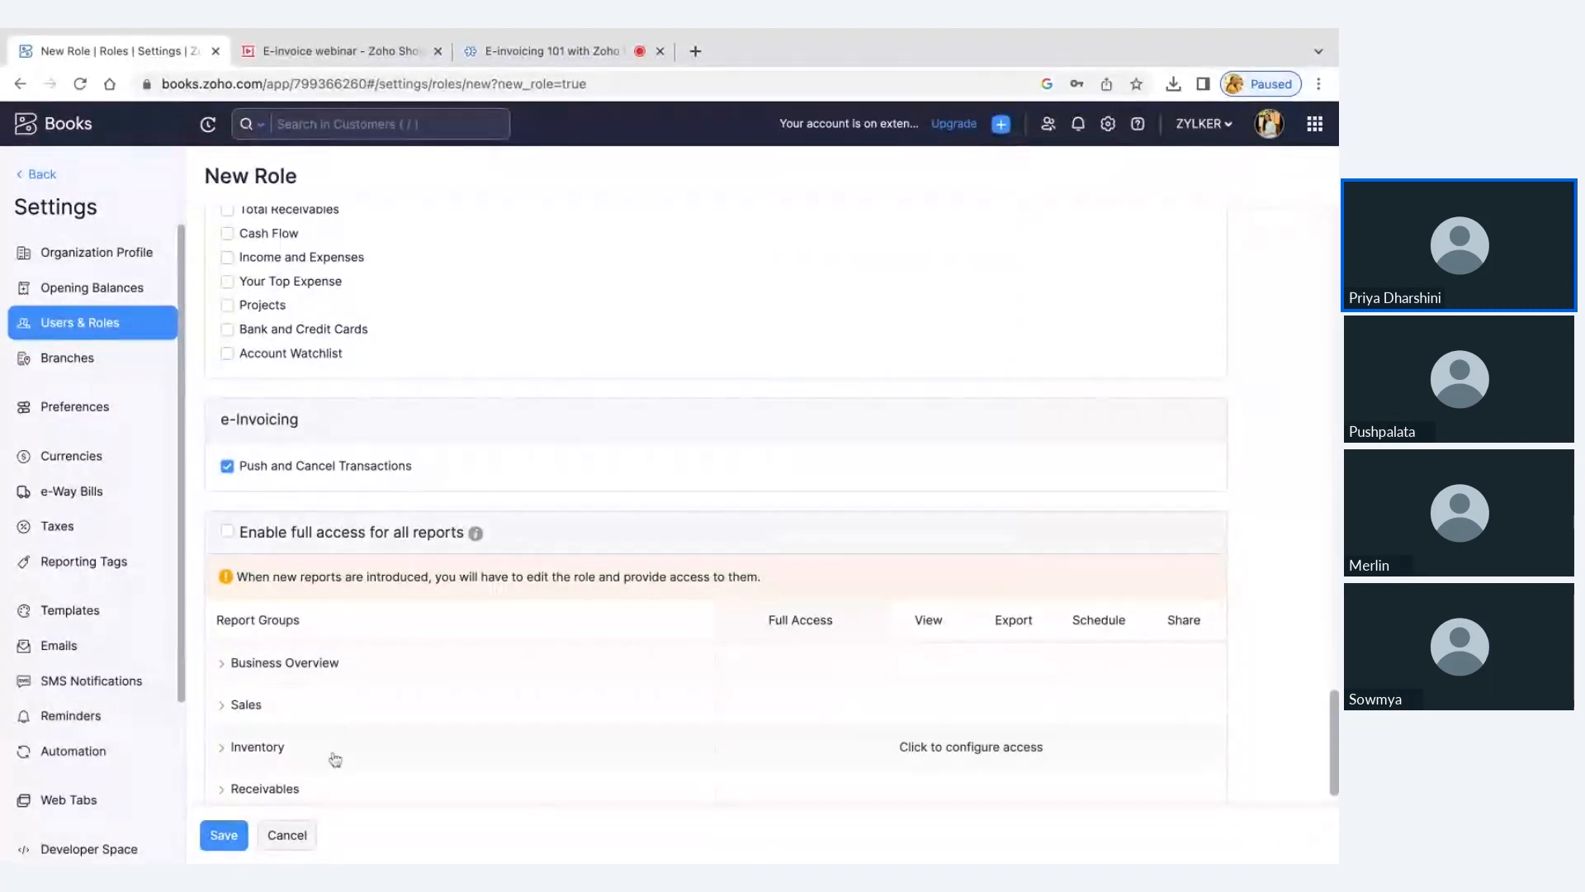
pyautogui.click(311, 847)
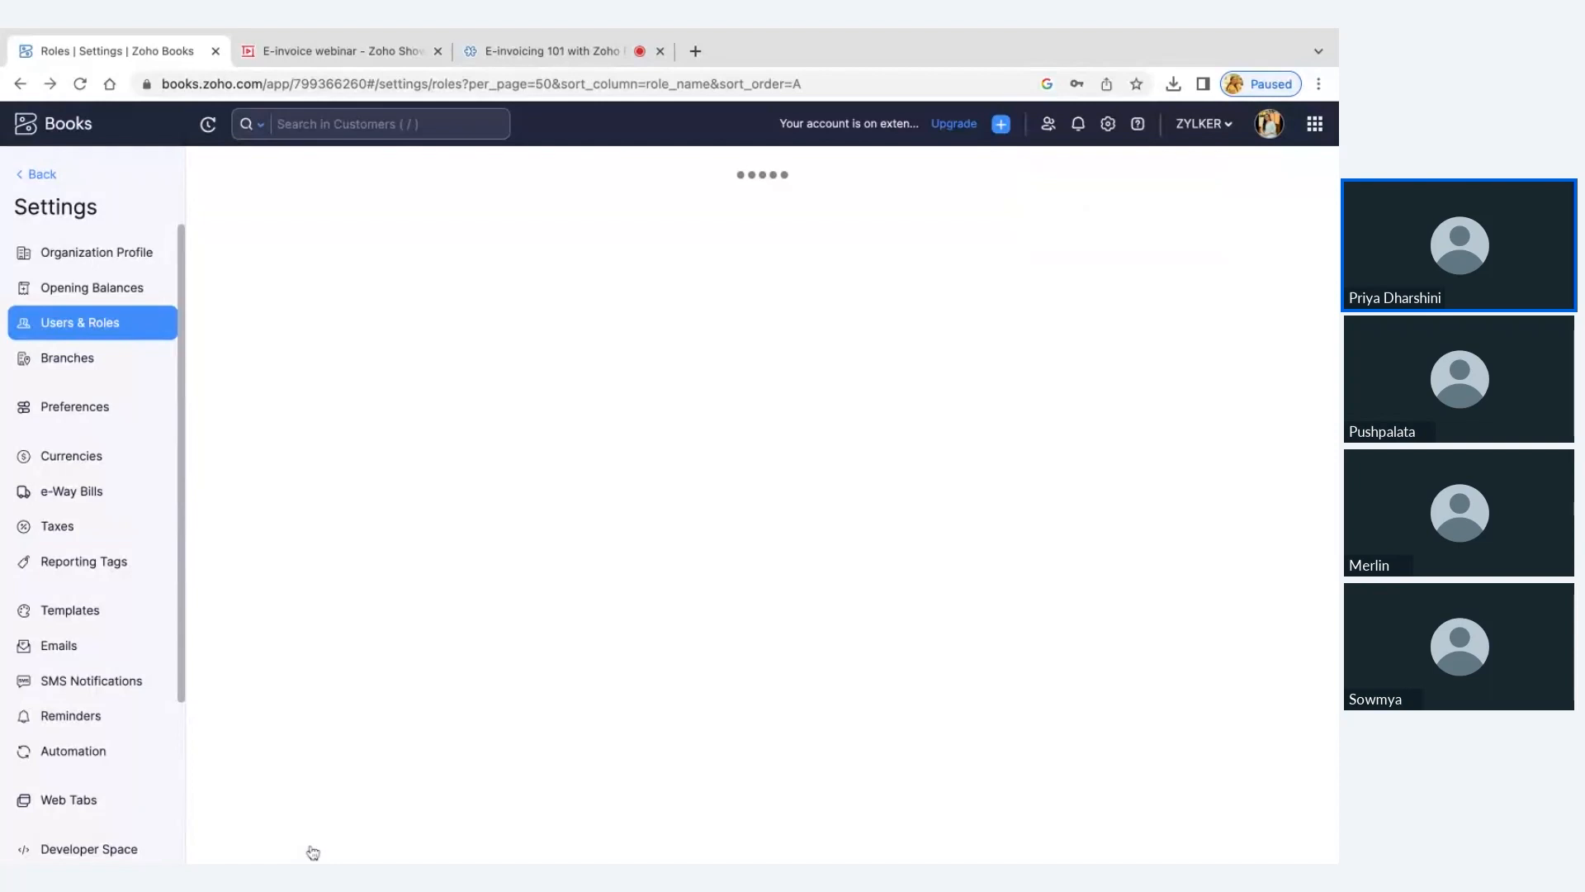
pyautogui.click(48, 174)
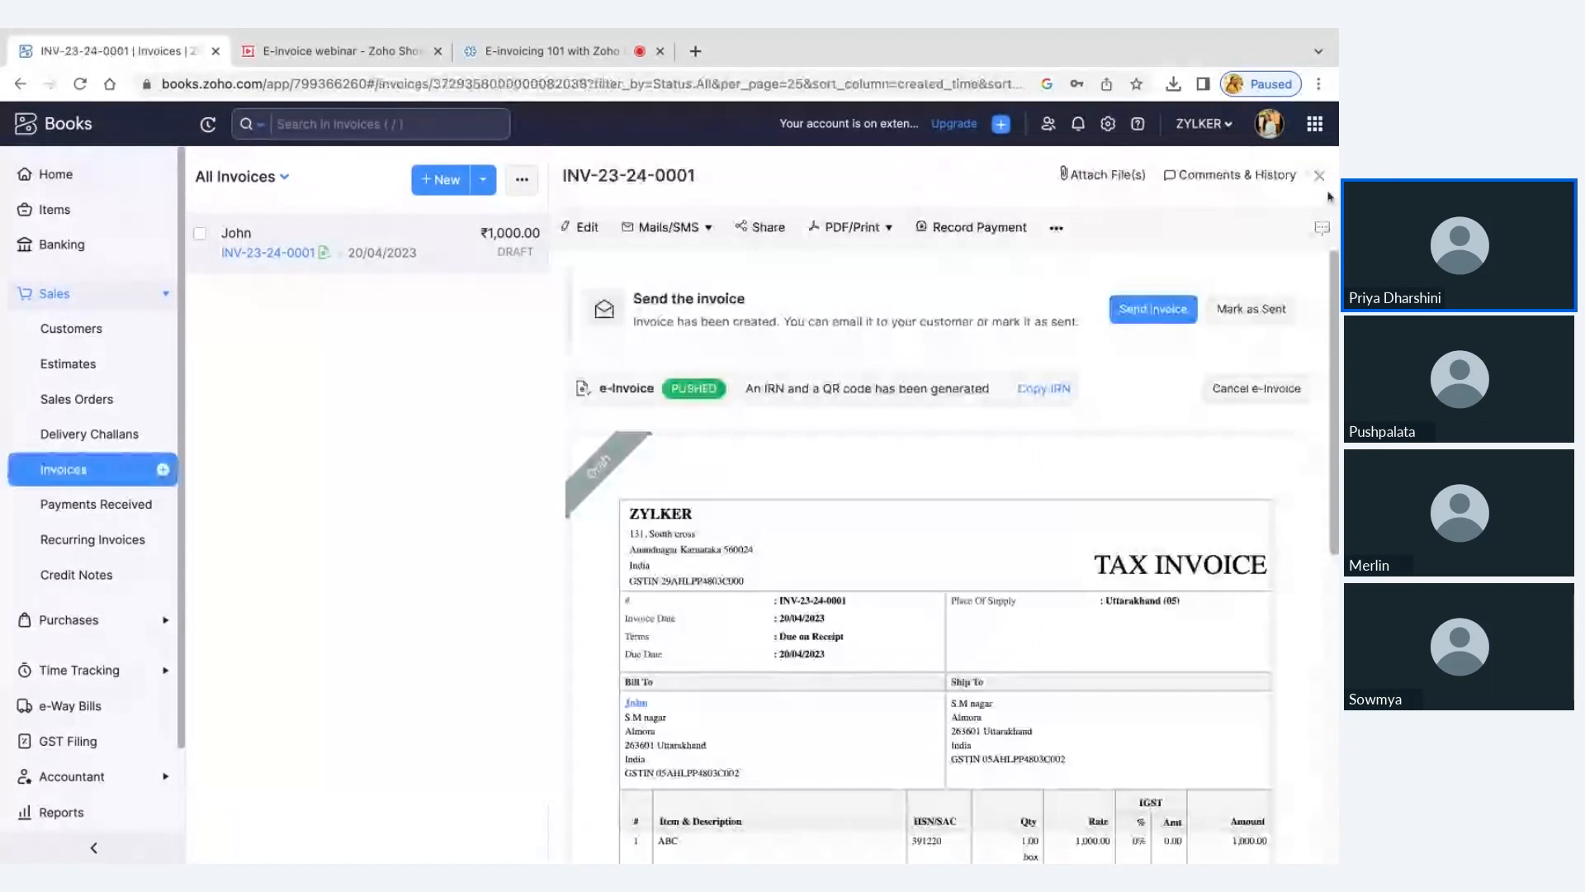
pyautogui.click(1324, 180)
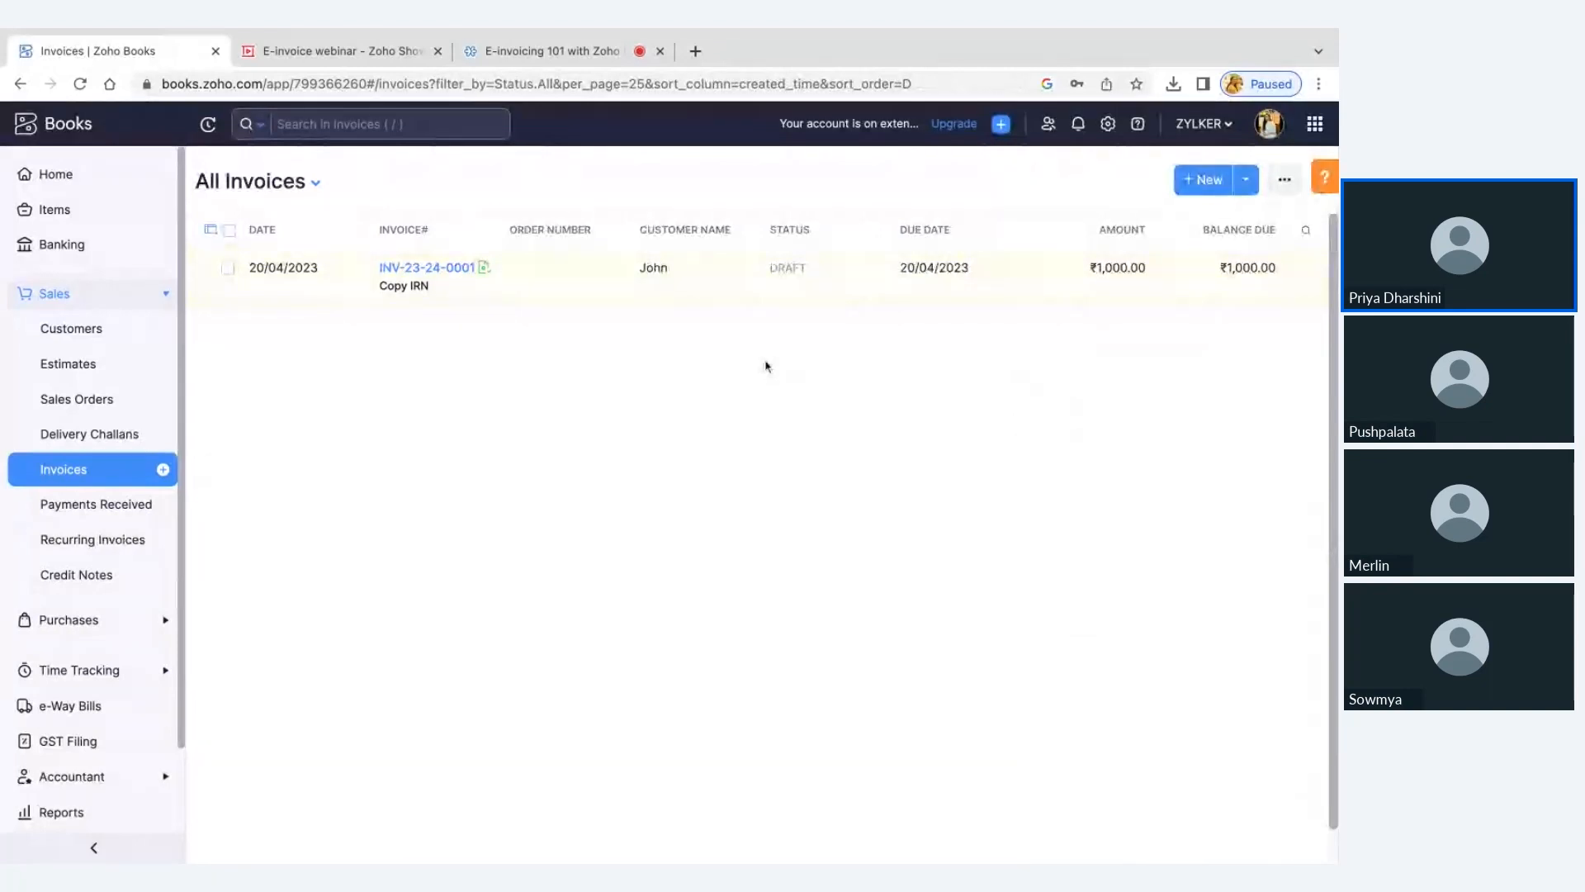
# In the Estimates preferences, try Create Invoice as Draft and Create, Push, and Send for automatically converting accepted estimates to invoices
pyautogui.click(1108, 124)
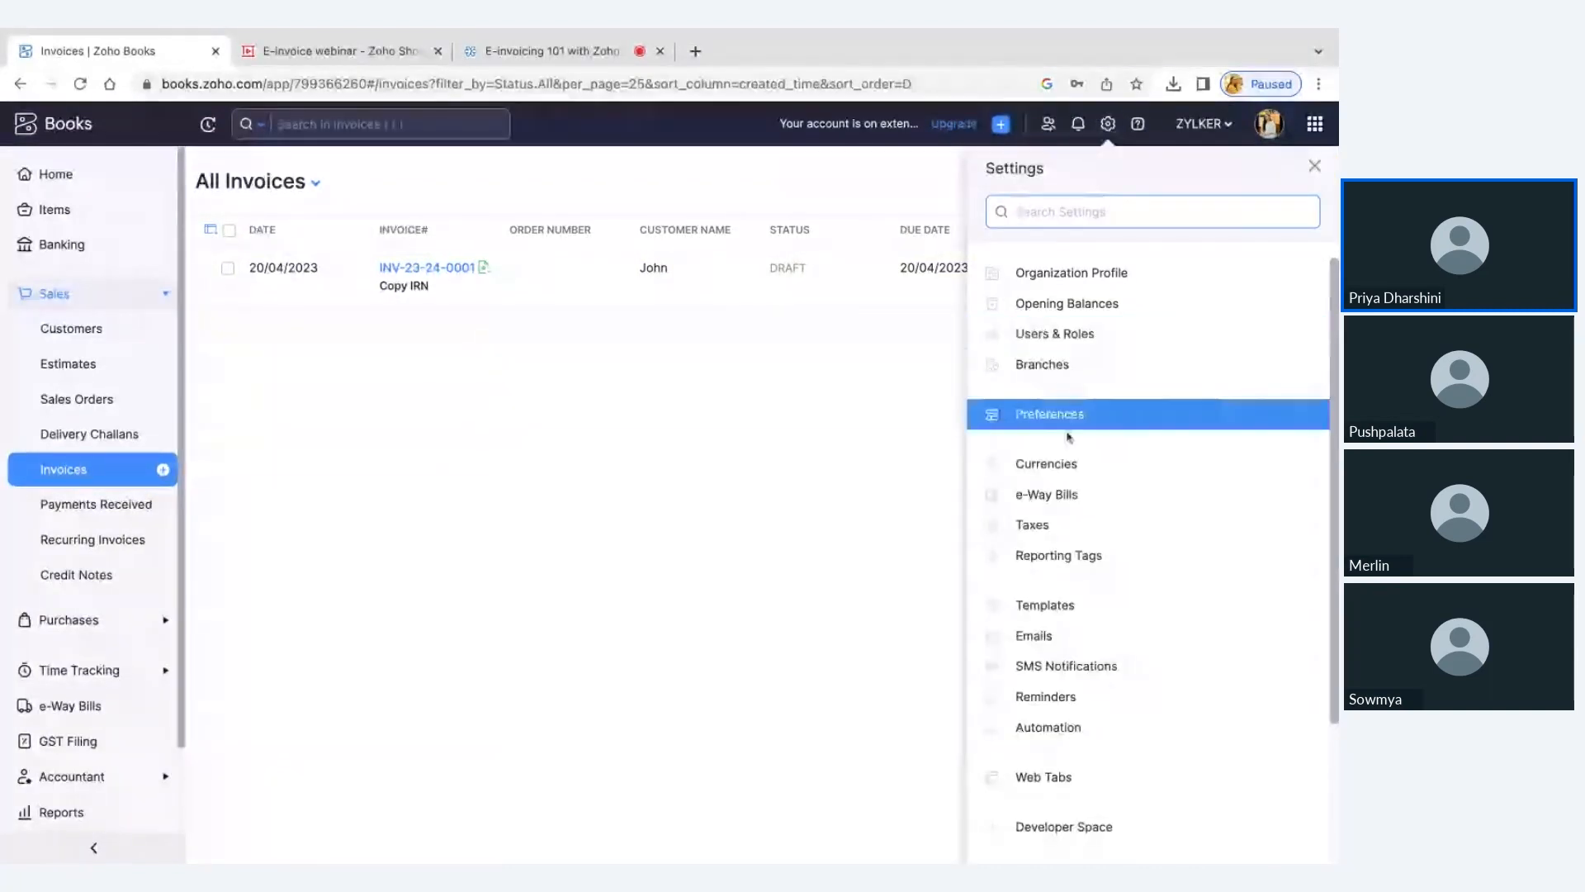
pyautogui.click(1086, 428)
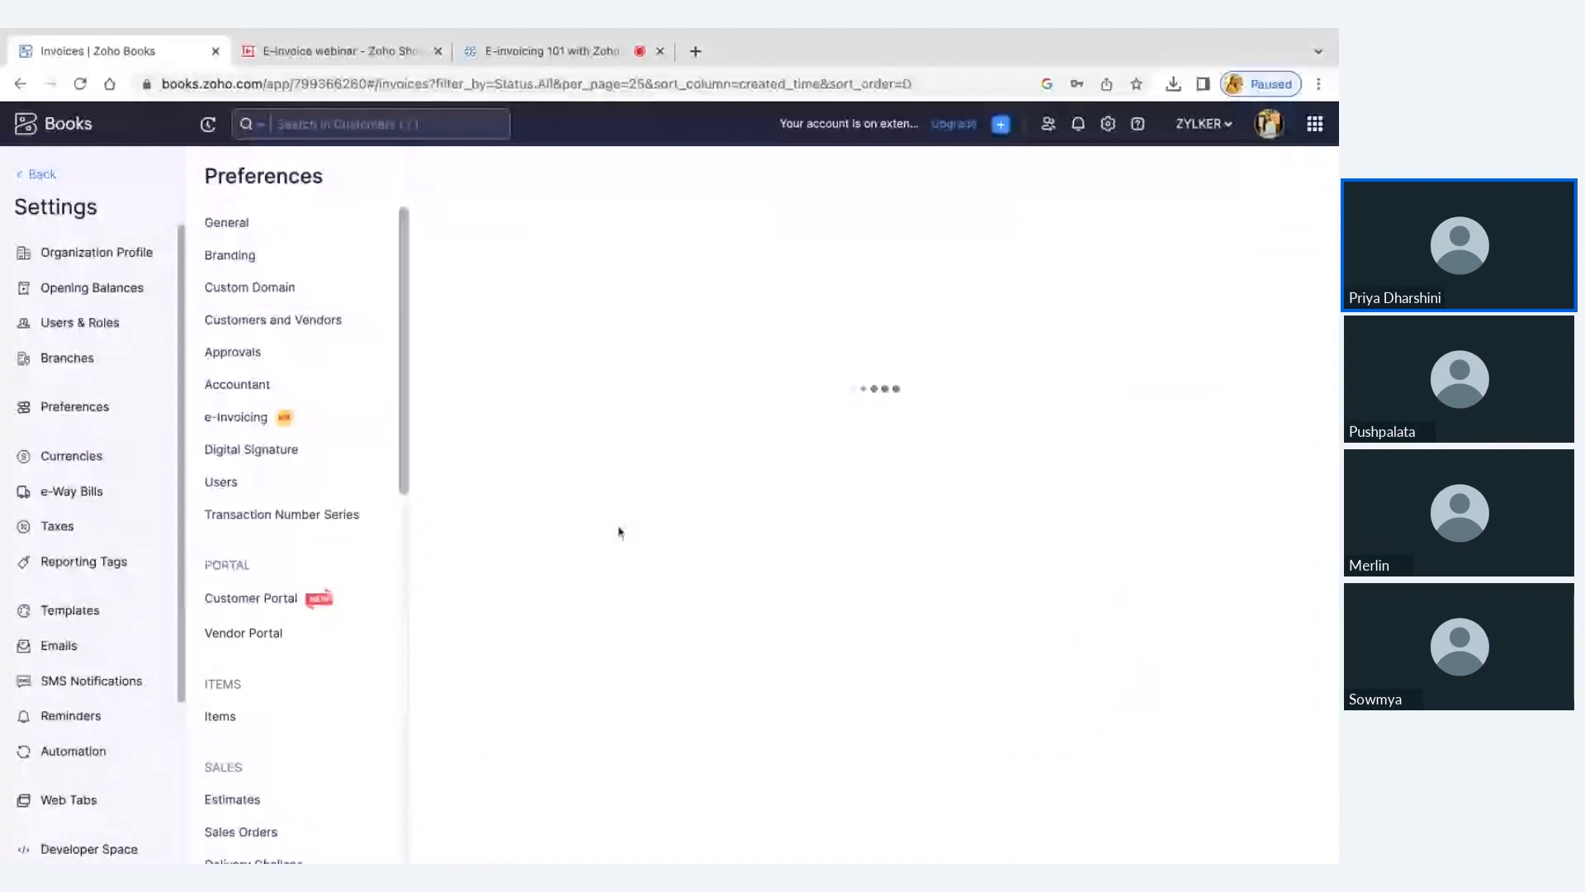
pyautogui.scroll(-2, 276, 640)
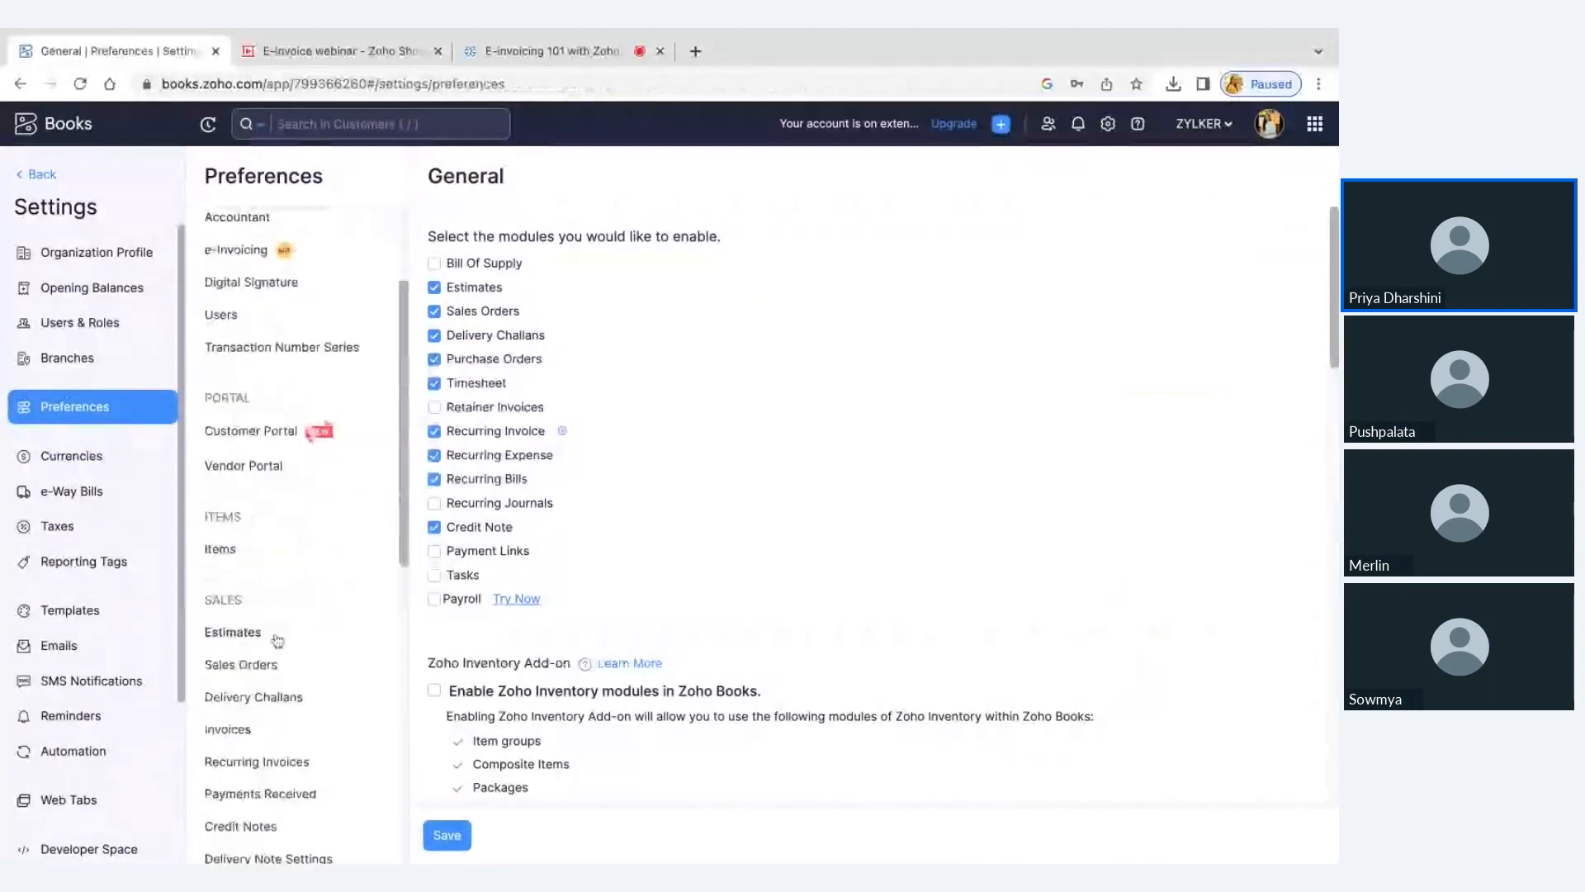
pyautogui.click(275, 636)
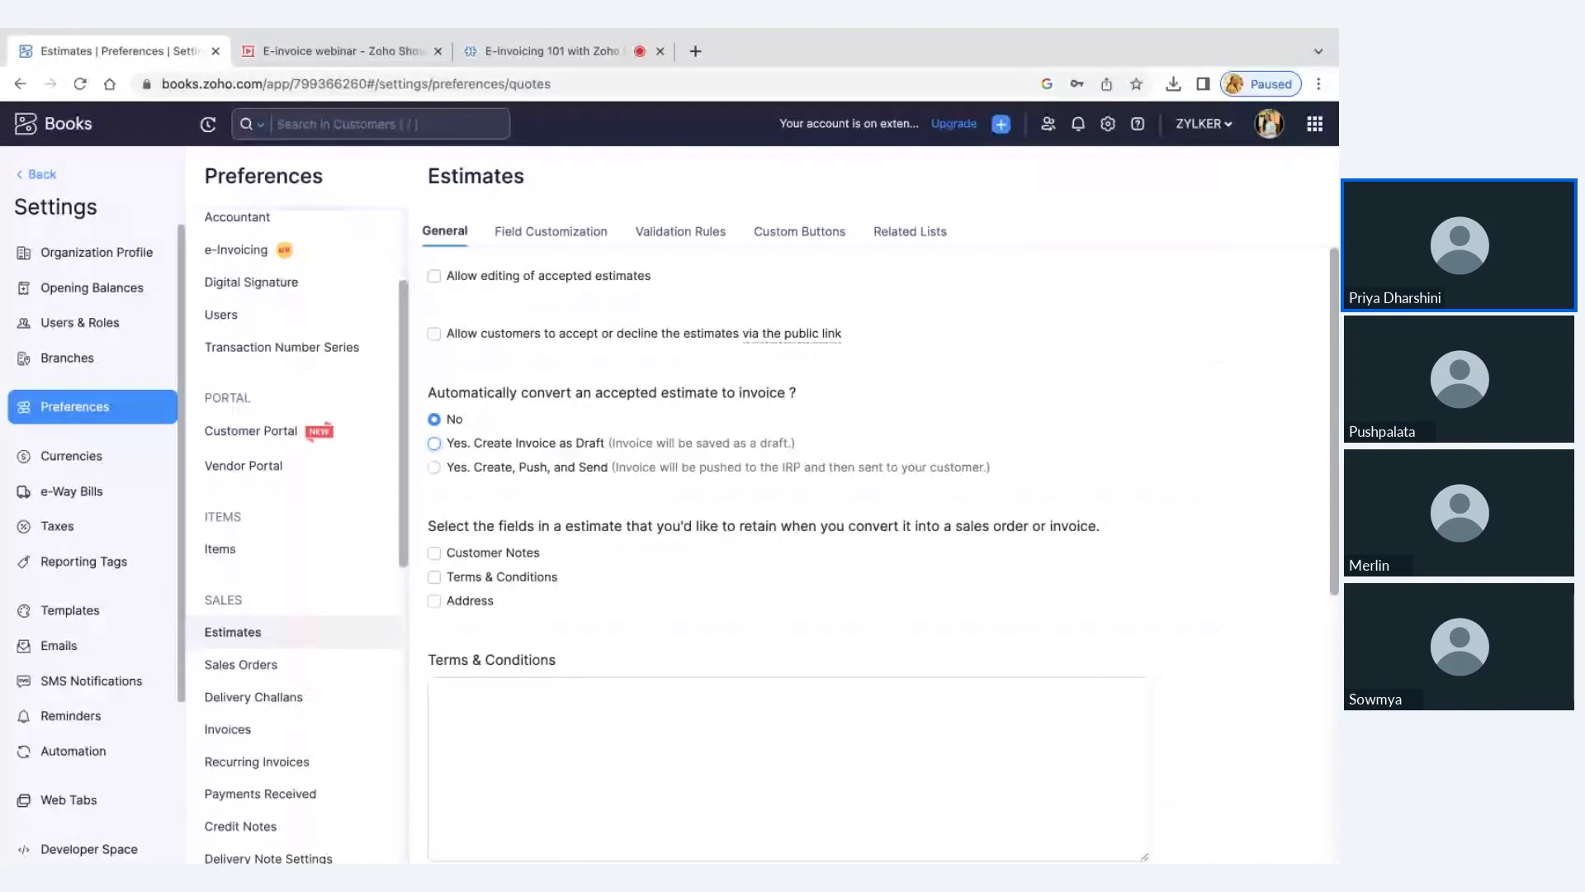
pyautogui.scroll(-1, 612, 415)
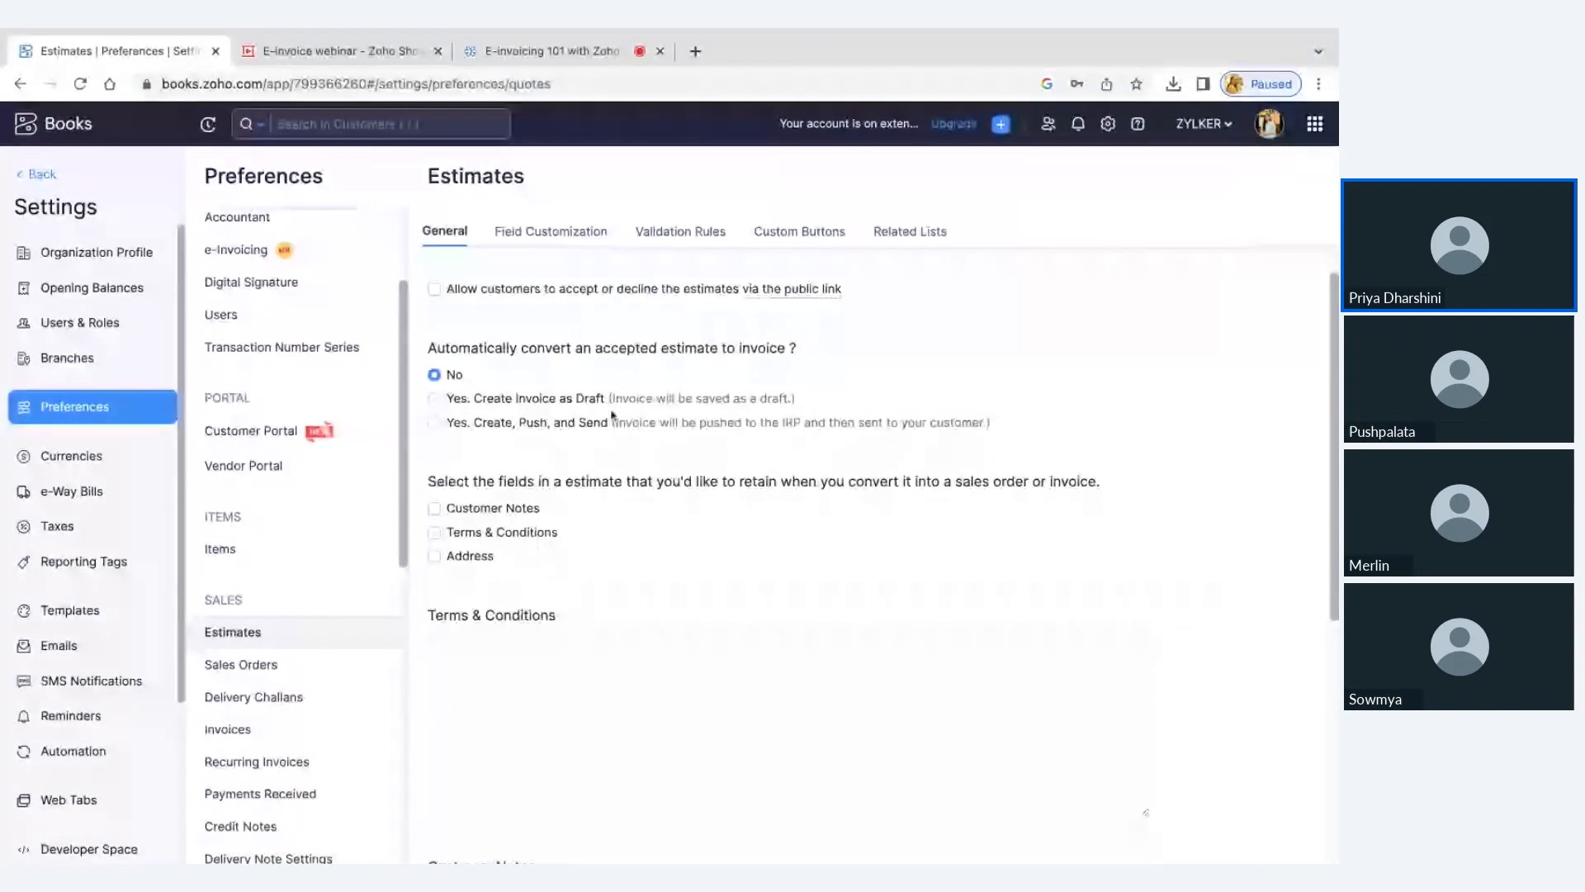
pyautogui.click(463, 400)
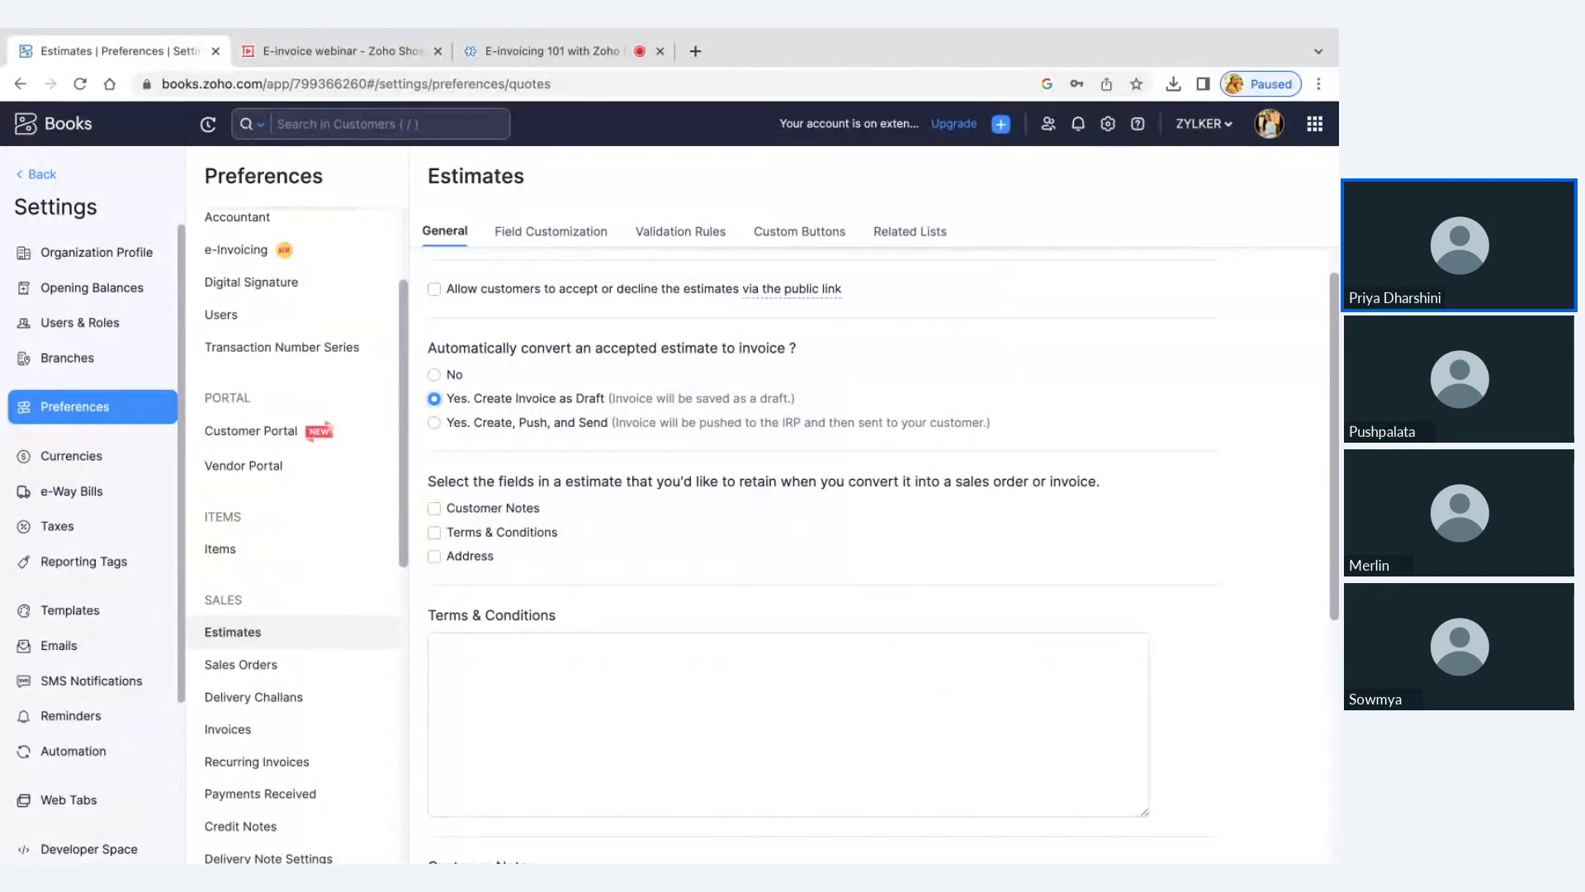
pyautogui.click(434, 423)
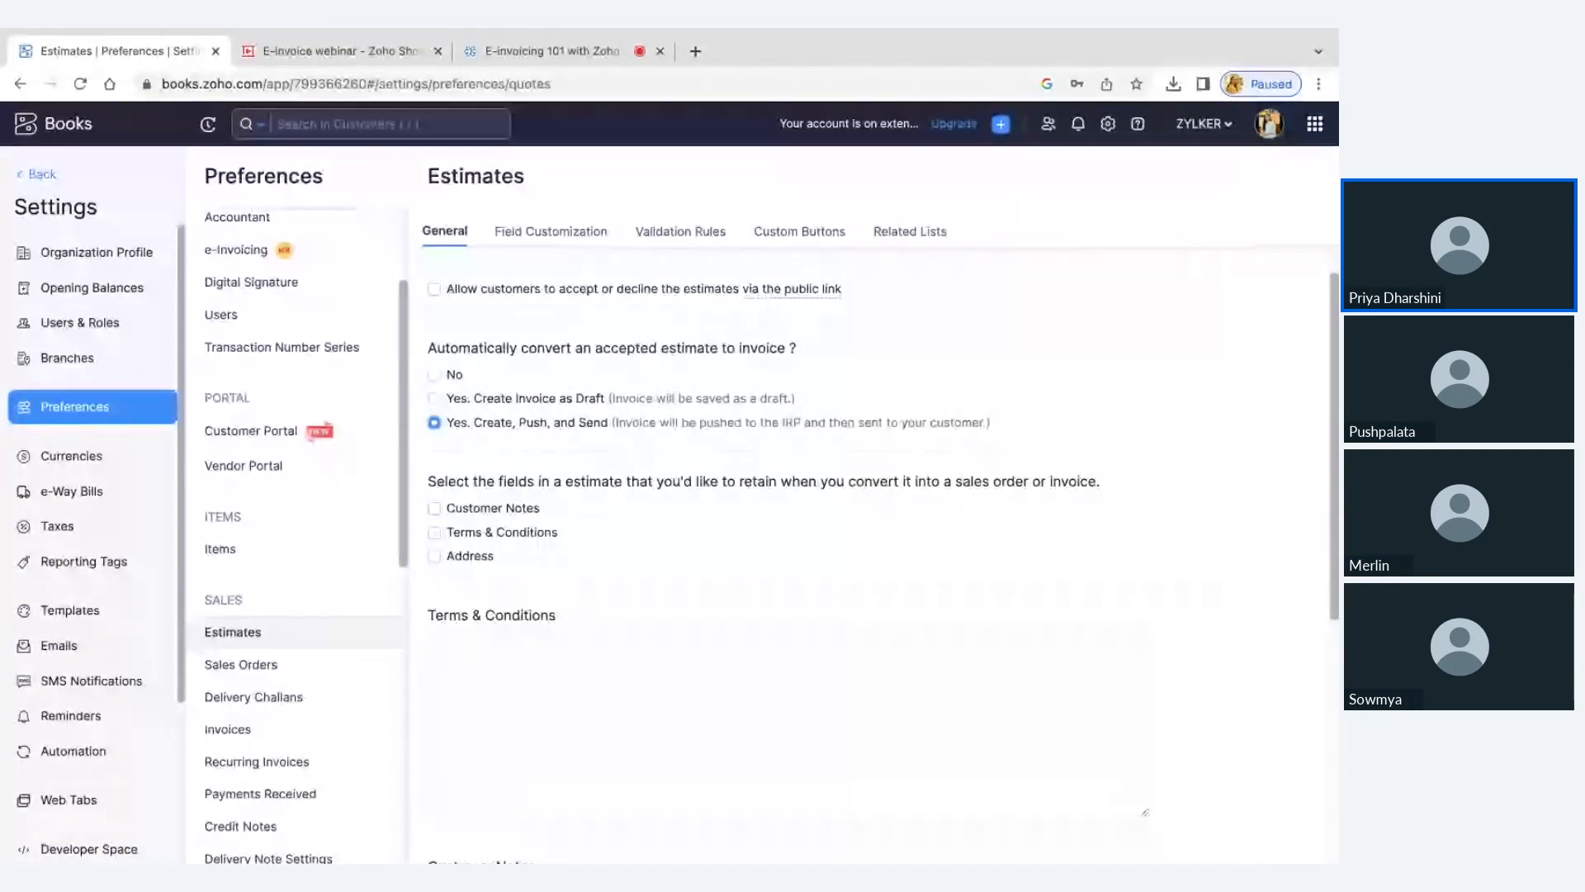
# In the Recurring Invoices preferences, try Create, Push, and Send and Create, Charge, Push, and Send Invoices, and review the payment options
pyautogui.scroll(-2, 260, 644)
pyautogui.click(258, 581)
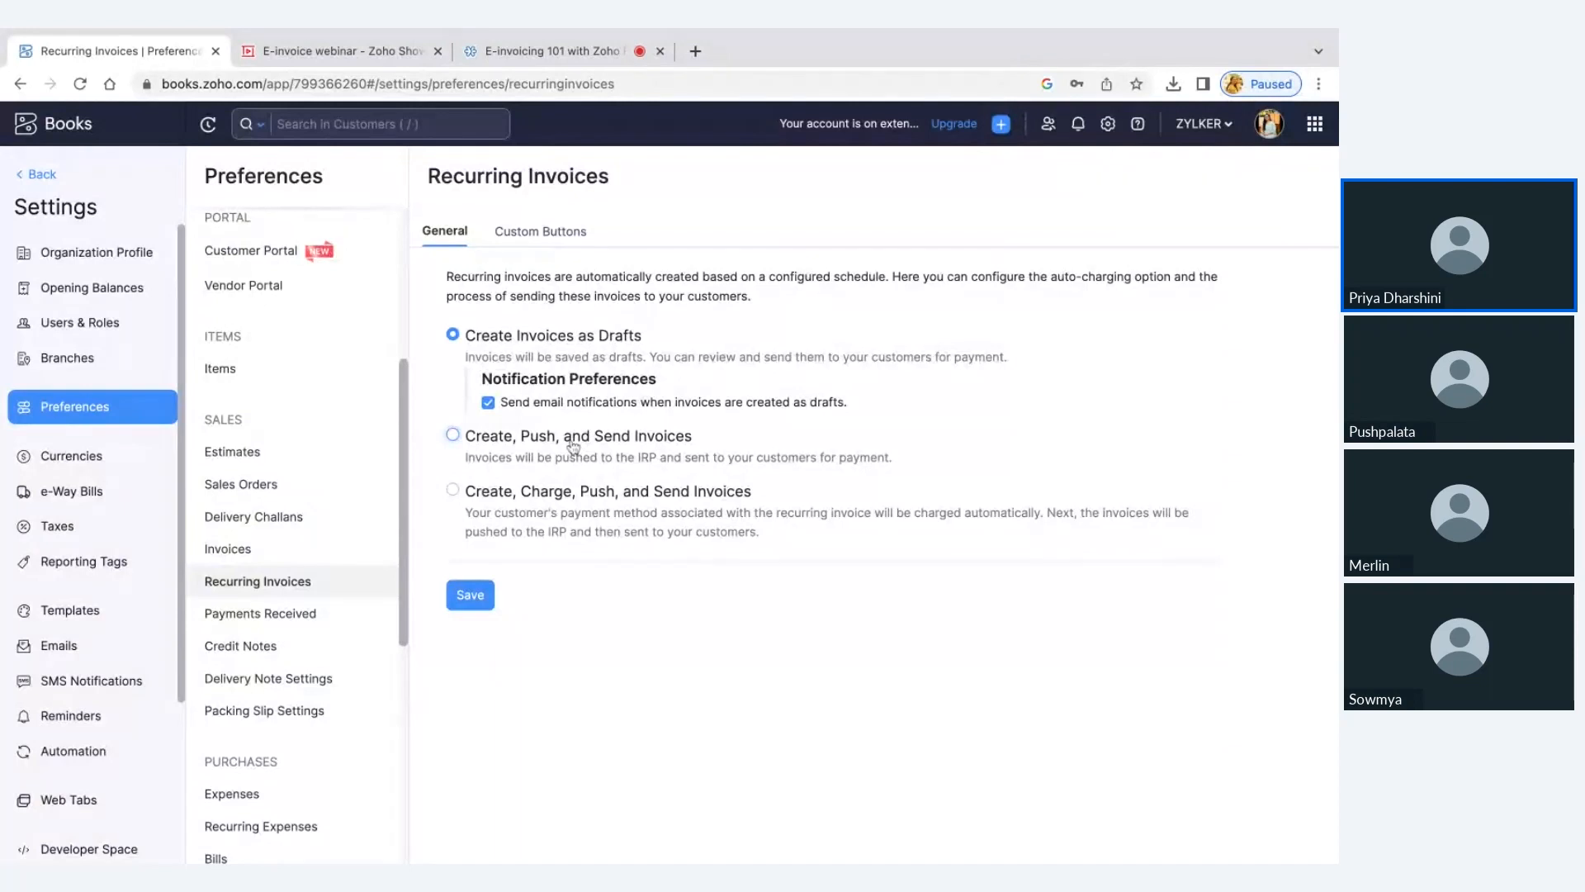
pyautogui.click(574, 447)
pyautogui.click(647, 503)
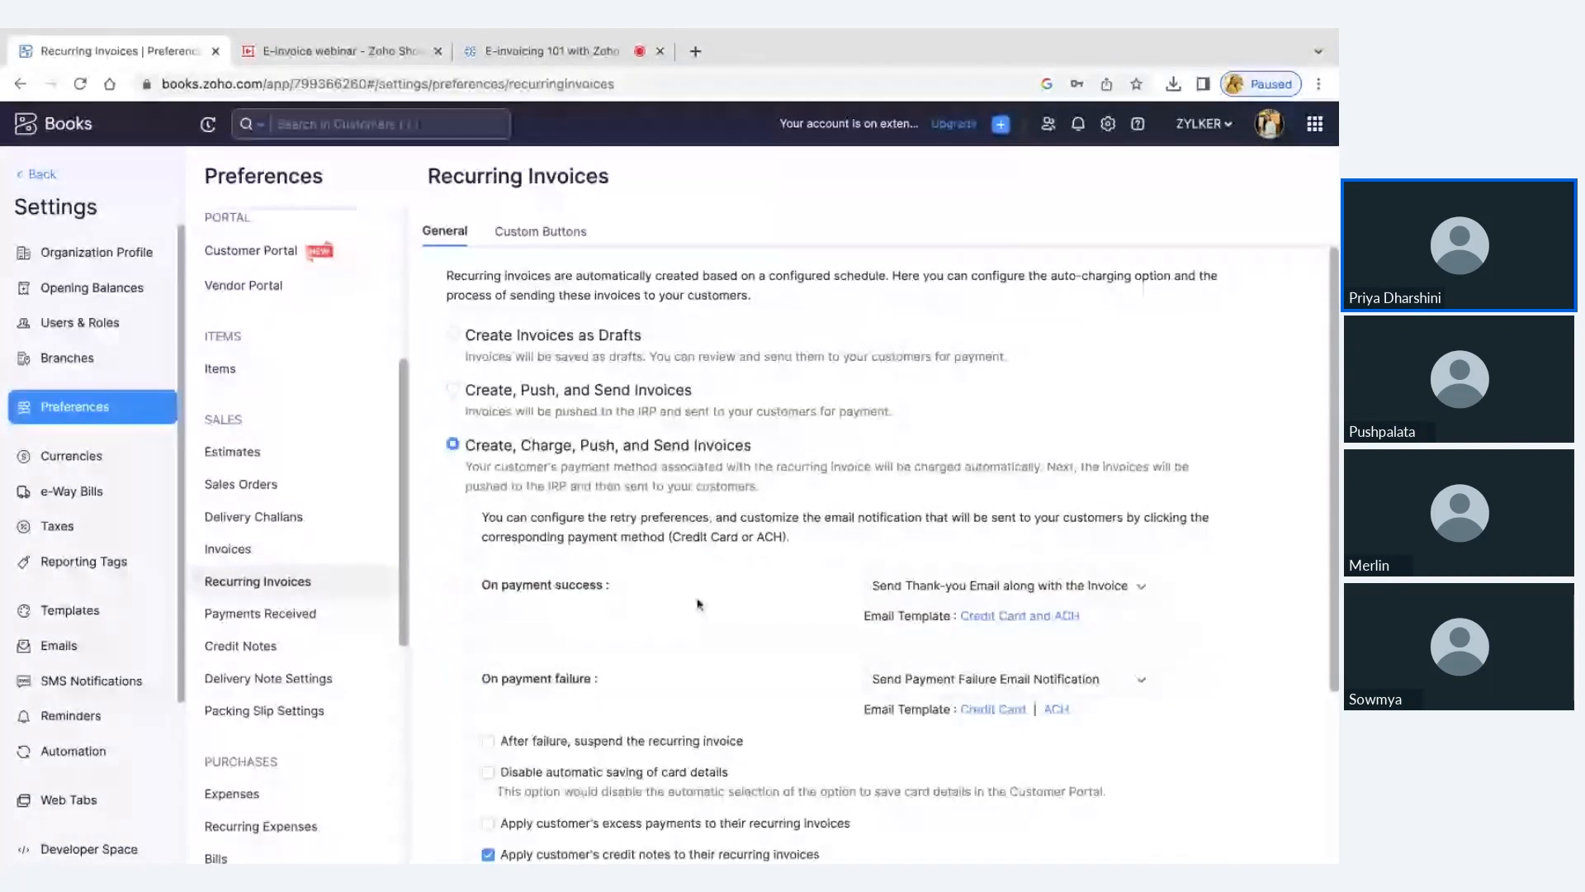
pyautogui.scroll(-3, 539, 497)
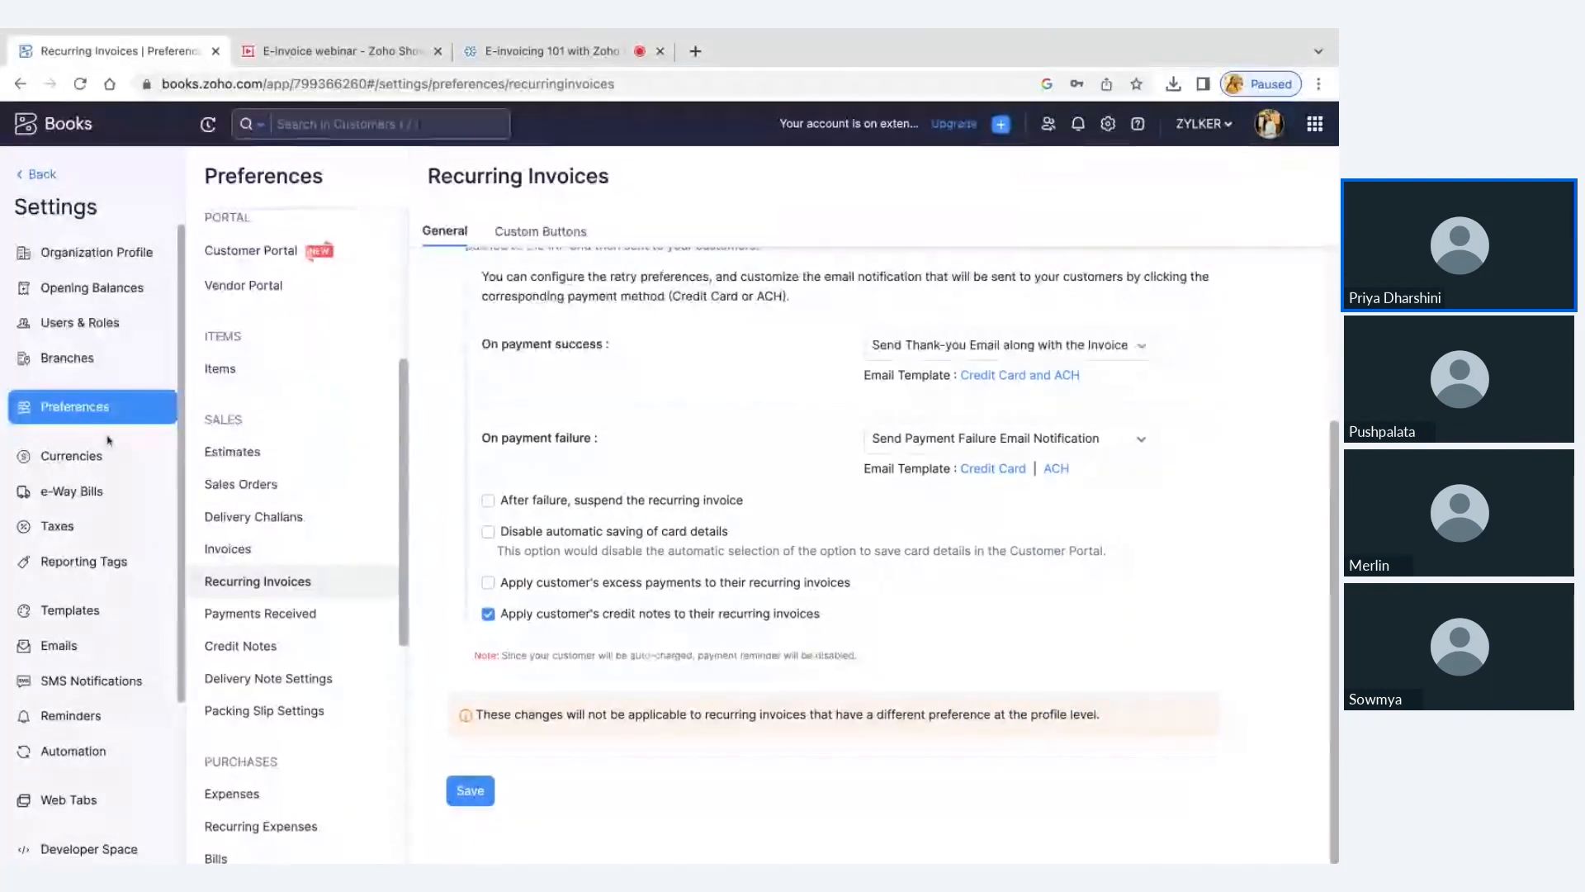
# Enable Sales Approval in the Approvals preferences, reload the page and return to the invoices list
pyautogui.scroll(5, 230, 415)
pyautogui.click(233, 352)
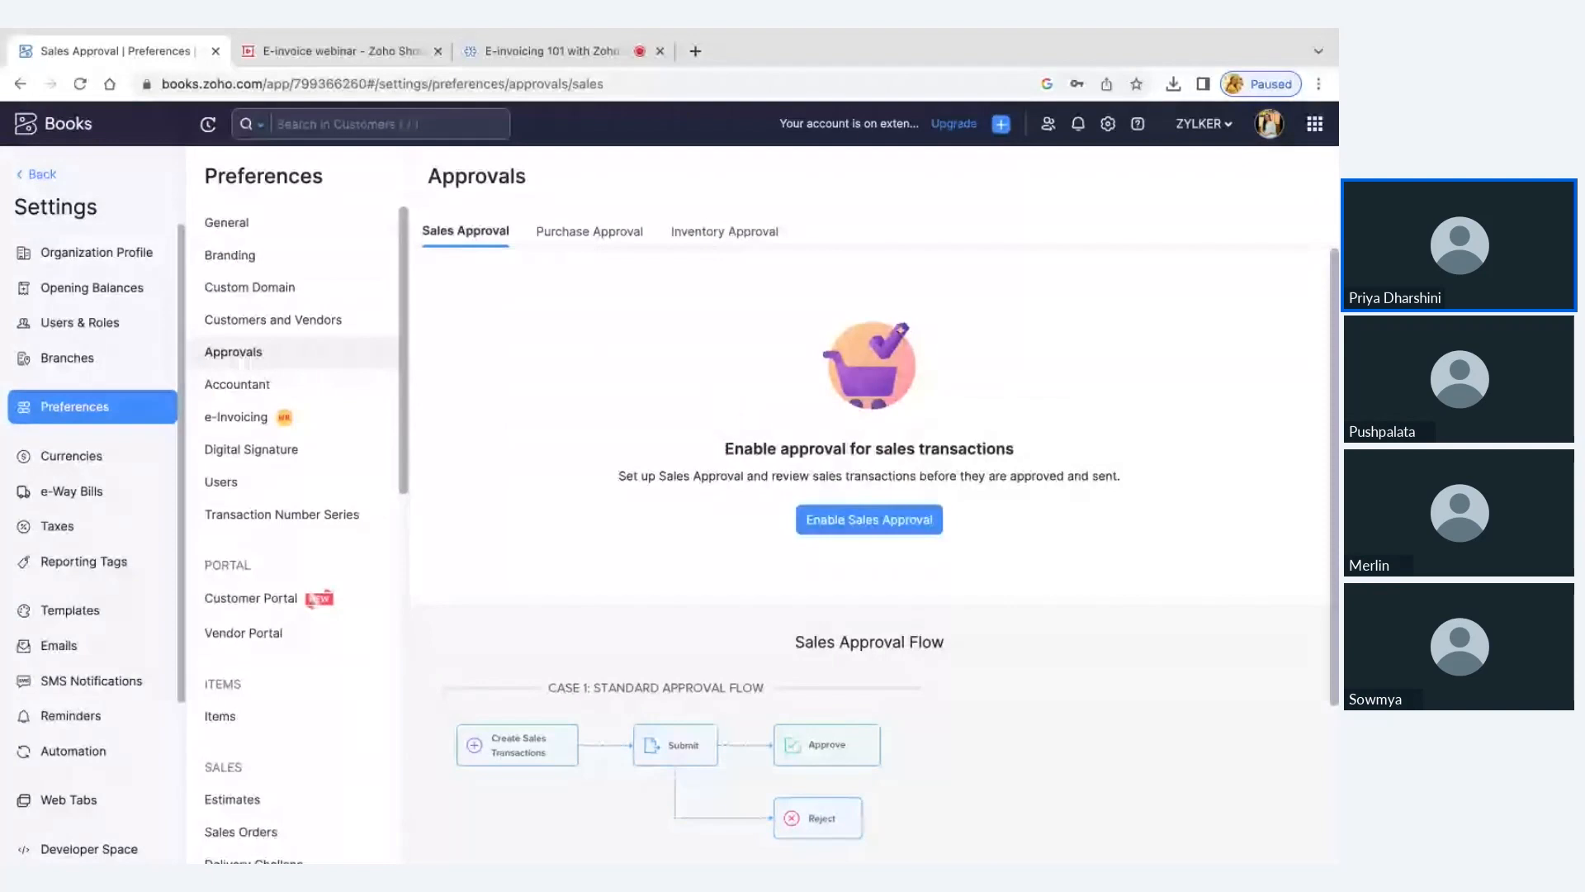
pyautogui.click(900, 524)
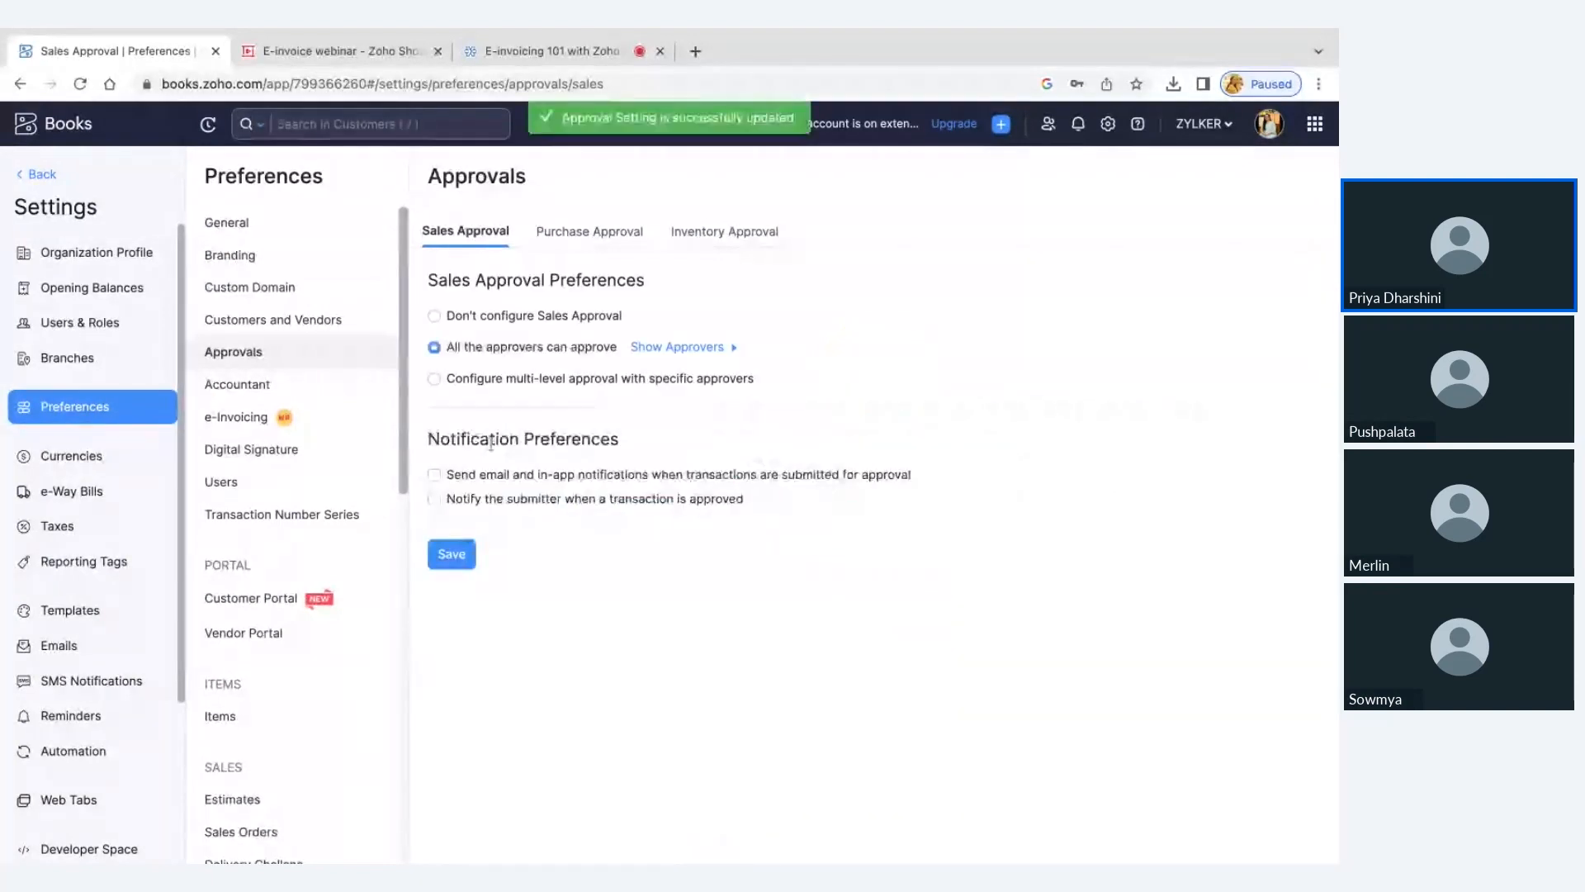
pyautogui.click(80, 84)
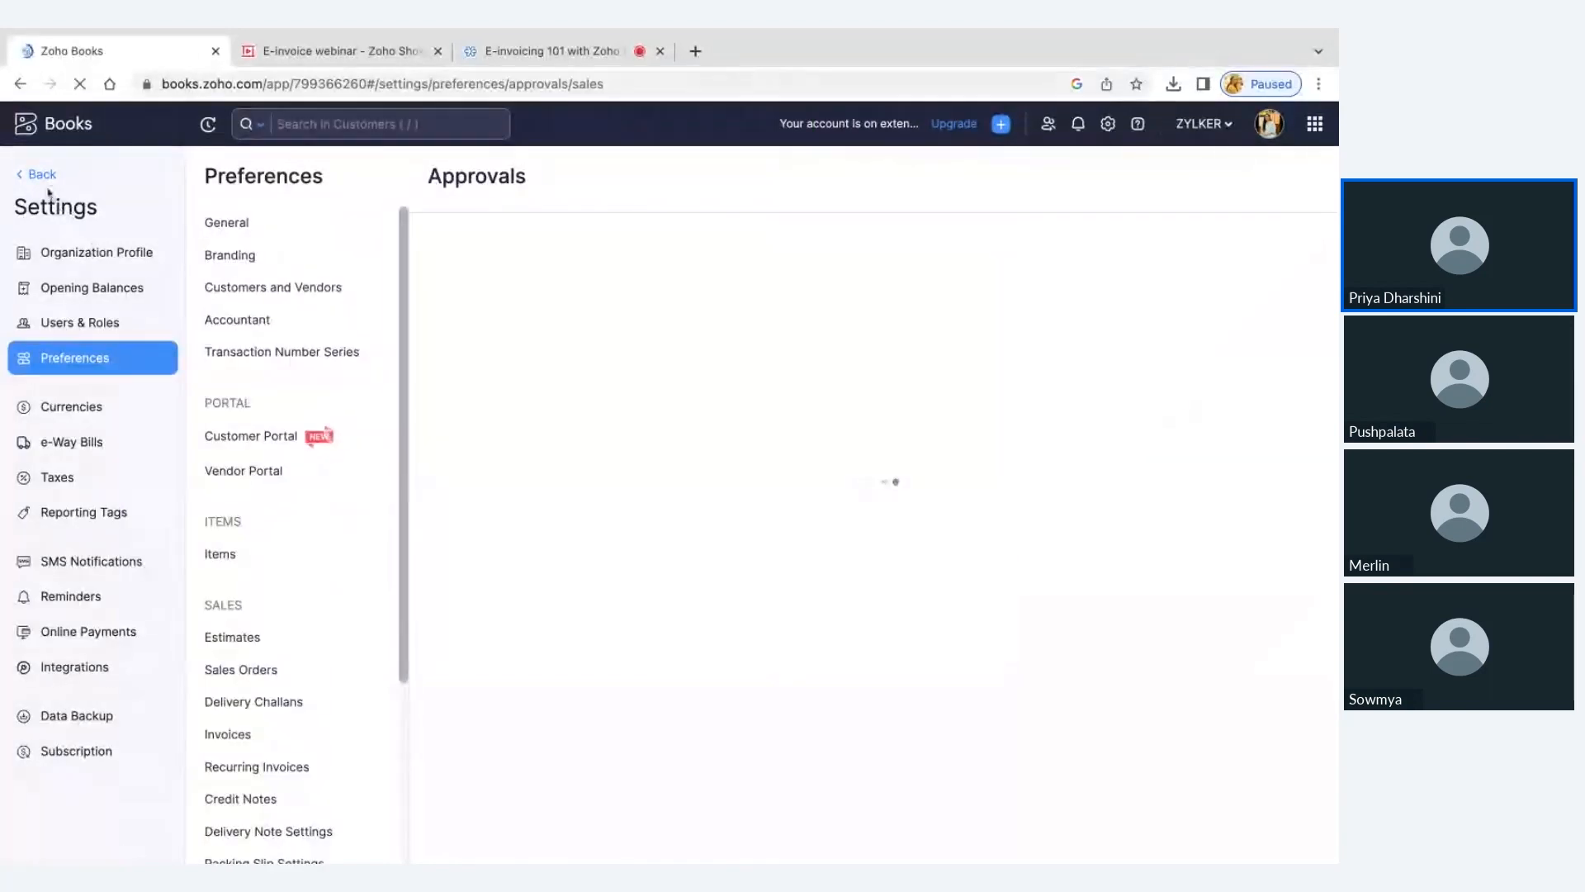
pyautogui.click(43, 178)
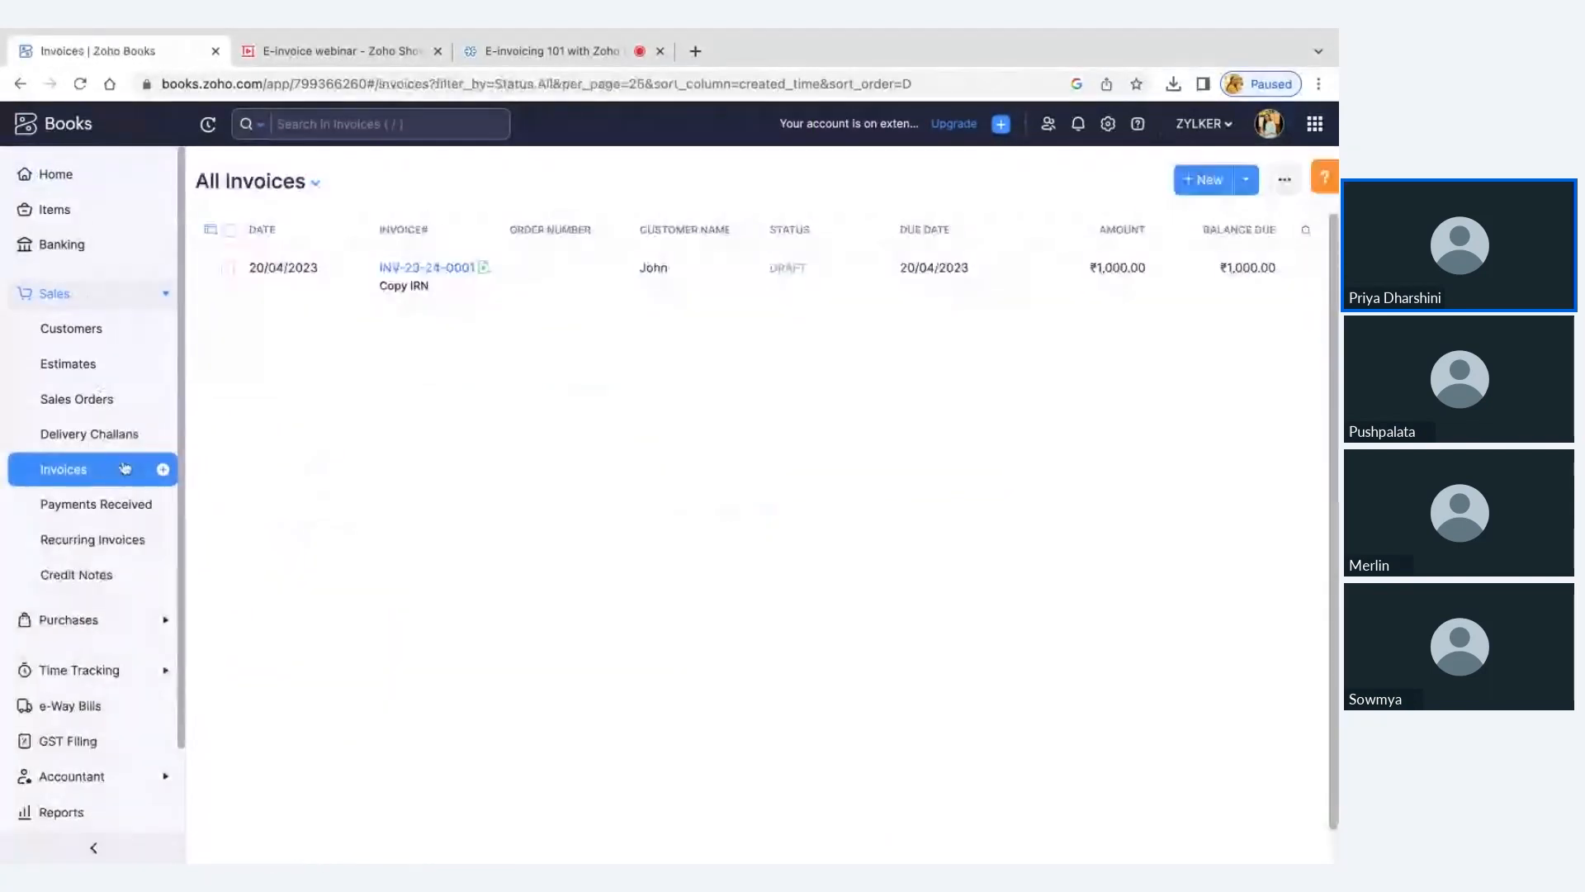
# Create a new invoice for the existing customer with the item ABC and save it as a draft
pyautogui.click(1214, 191)
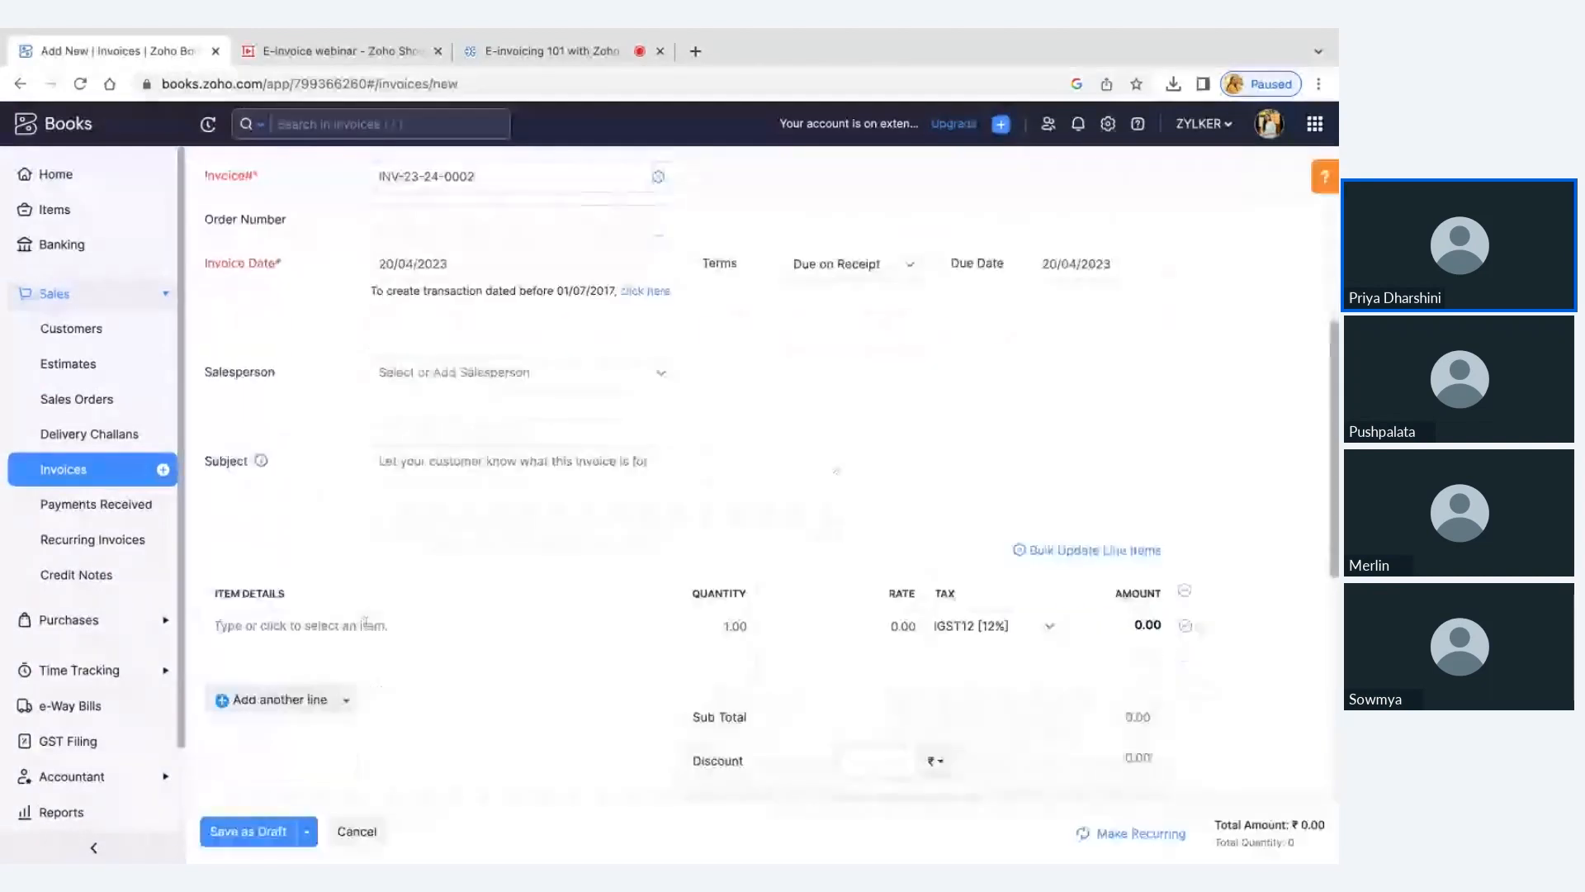
pyautogui.click(361, 619)
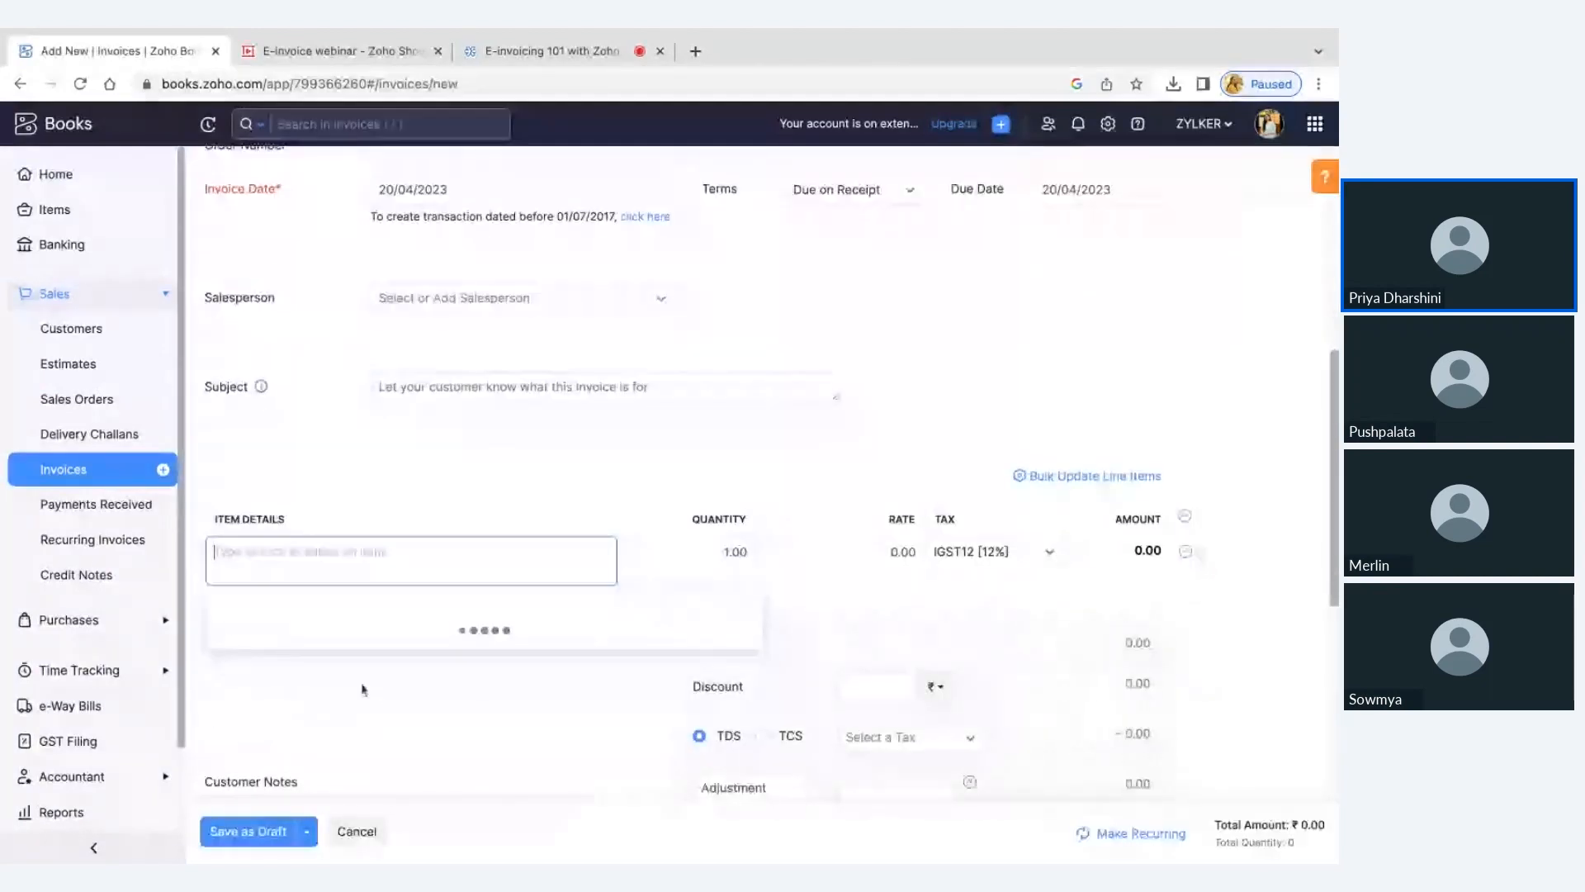
pyautogui.click(360, 591)
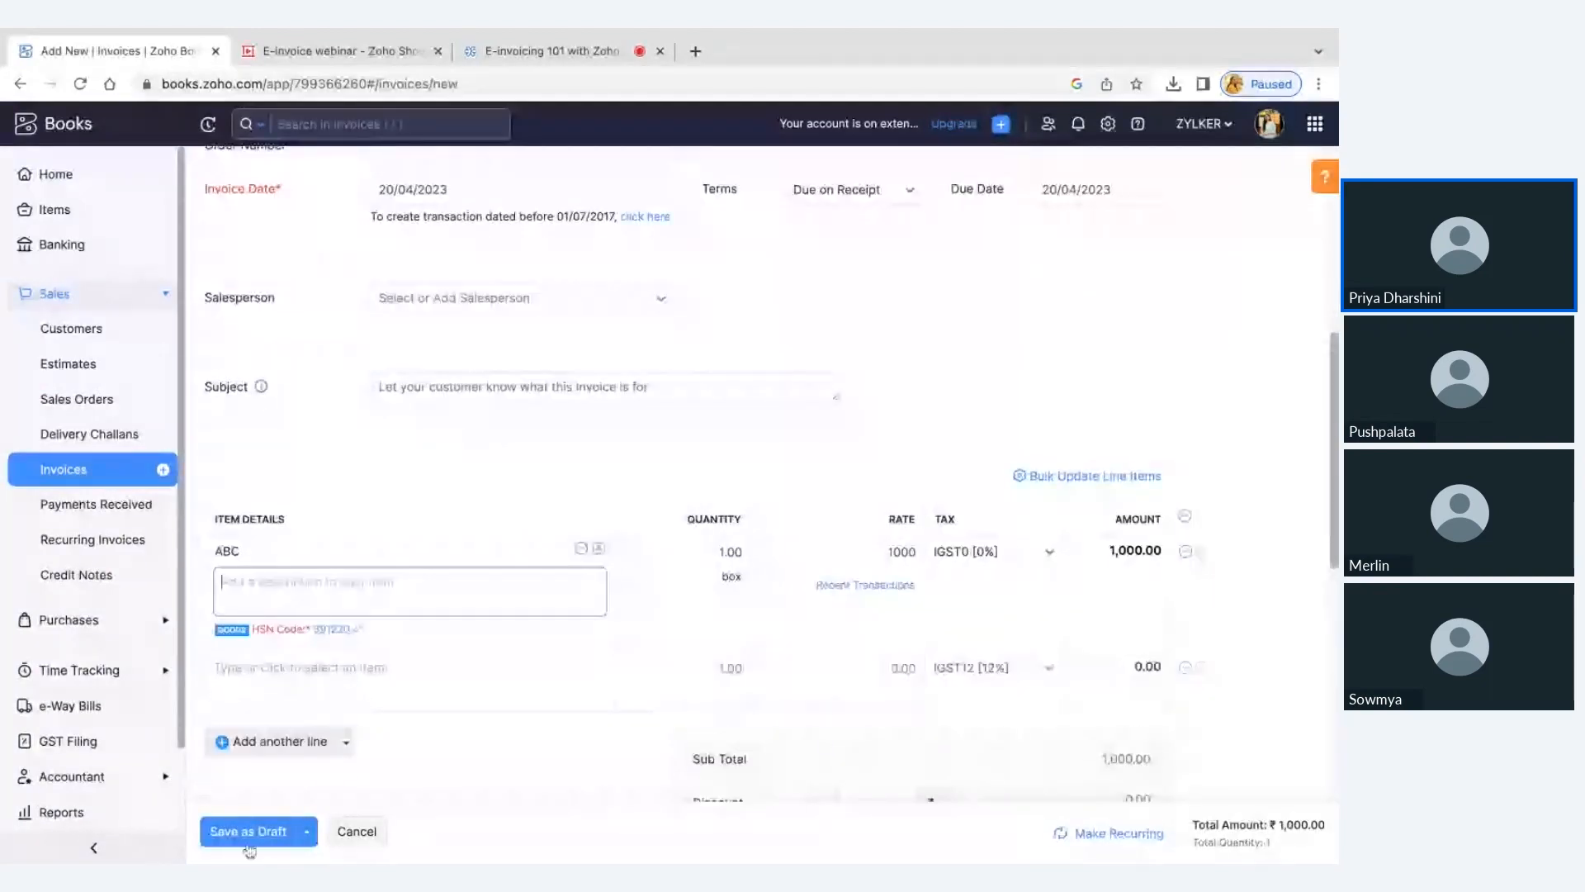
pyautogui.click(248, 840)
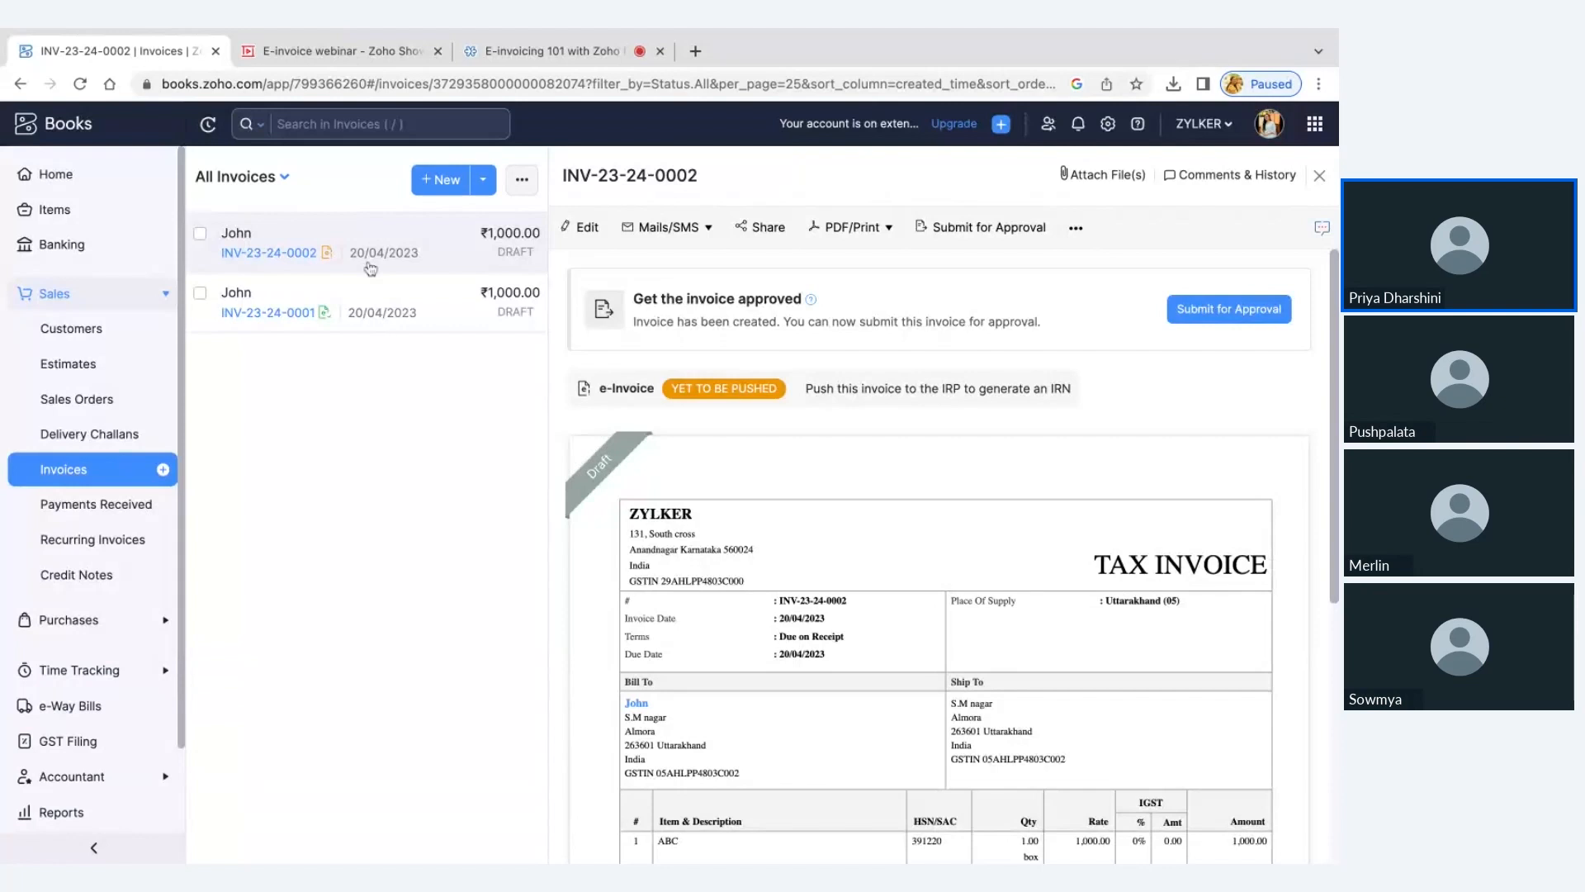
# Open the earlier invoice already pushed to the IRP and examine its approval options, e-Invoice status and contents
pyautogui.click(380, 302)
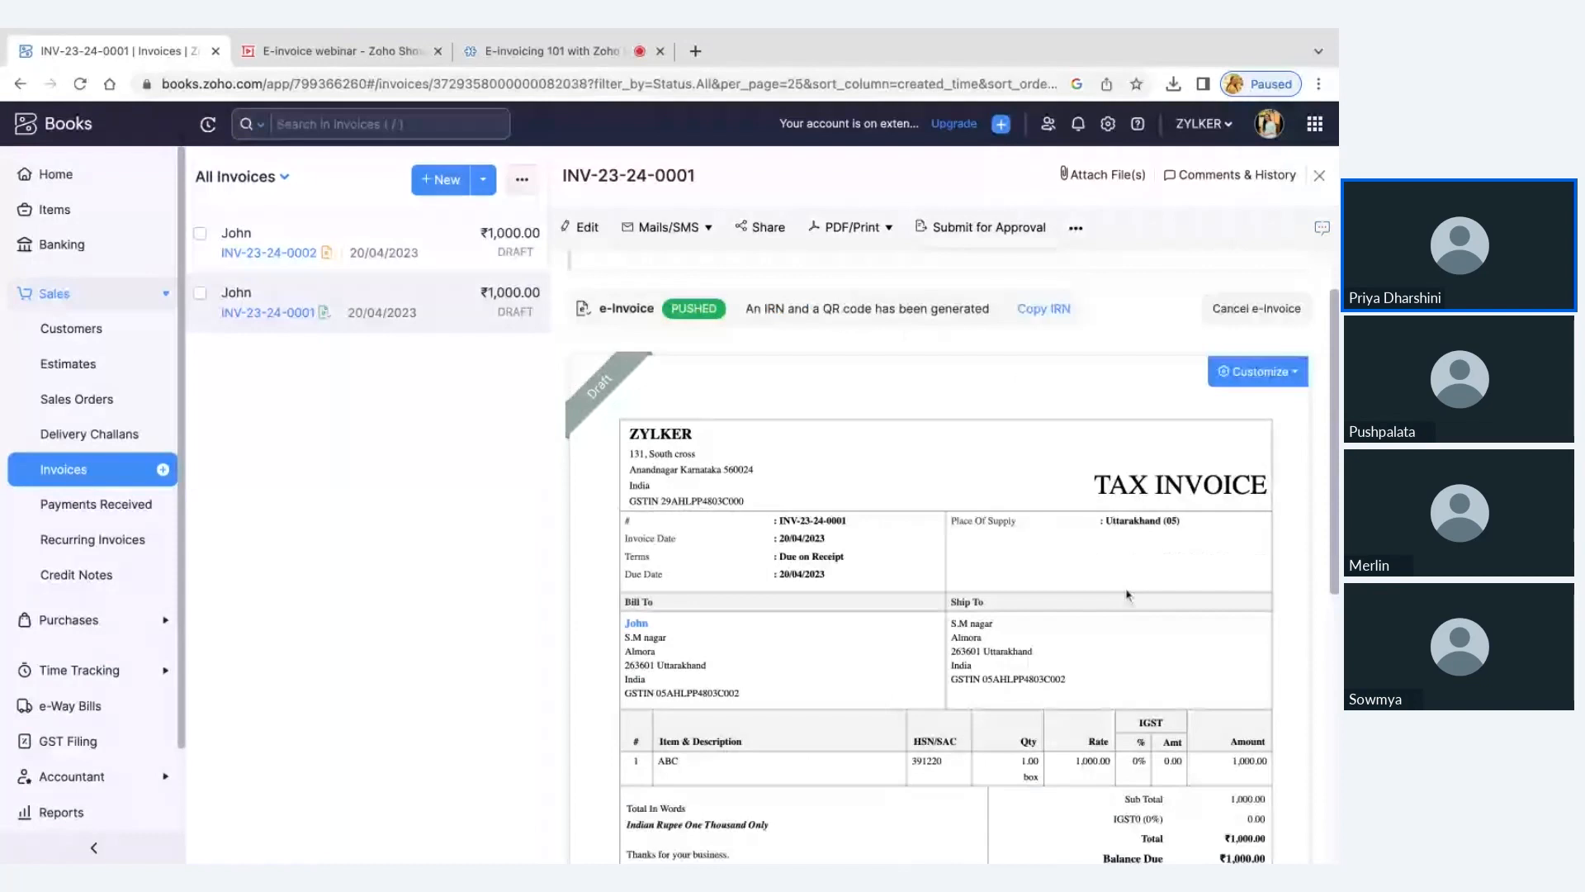
pyautogui.scroll(-2, 1127, 594)
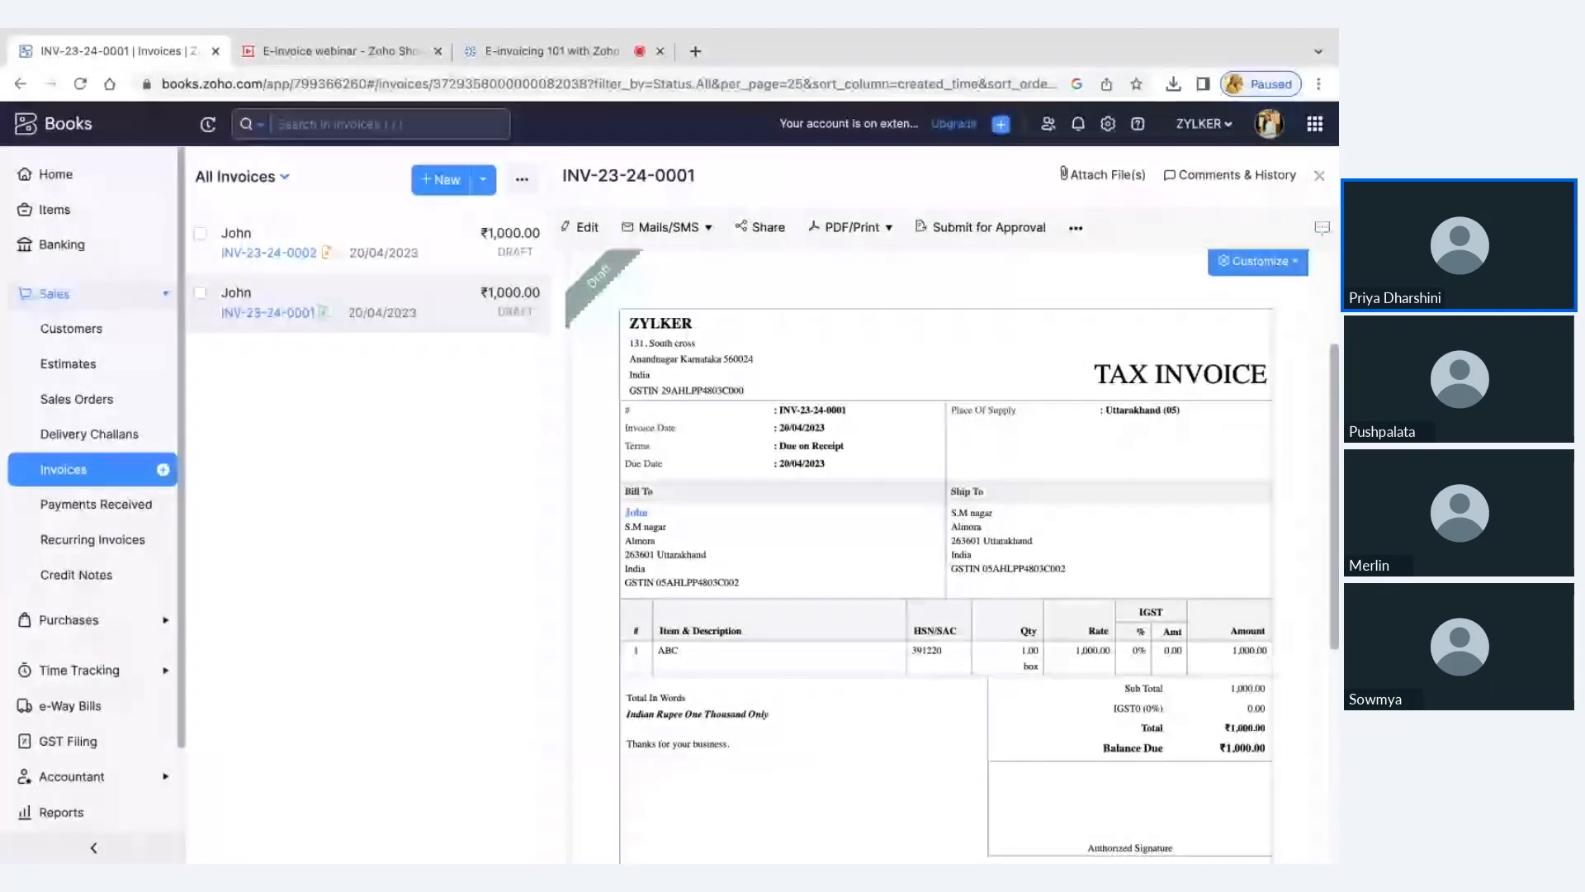
pyautogui.scroll(3, 945, 556)
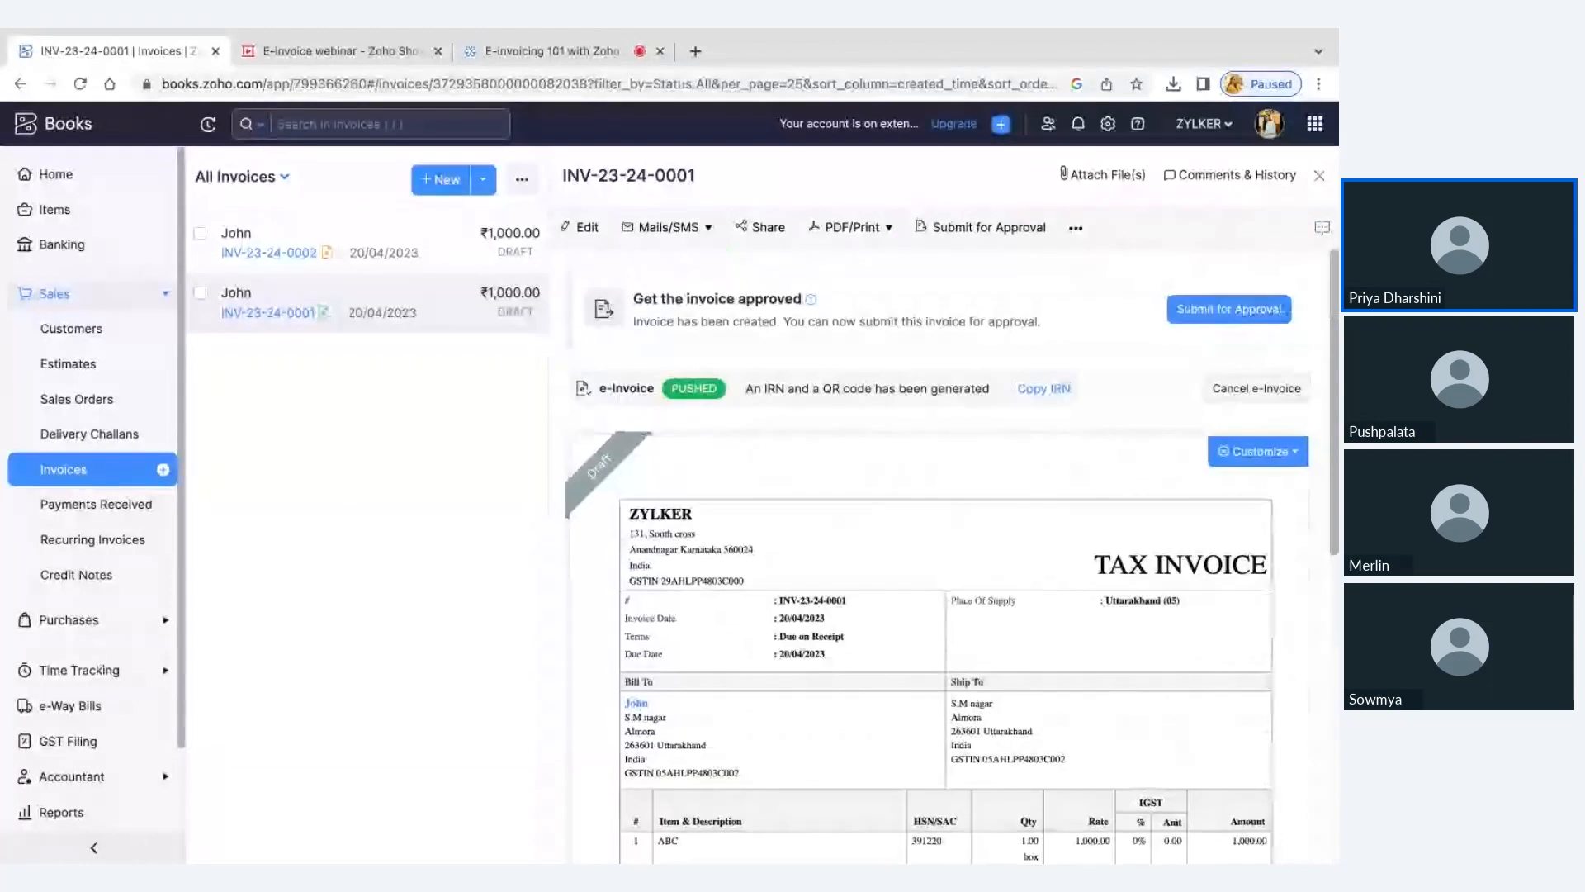
pyautogui.scroll(-1, 952, 556)
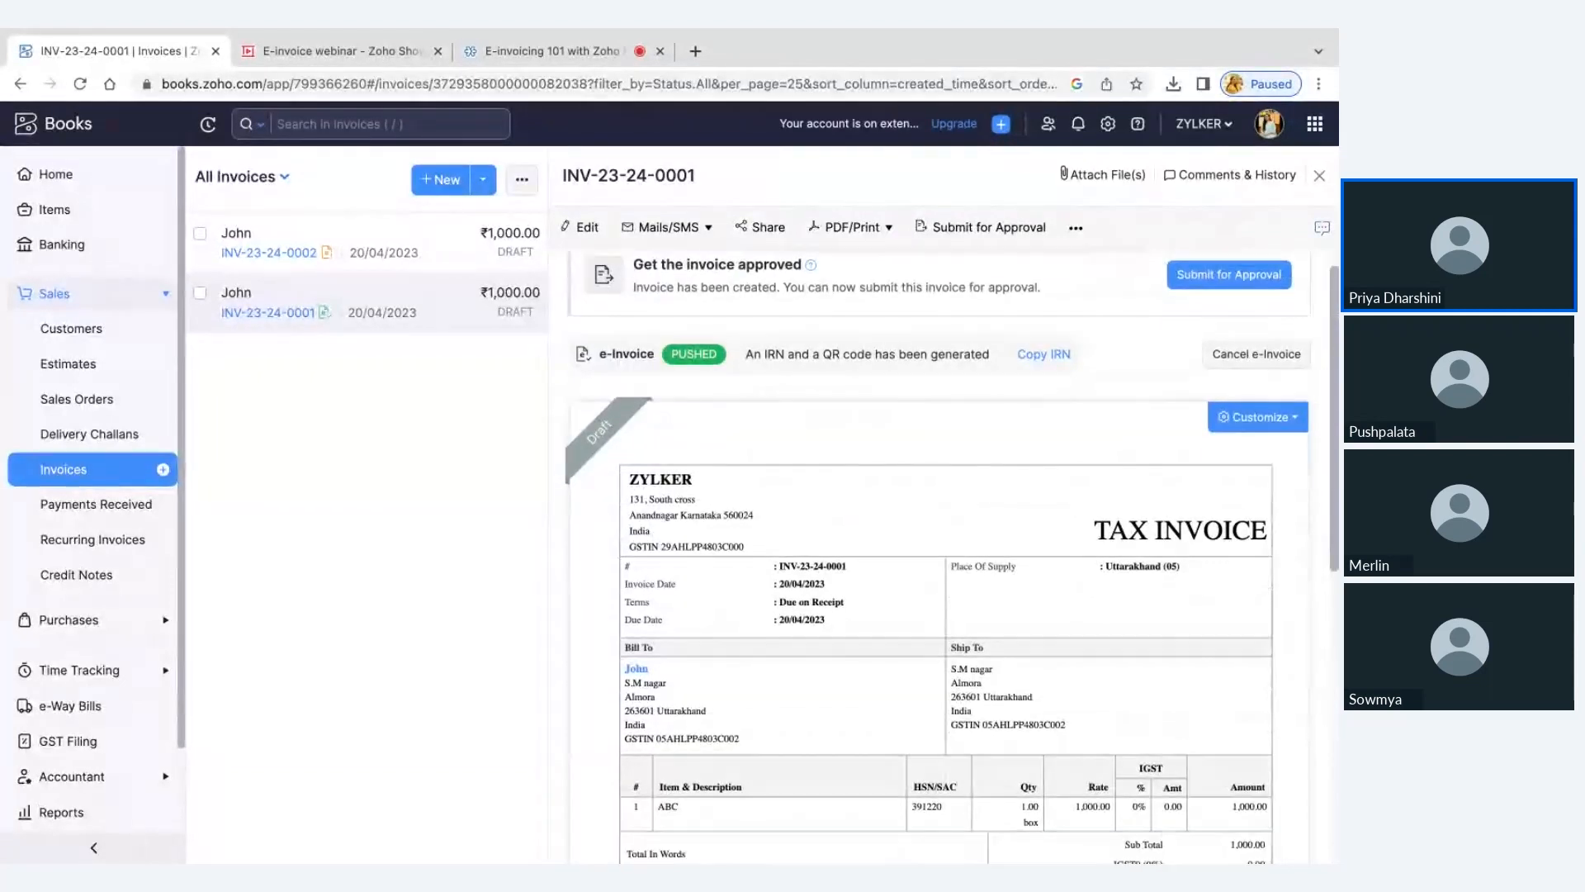
pyautogui.scroll(-1, 945, 556)
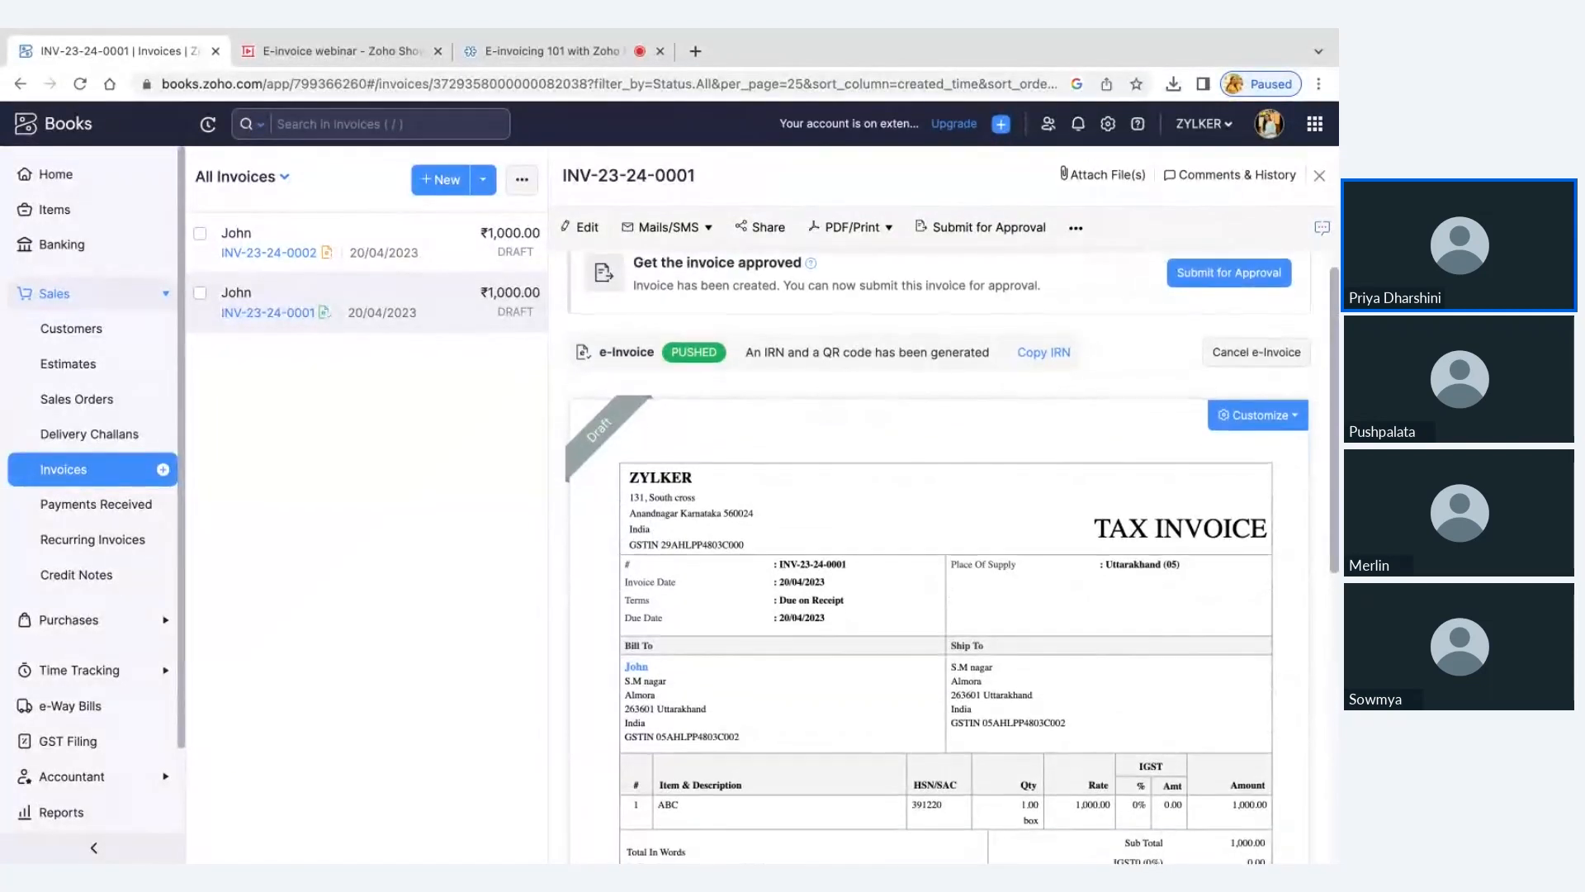
pyautogui.scroll(1, 1248, 533)
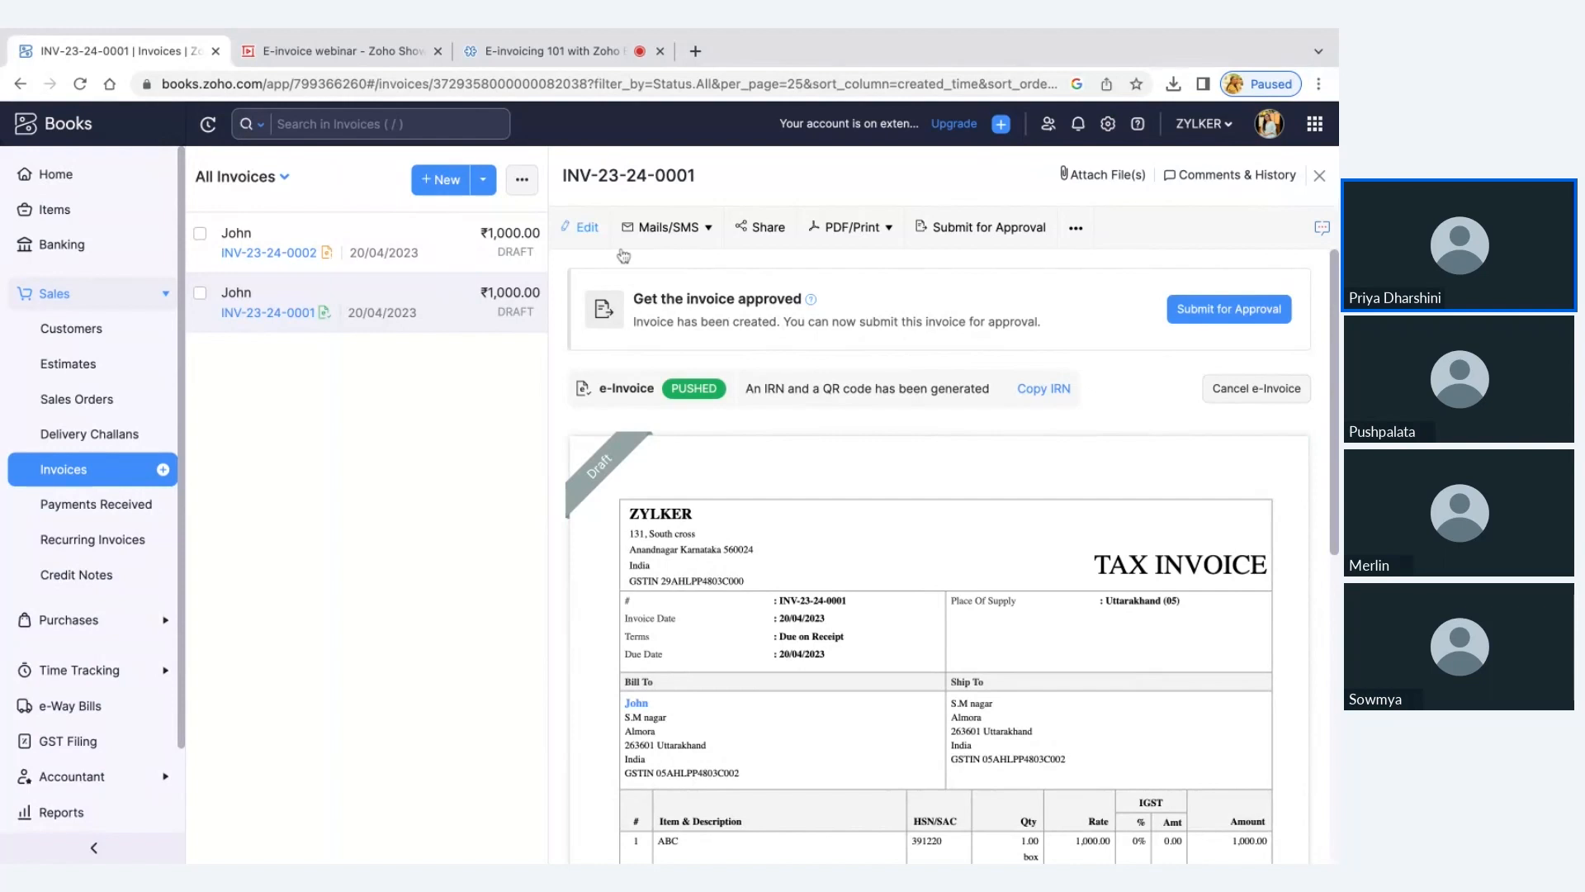
# Return to the full invoices list, select the newer draft invoice to review its additional bulk actions, and clear the selection
pyautogui.press('Escape')
pyautogui.click(212, 261)
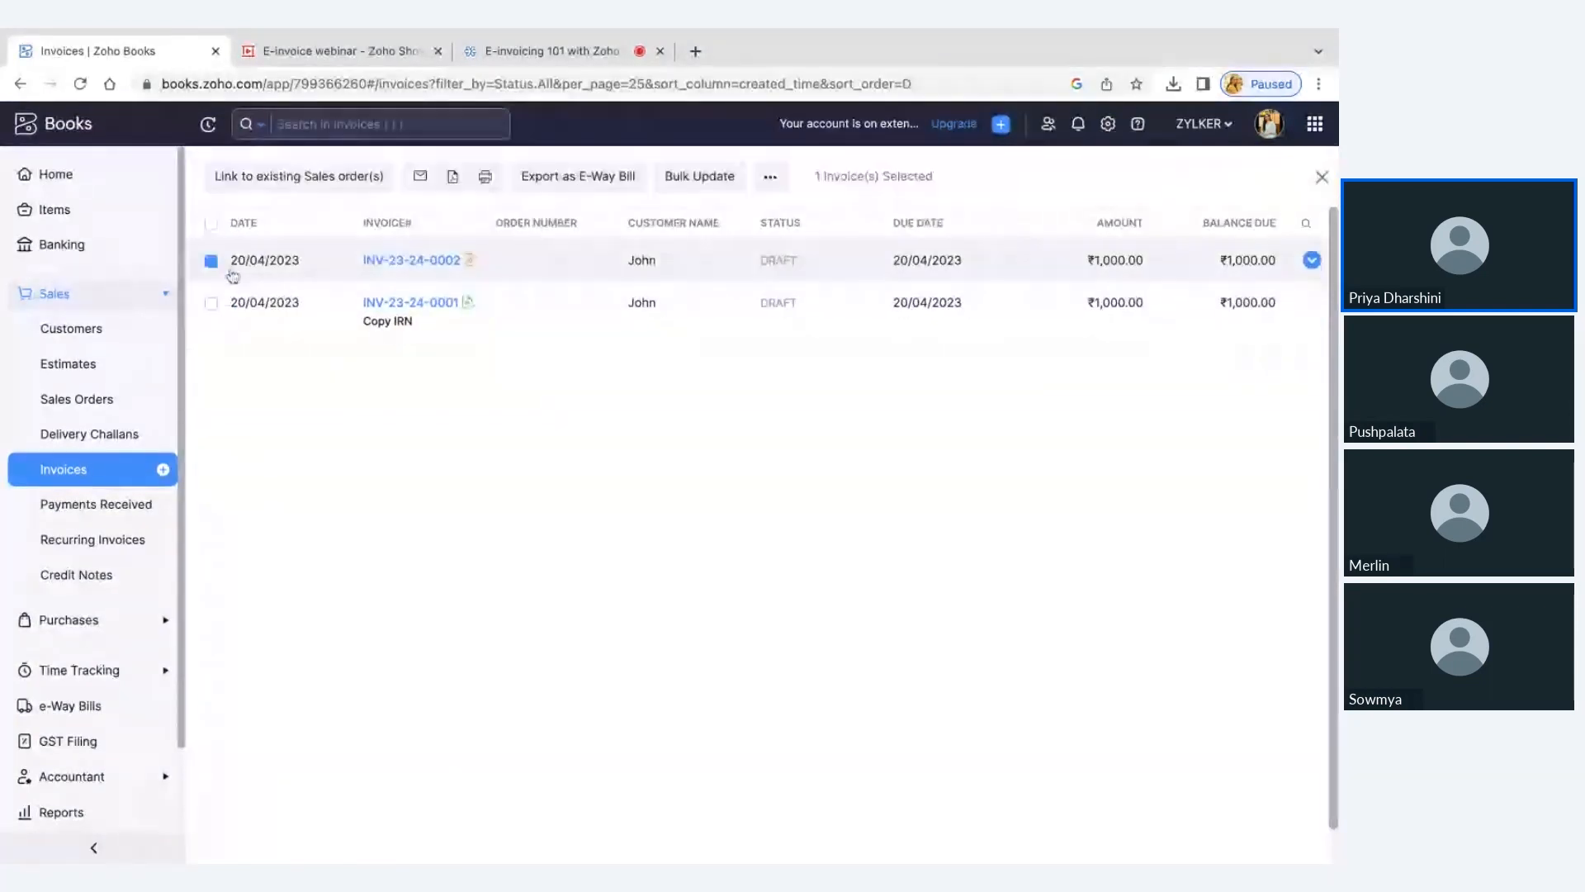
pyautogui.click(771, 178)
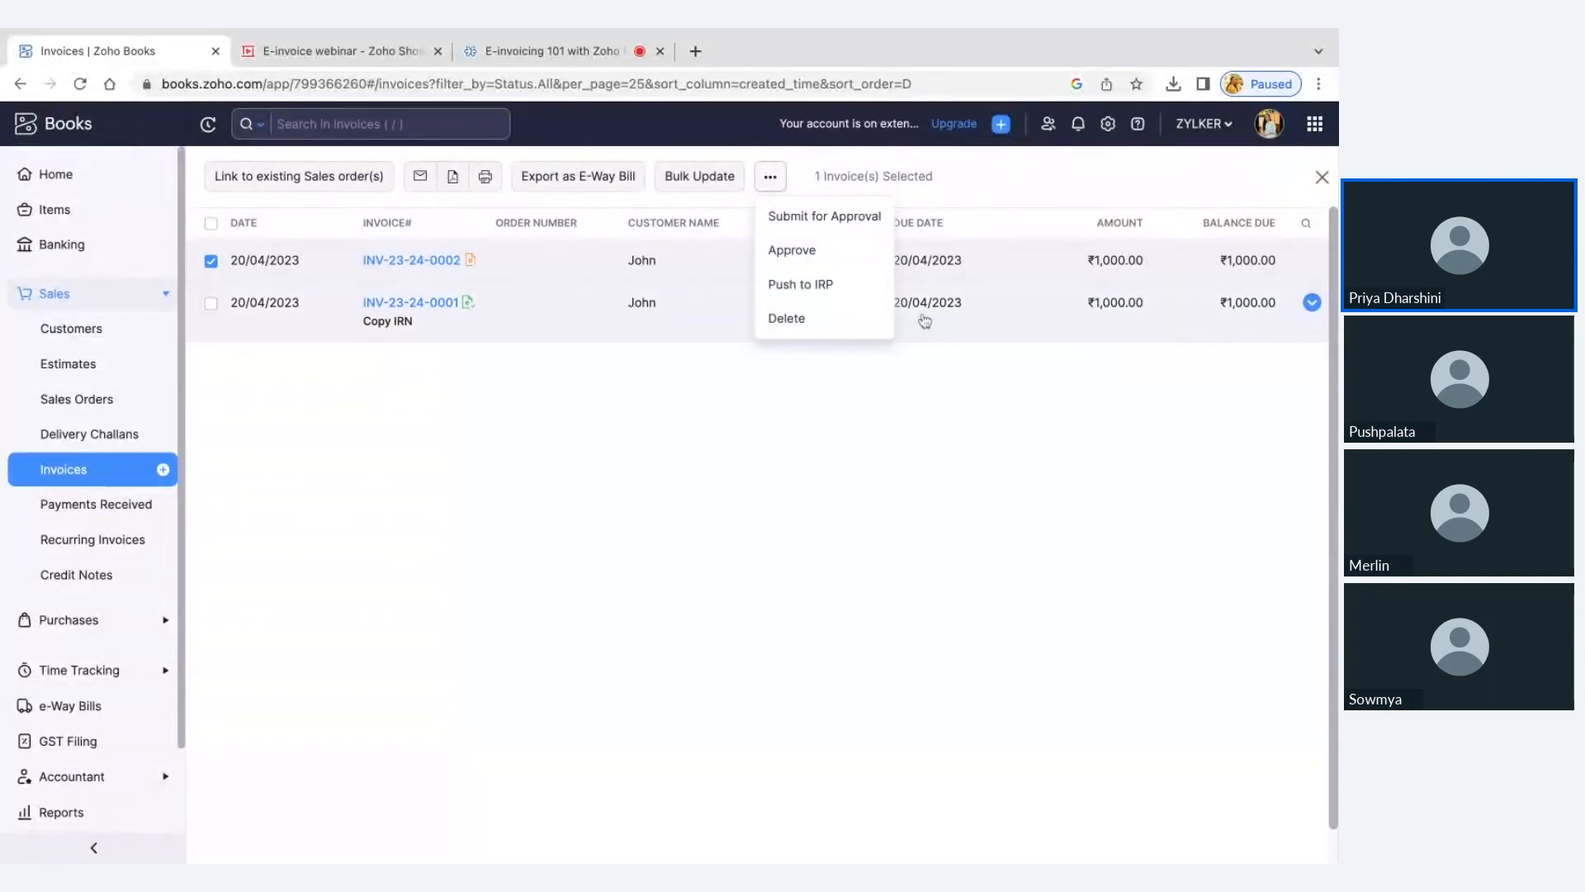
pyautogui.click(1320, 184)
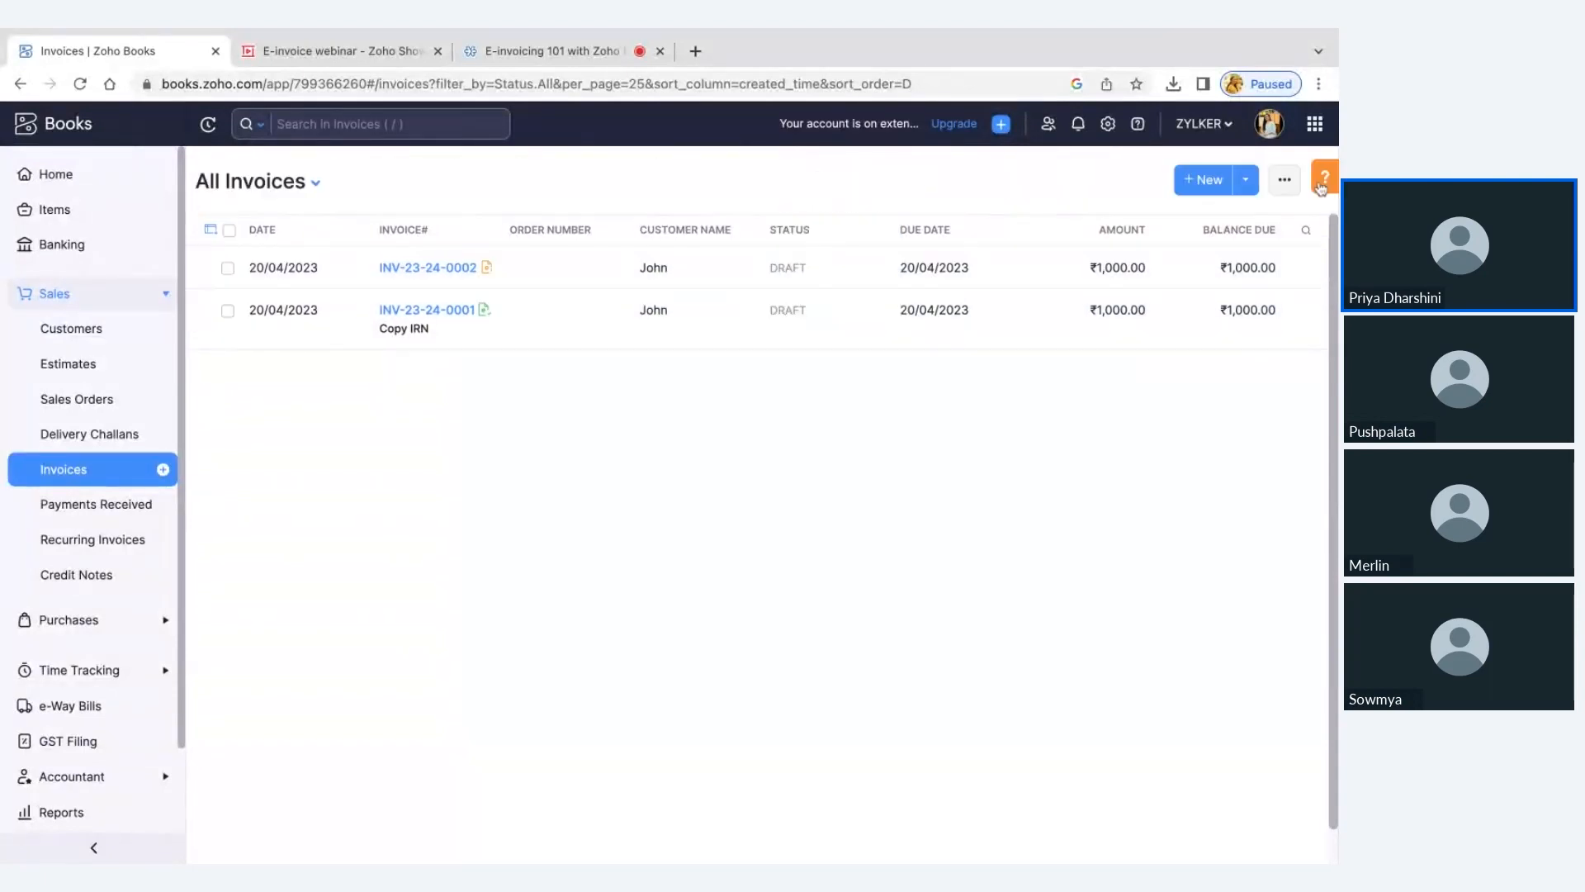
# View the invoices list by Pushed for e-Invoicing, Yet-to-be pushed for e-Invoicing and Failed on e-Invoicing in turn, and collapse the Sales section
pyautogui.click(283, 195)
pyautogui.scroll(-3, 300, 428)
pyautogui.scroll(-1, 300, 428)
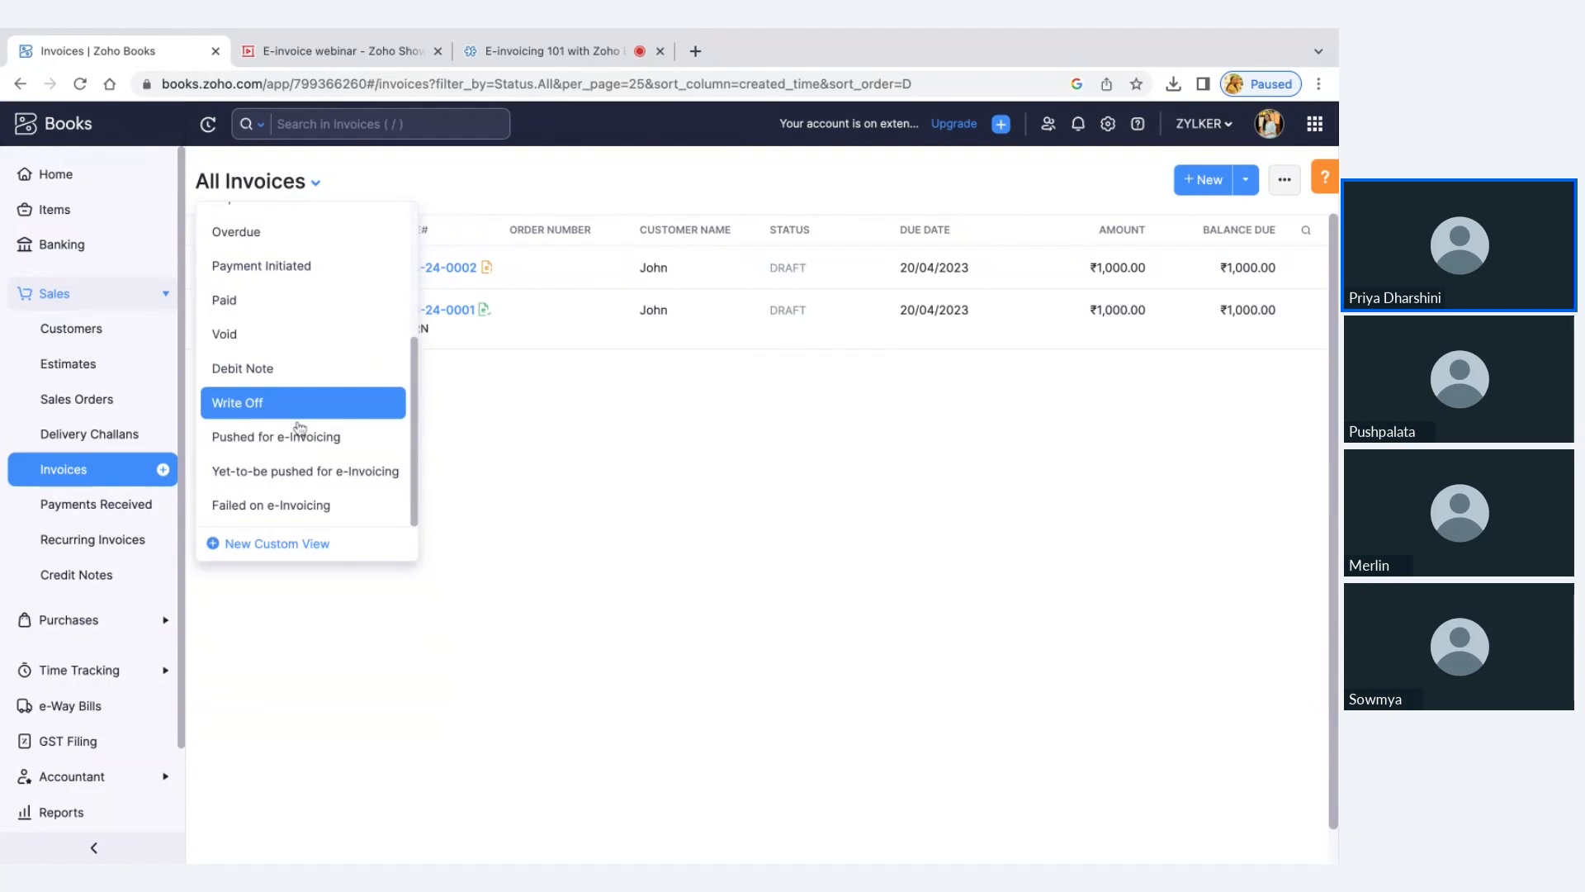
pyautogui.click(301, 435)
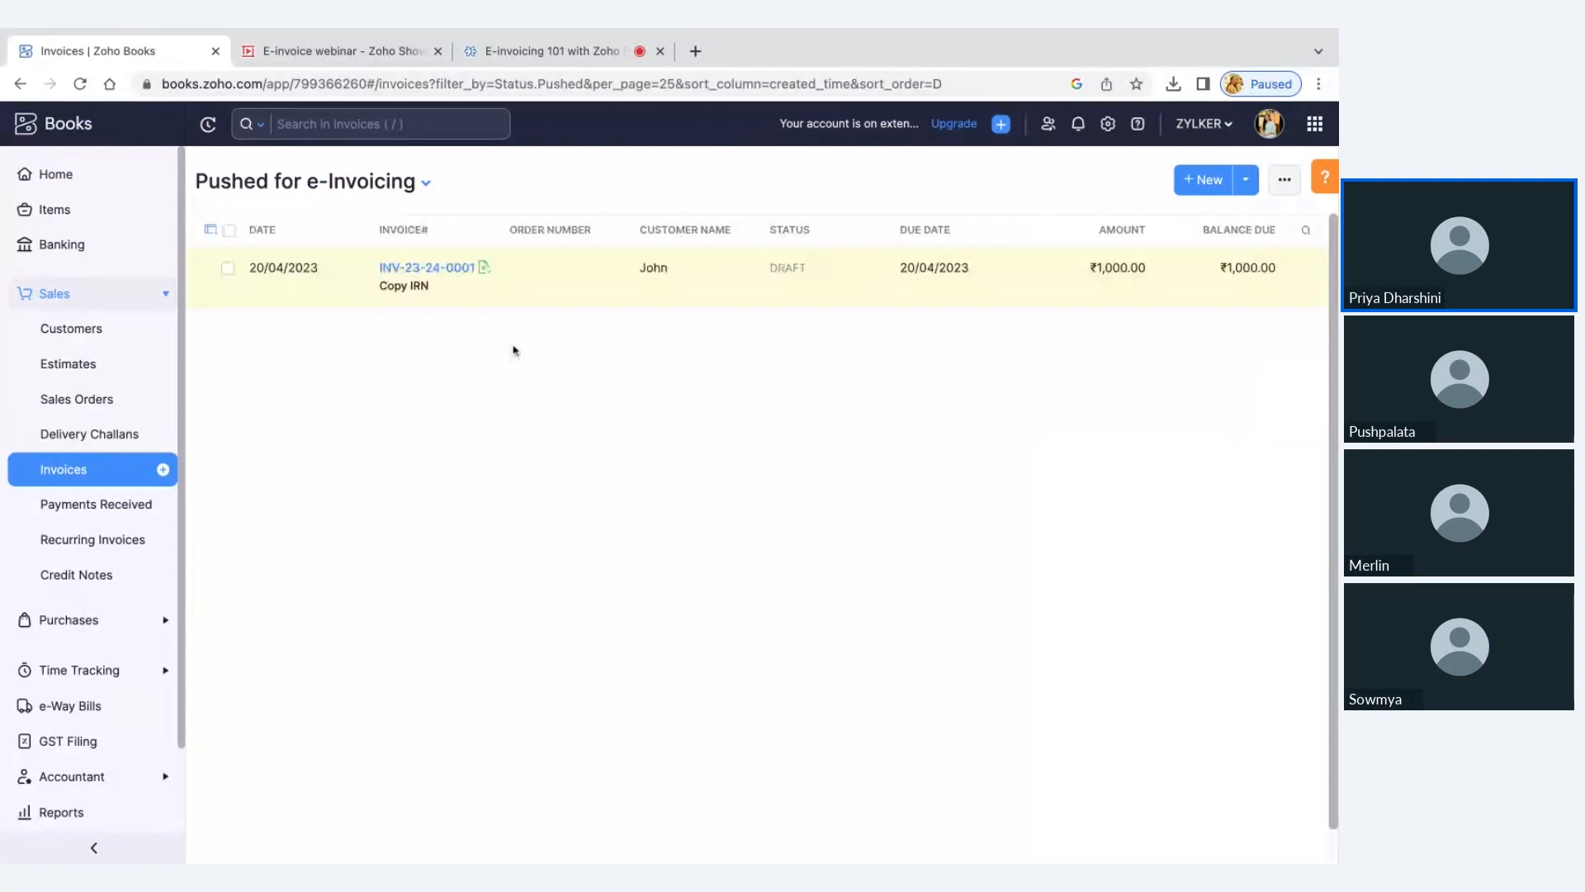
pyautogui.click(388, 181)
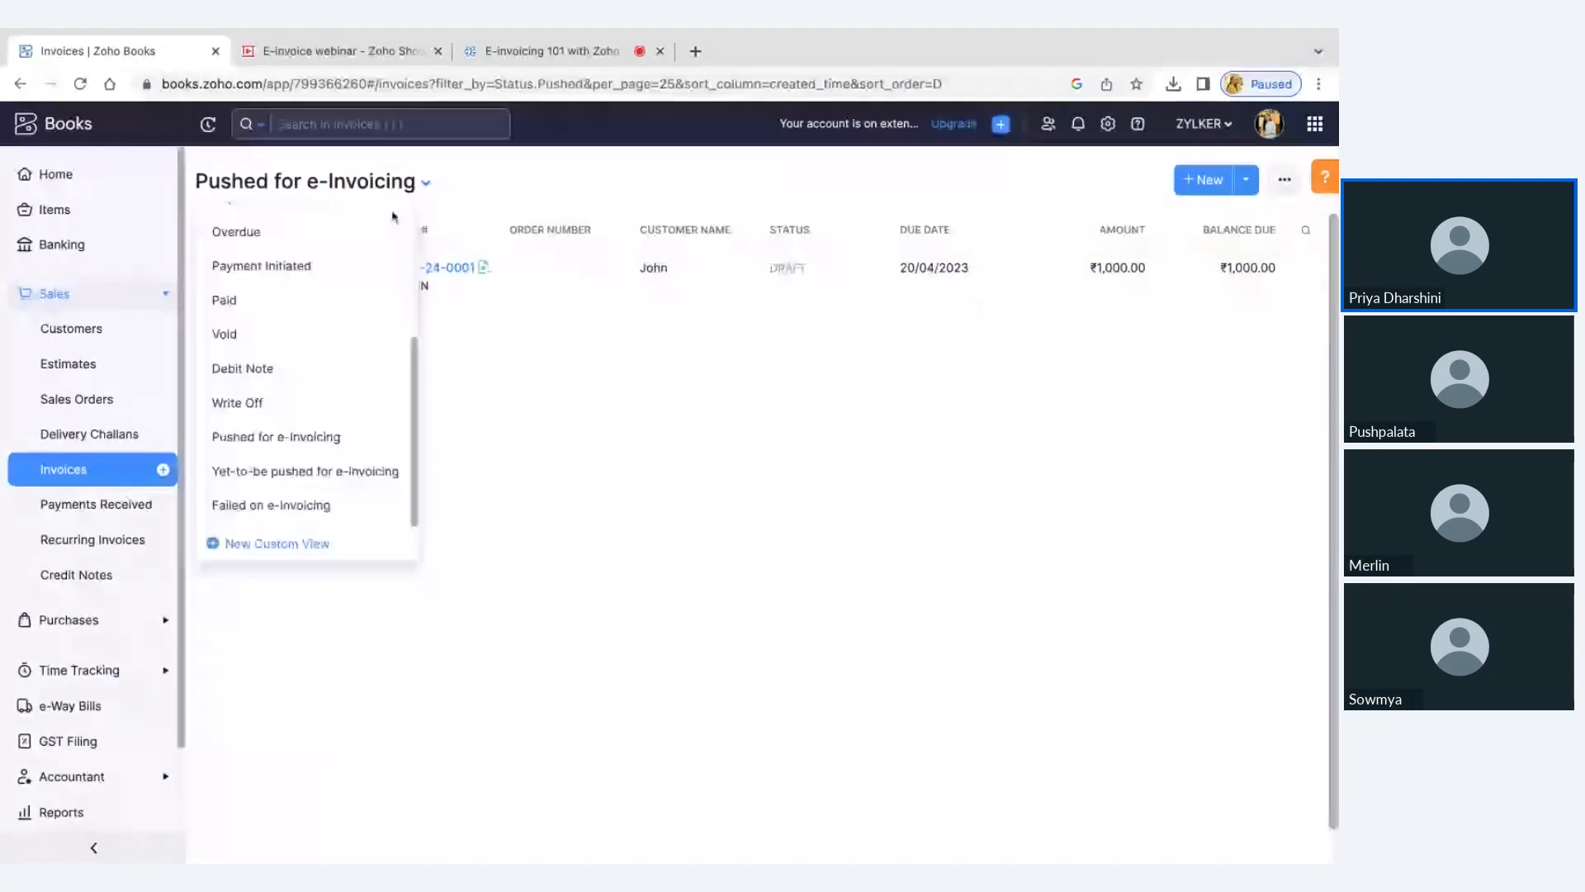
pyautogui.click(271, 471)
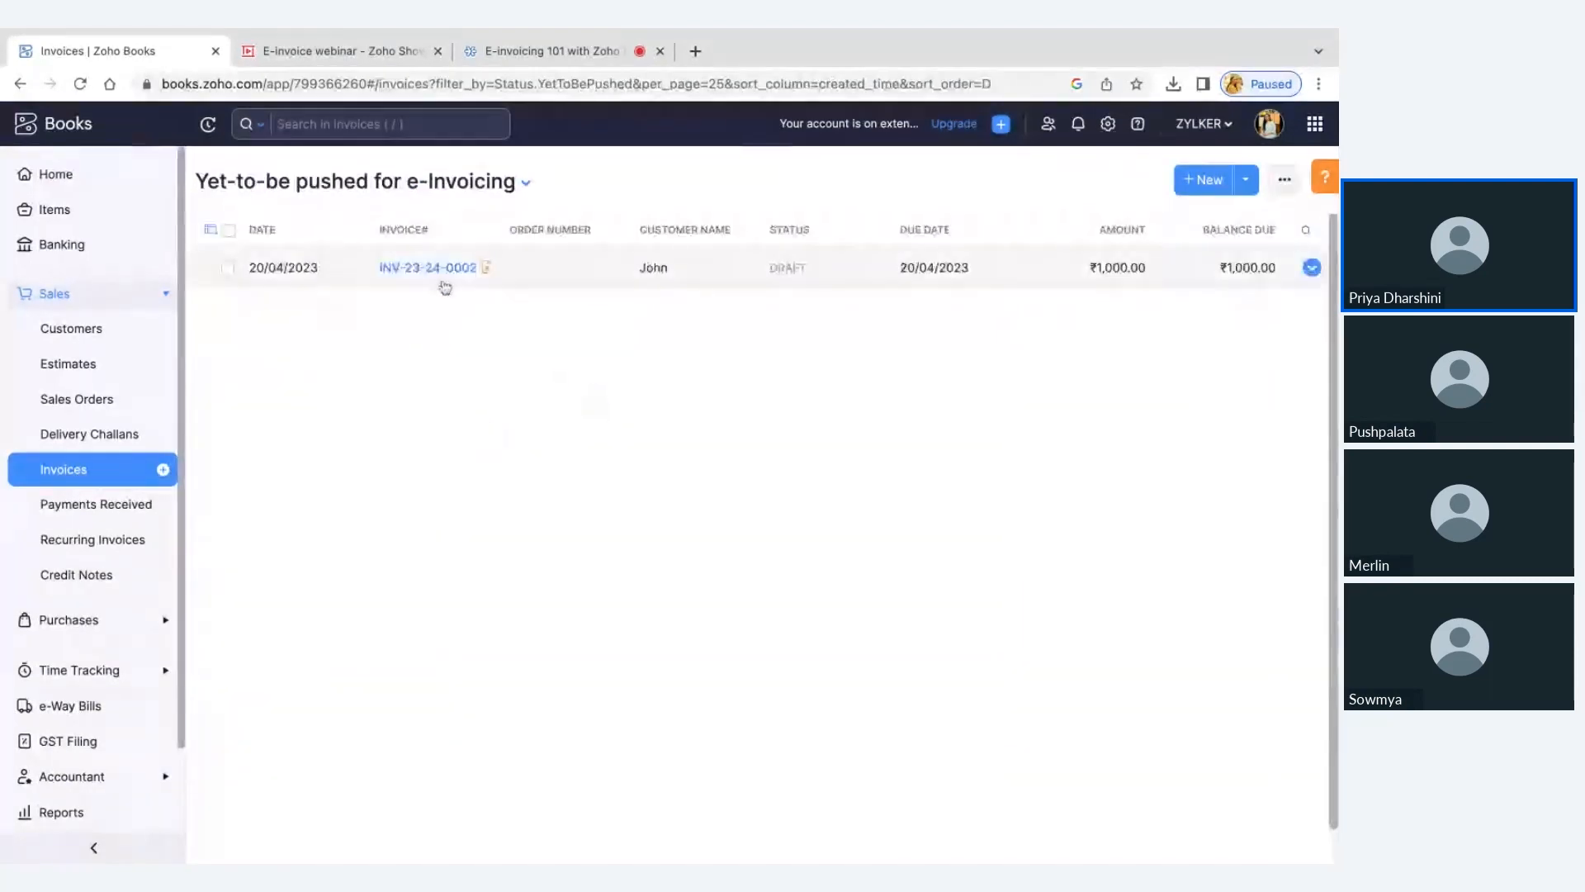
pyautogui.click(485, 192)
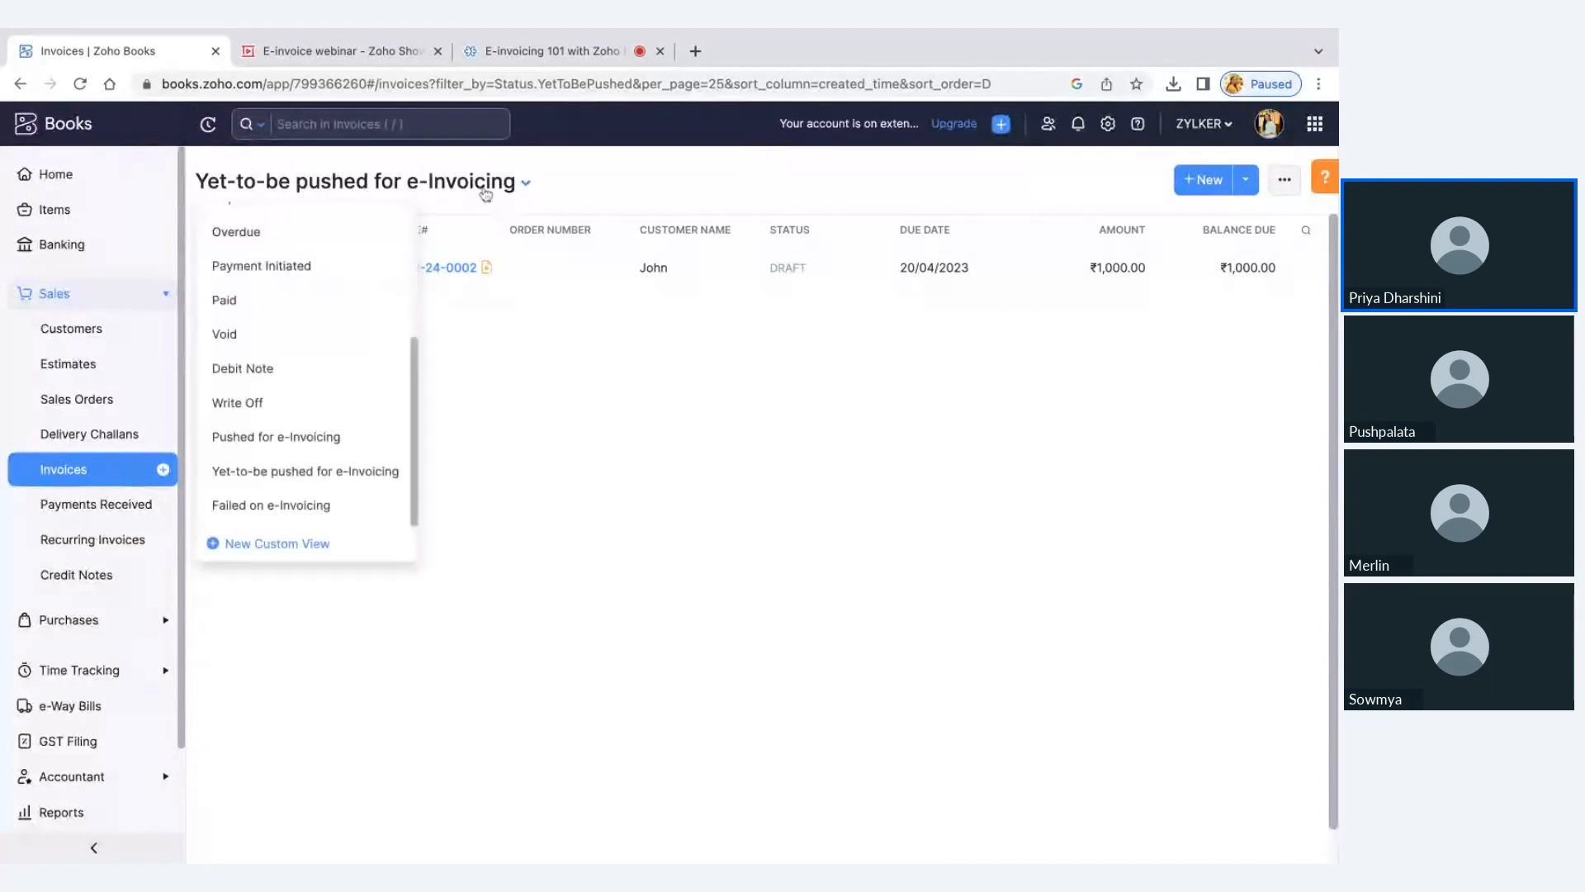
pyautogui.click(381, 503)
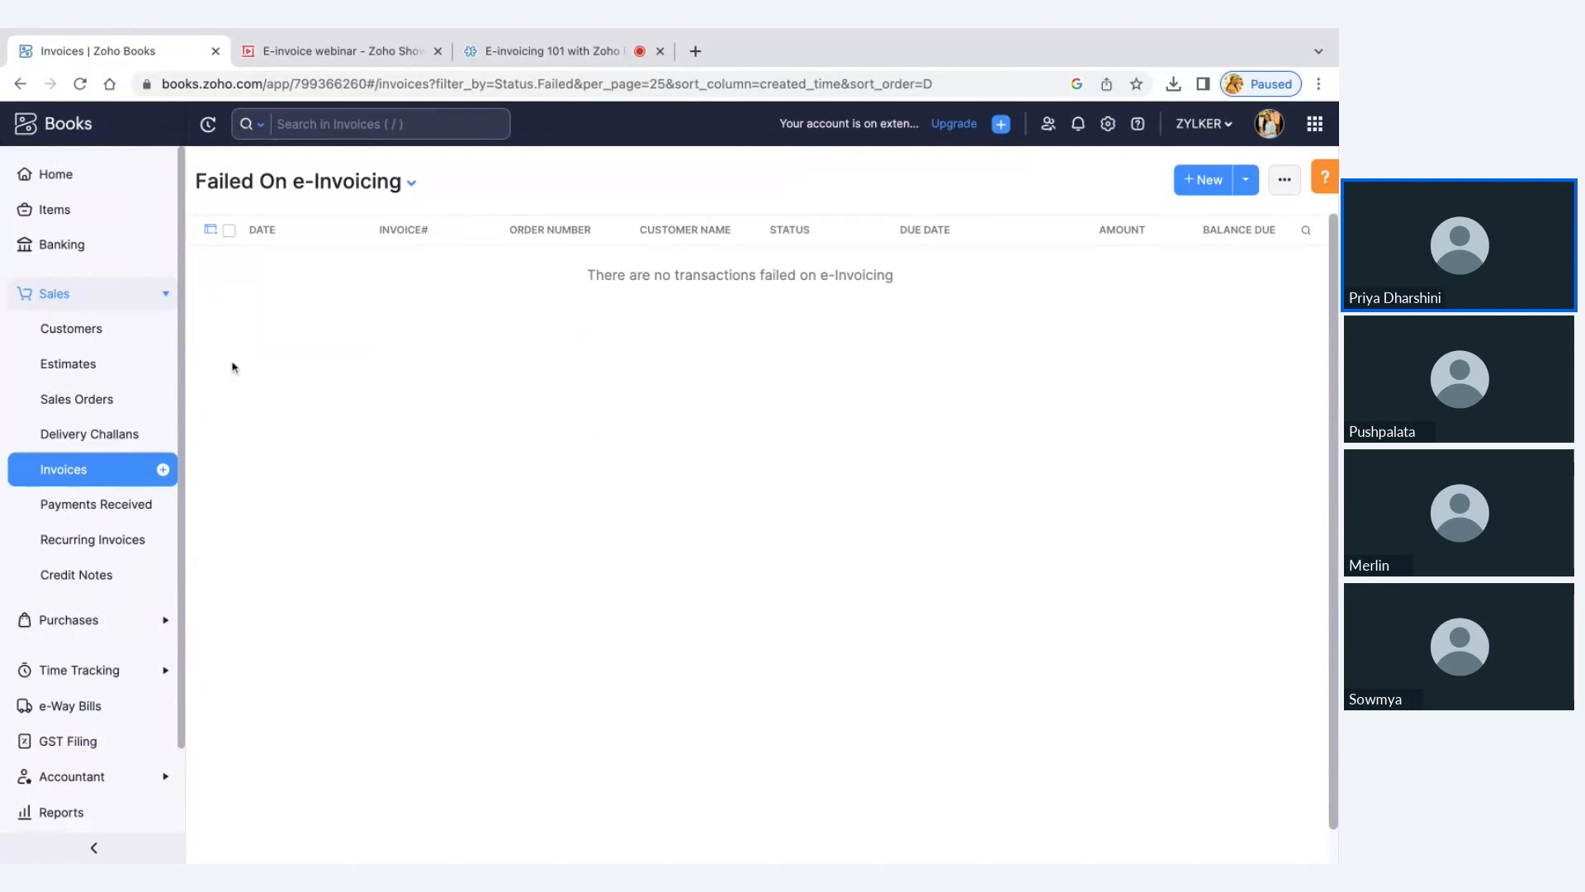
pyautogui.click(133, 304)
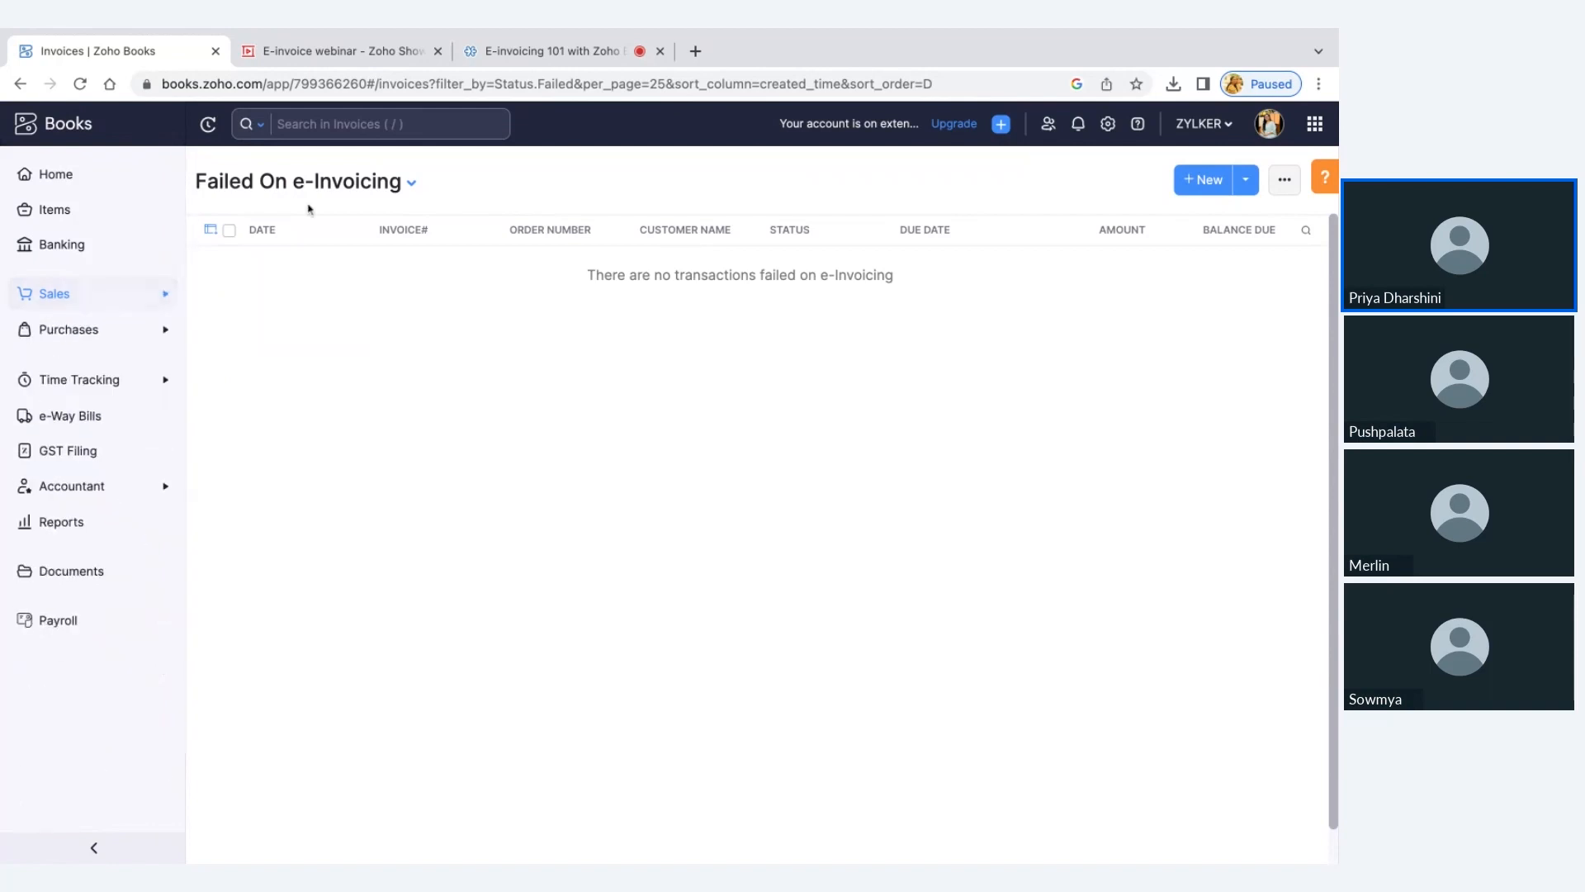
# Switch to the E-invoice webinar presentation in Zoho Show, start the slideshow and advance to the e-Invoicing statuses slide
pyautogui.click(338, 52)
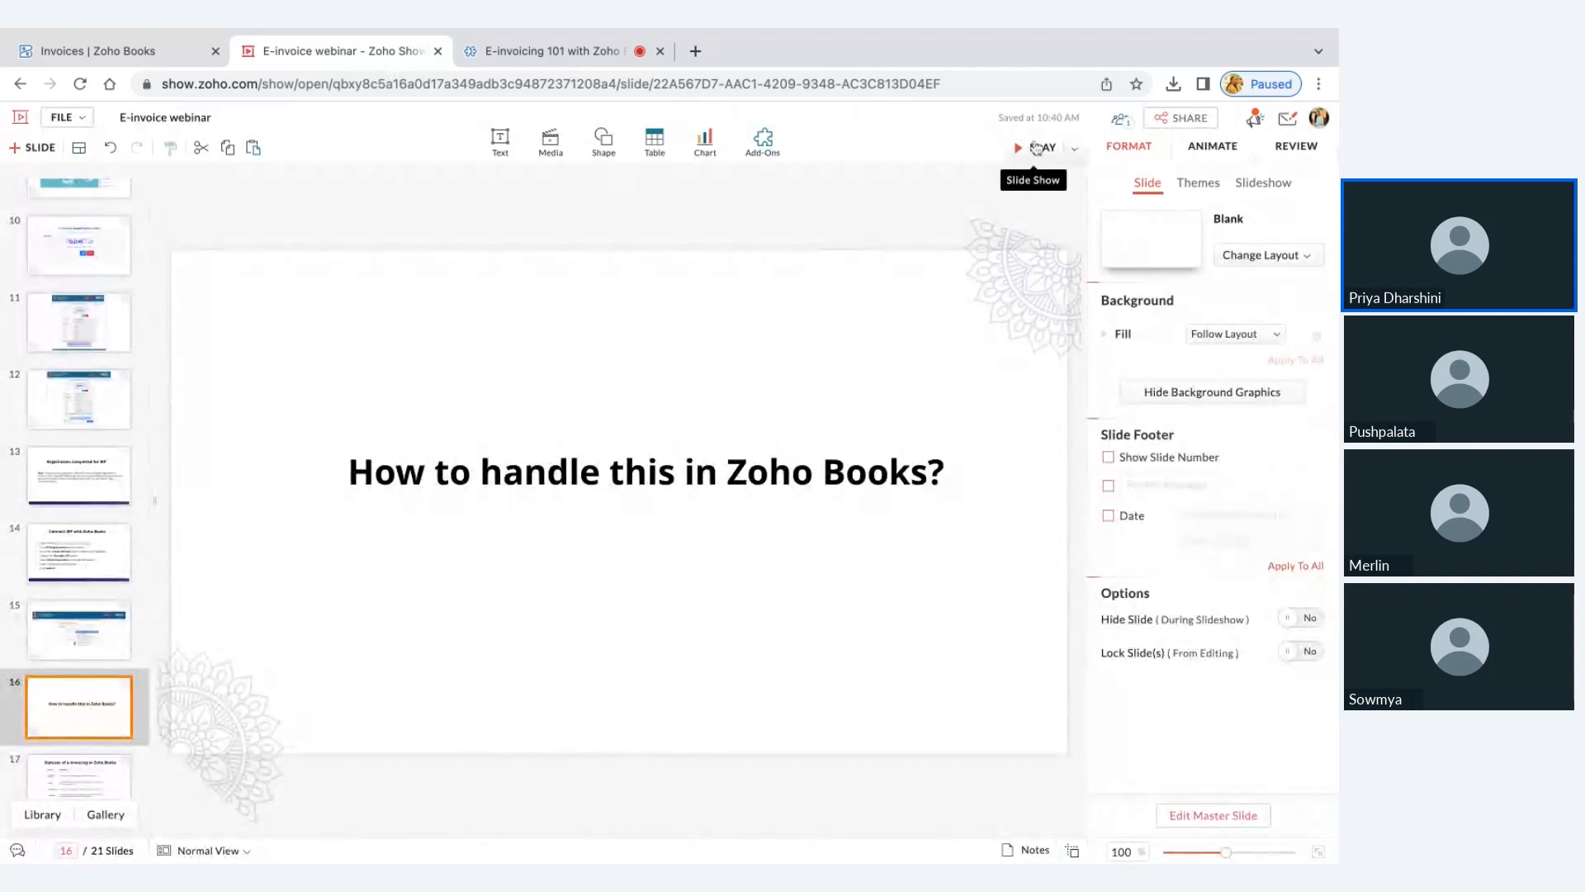
pyautogui.click(1037, 147)
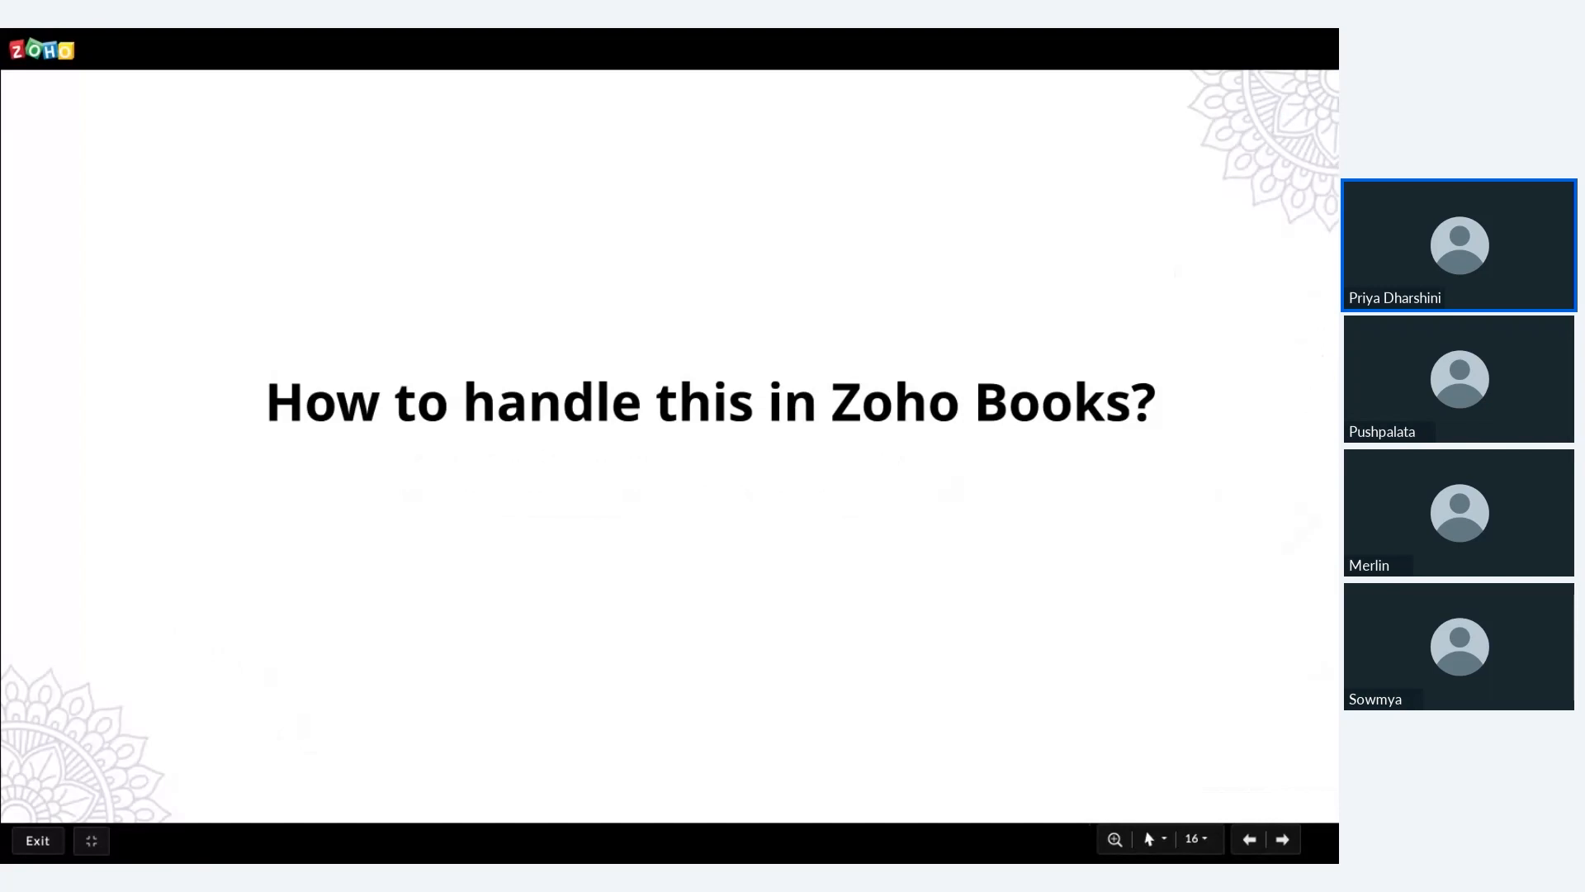
pyautogui.press('Right')
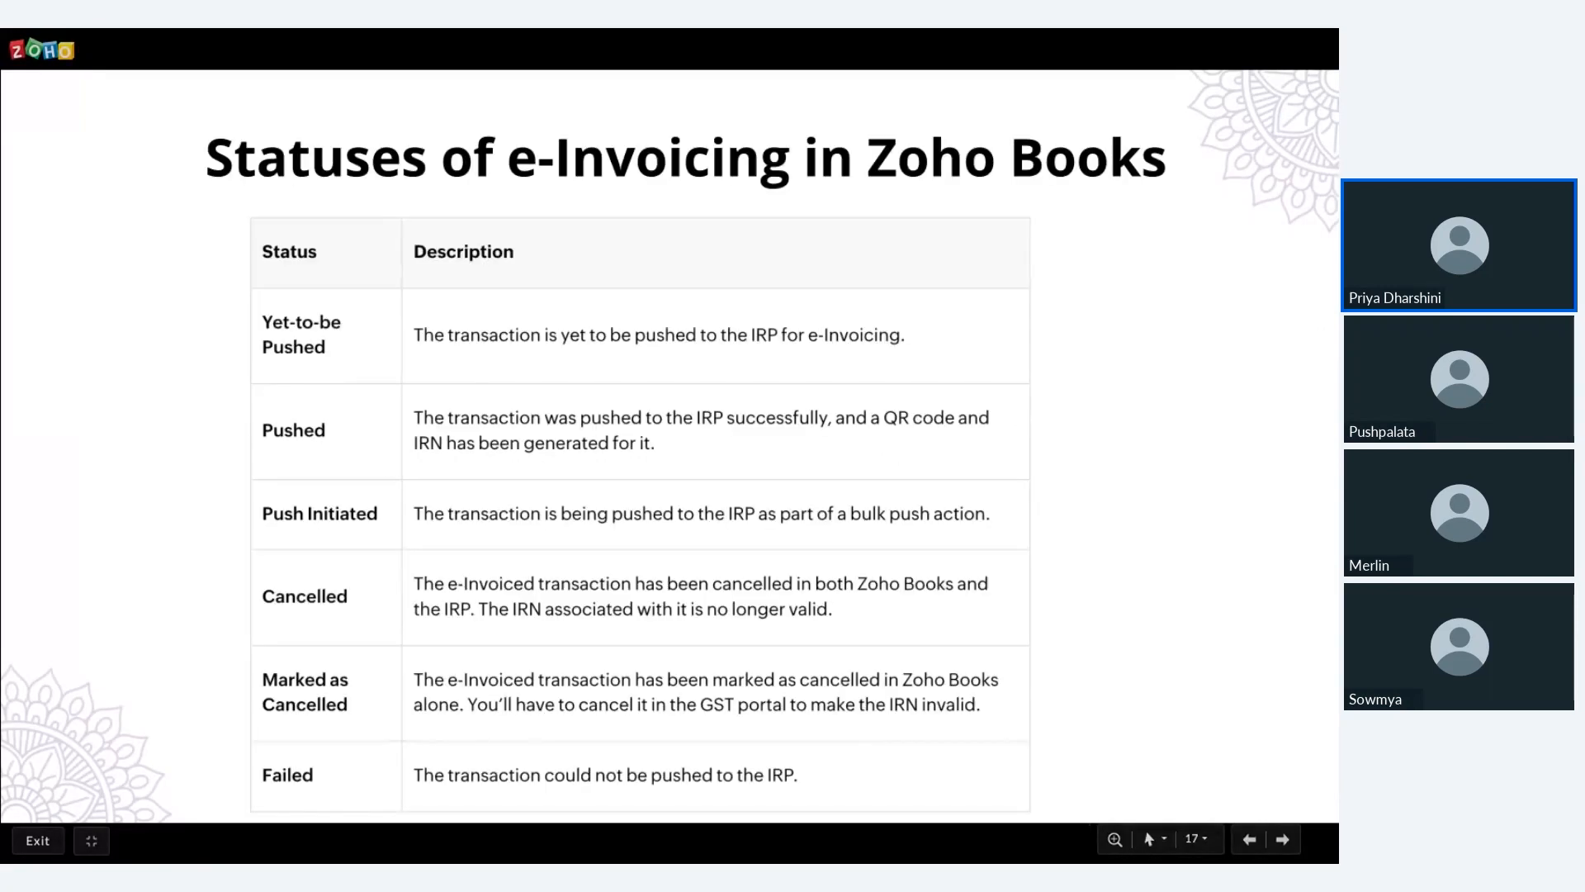
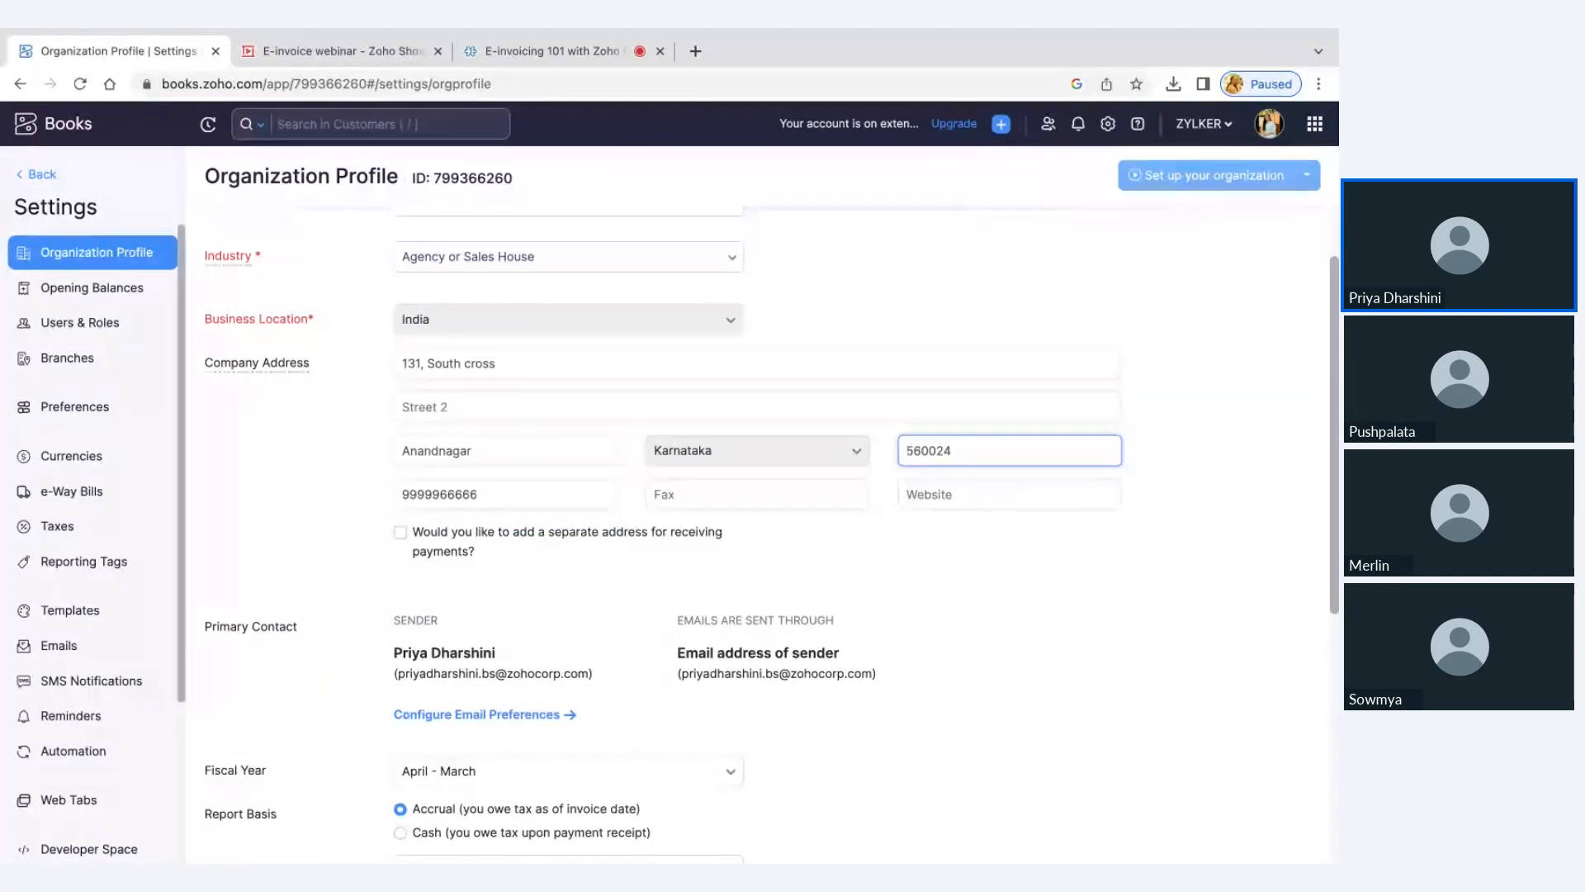
# Try adding a hyphen to the company address's zip code and a +91 prefix to its phone number, and remove both
pyautogui.click(928, 451)
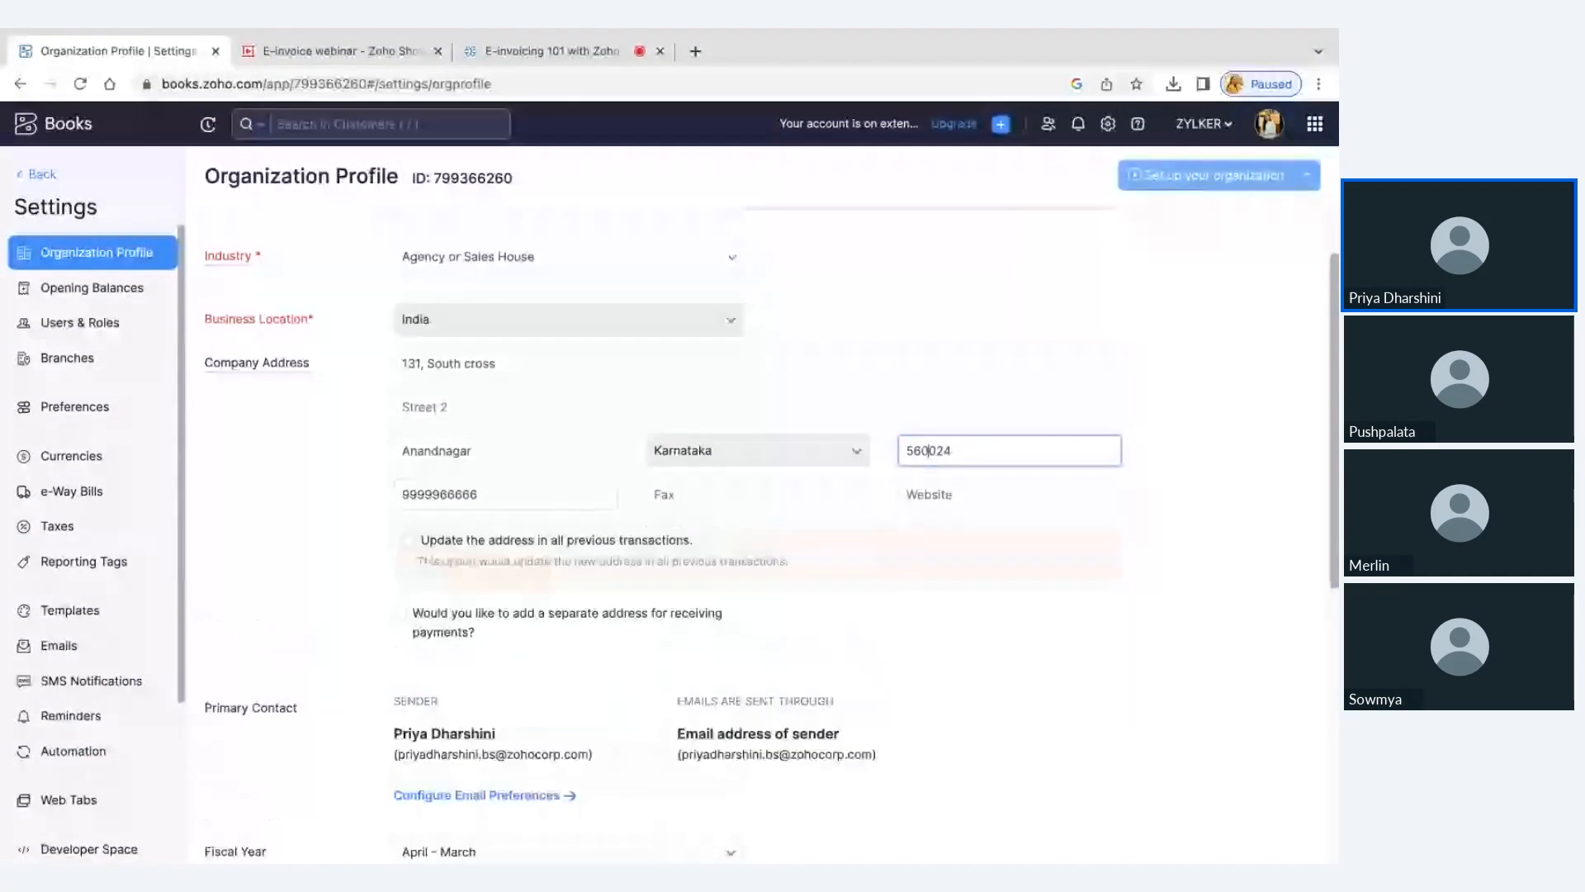
pyautogui.click(401, 494)
pyautogui.write('+91')
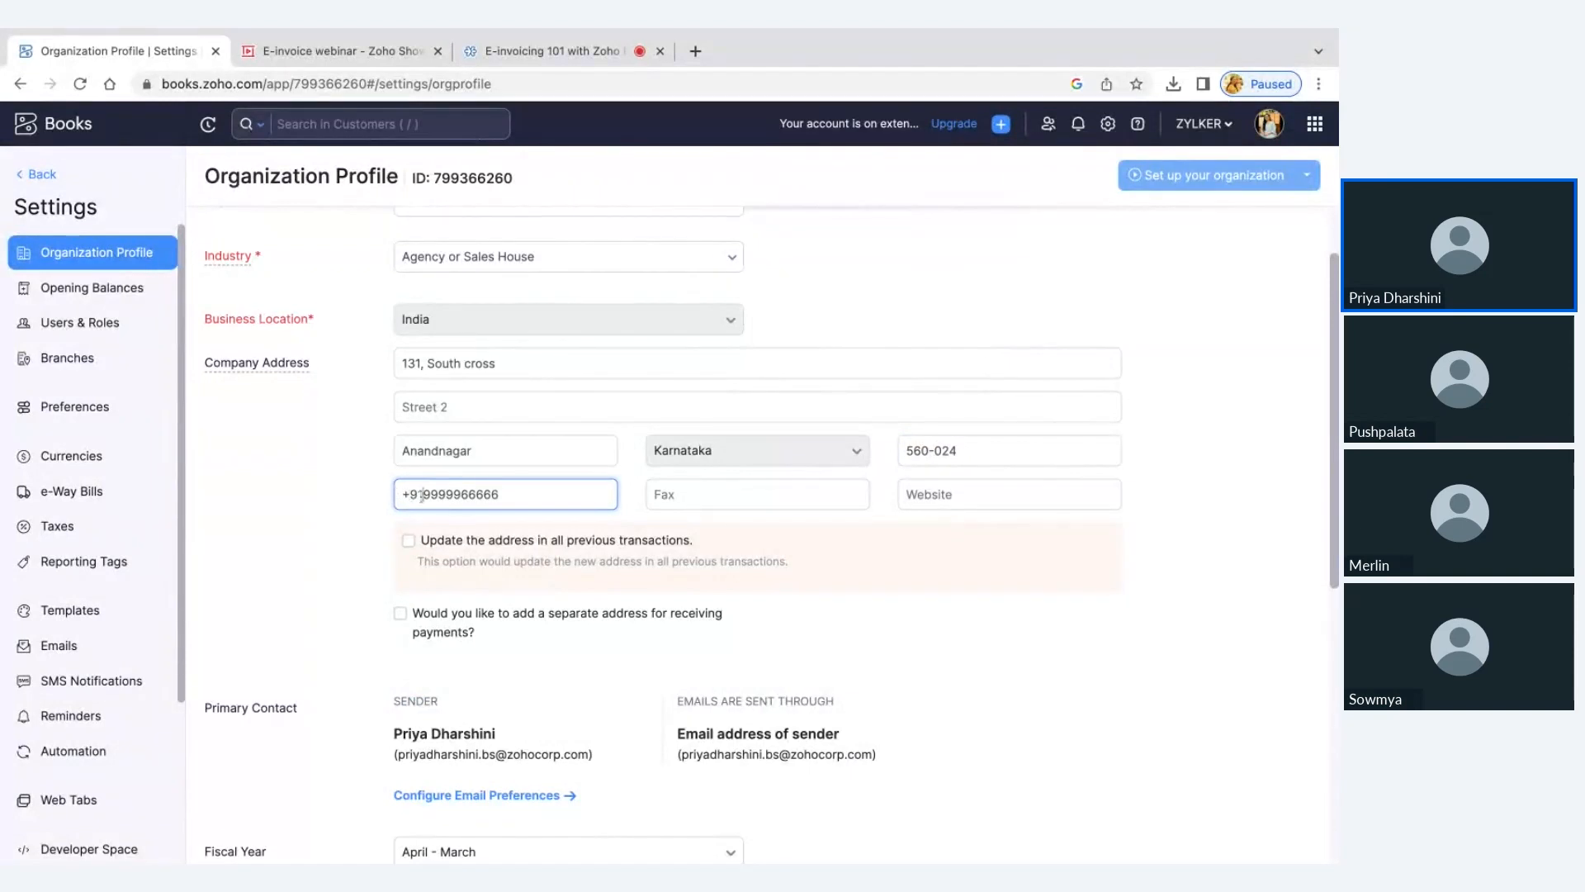
pyautogui.press('BackSpace')
pyautogui.press('BackSpace')
pyautogui.press('BackSpace')
pyautogui.click(931, 451)
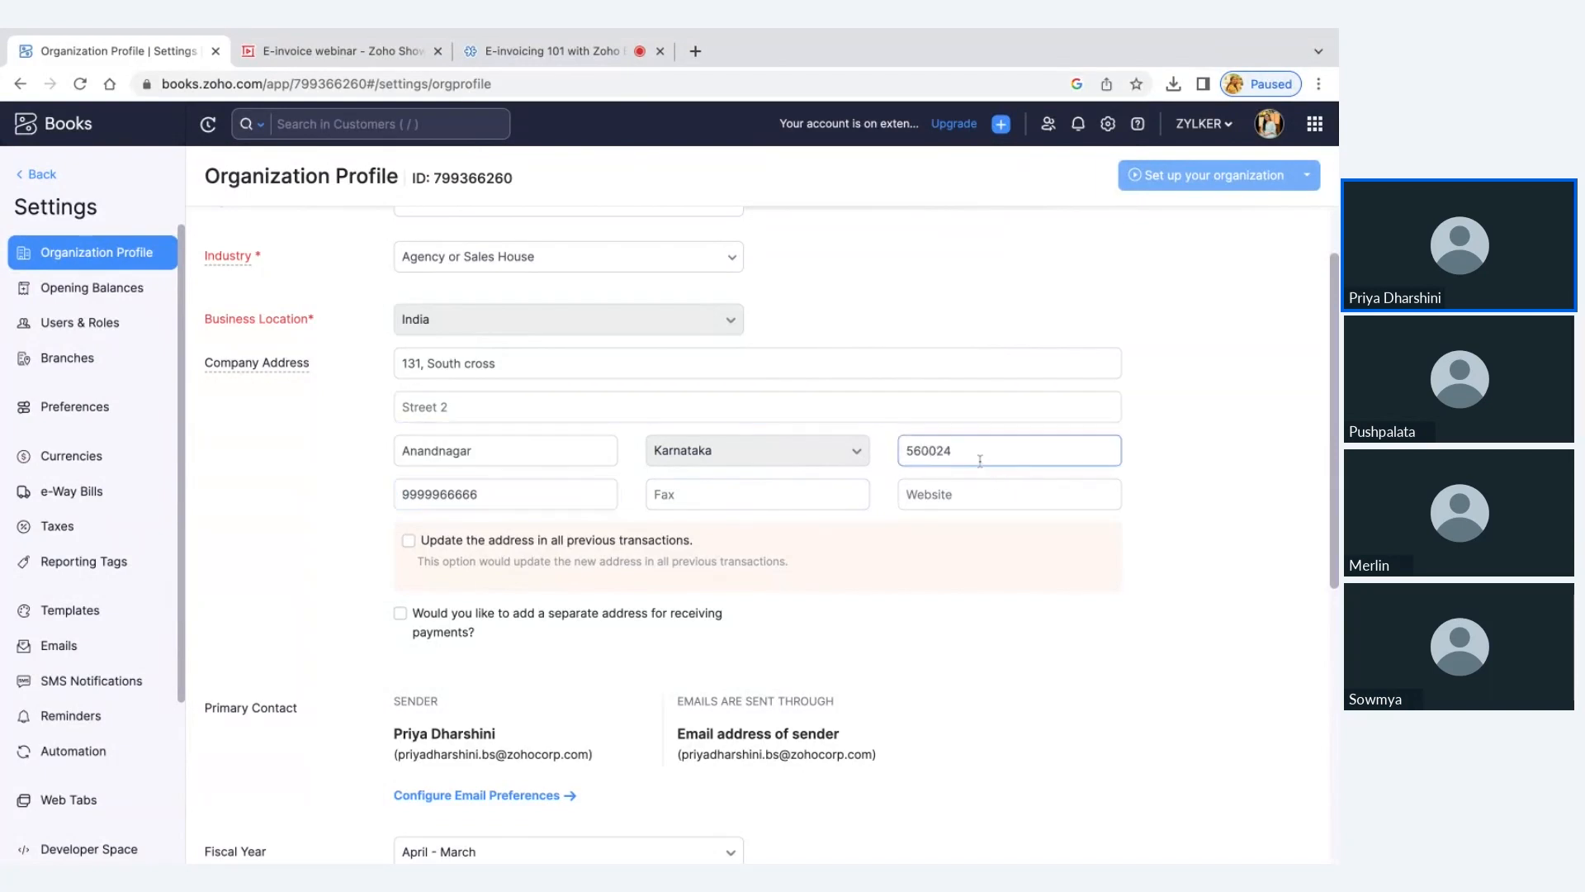
pyautogui.click(909, 452)
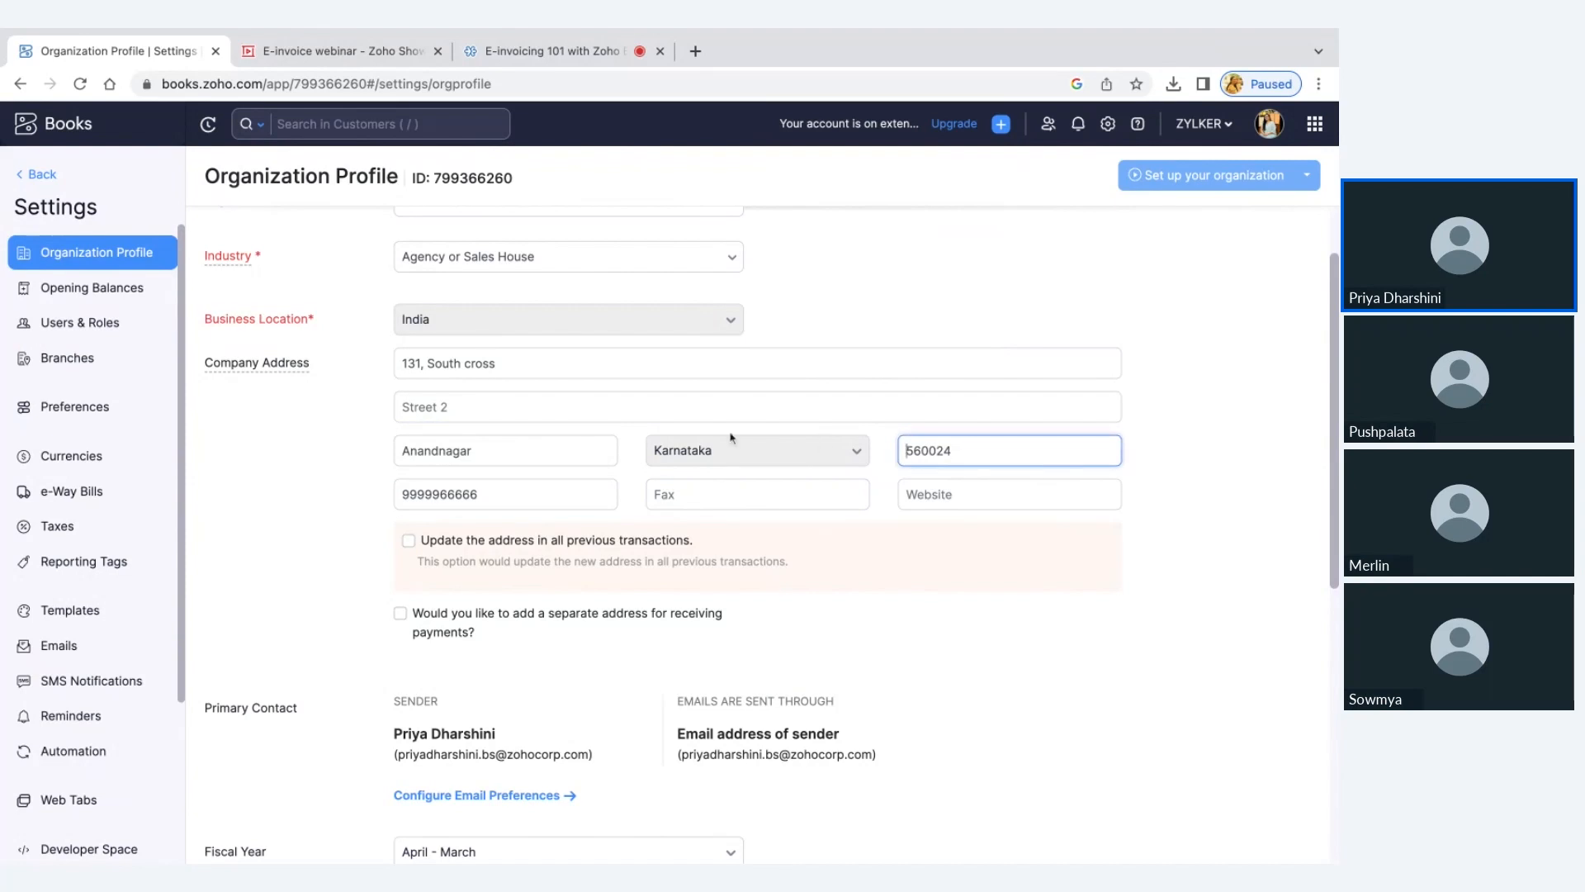
# Check the street, city and state fields of the company address in the organization profile
pyautogui.tripleClick(470, 371)
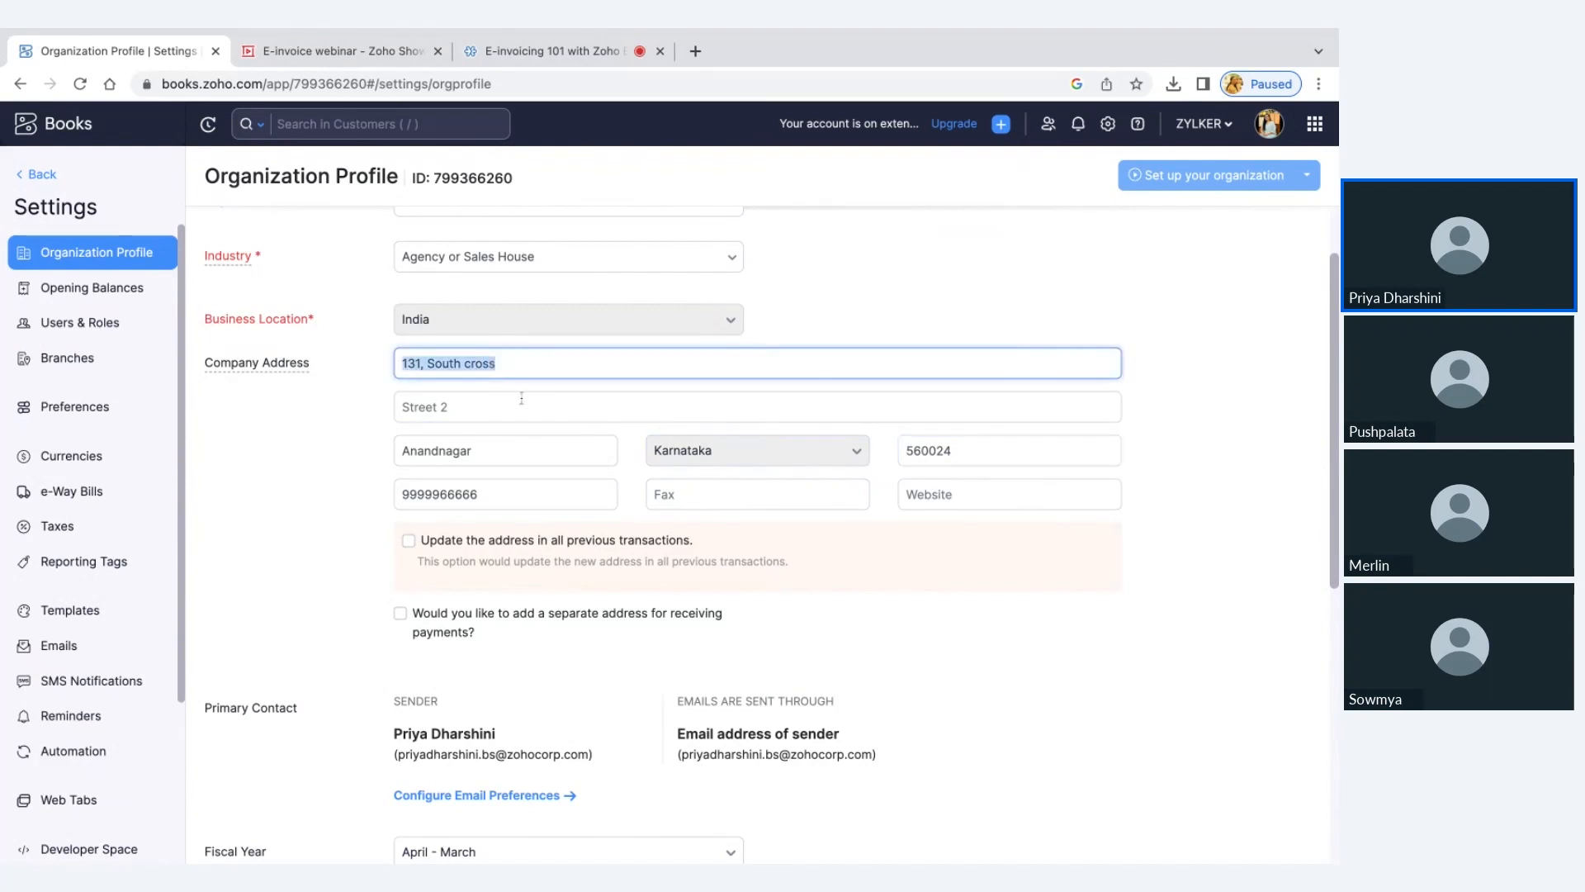
pyautogui.doubleClick(471, 451)
pyautogui.click(840, 450)
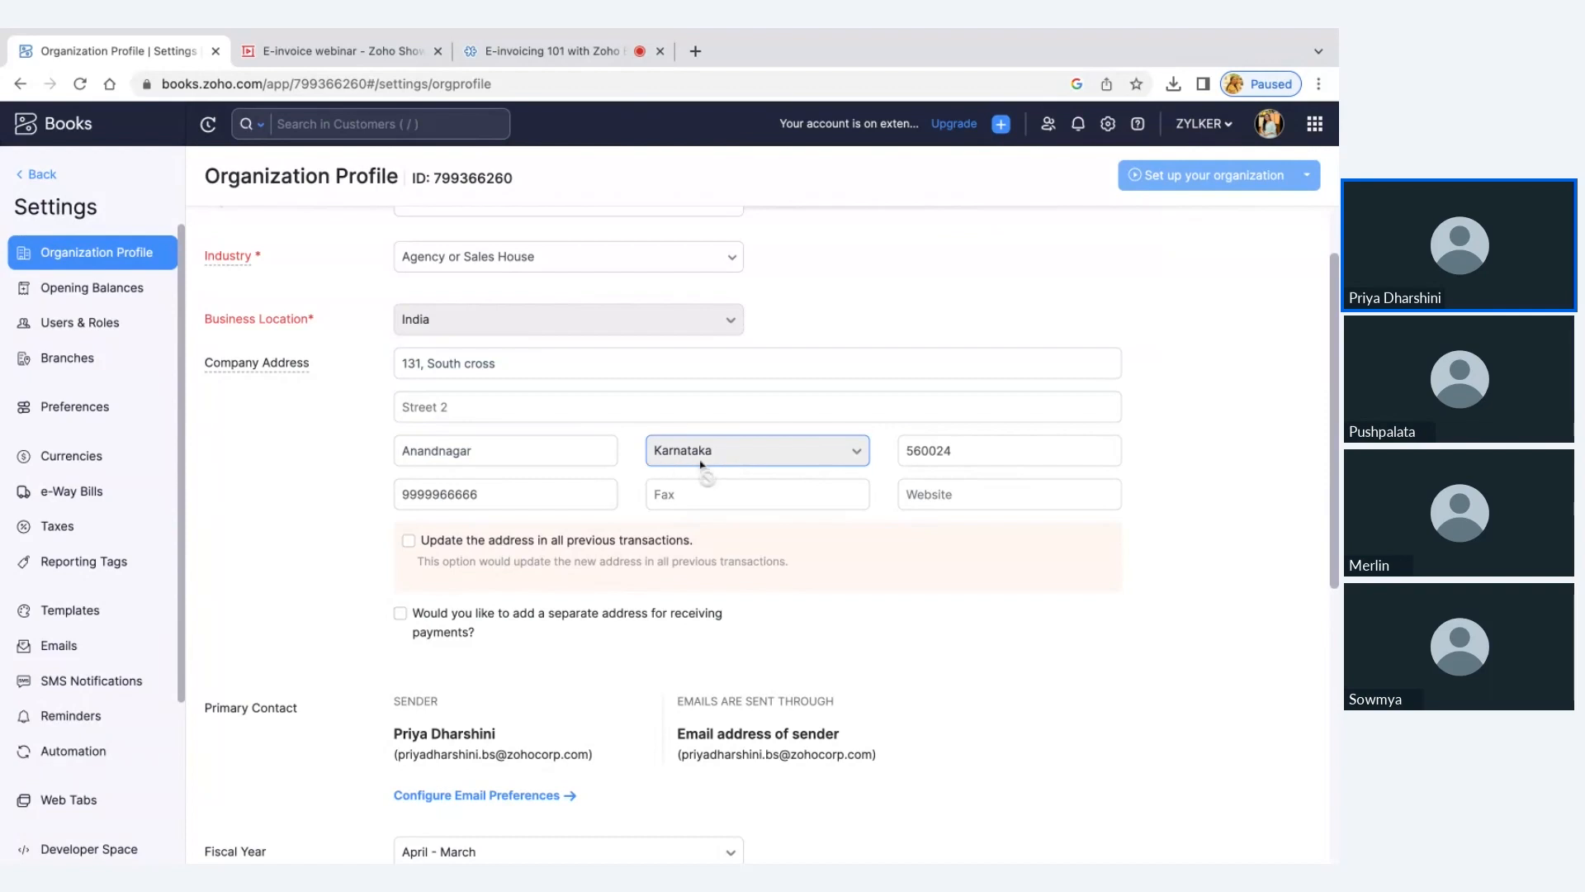
pyautogui.click(604, 413)
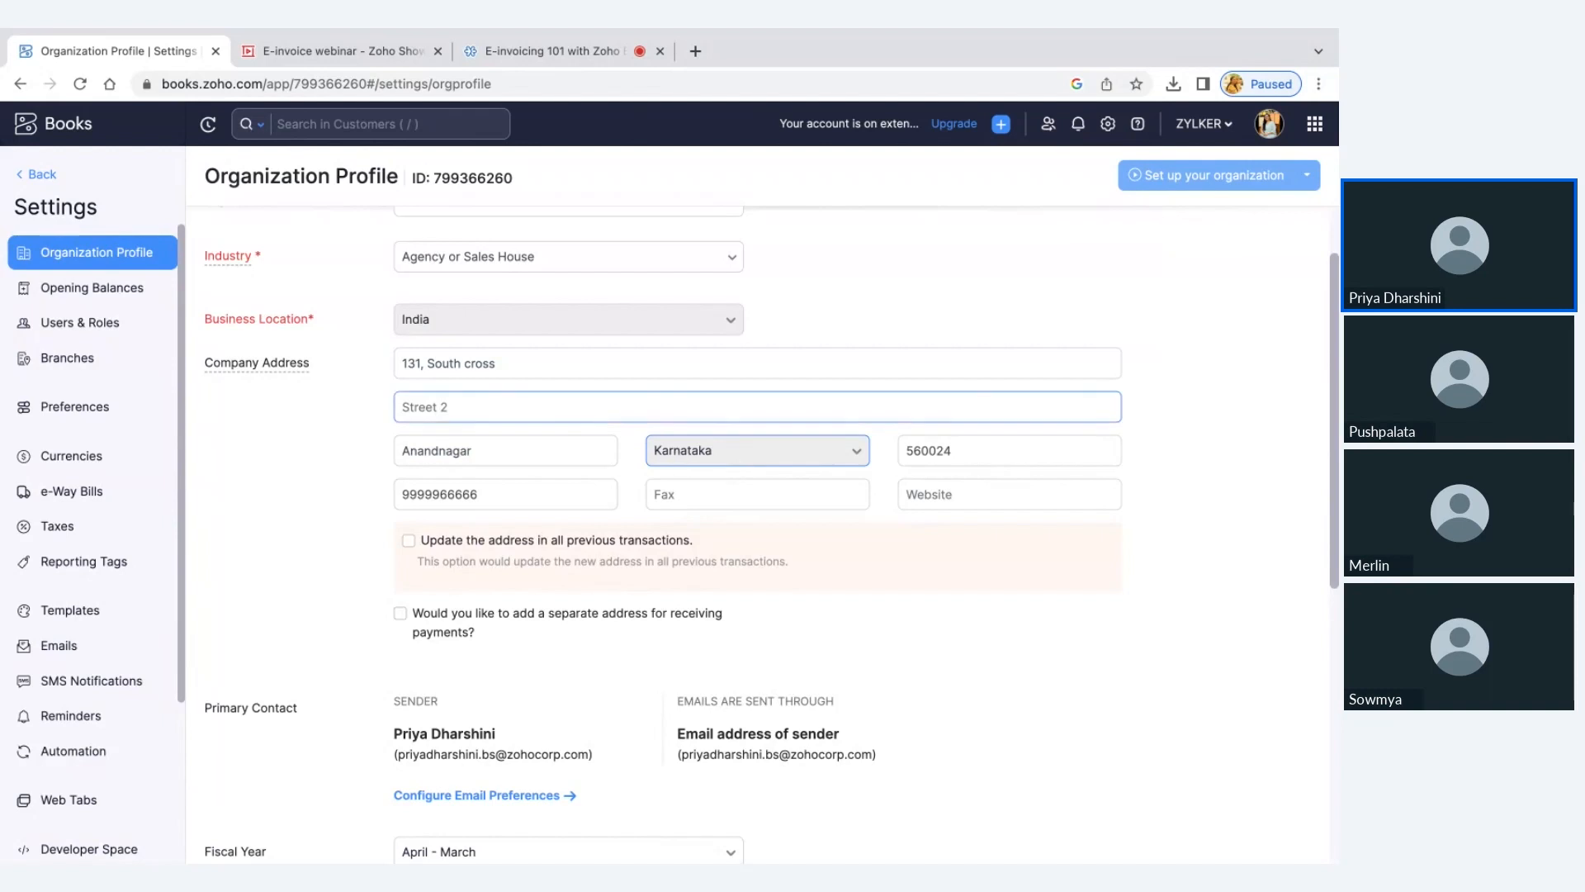
# Look up Organization Profile and Branches in the full settings list, and leave the settings for the dashboard
pyautogui.click(1107, 123)
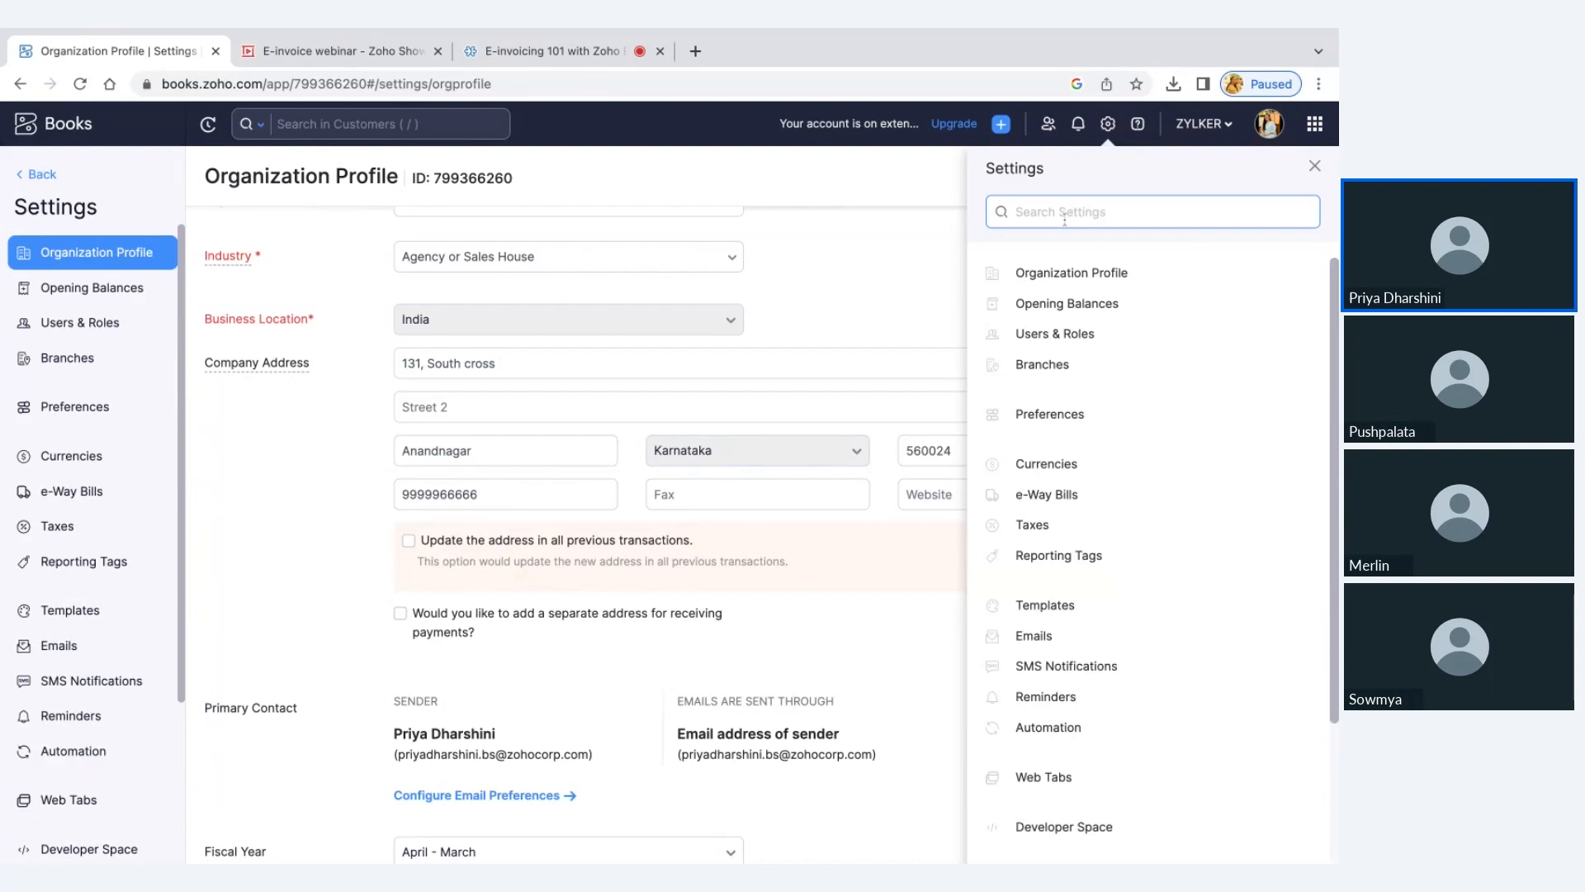
pyautogui.click(1084, 371)
pyautogui.click(605, 168)
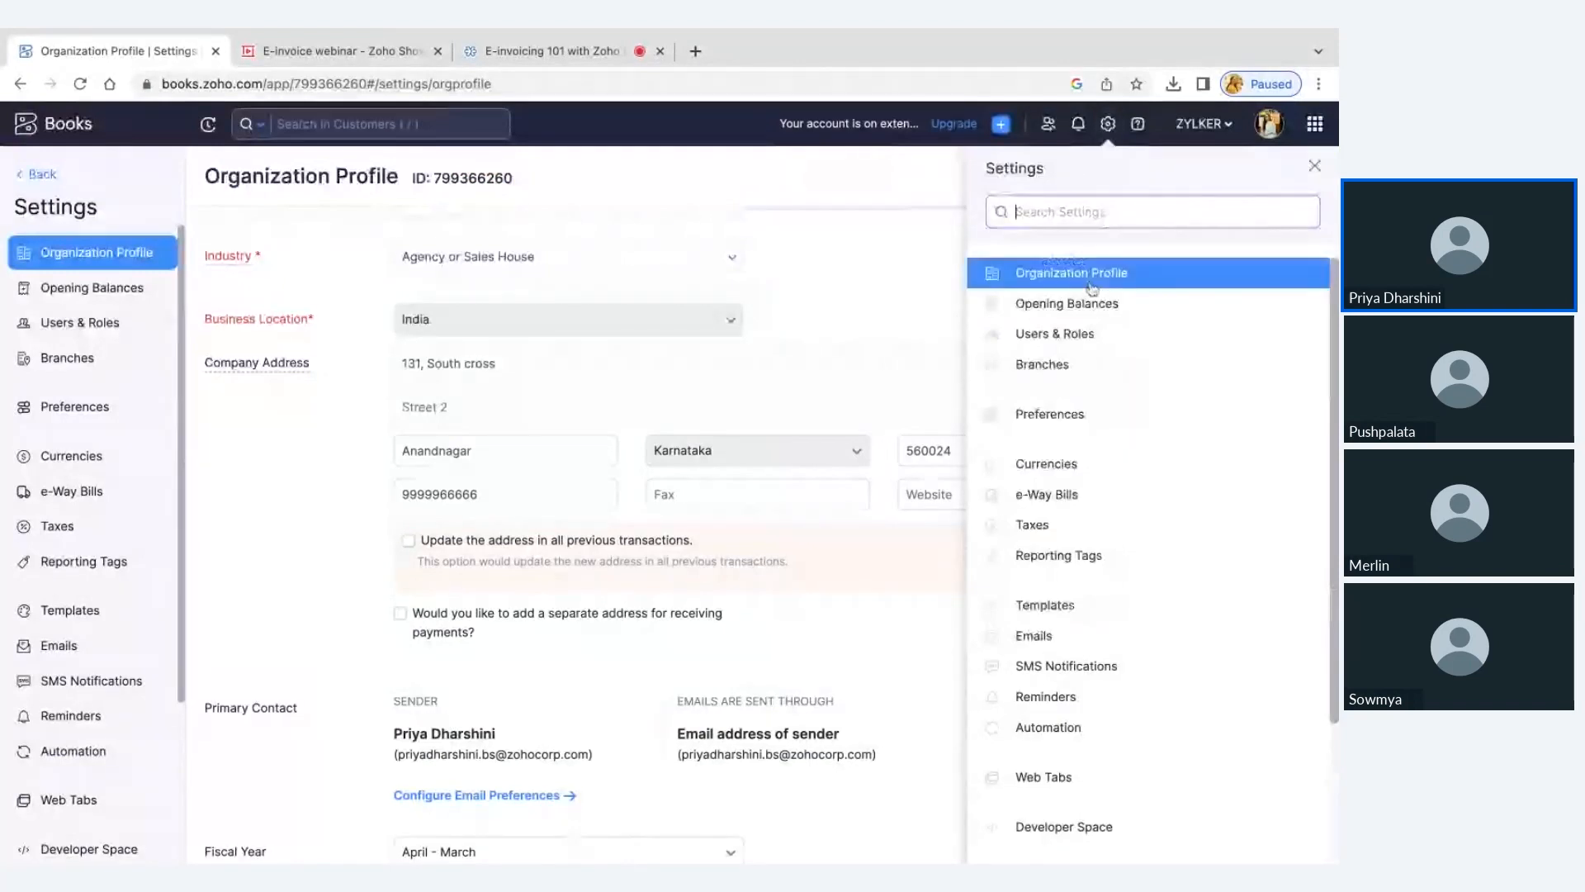
pyautogui.click(1073, 365)
pyautogui.click(39, 179)
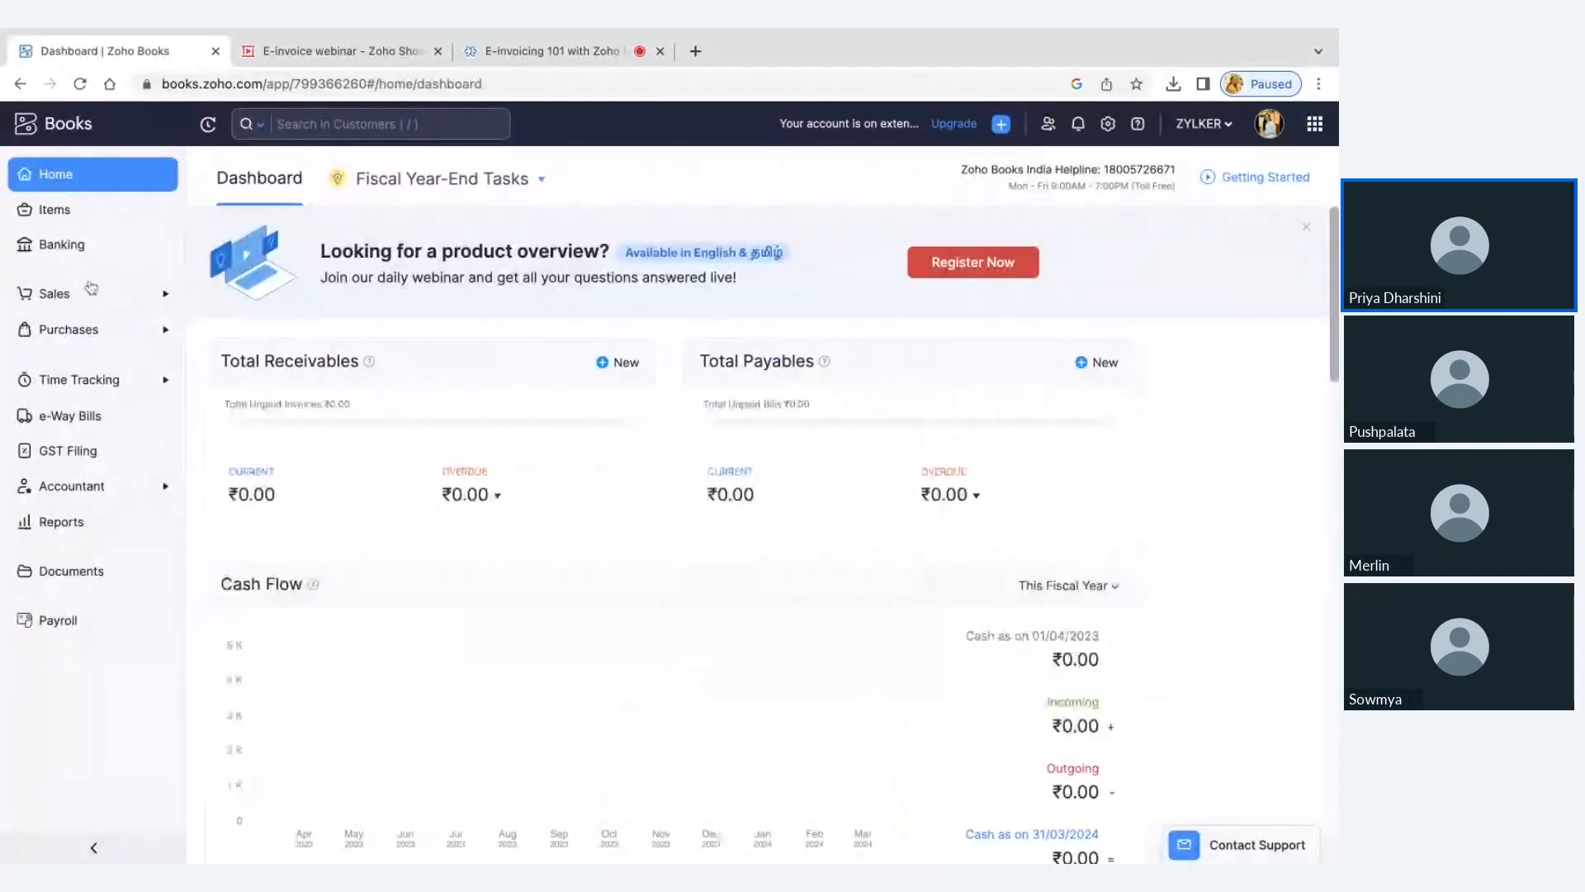
# Open the registered-business customer from the customers list for editing and show its billing and shipping addresses
pyautogui.click(90, 293)
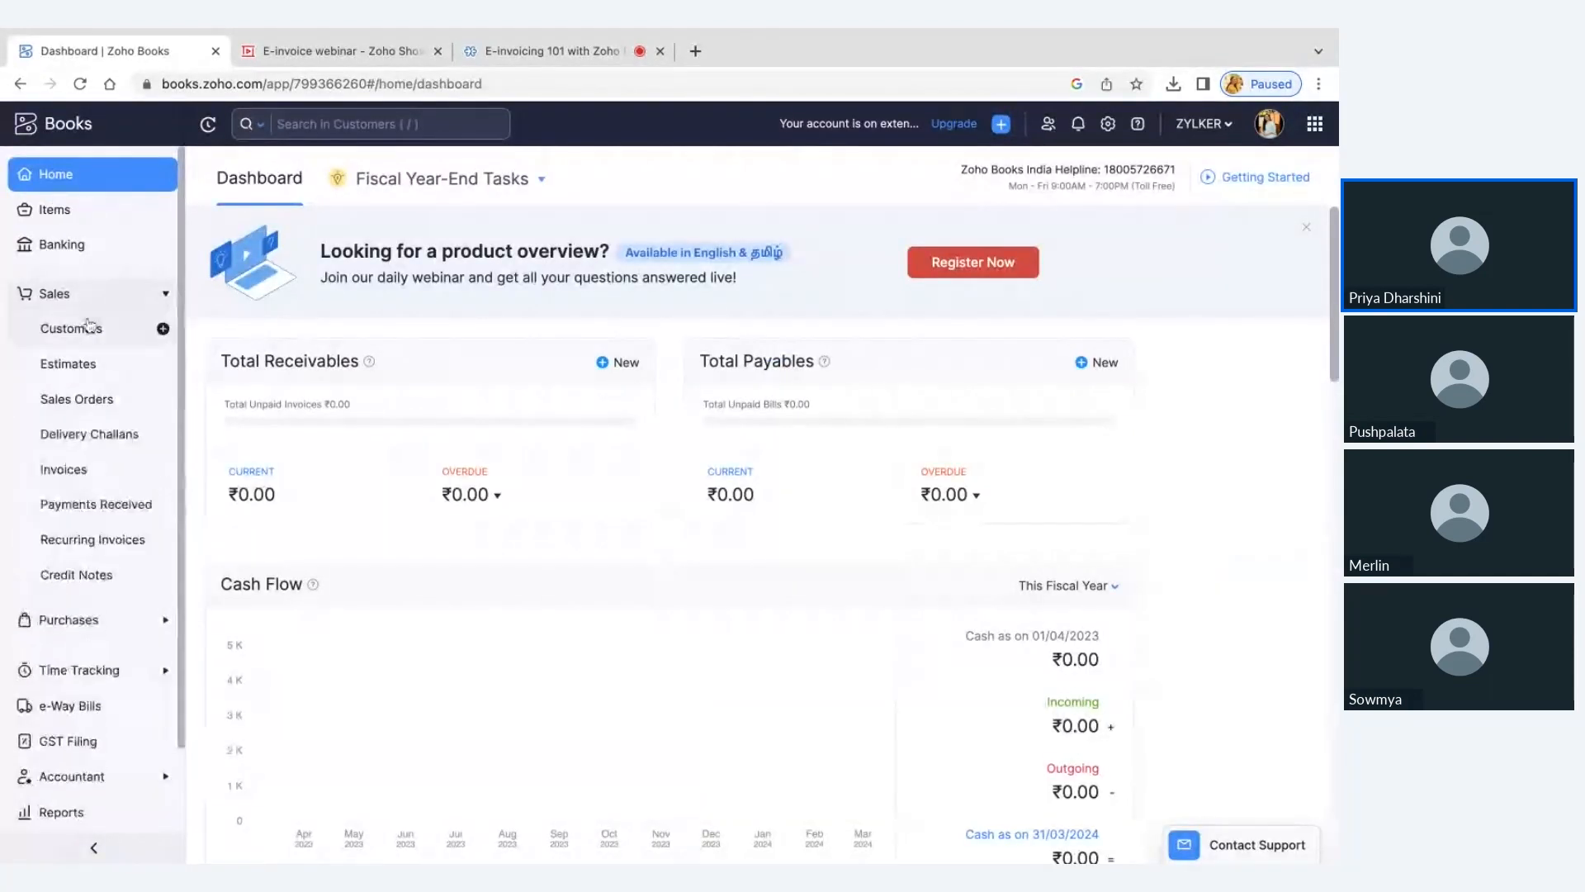
pyautogui.click(89, 327)
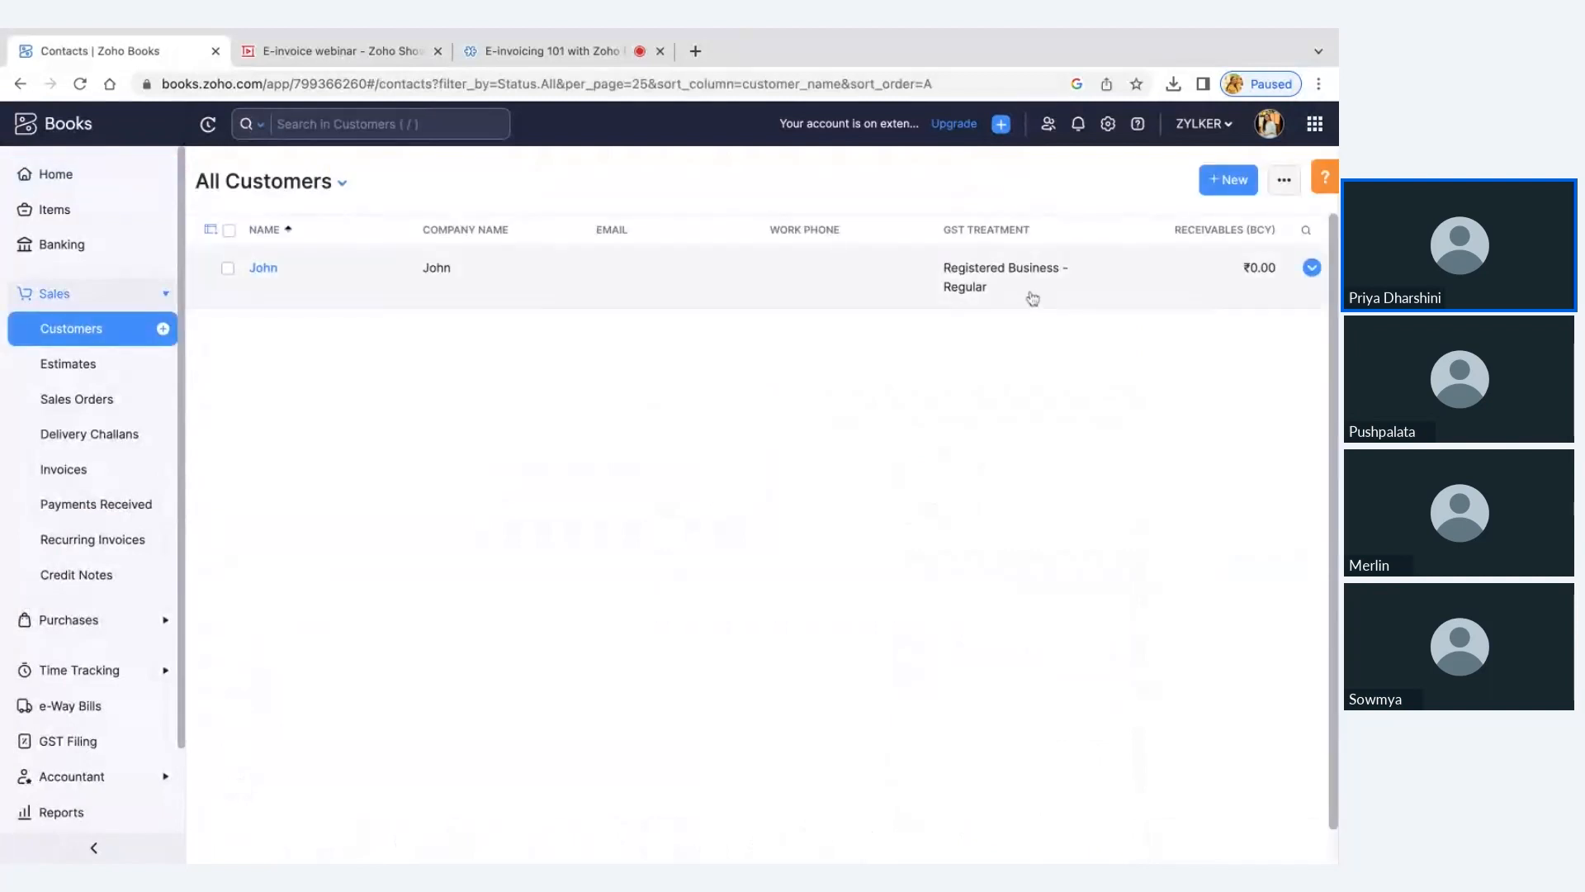
pyautogui.click(1032, 298)
pyautogui.click(1015, 180)
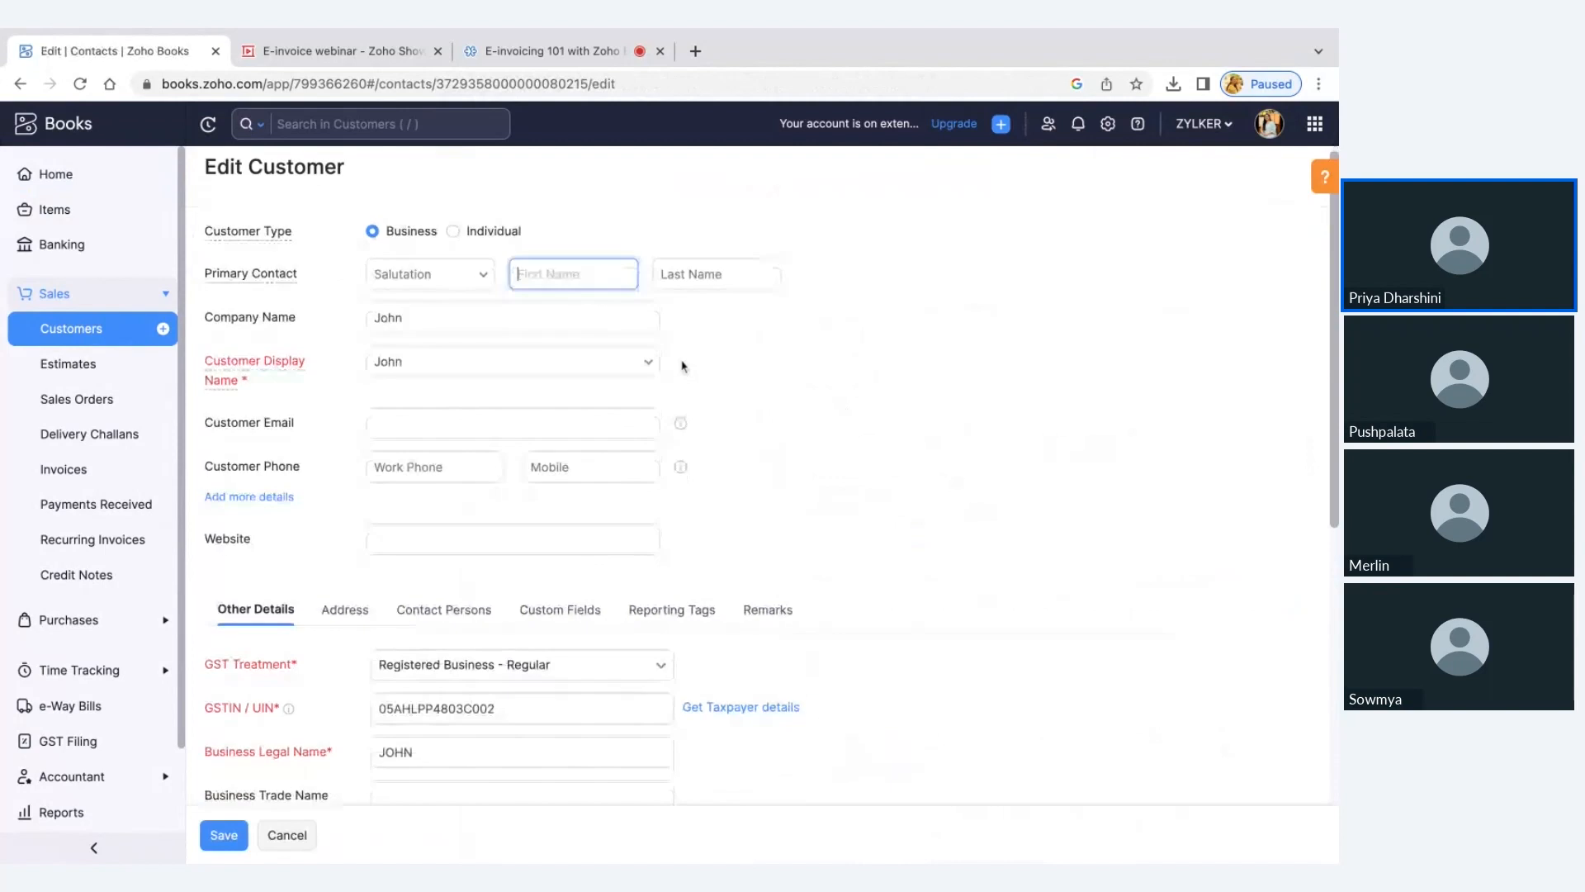
pyautogui.scroll(-3, 682, 366)
pyautogui.click(344, 430)
pyautogui.scroll(-4, 477, 408)
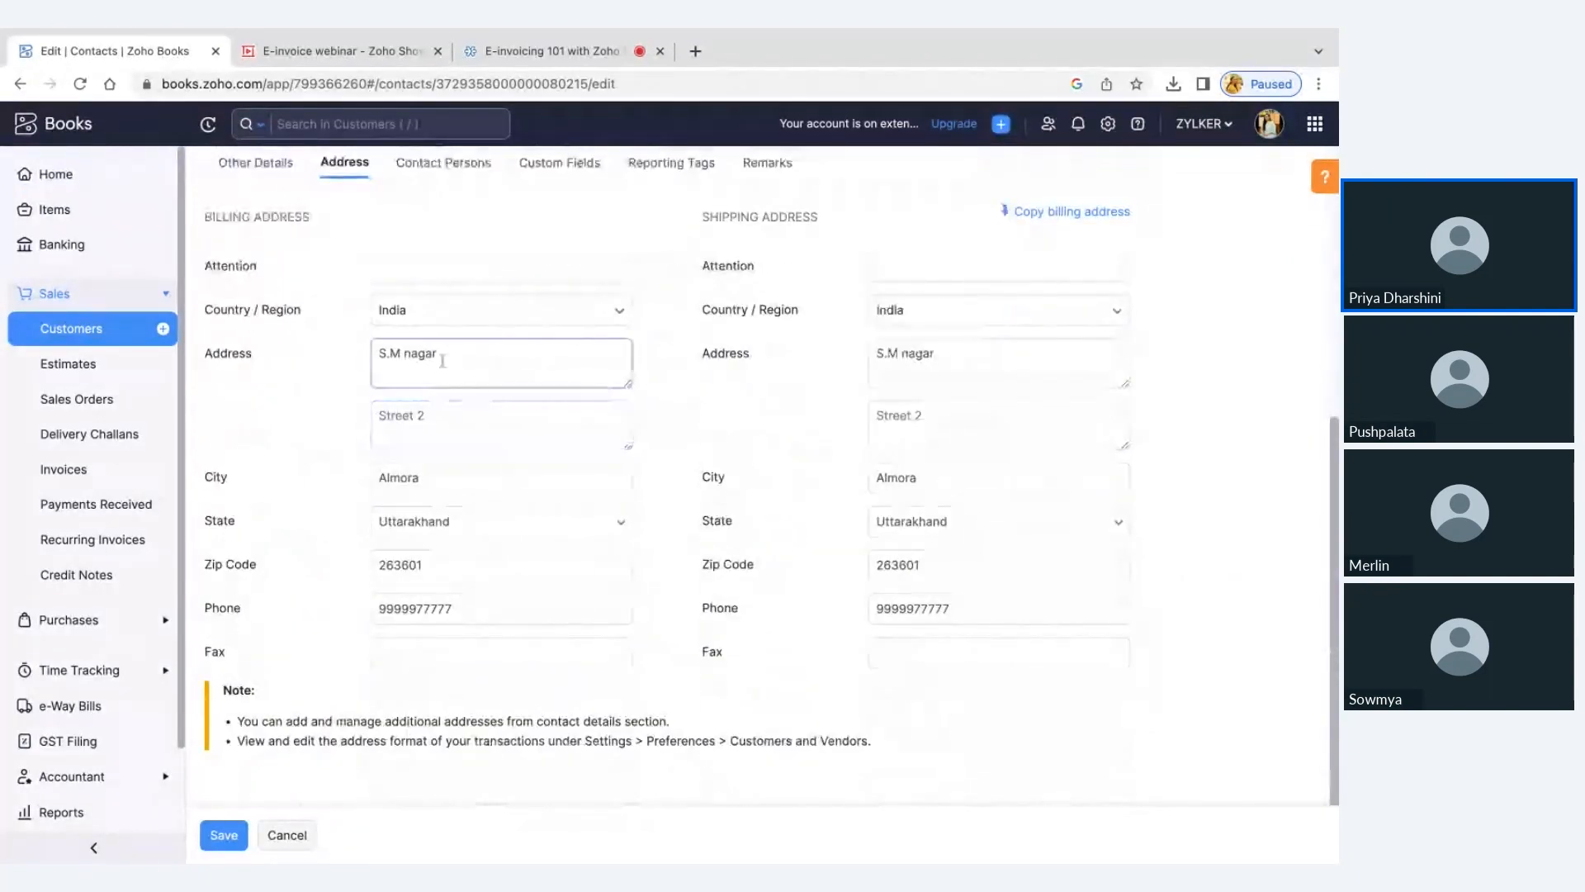
# Examine the billing address's country, state, zip code and phone fields, and leave the customer form without saving
pyautogui.click(422, 316)
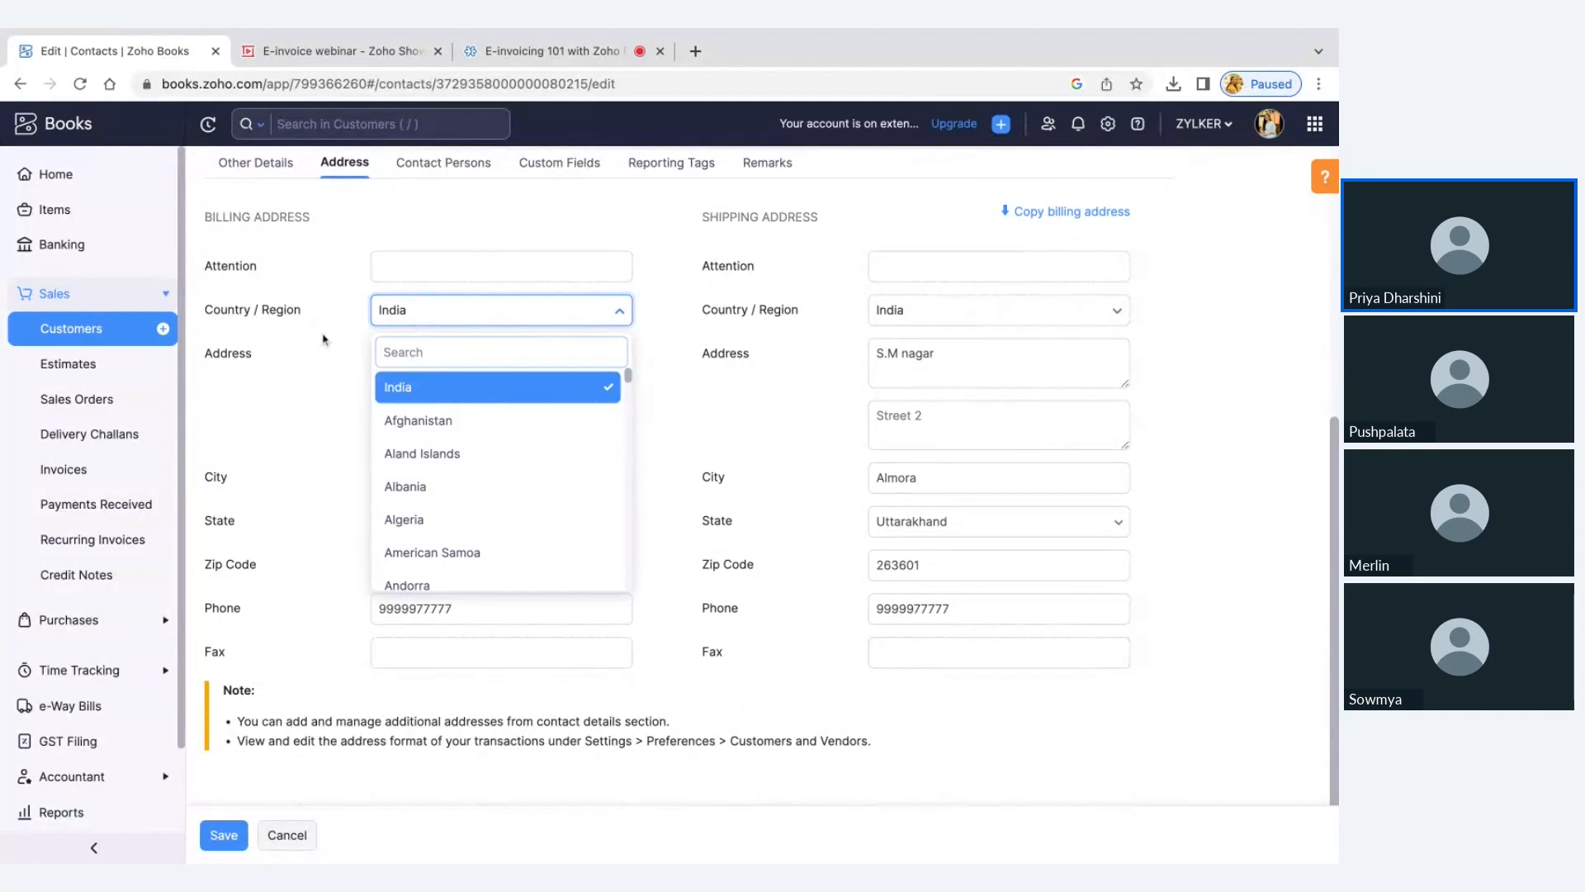
pyautogui.click(323, 339)
pyautogui.click(460, 521)
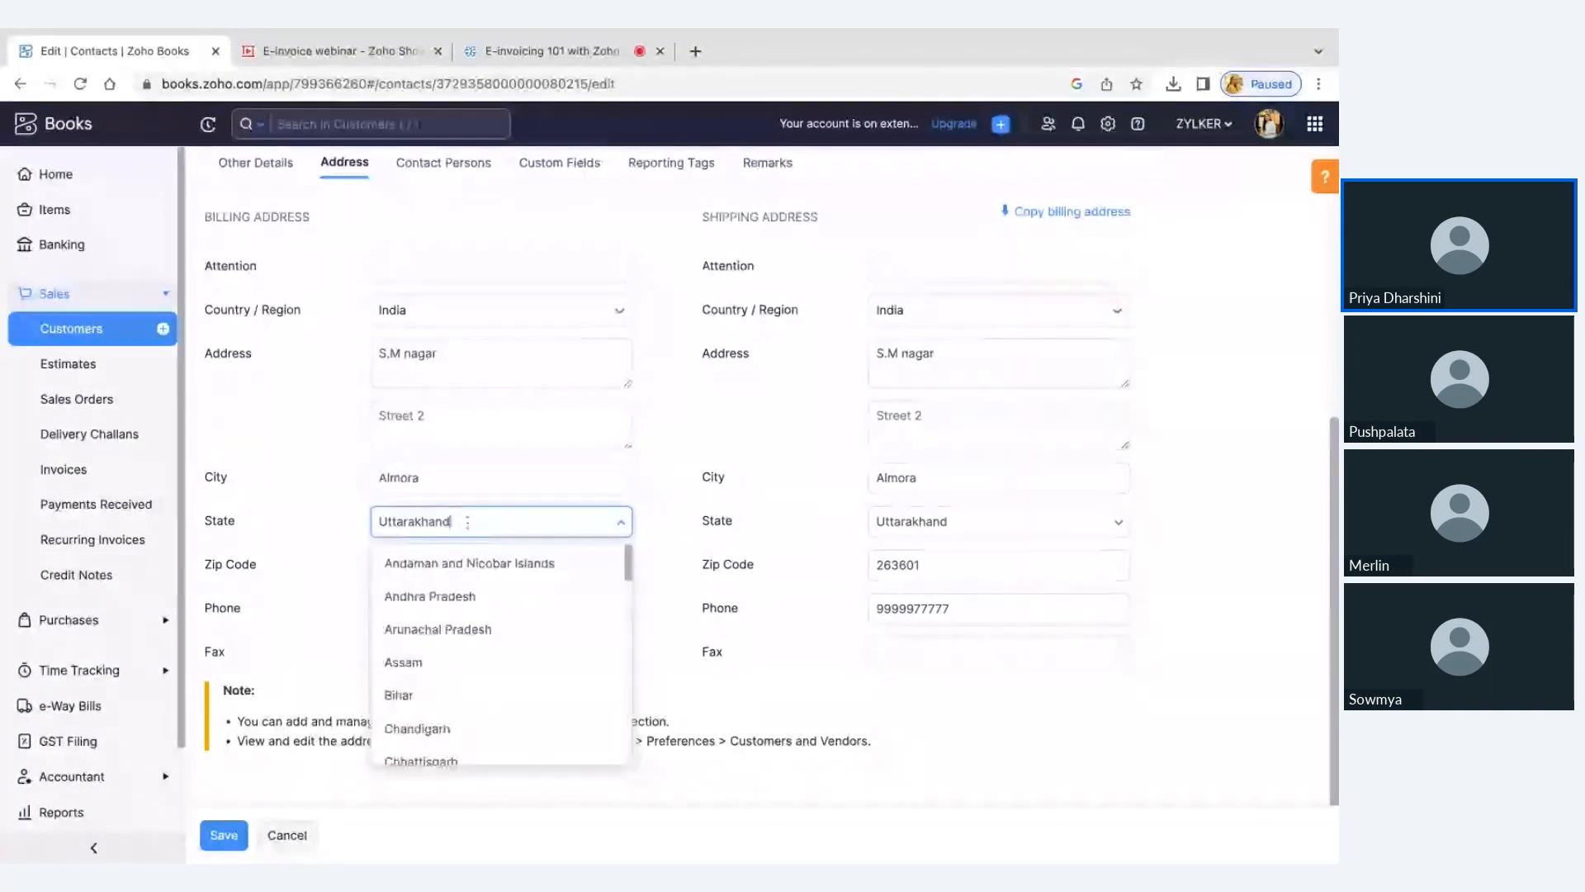
pyautogui.scroll(-3, 467, 640)
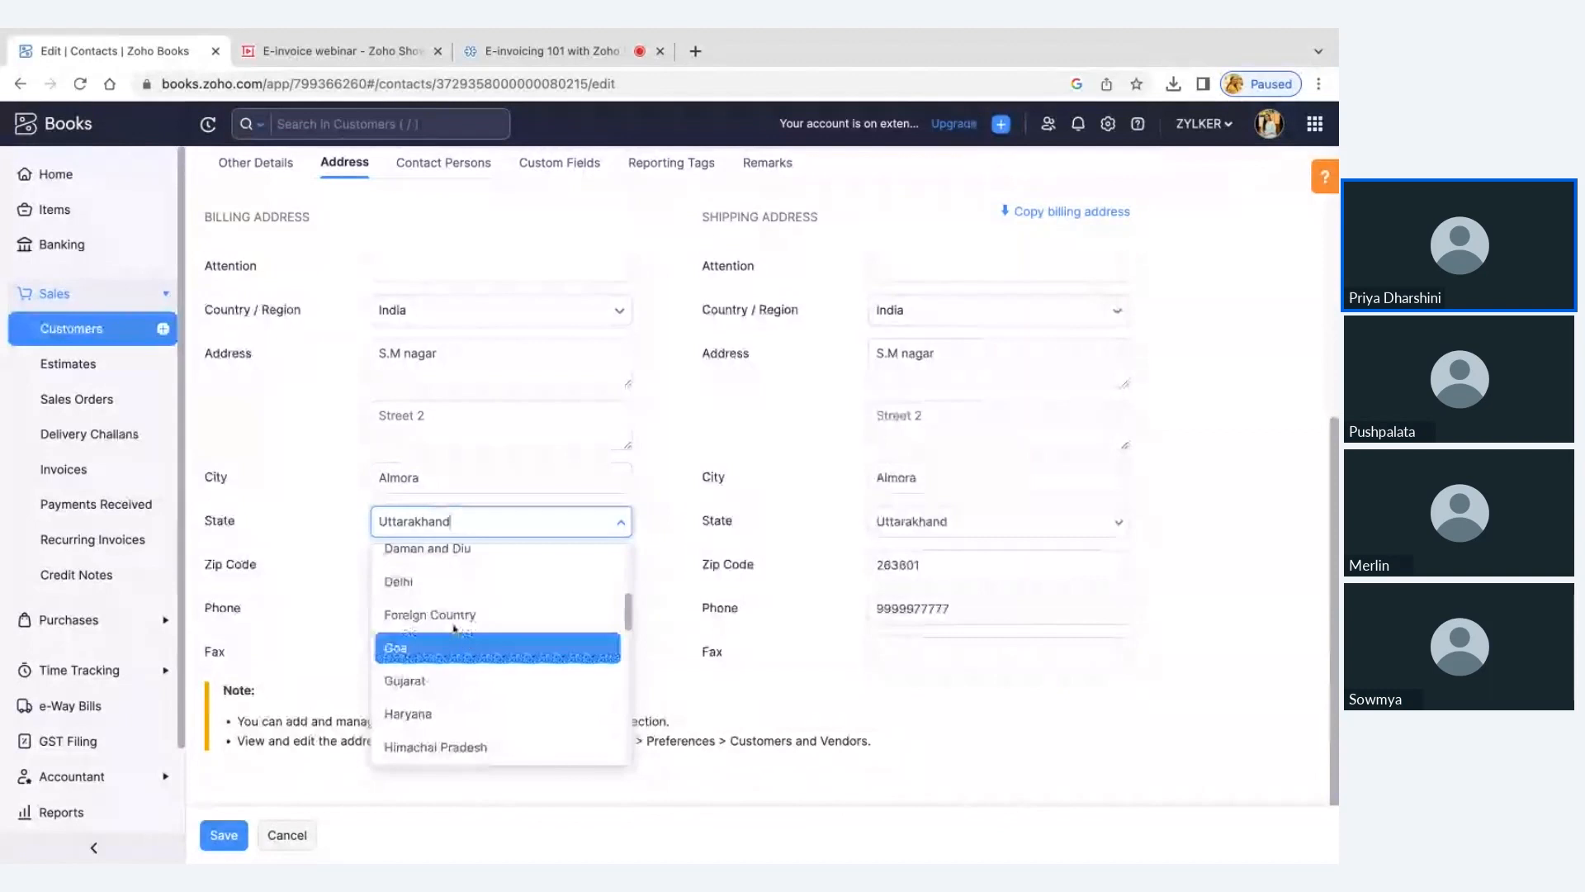
pyautogui.click(321, 553)
pyautogui.click(378, 565)
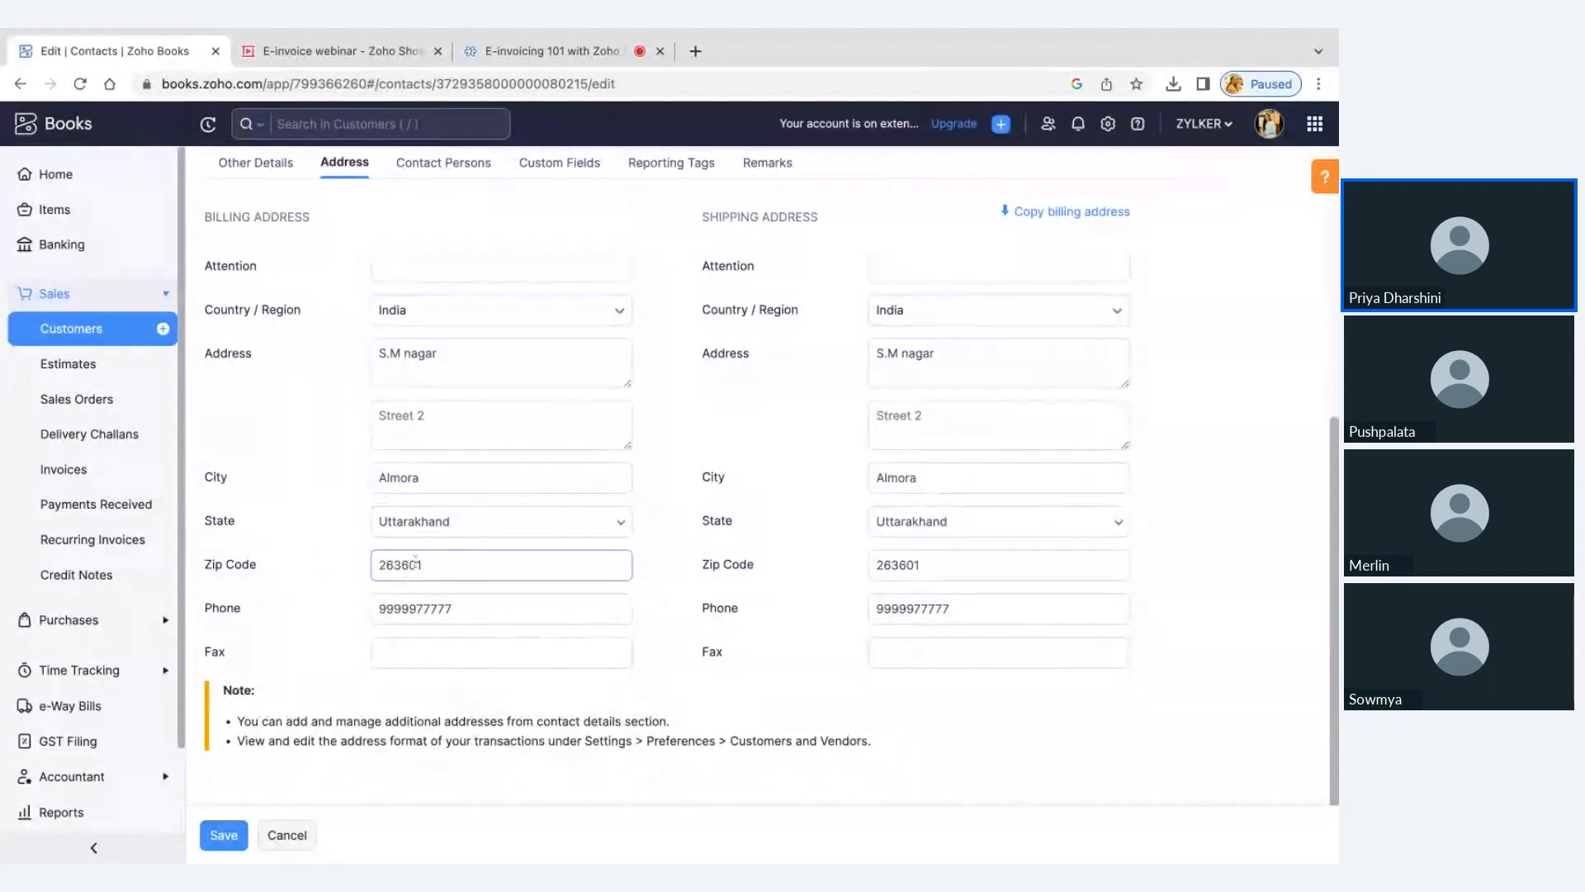
pyautogui.click(466, 608)
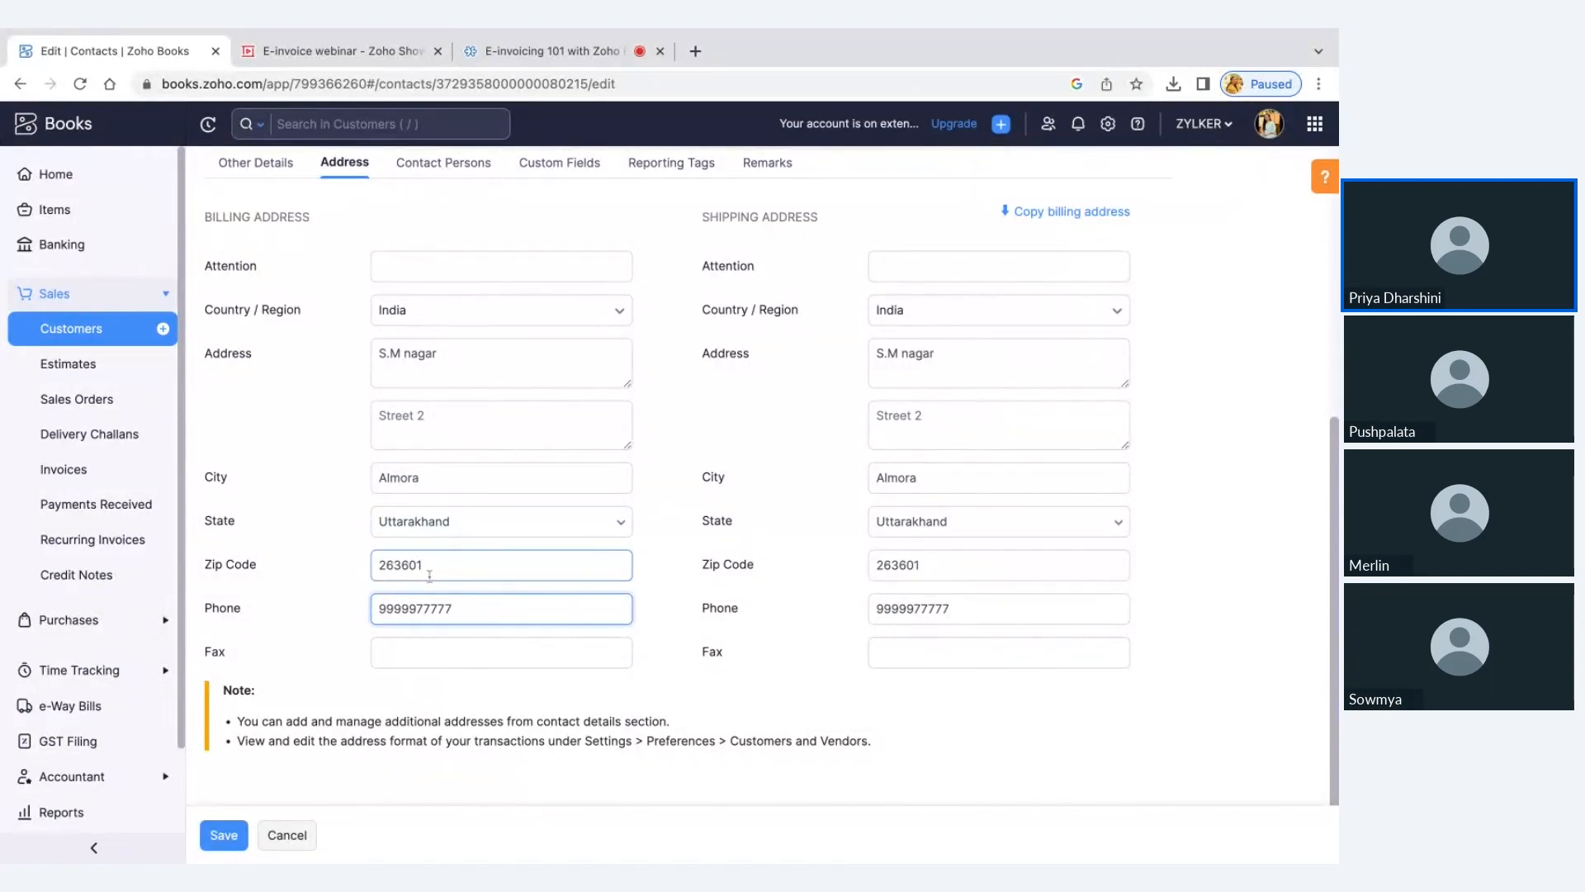
pyautogui.click(301, 844)
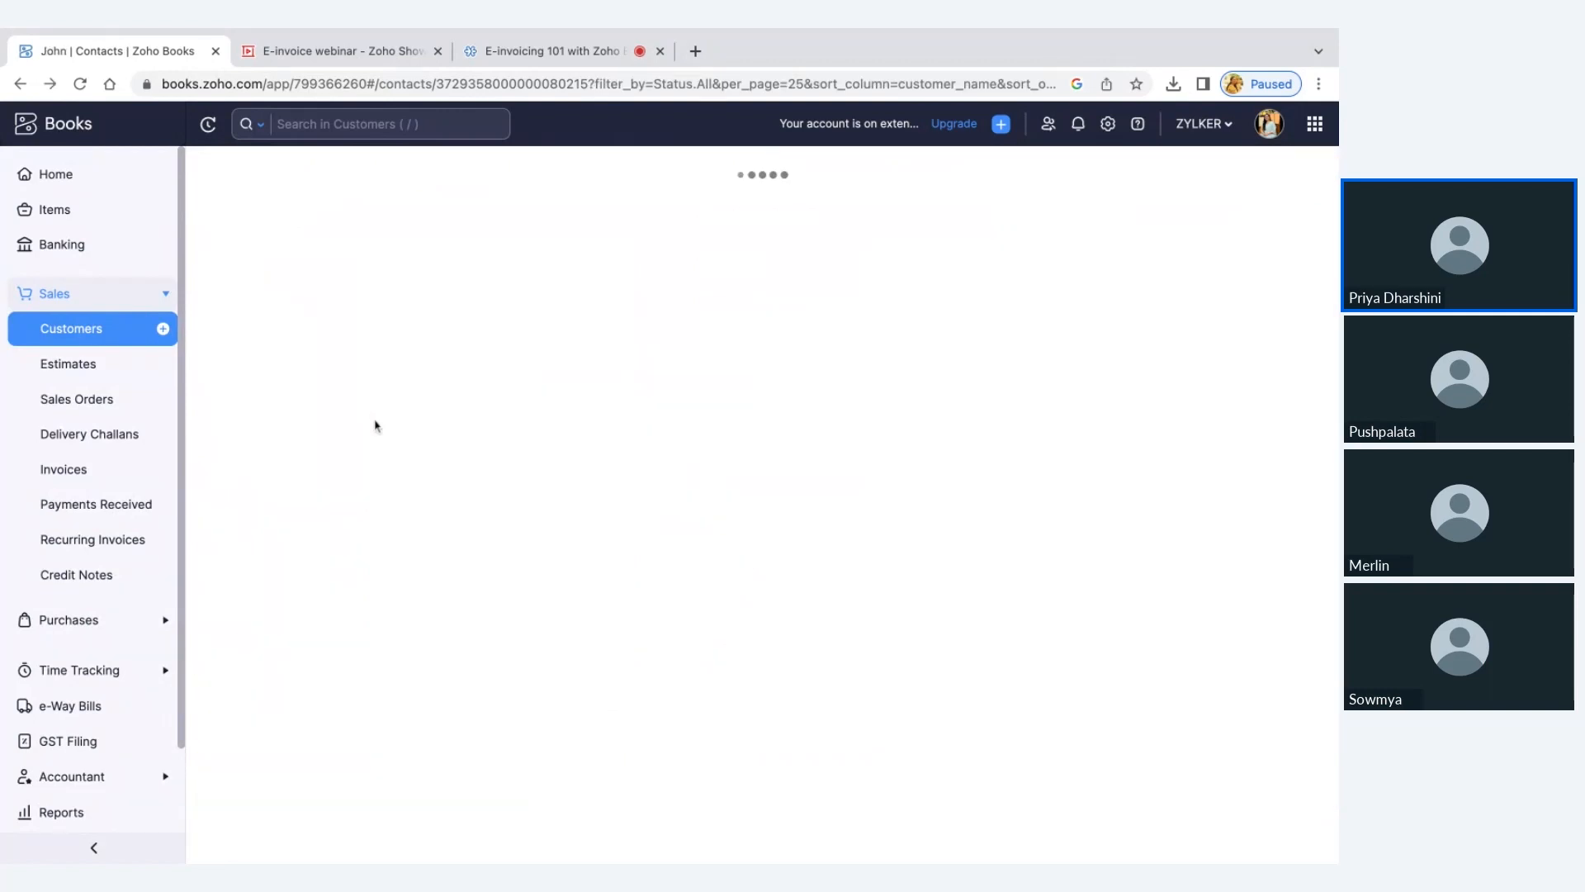
# View the Common Errors slide in Zoho Show, and switch back to Zoho Books to review the customer's overview details
pyautogui.click(385, 60)
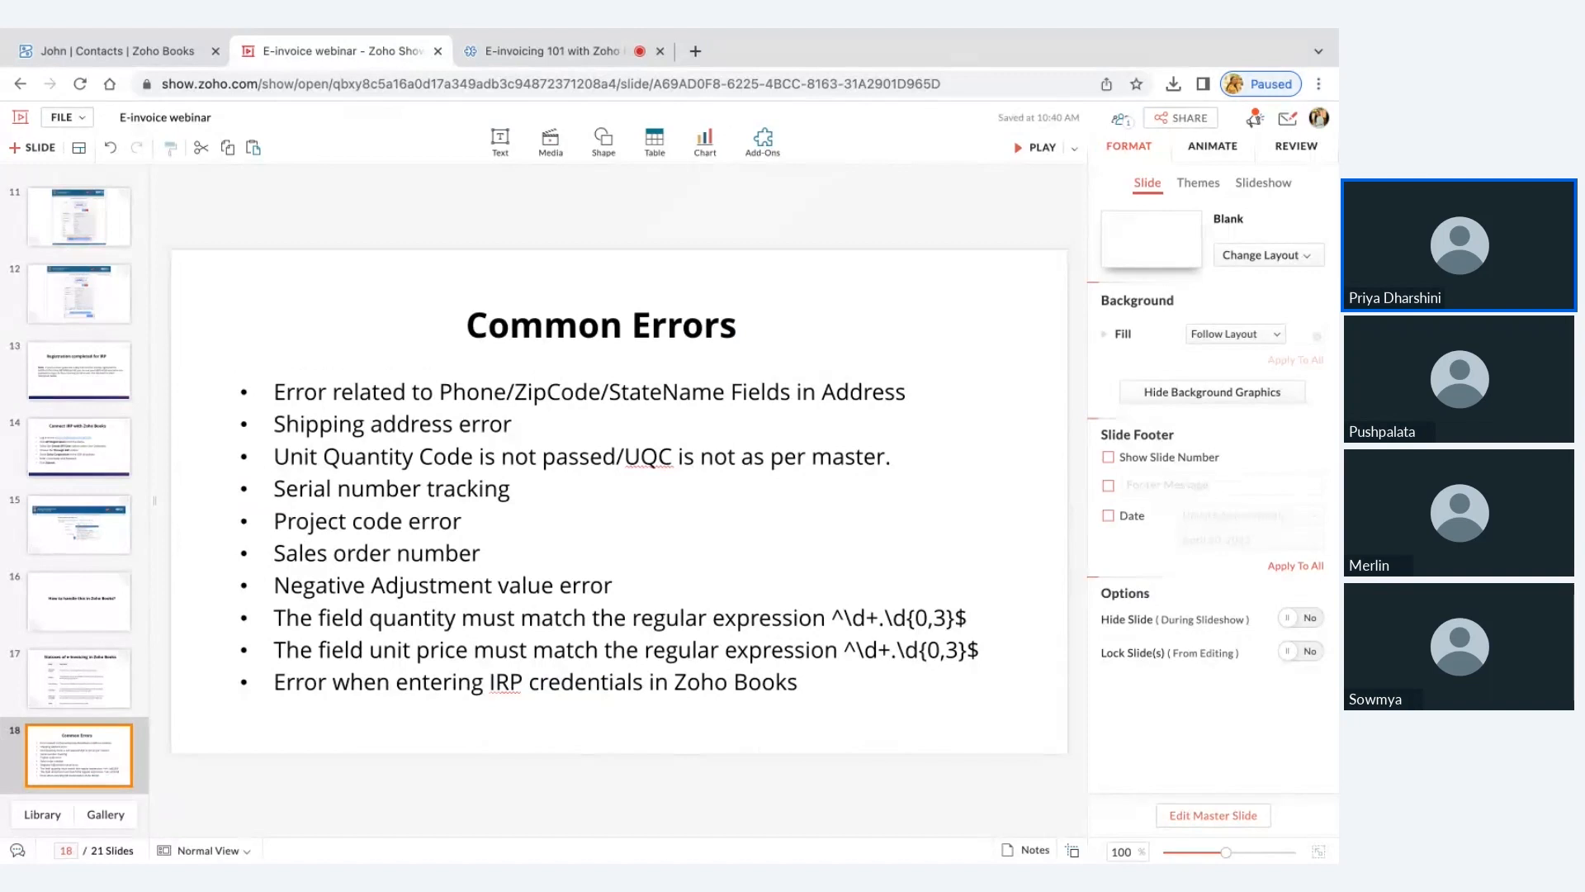
pyautogui.click(141, 53)
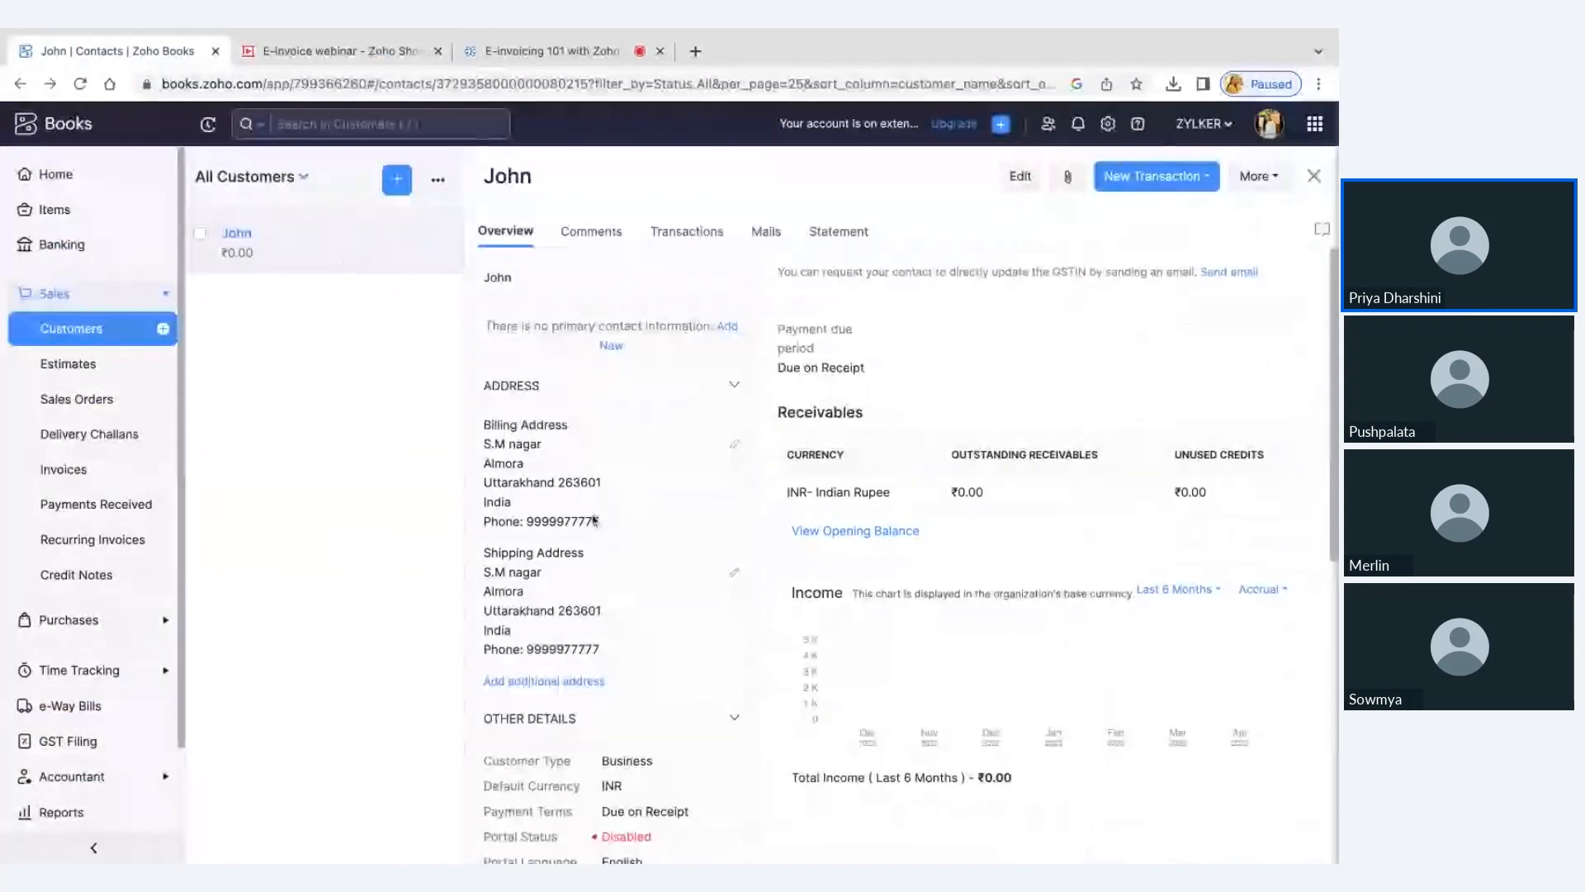
pyautogui.scroll(-1, 594, 521)
pyautogui.scroll(-1, 593, 520)
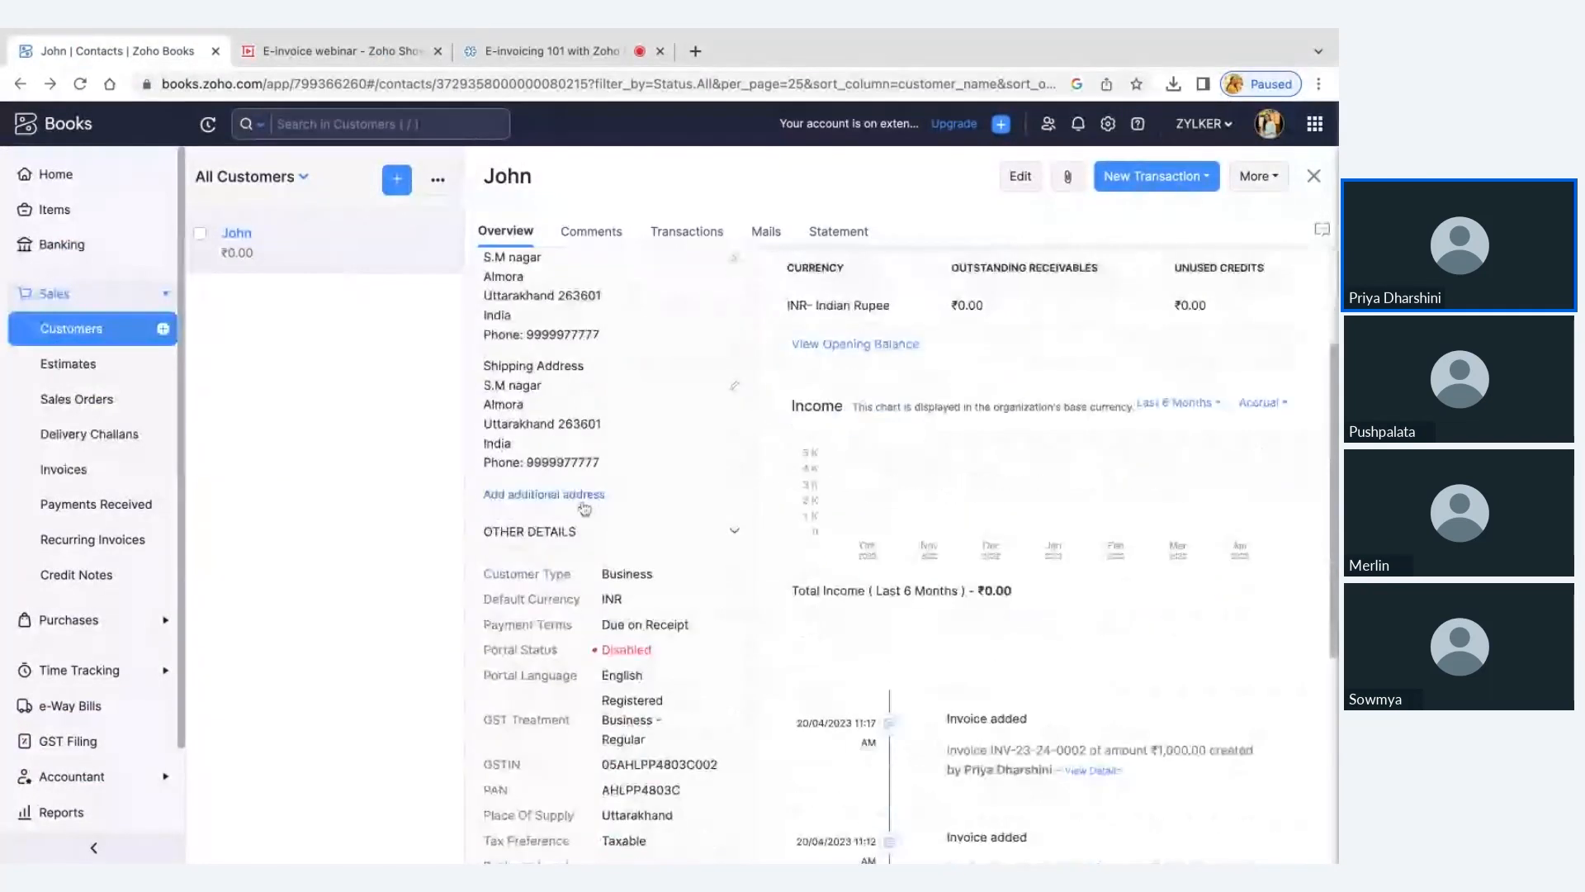
pyautogui.scroll(-3, 611, 532)
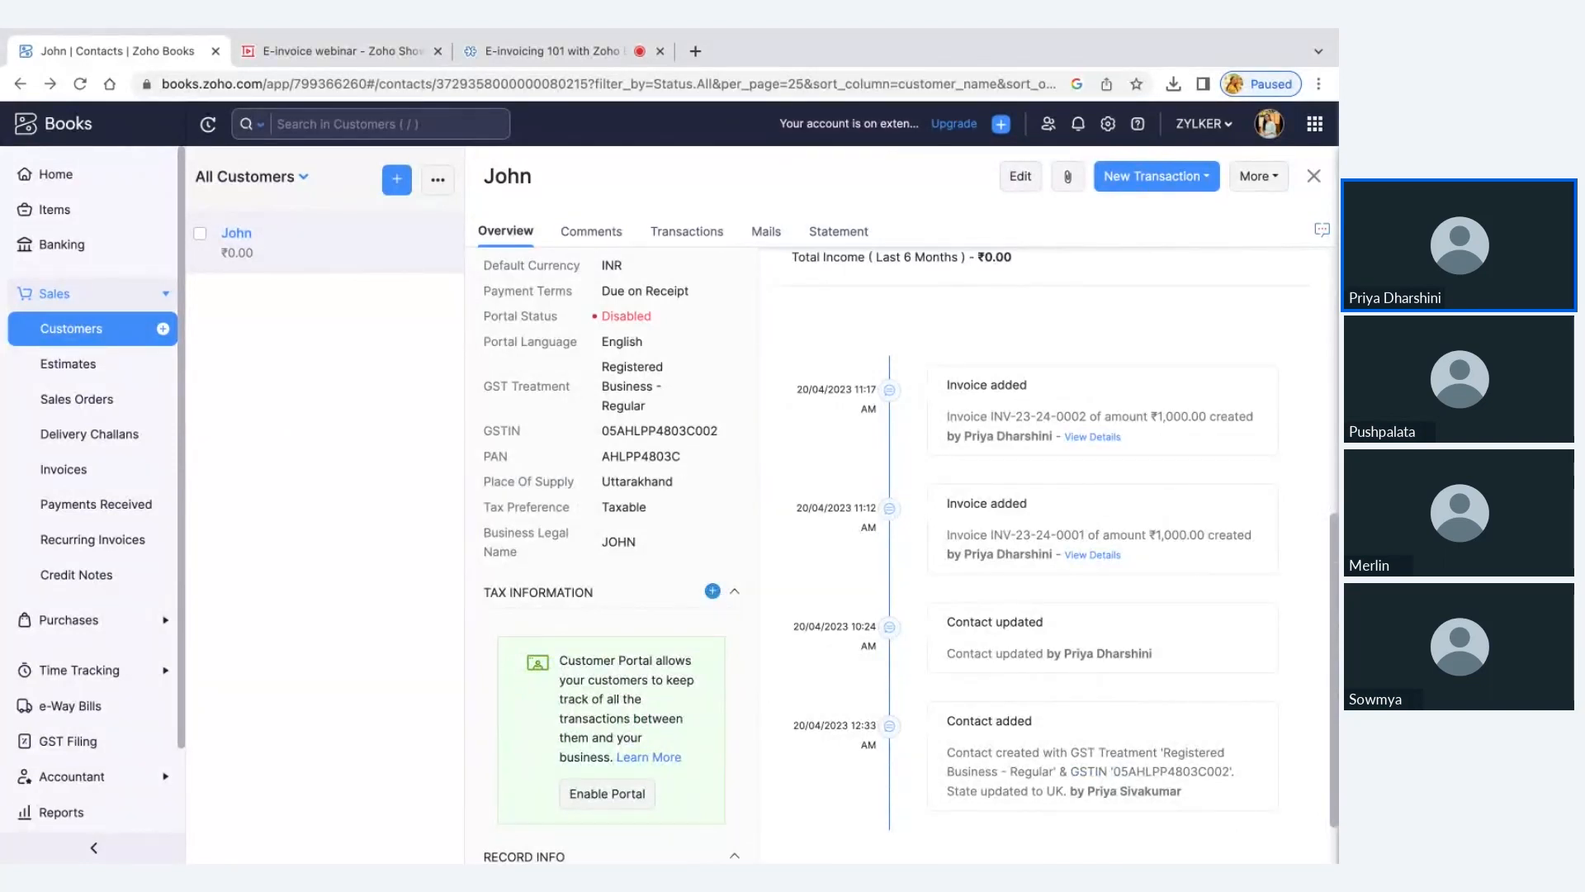
pyautogui.scroll(10, 726, 567)
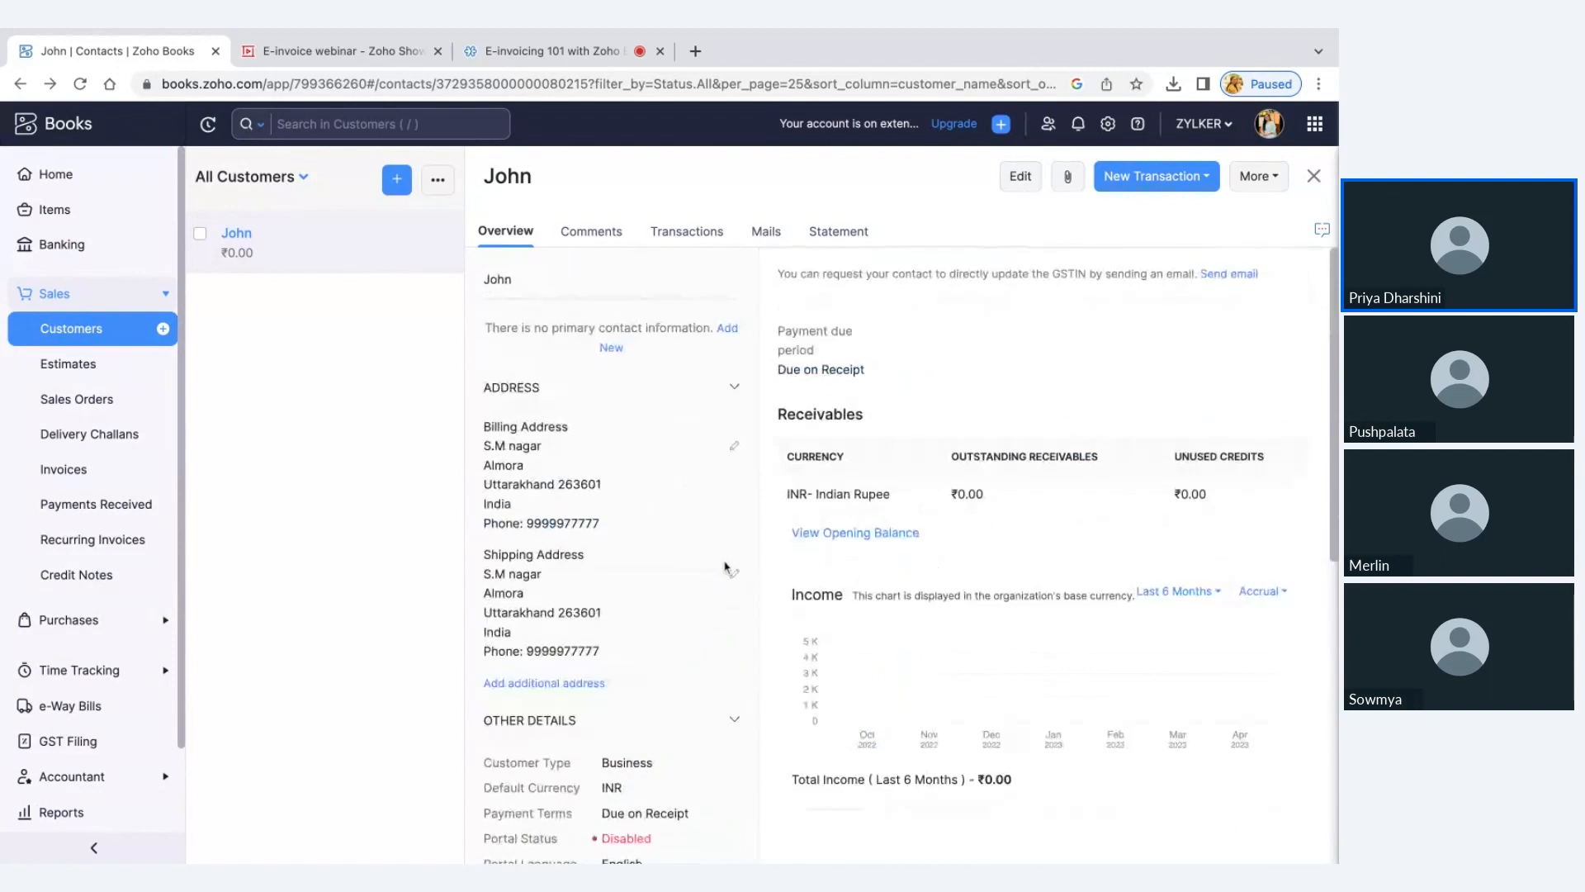
# Open the form for adding new tax information to the customer, review its required fields and close it
pyautogui.scroll(-8, 727, 567)
pyautogui.moveTo(481, 520); pyautogui.dragTo(631, 535)
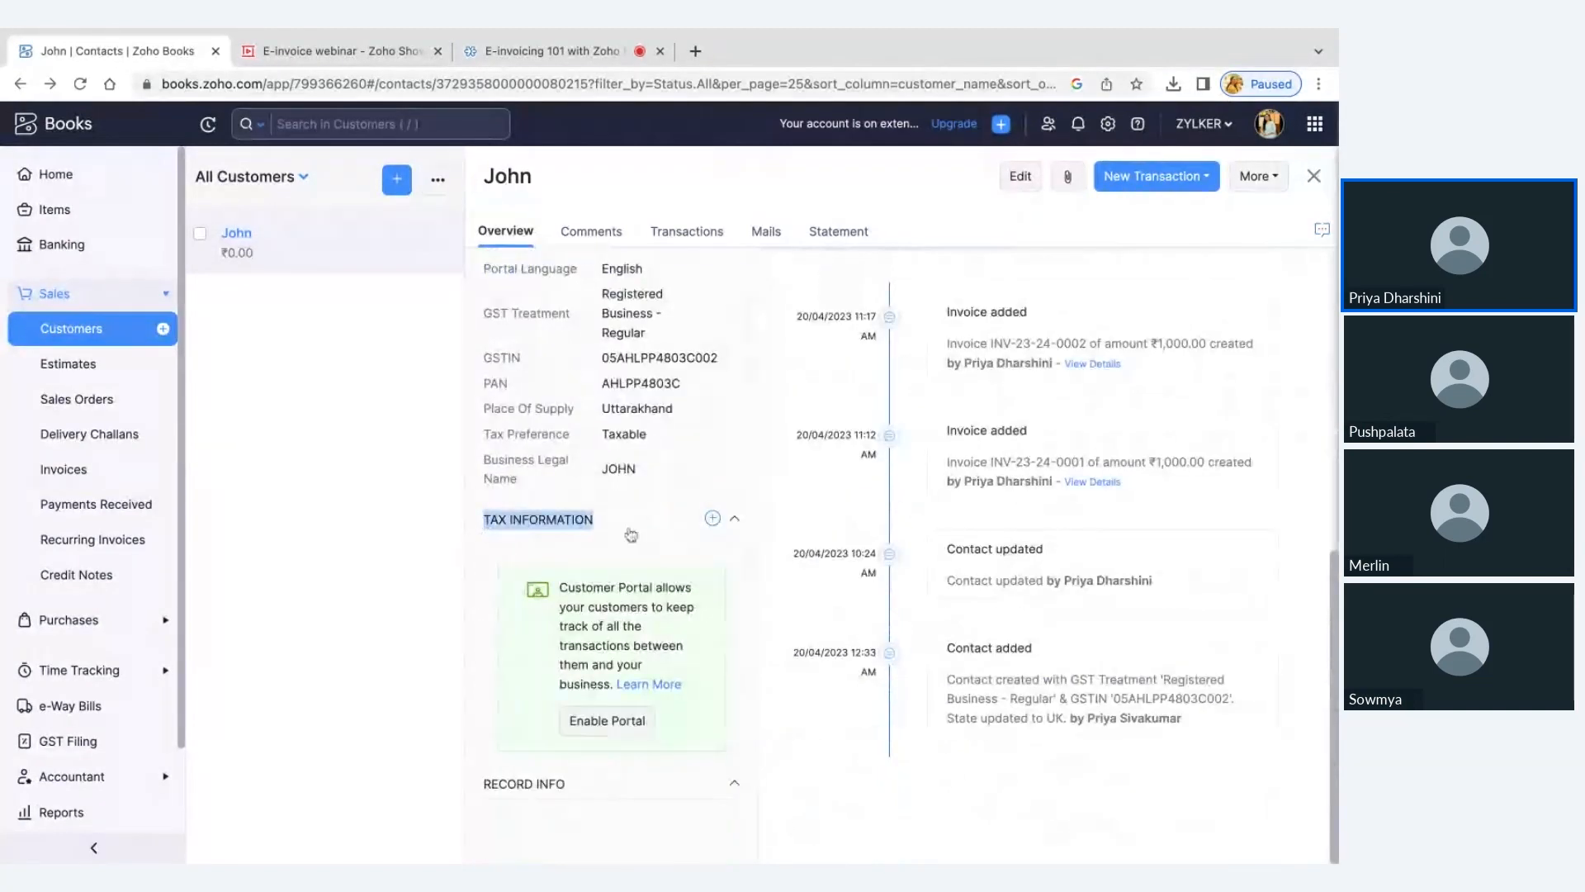
pyautogui.click(712, 518)
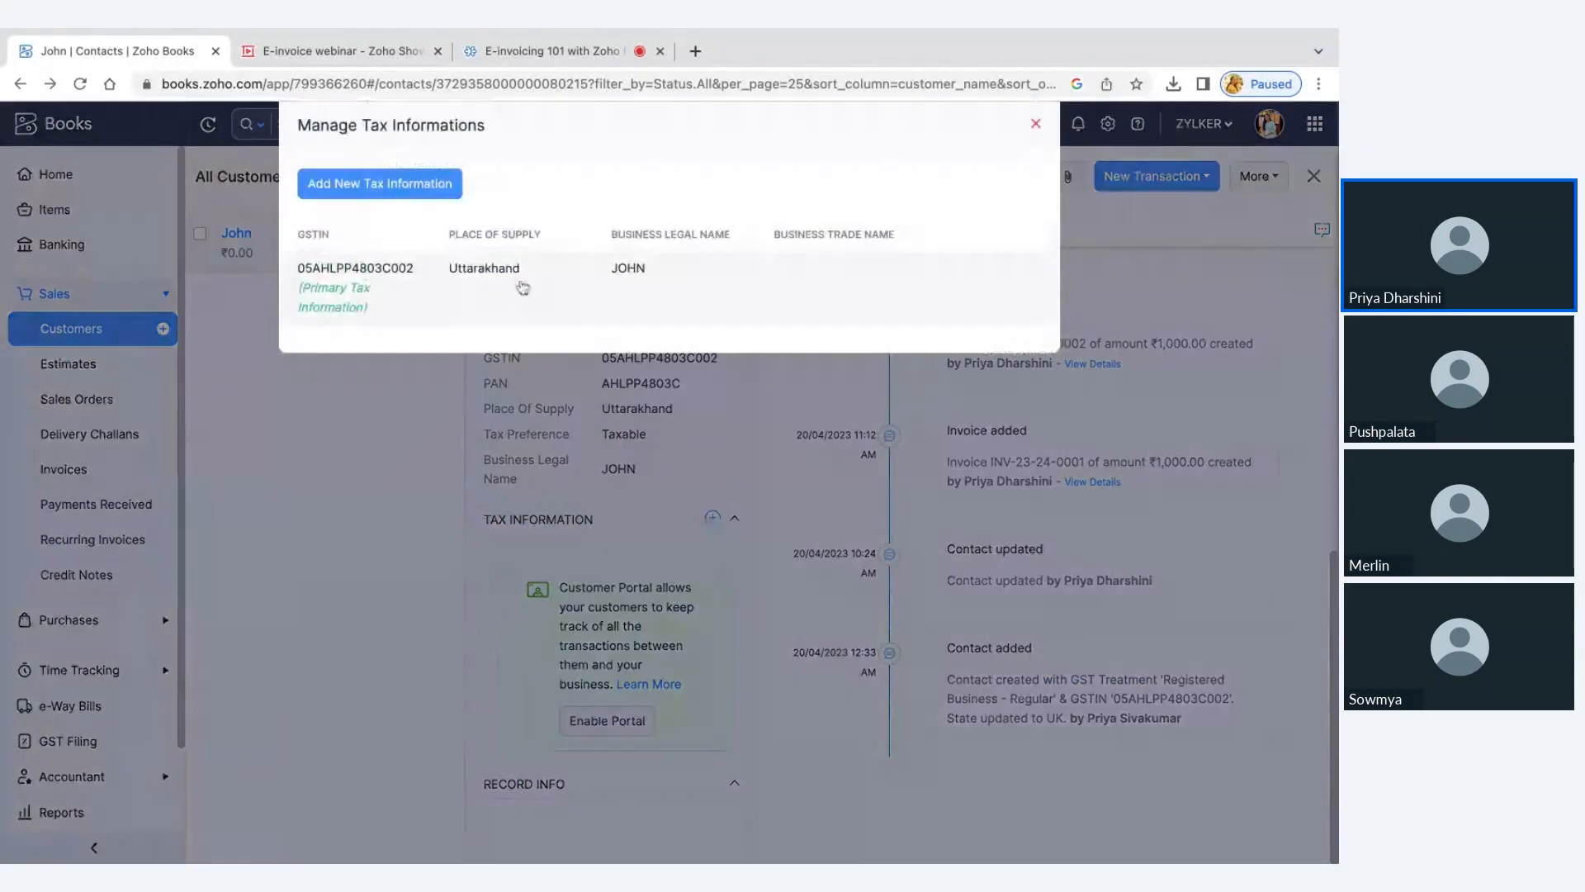
pyautogui.click(445, 186)
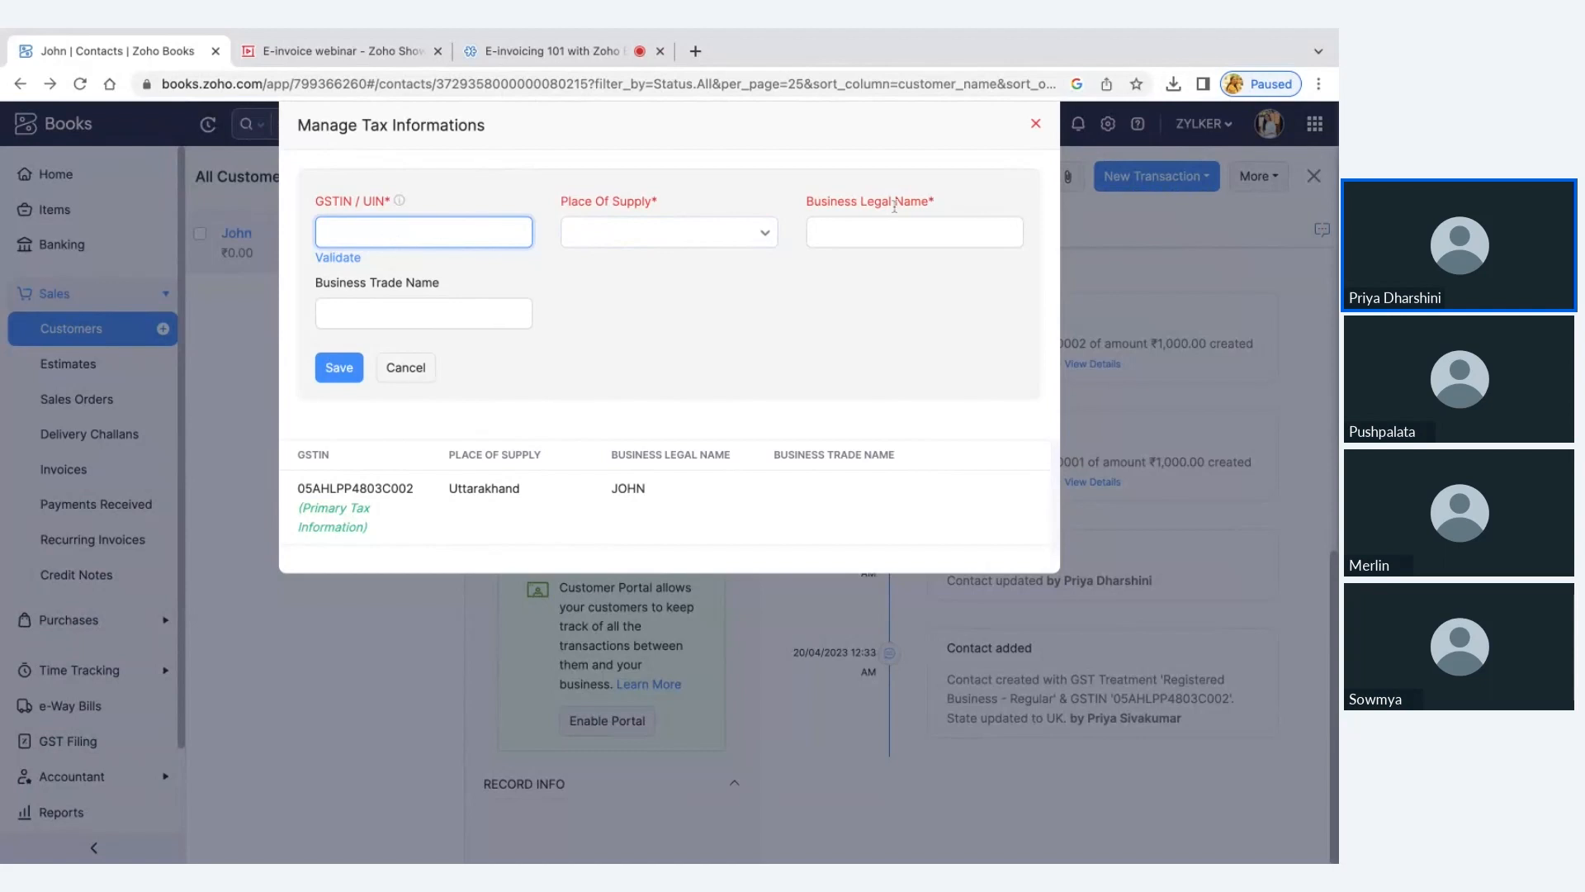
pyautogui.click(1035, 124)
# Open the additional address form for the customer and view the choices offered for Tax Information
pyautogui.scroll(7, 691, 396)
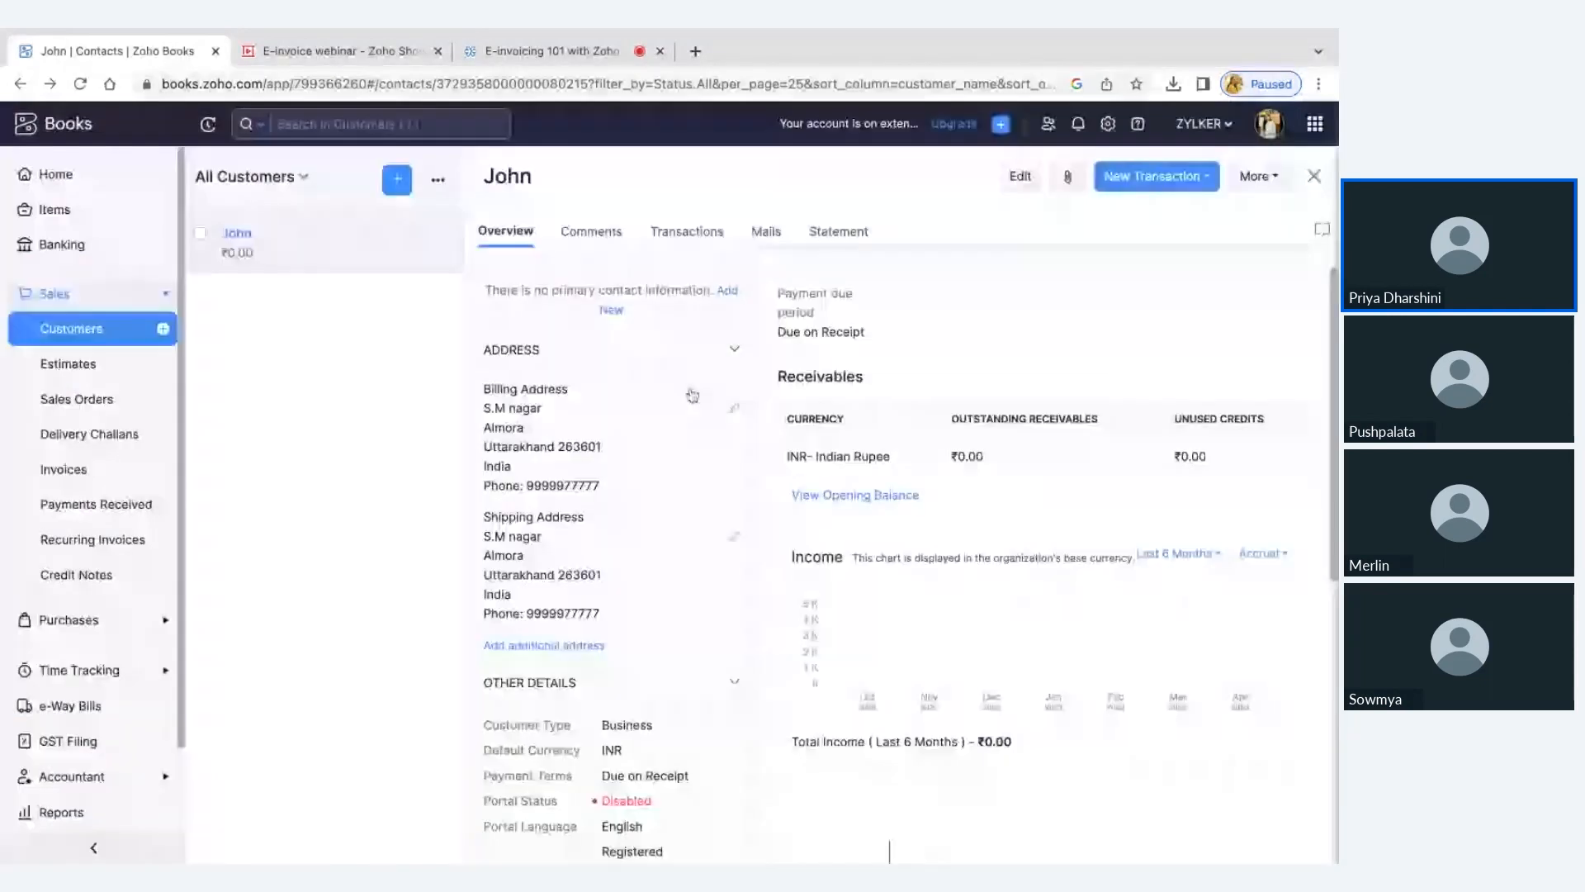
pyautogui.click(495, 644)
pyautogui.scroll(-4, 838, 632)
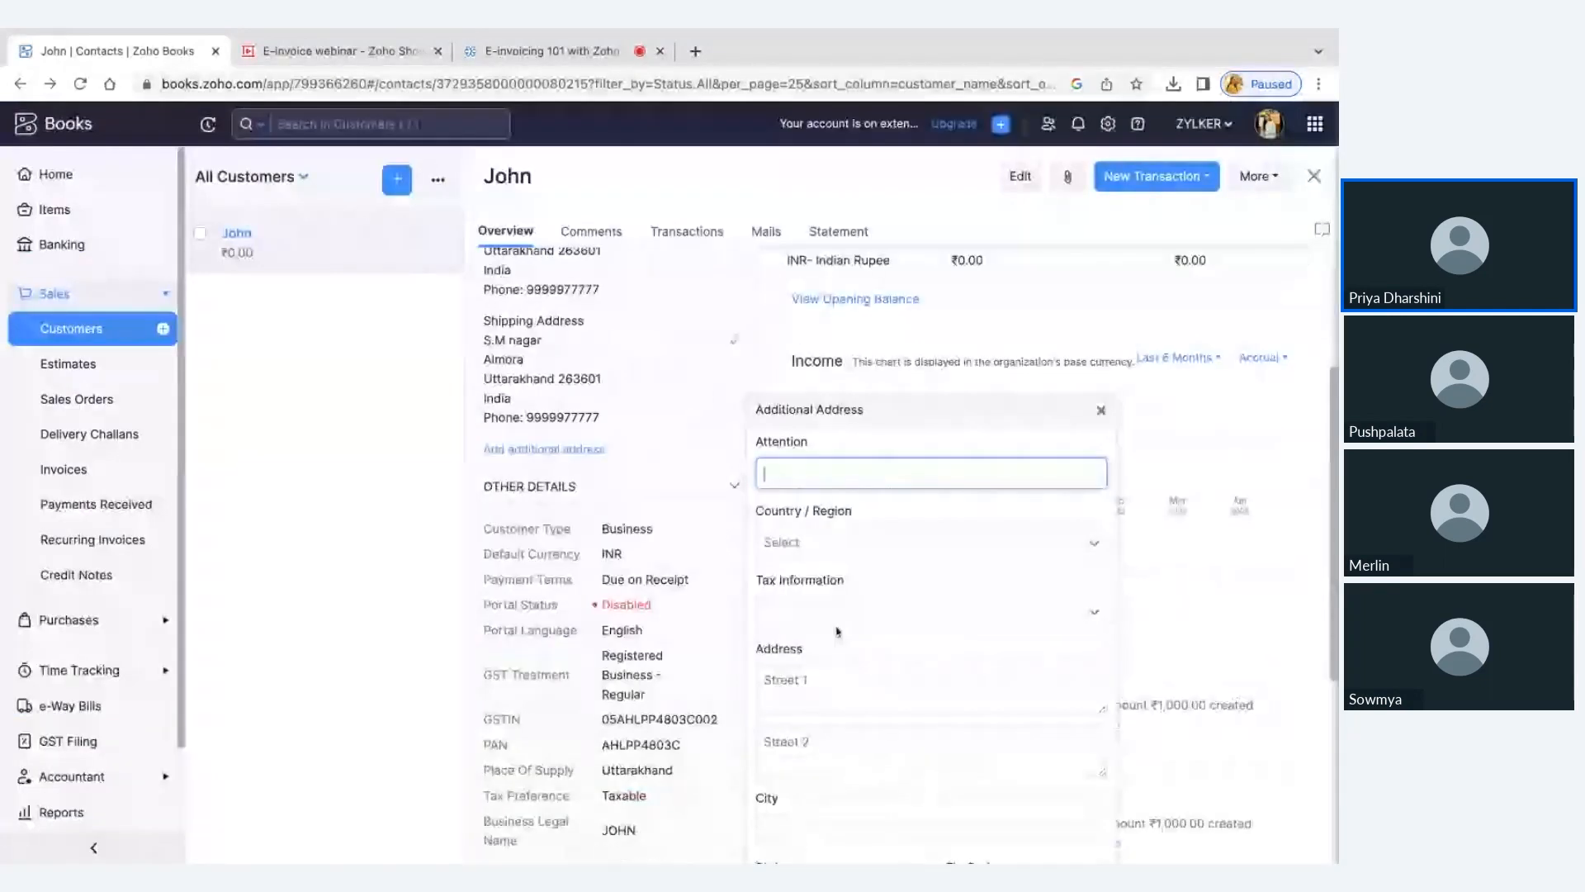
pyautogui.scroll(-1, 837, 633)
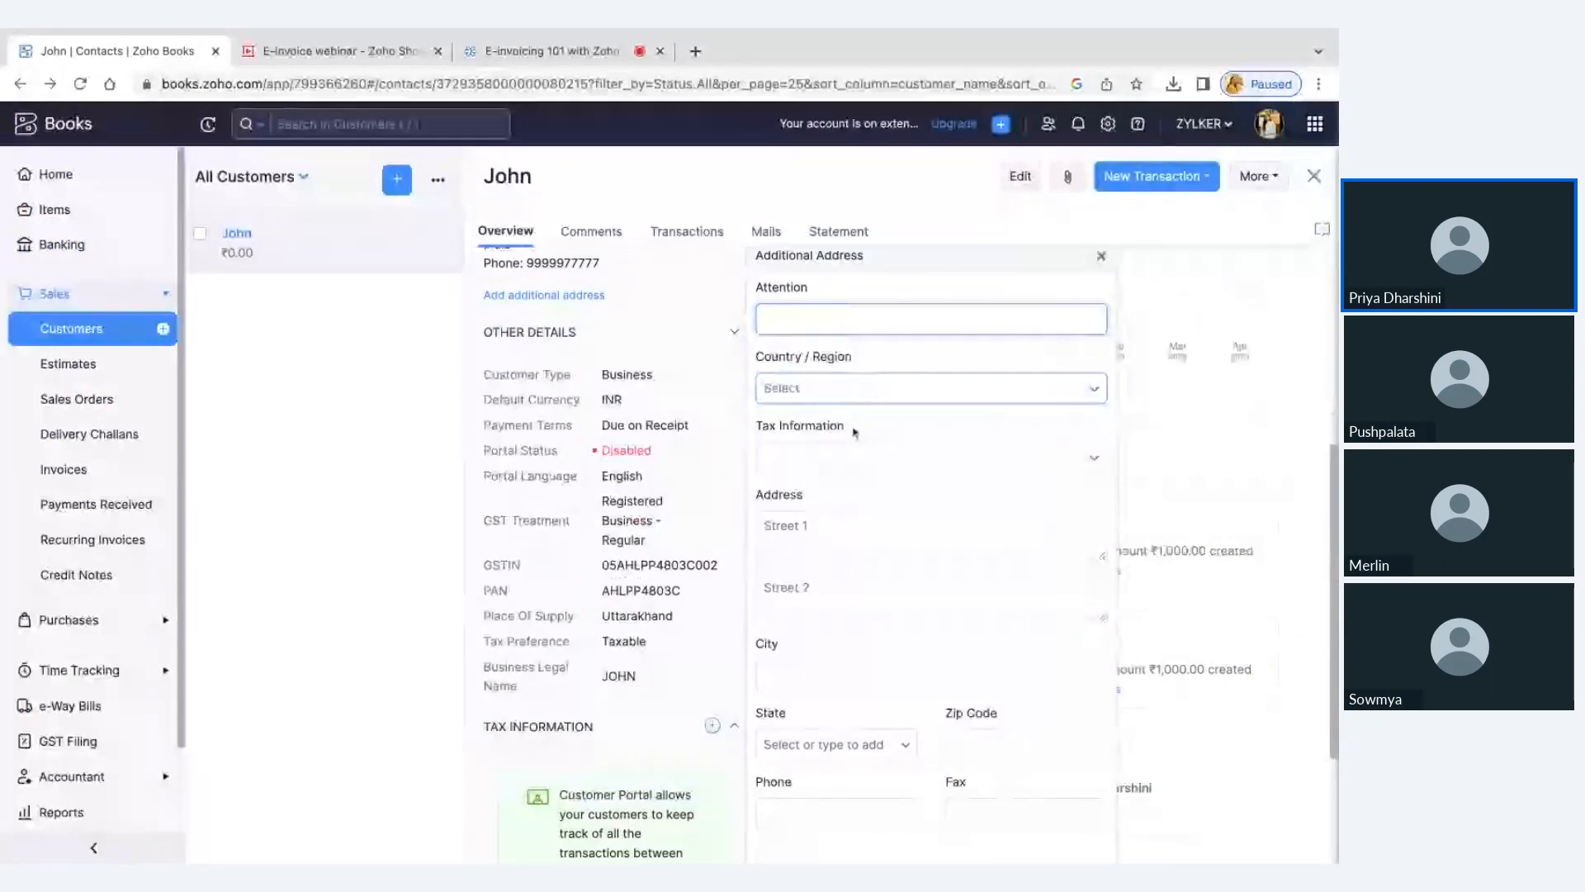
pyautogui.click(834, 462)
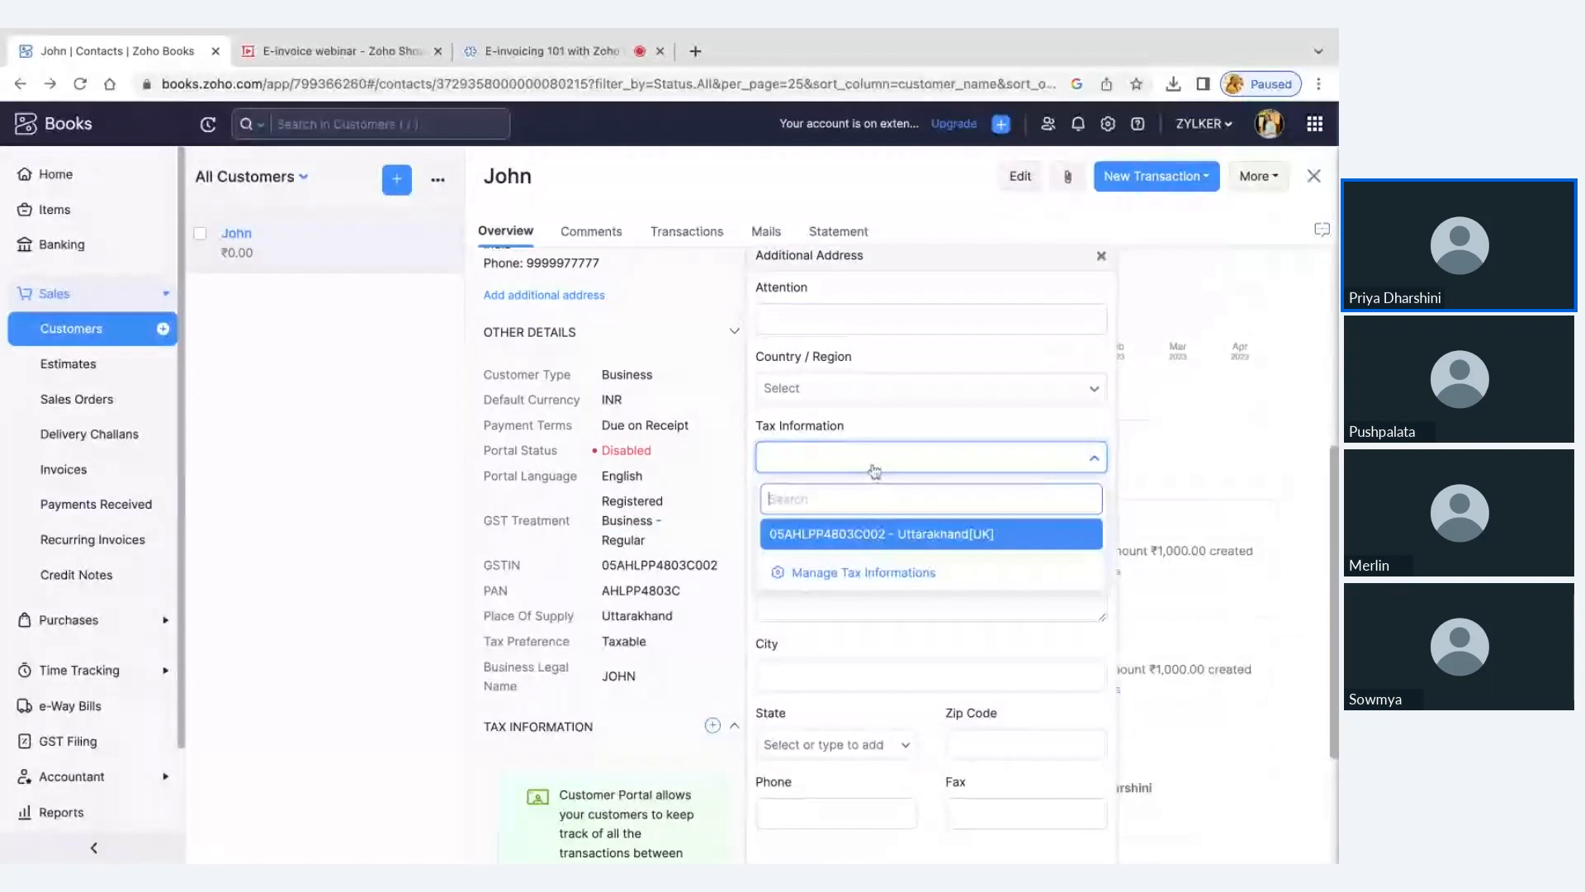
pyautogui.click(923, 431)
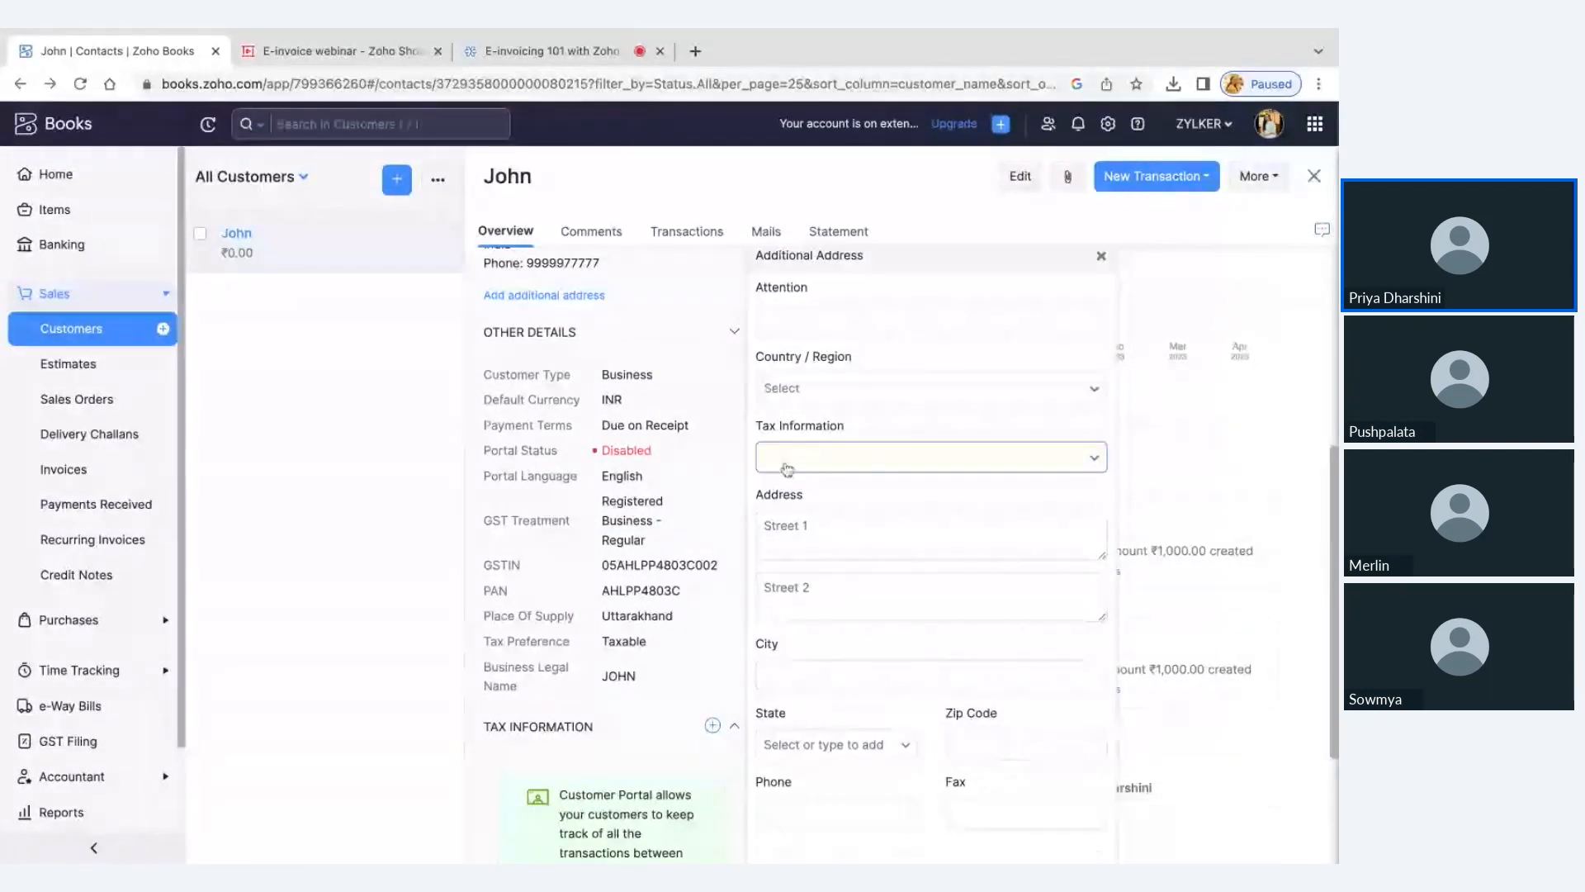
# Examine the street, city, state, zip code and phone fields of the additional address form
pyautogui.scroll(-2, 792, 467)
pyautogui.click(835, 476)
pyautogui.click(830, 615)
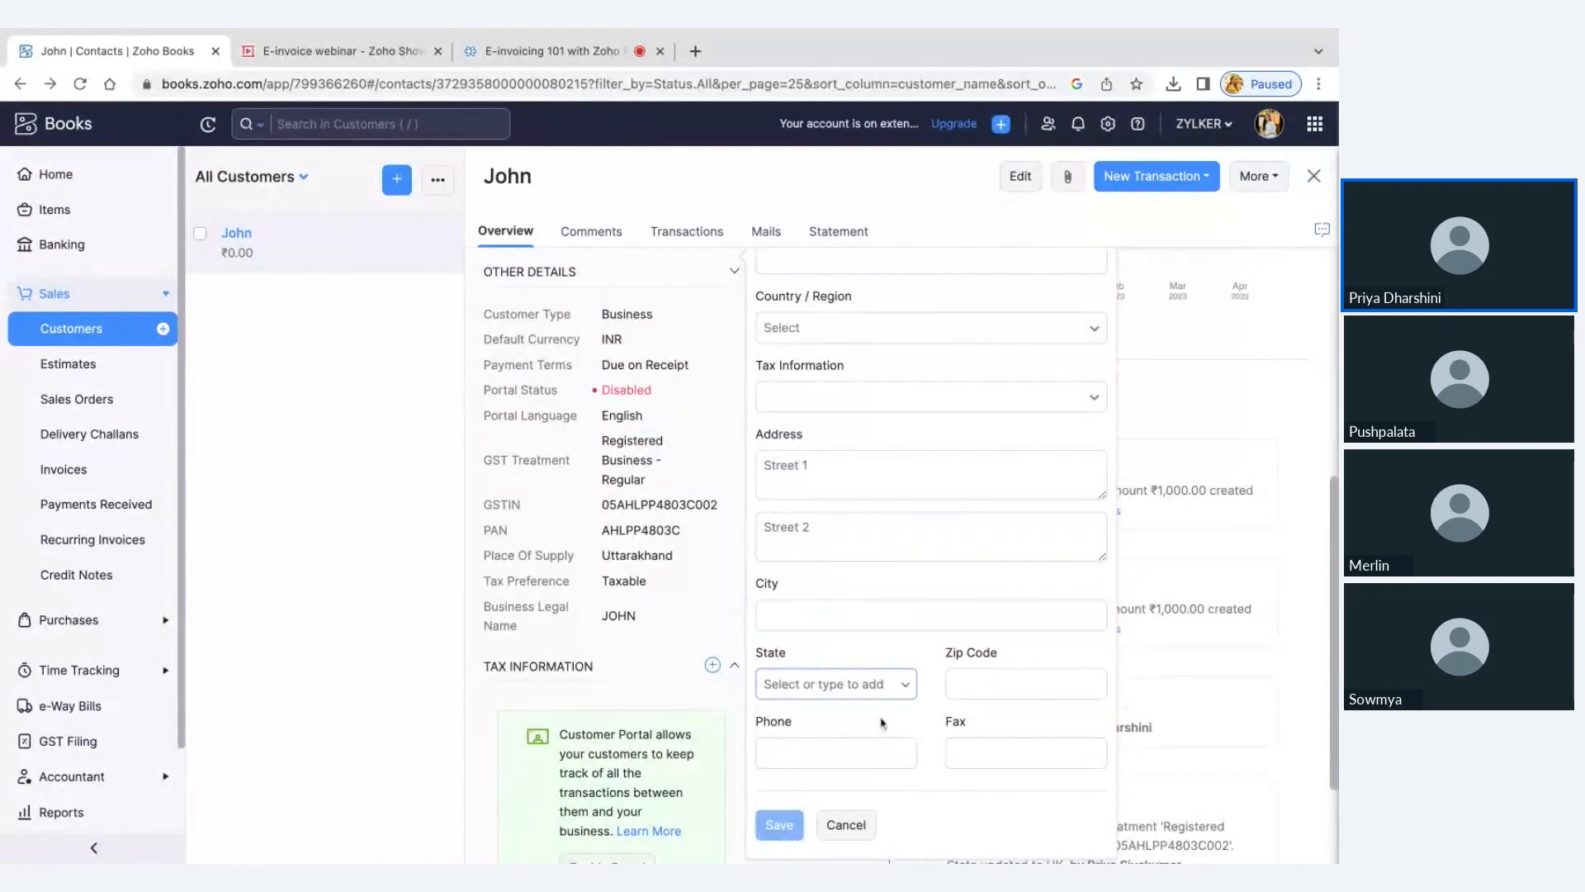
pyautogui.click(857, 749)
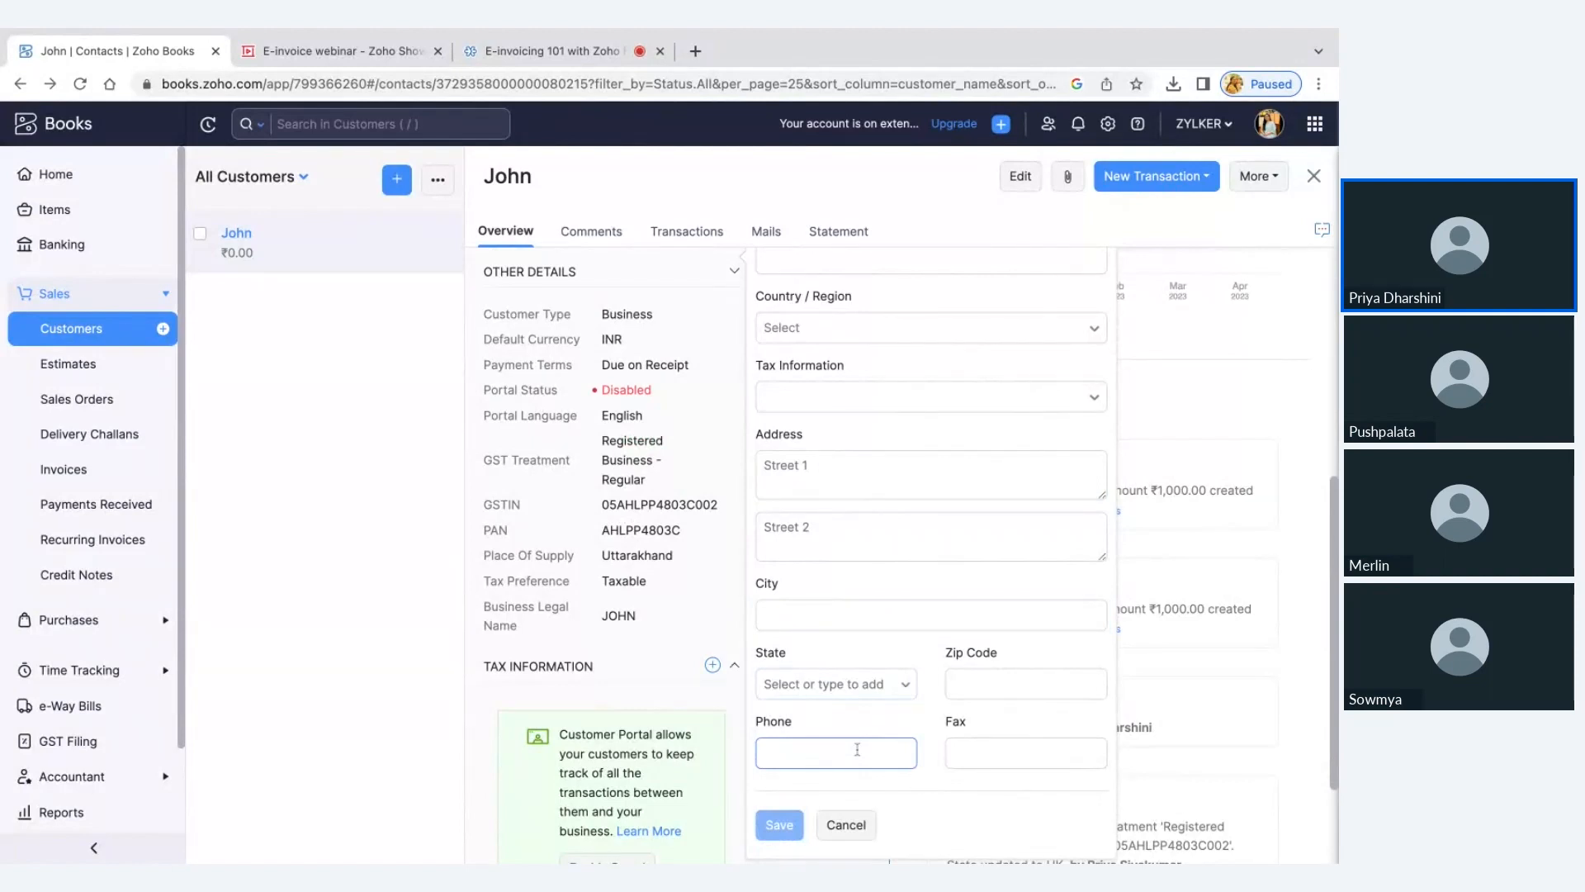
# Discard the additional address form and start a new invoice for the existing customer
pyautogui.click(846, 824)
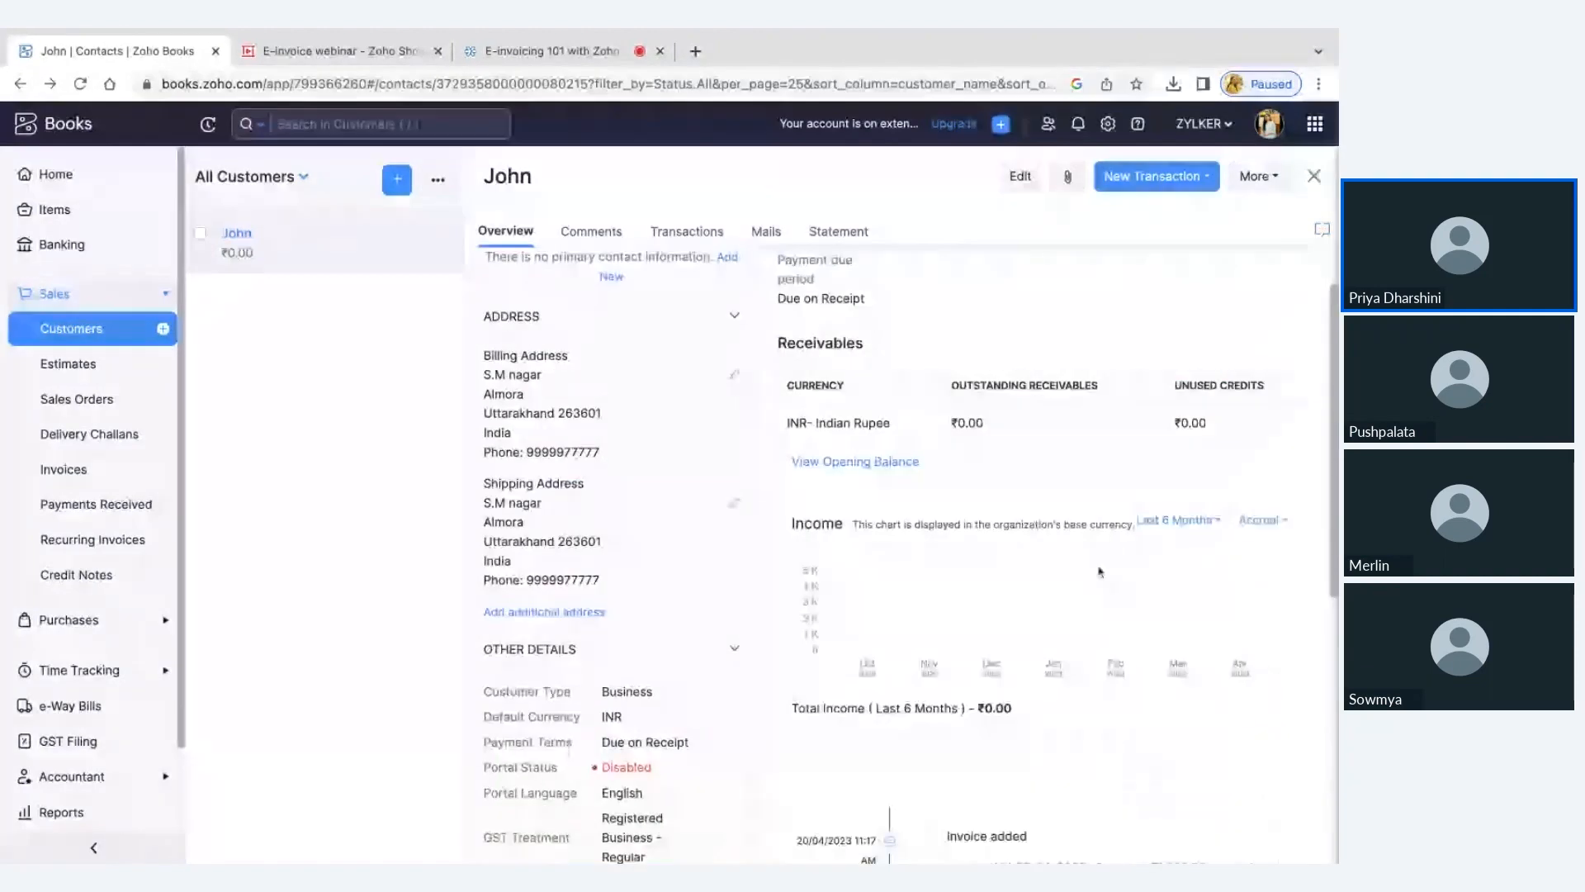
pyautogui.click(96, 467)
pyautogui.click(1197, 177)
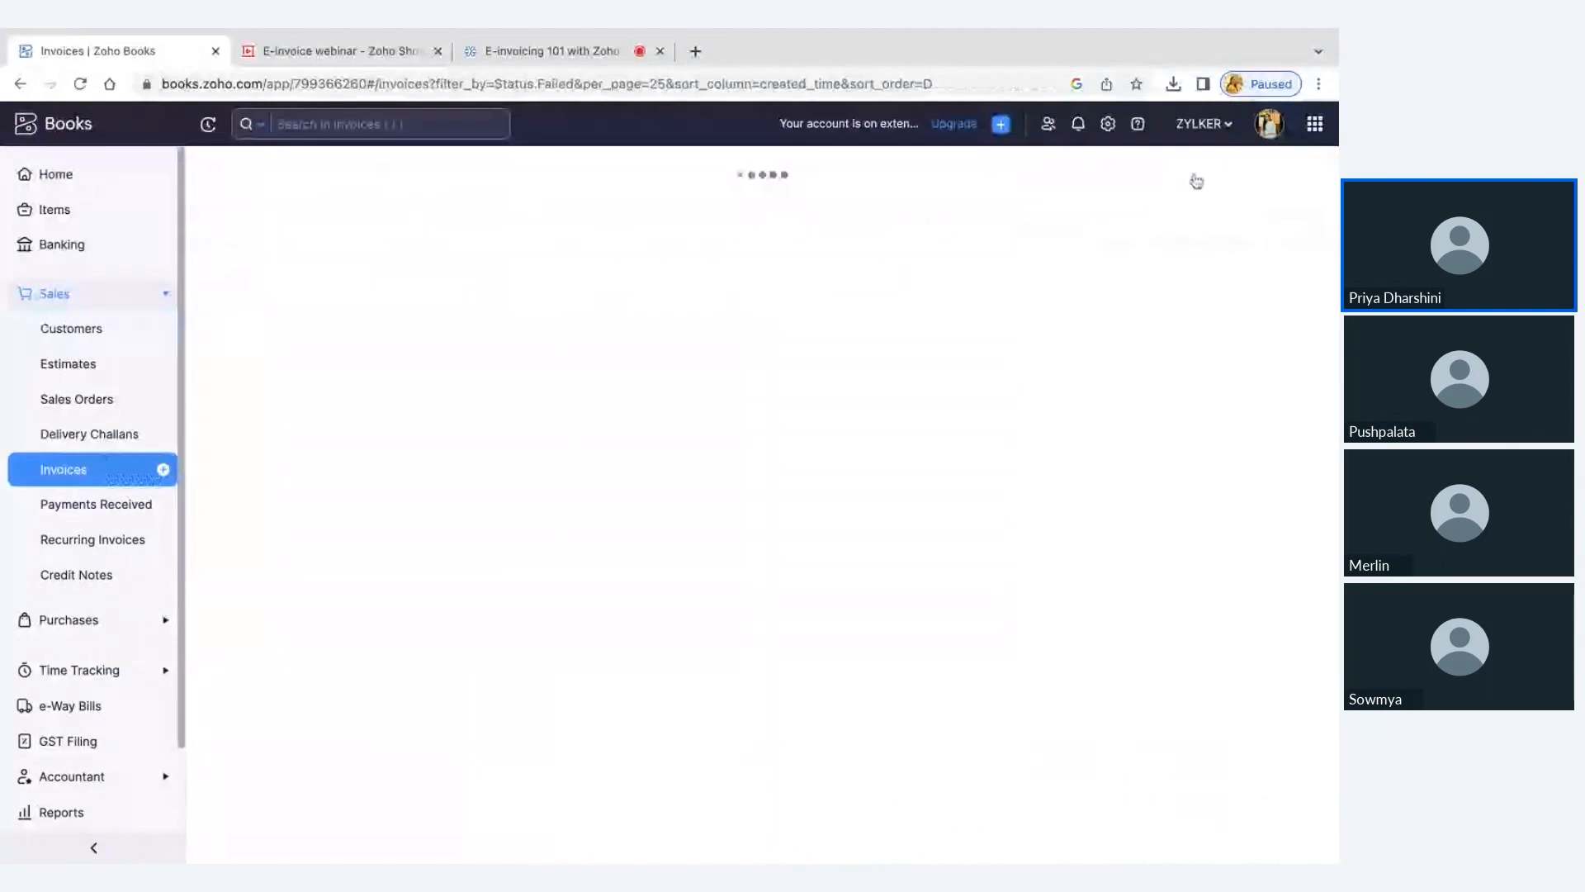
pyautogui.click(537, 248)
pyautogui.click(541, 328)
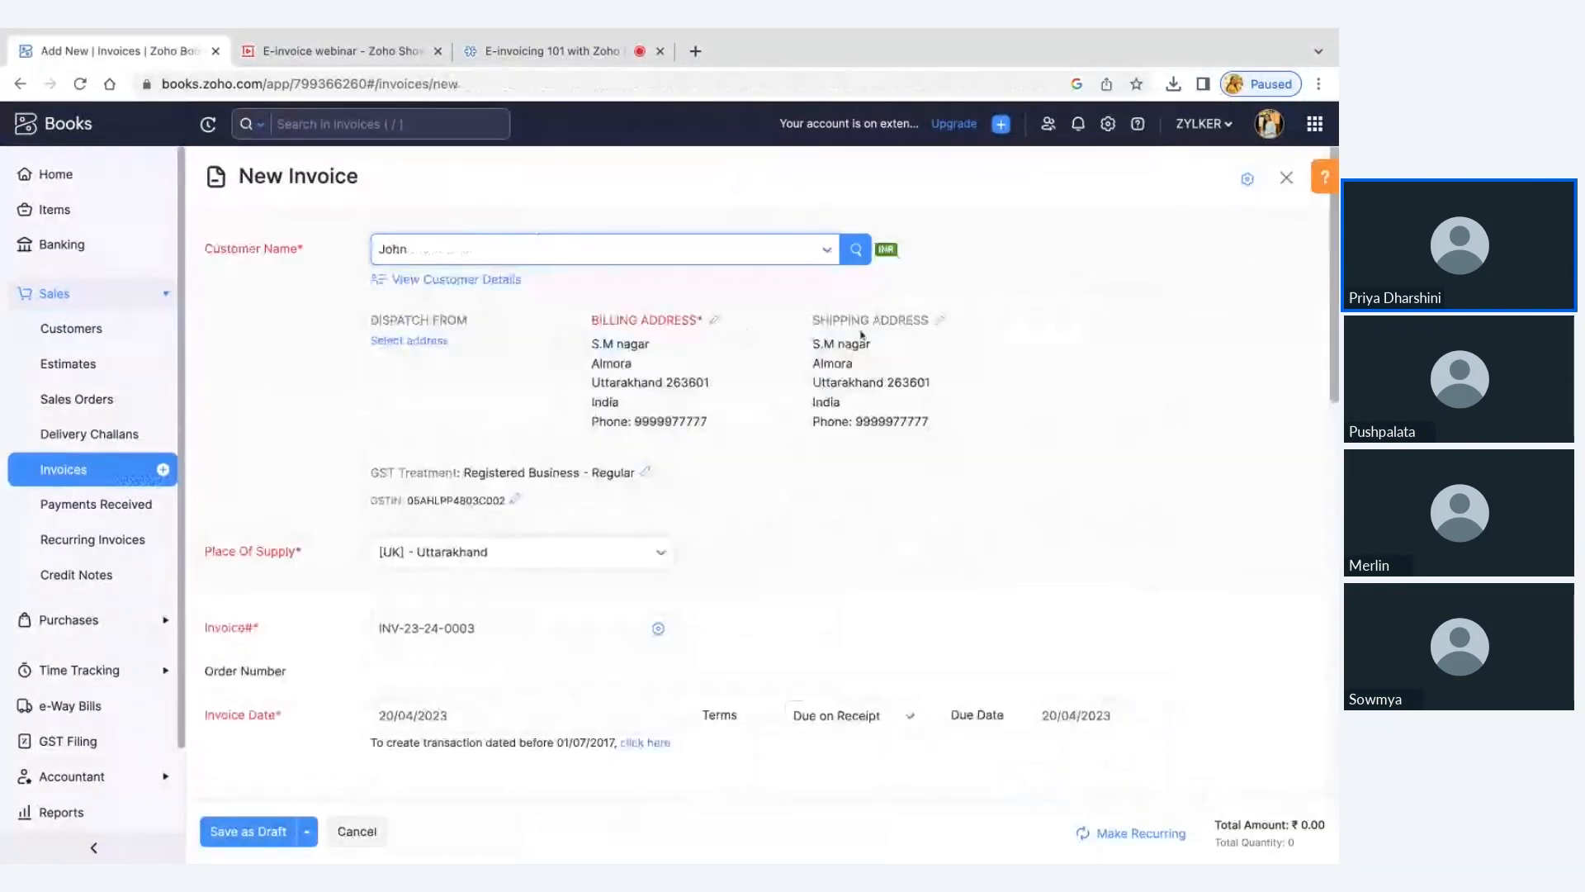
# View the saved shipping address choices on the new invoice and discard the invoice
pyautogui.click(940, 323)
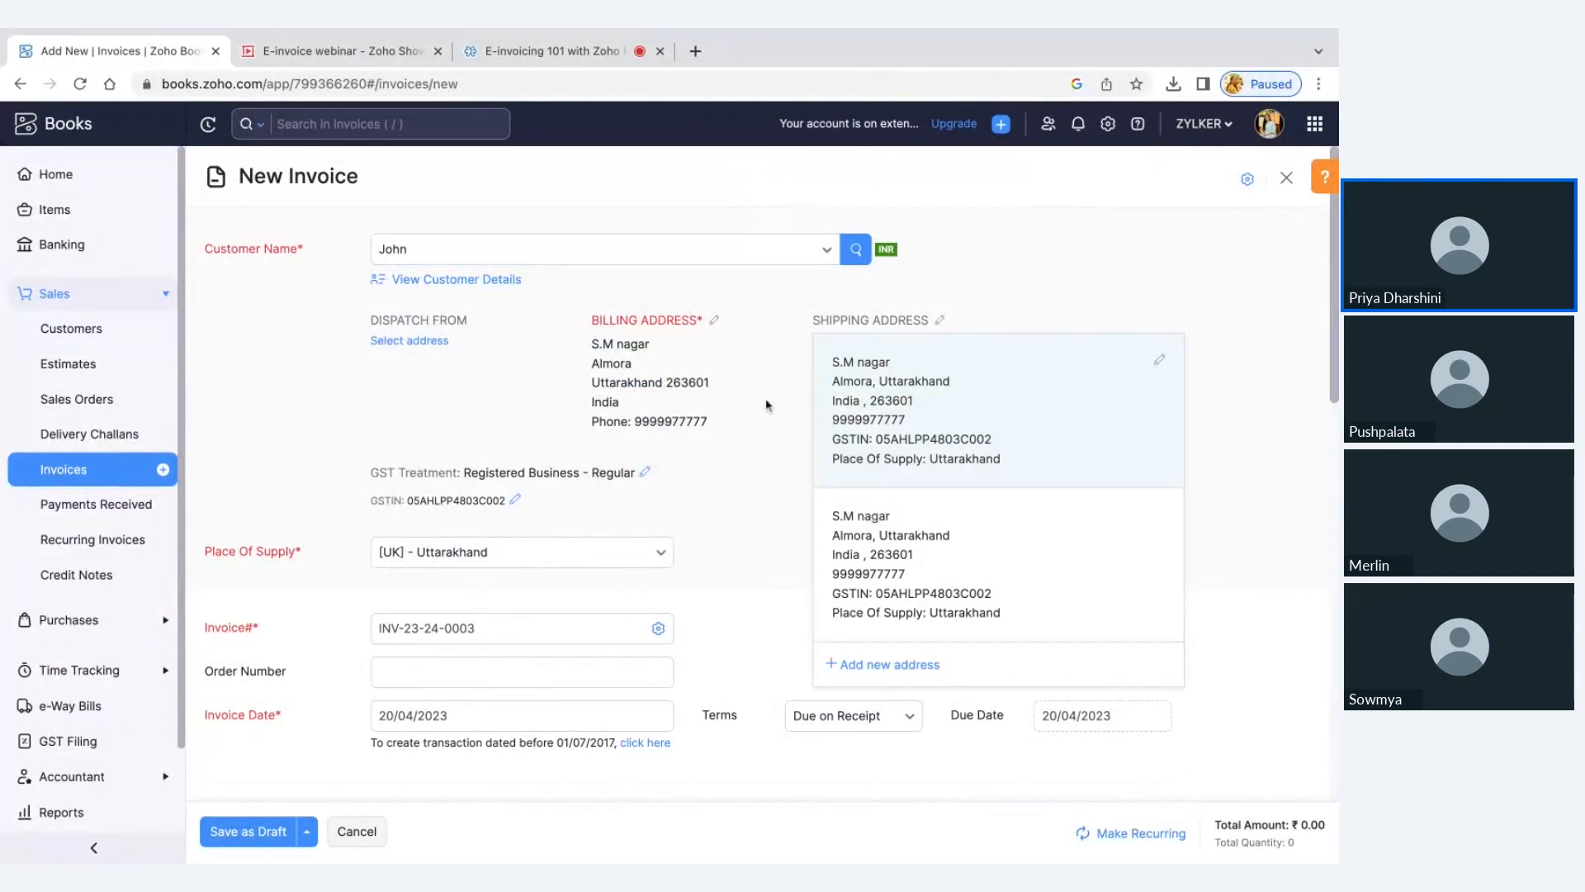
pyautogui.click(371, 834)
pyautogui.click(725, 185)
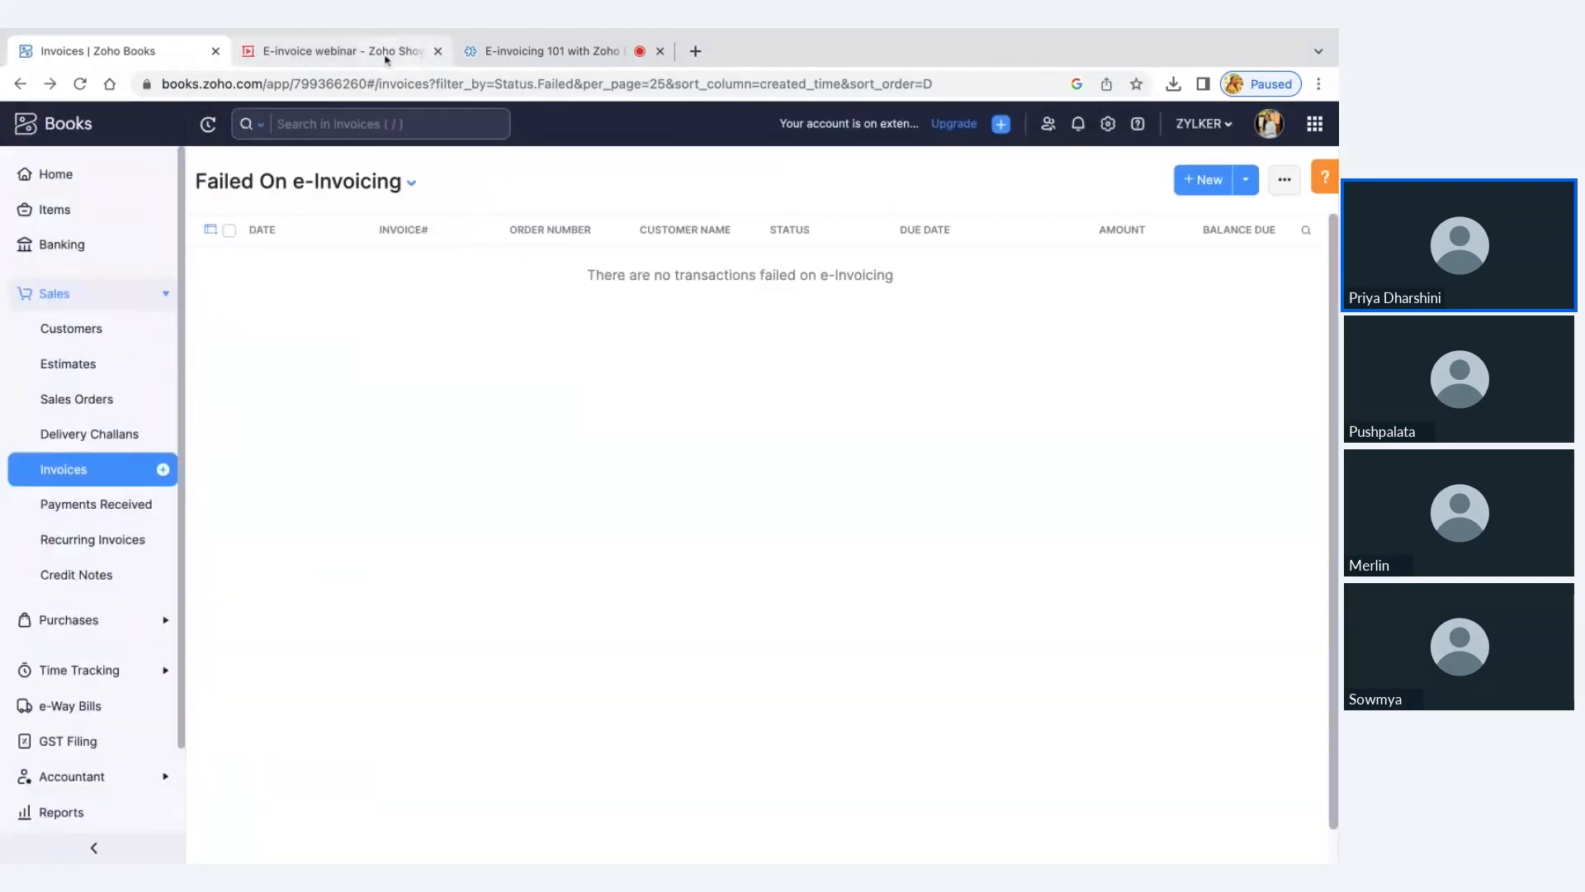
# Check the Common Errors slide in Zoho Show, and switch back to Zoho Books to open a new item form
pyautogui.click(384, 55)
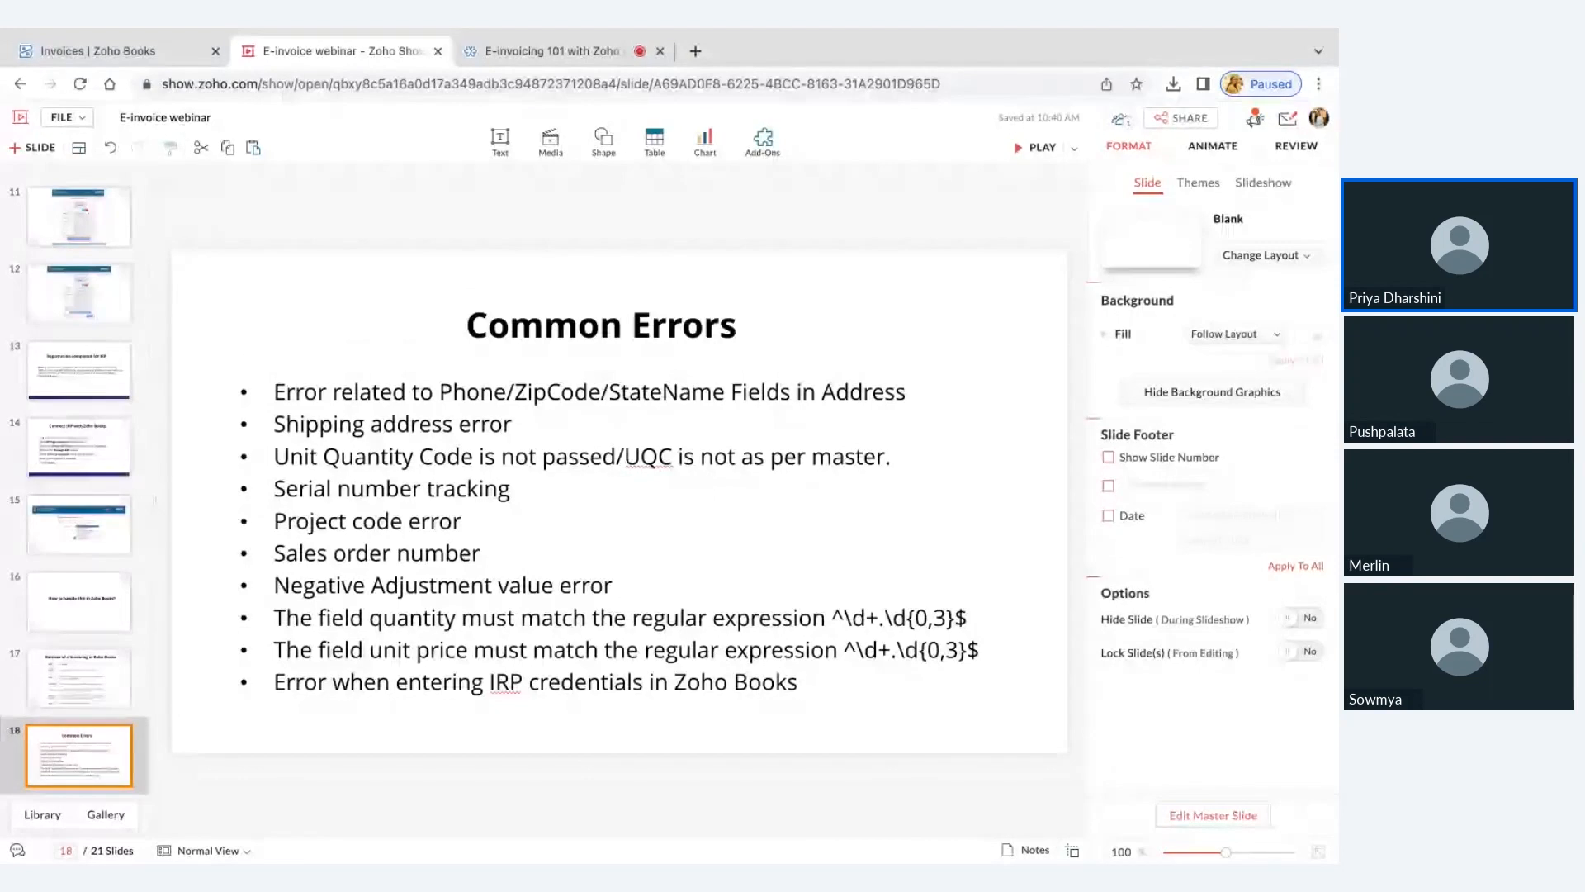
pyautogui.click(138, 58)
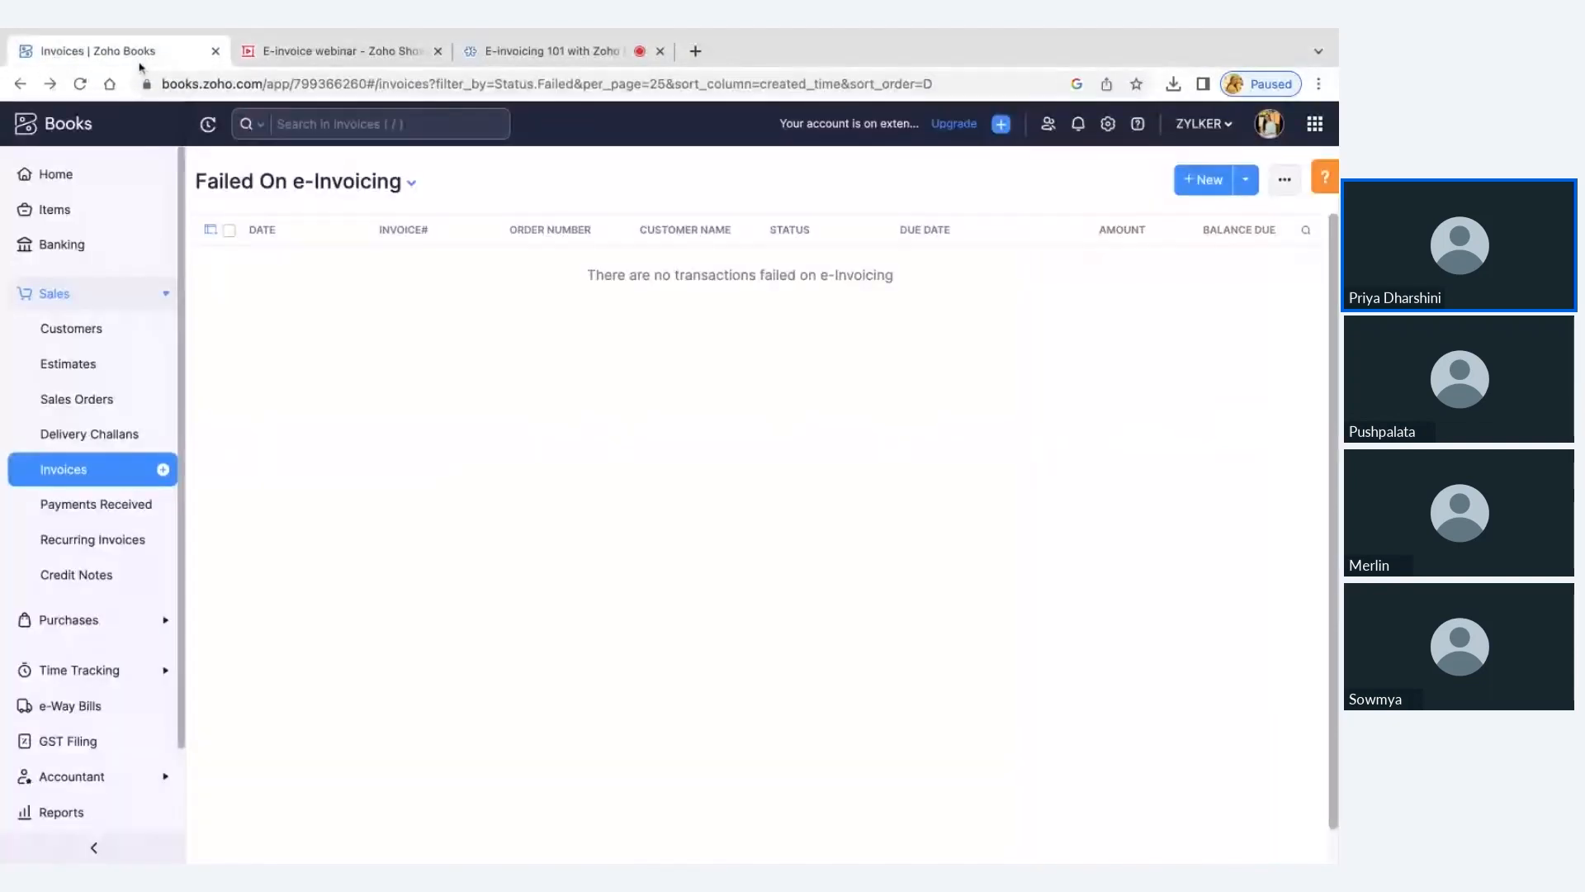
pyautogui.click(91, 209)
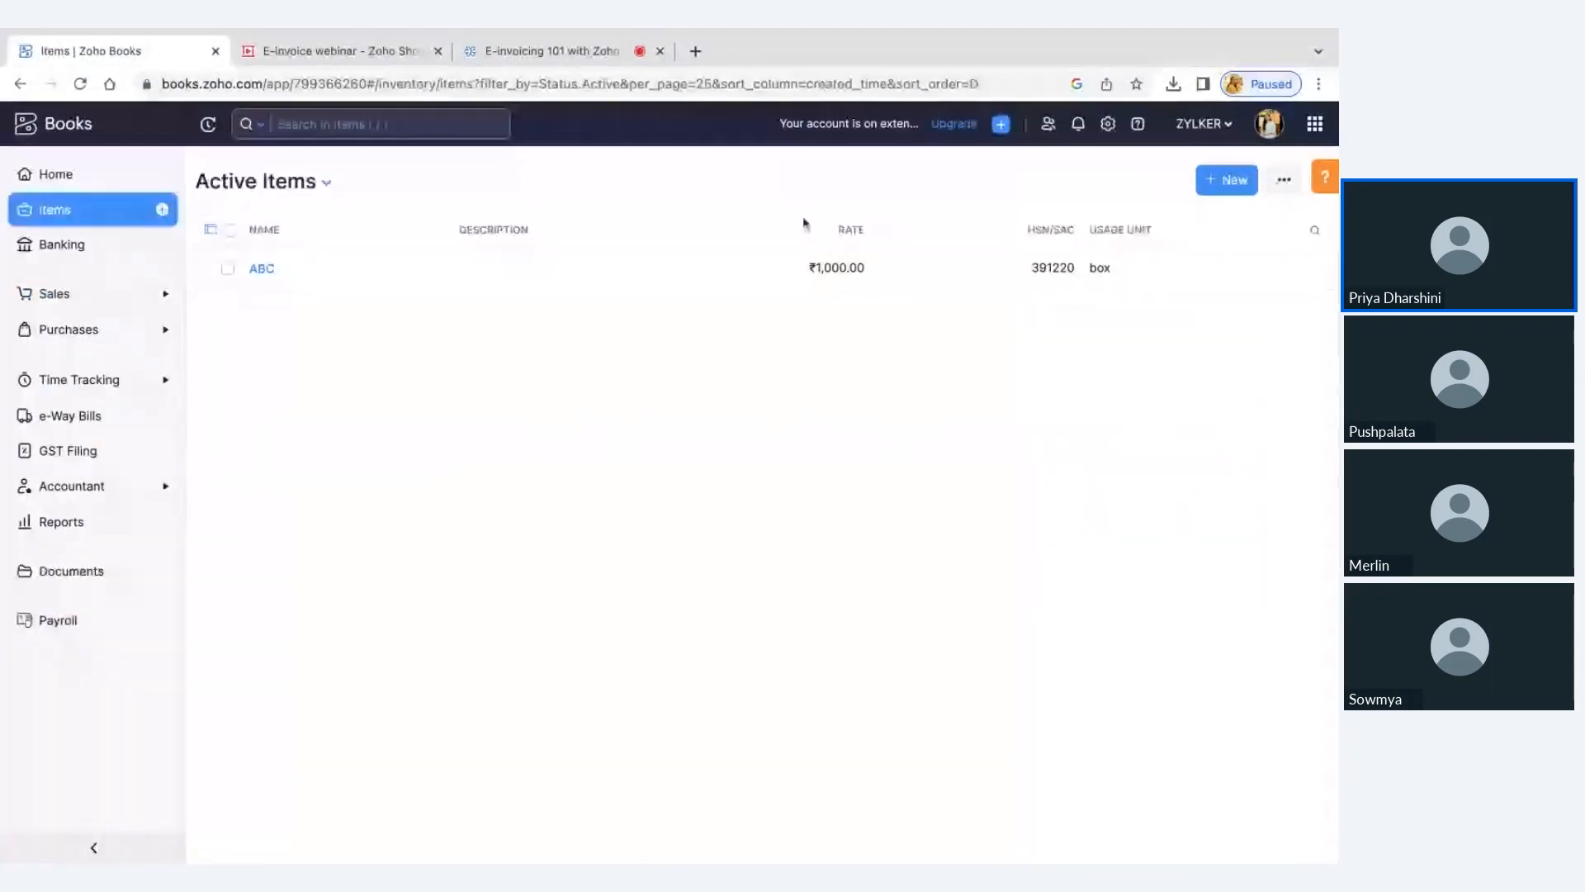
pyautogui.click(1226, 183)
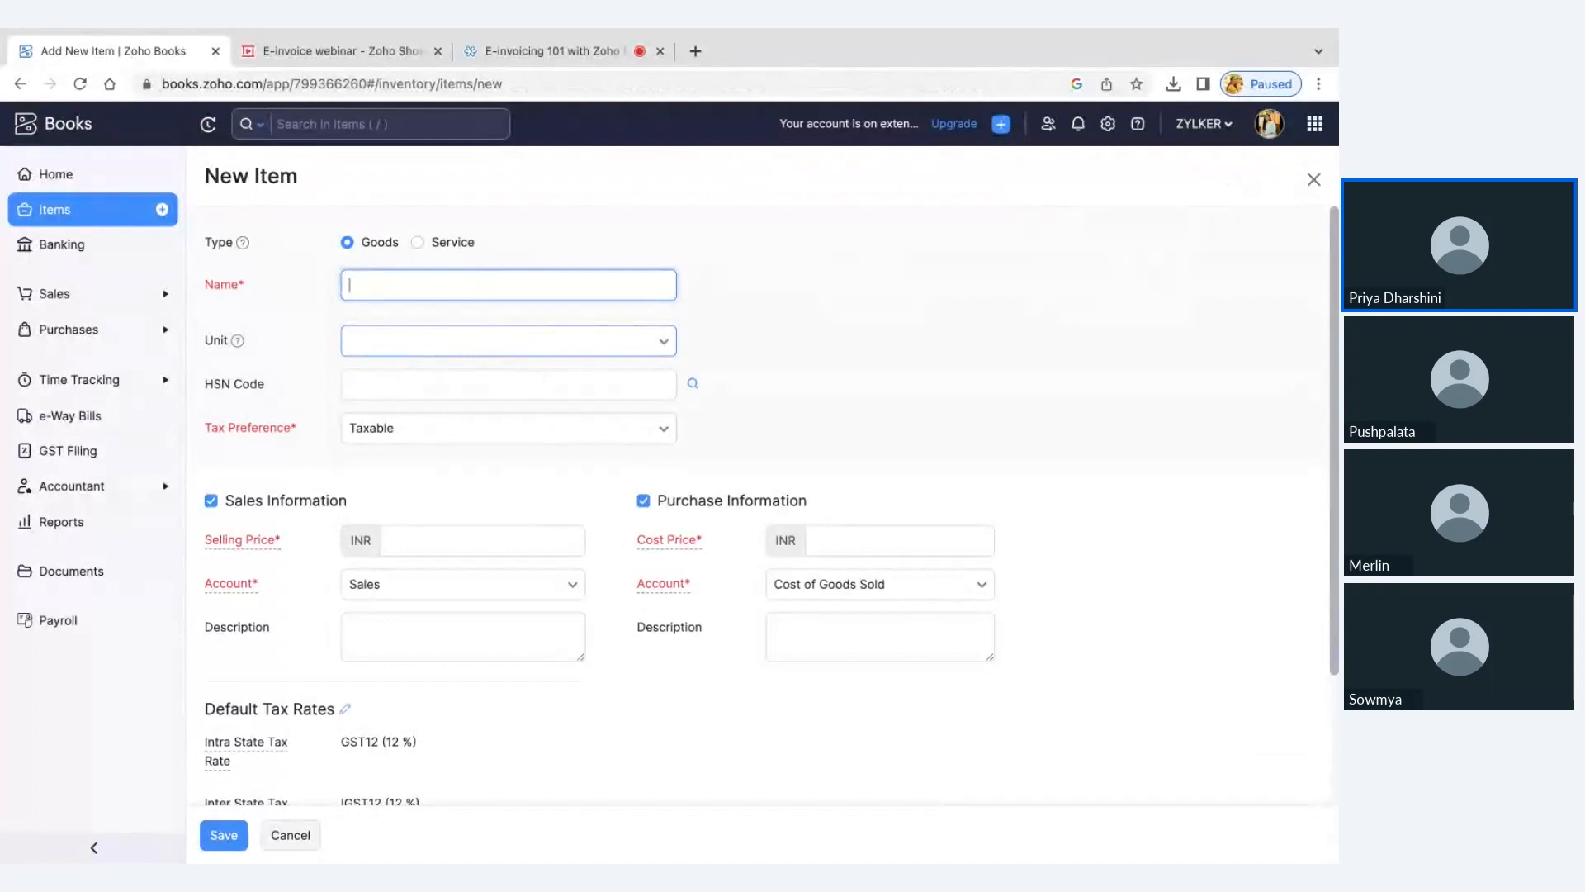
# Open the unit configuration from the new item's Unit choices and review the Unique Quantity Code (UQC) assigned to each unit
pyautogui.click(458, 341)
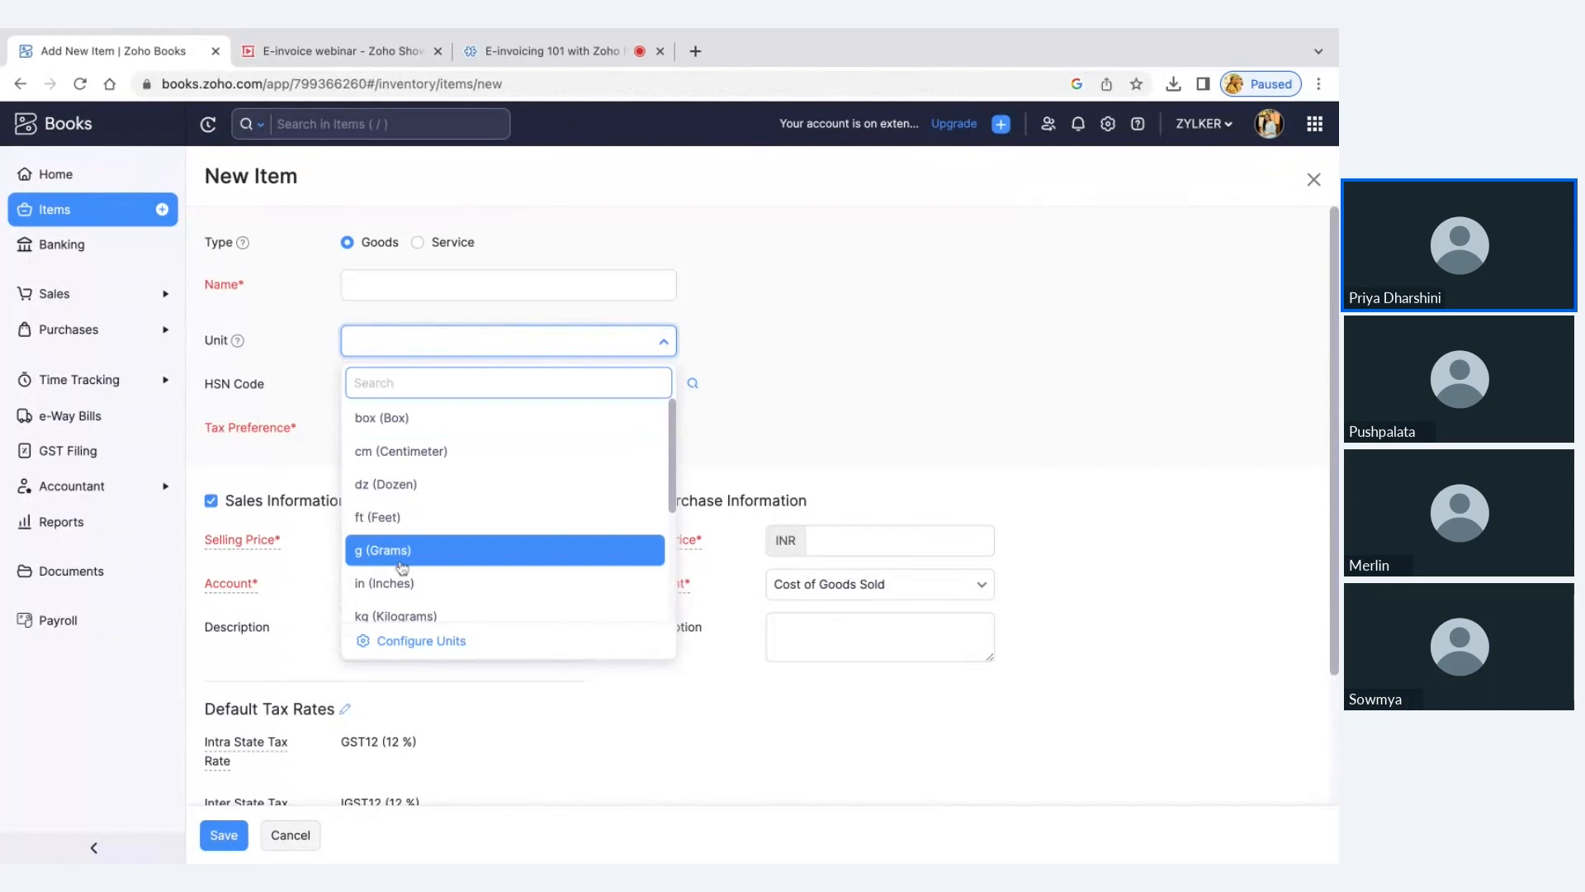
pyautogui.click(420, 641)
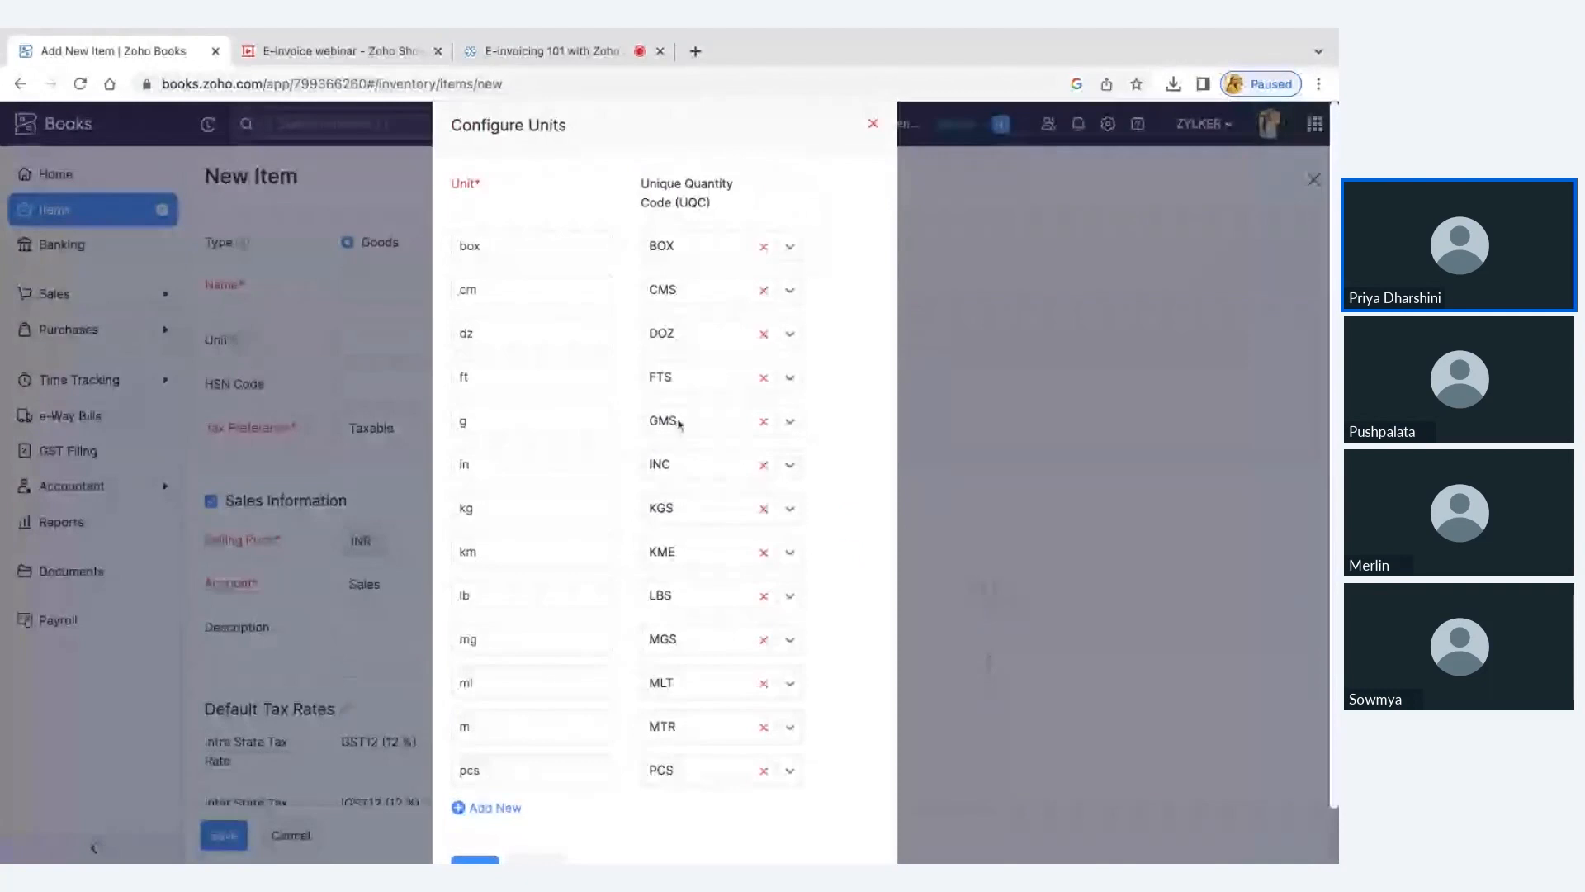
pyautogui.tripleClick(637, 185)
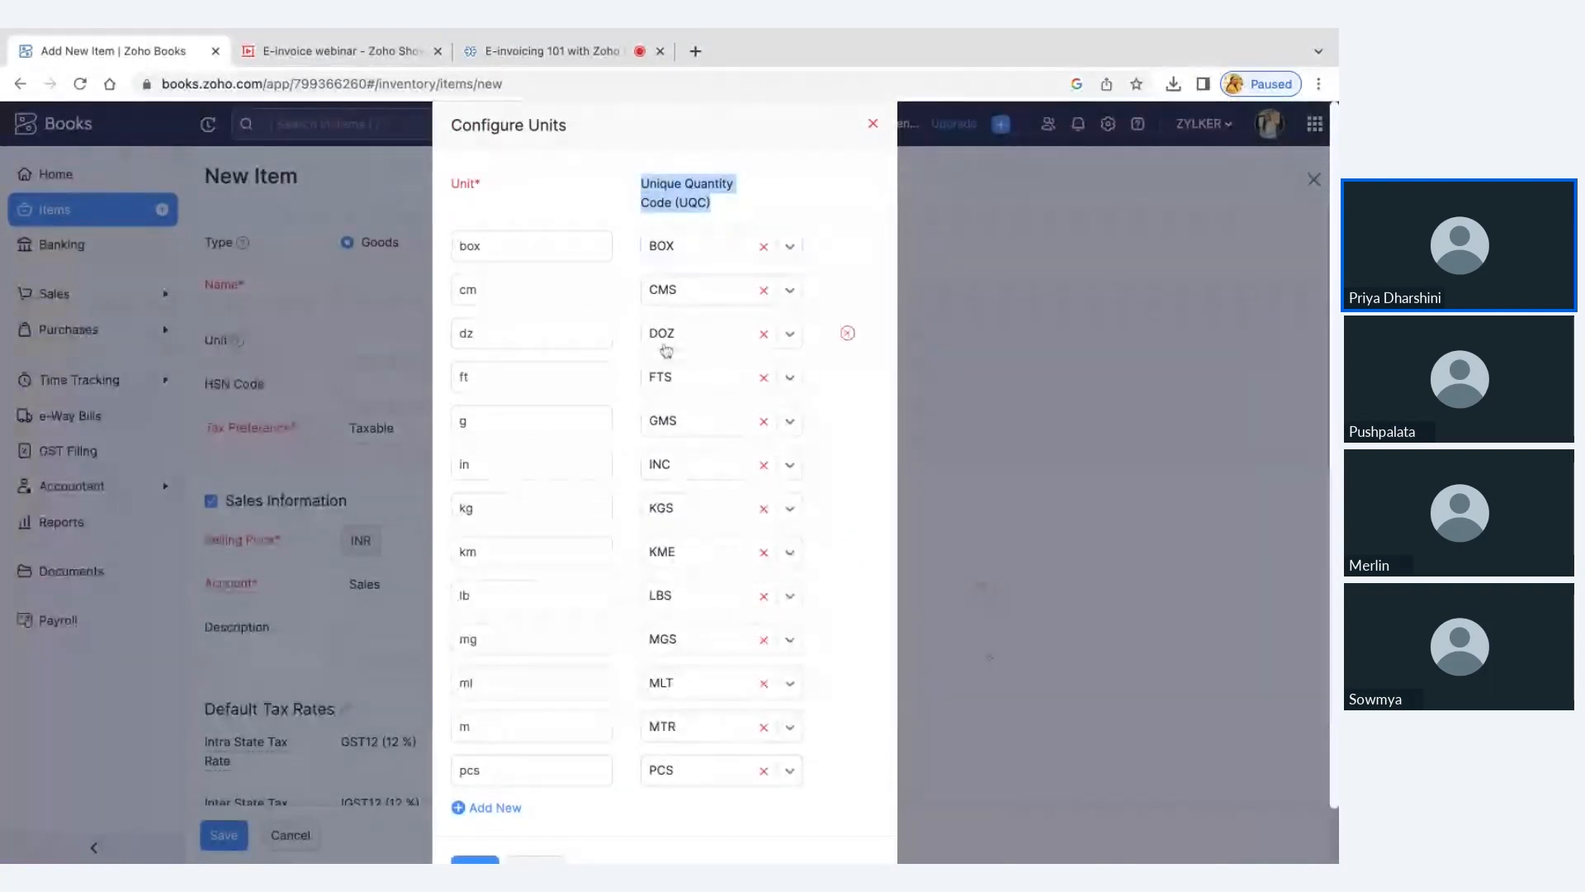
pyautogui.scroll(-1, 647, 553)
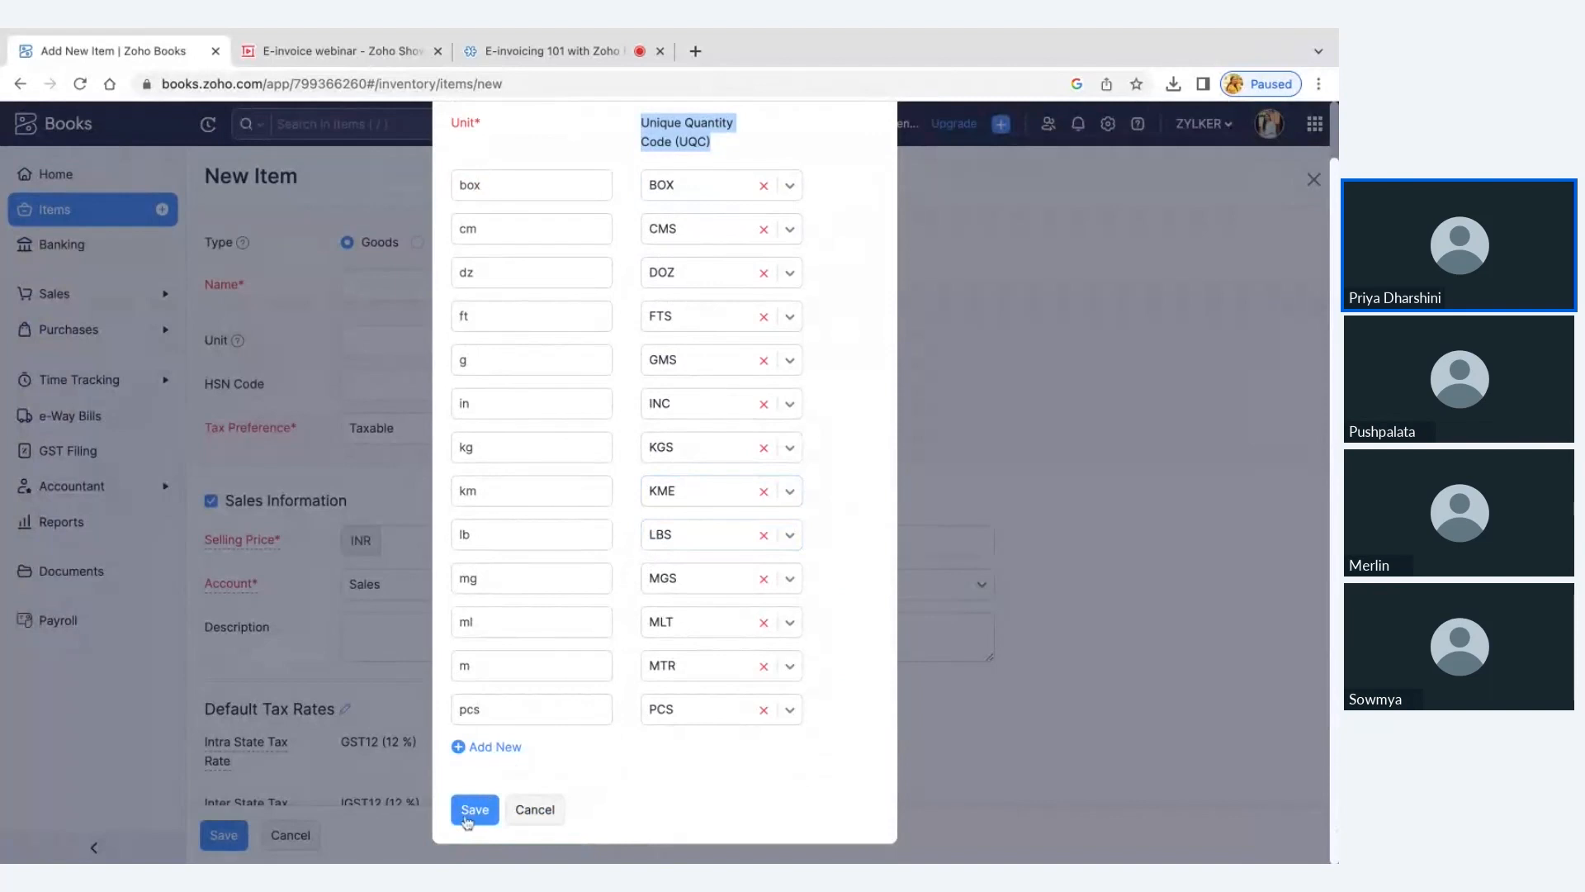
# Save the unit configuration, and discard the new item after trying to save it without any details
pyautogui.click(468, 816)
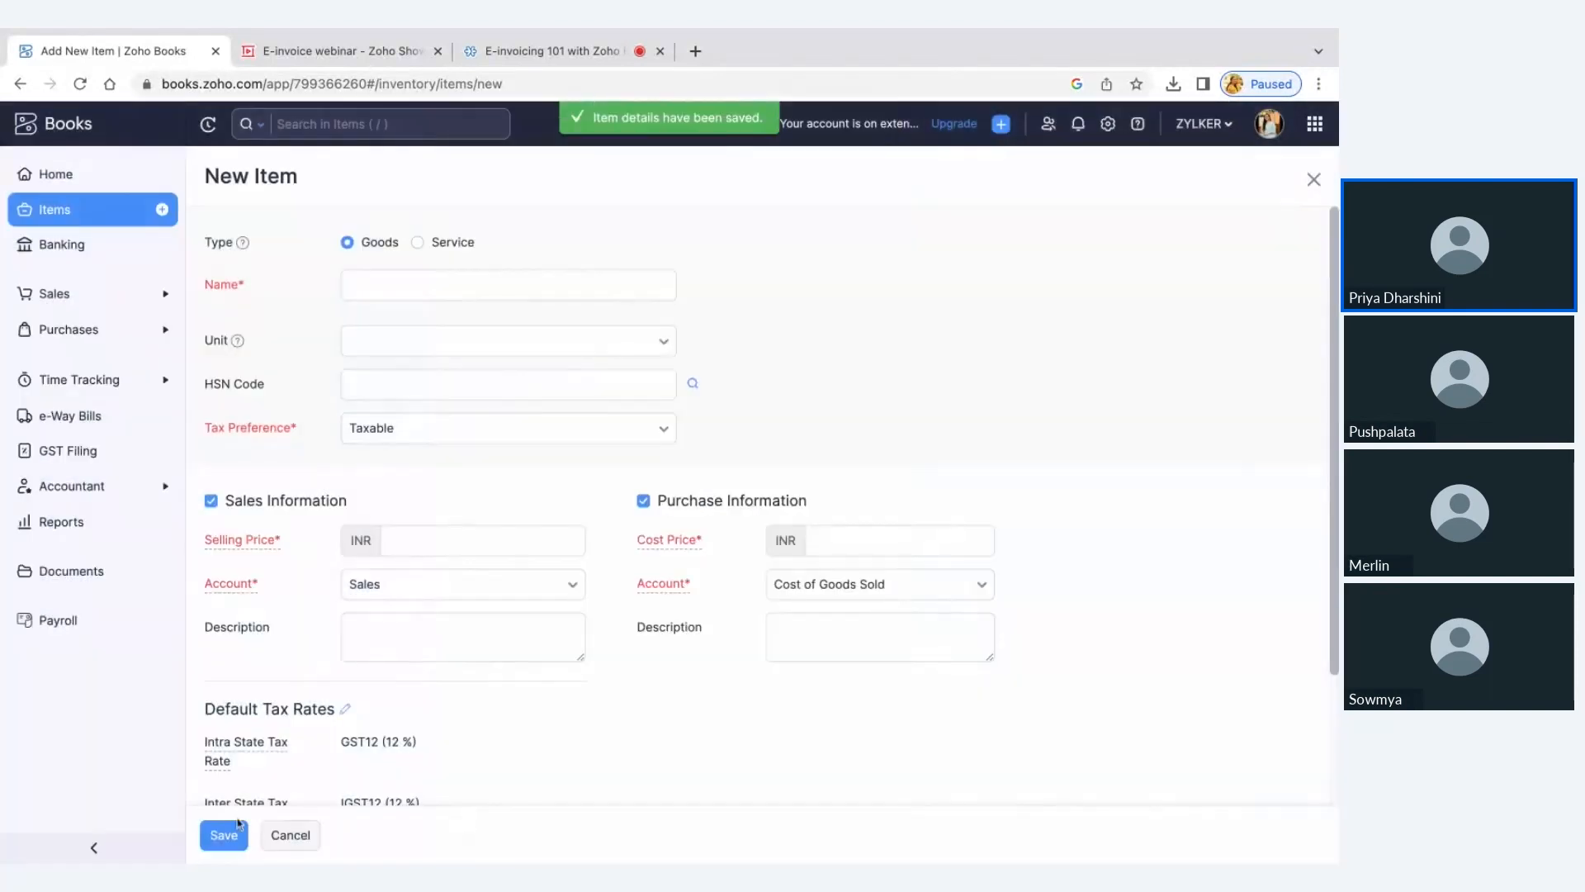
pyautogui.click(215, 836)
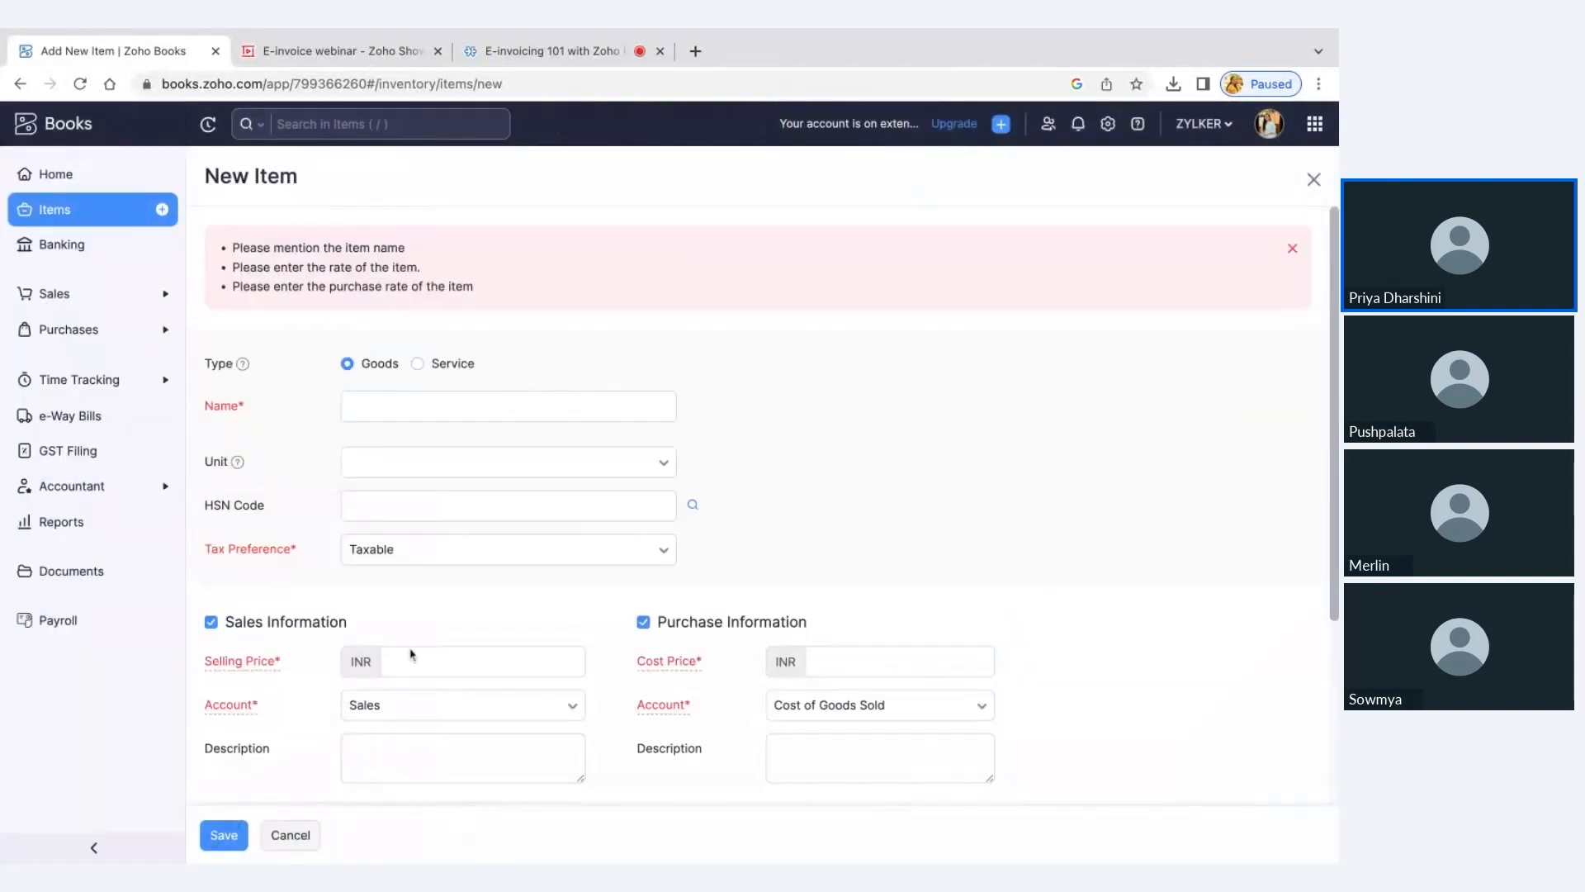
pyautogui.click(303, 835)
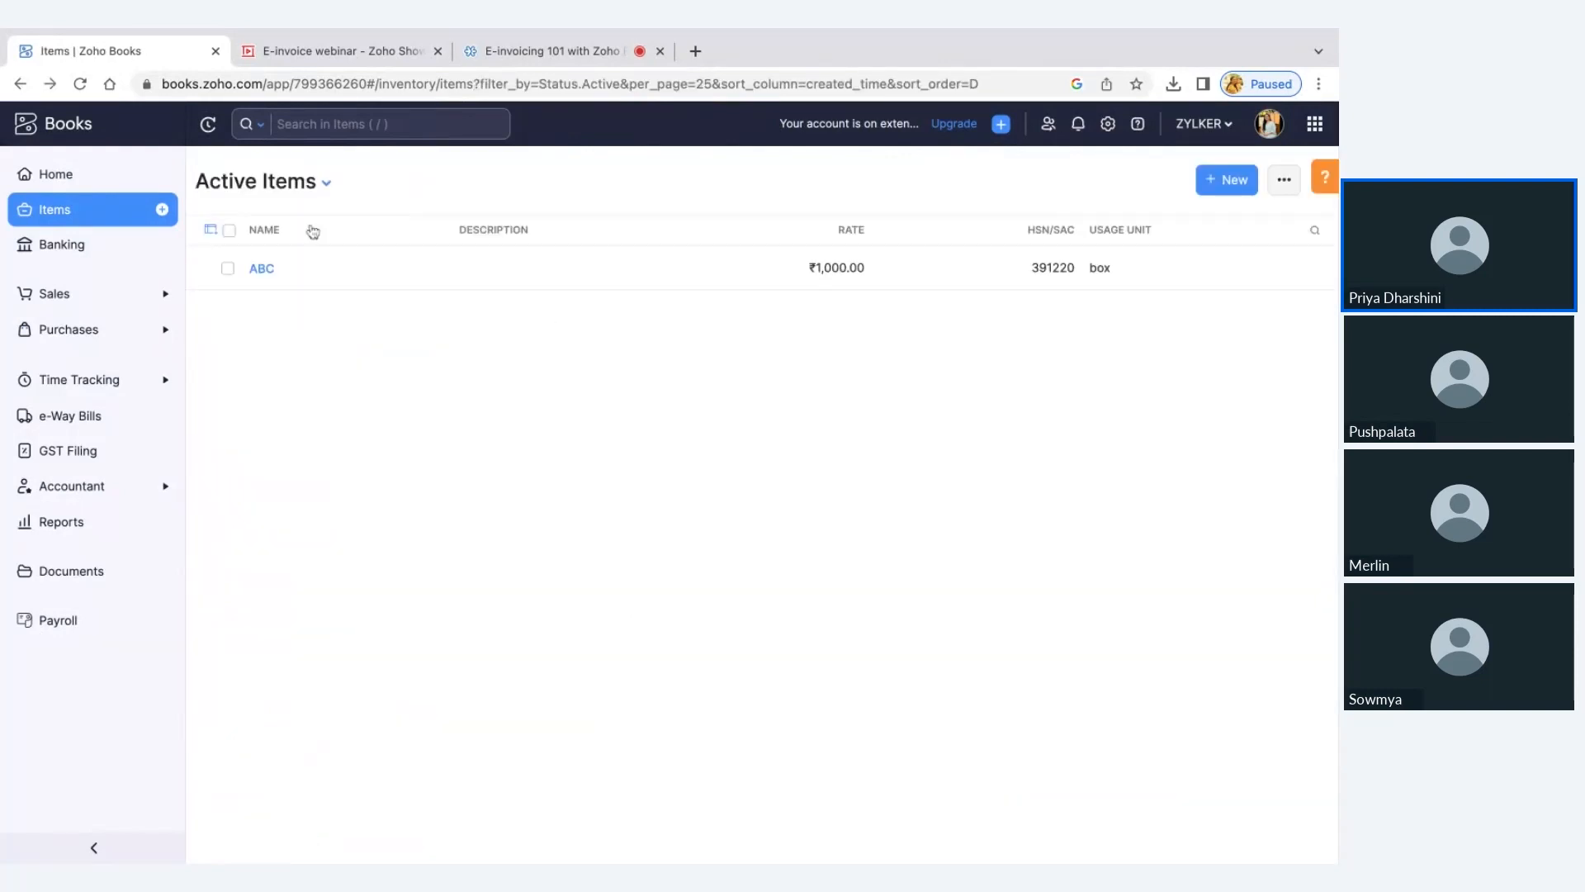
# Open draft invoice INV-23-24-0002 from the sales invoices for editing
pyautogui.click(111, 295)
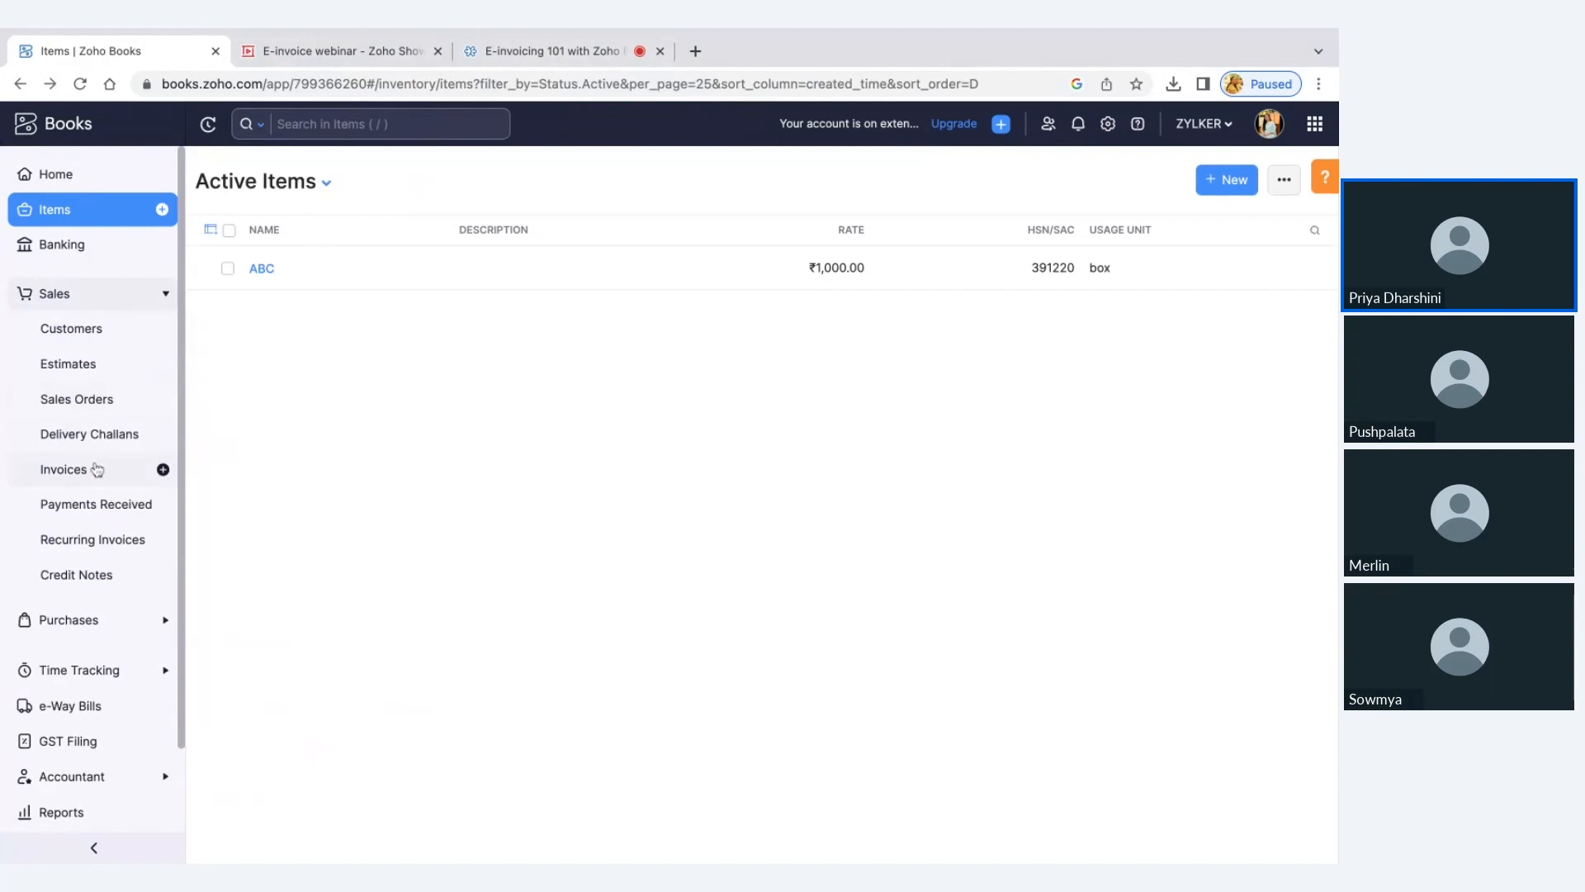
pyautogui.click(95, 469)
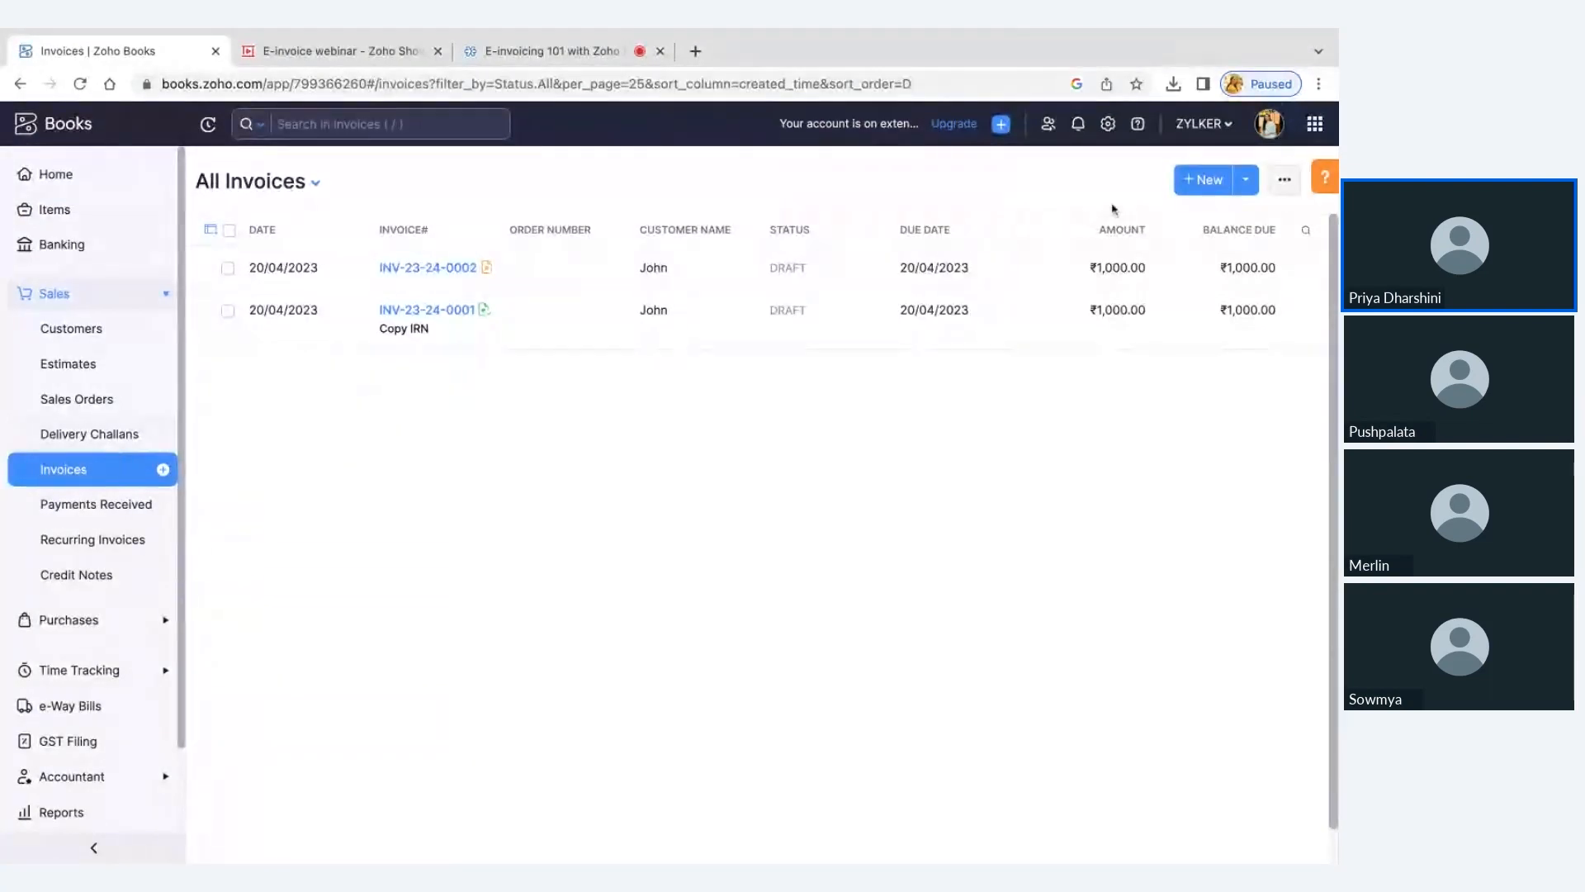
pyautogui.click(1124, 288)
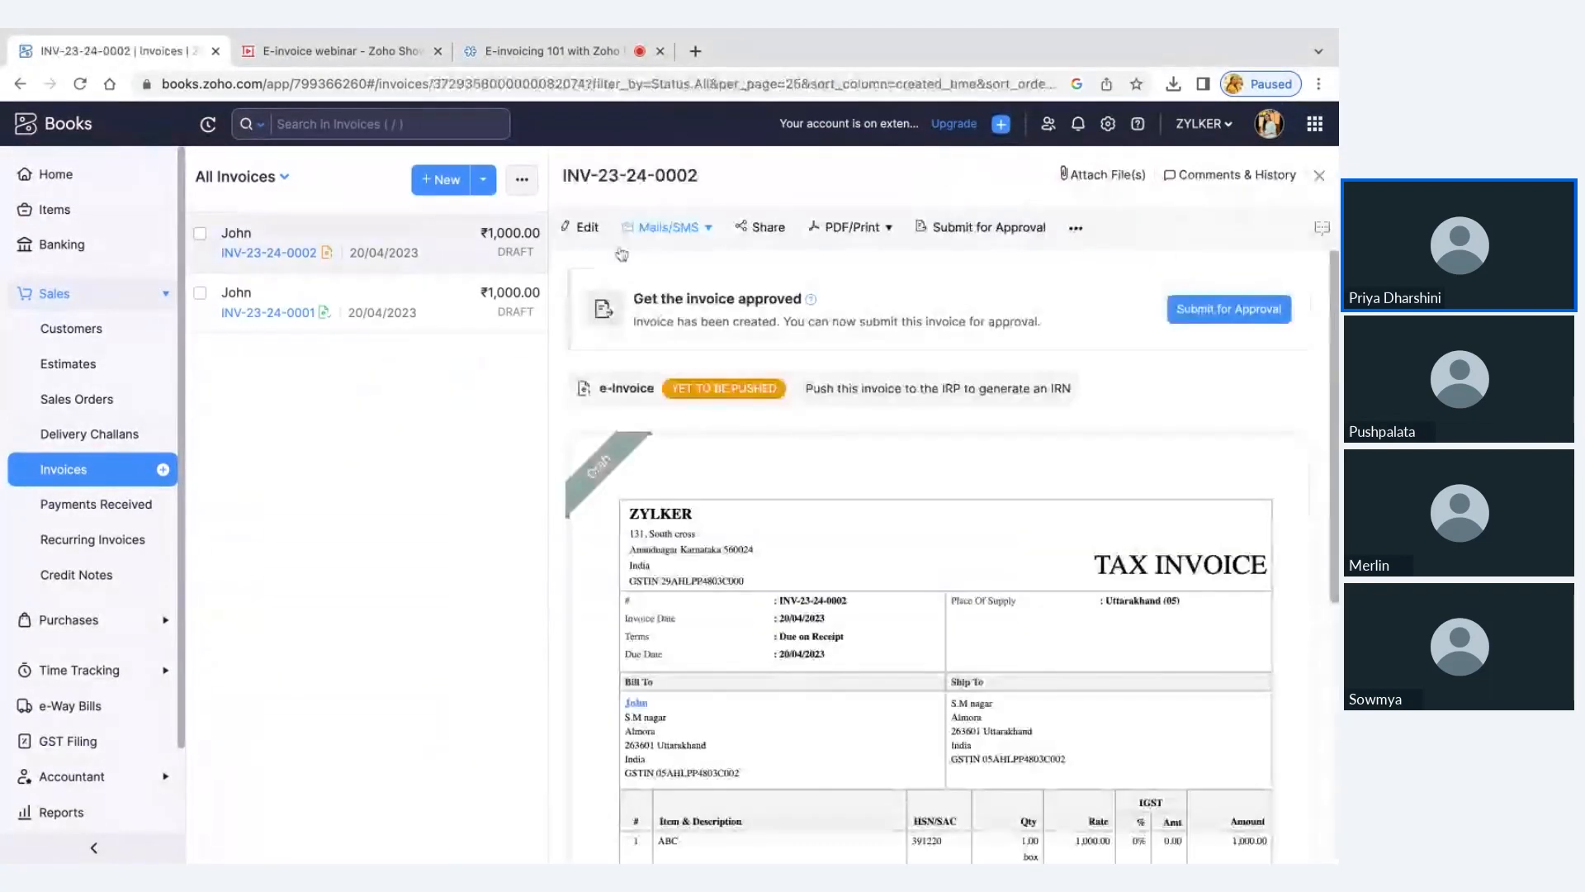
pyautogui.click(591, 231)
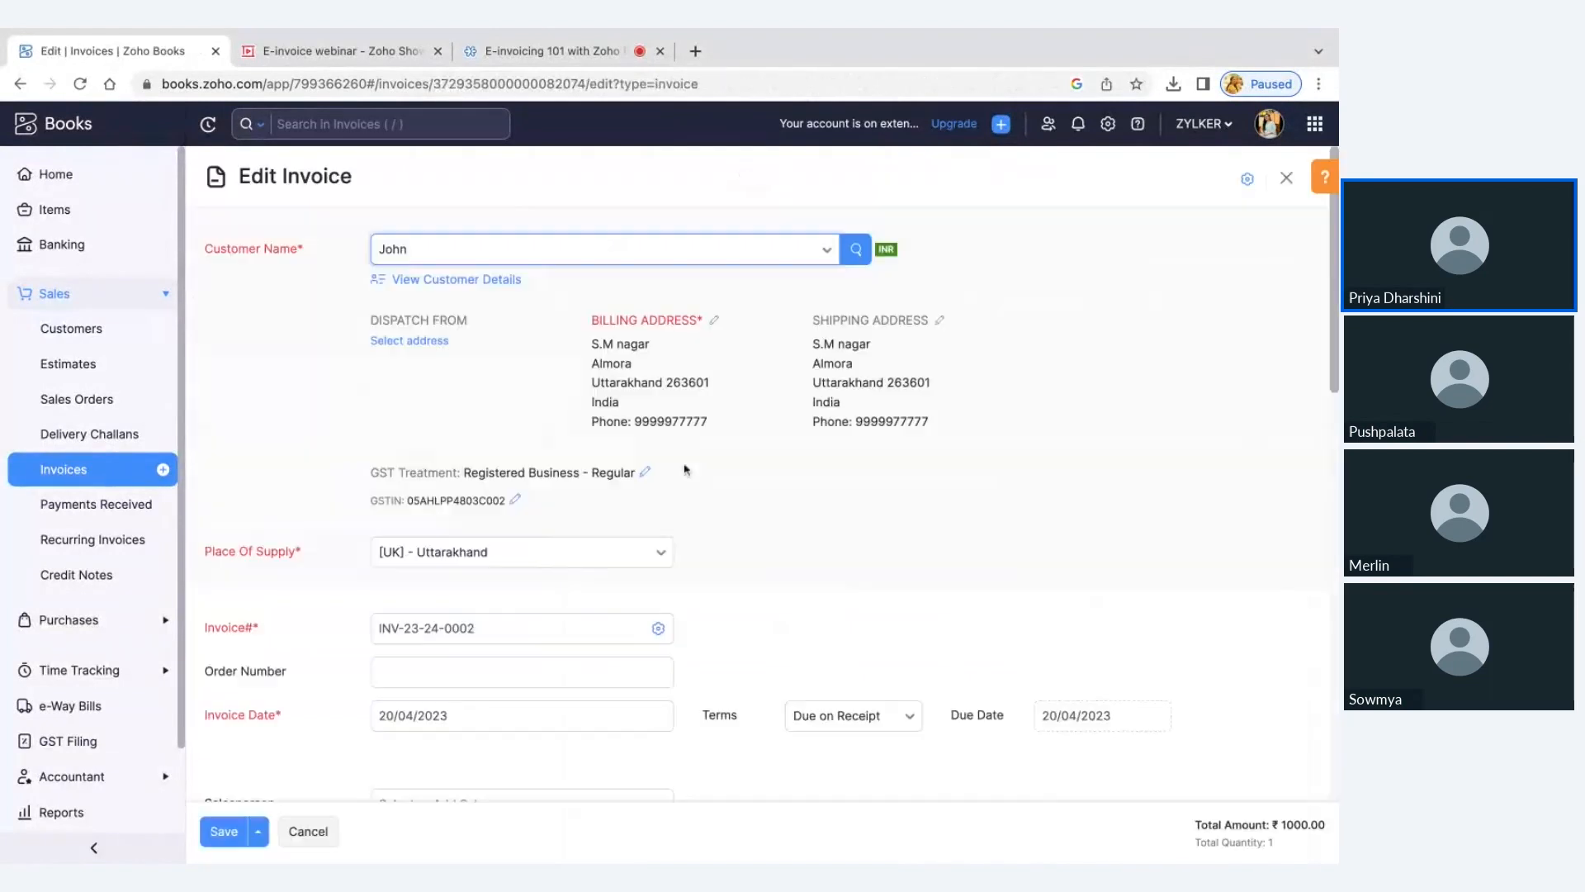
# Review the ABC line's quantity, unit and HSN code in the invoice's item table and save the invoice
pyautogui.scroll(-5, 685, 469)
pyautogui.click(319, 618)
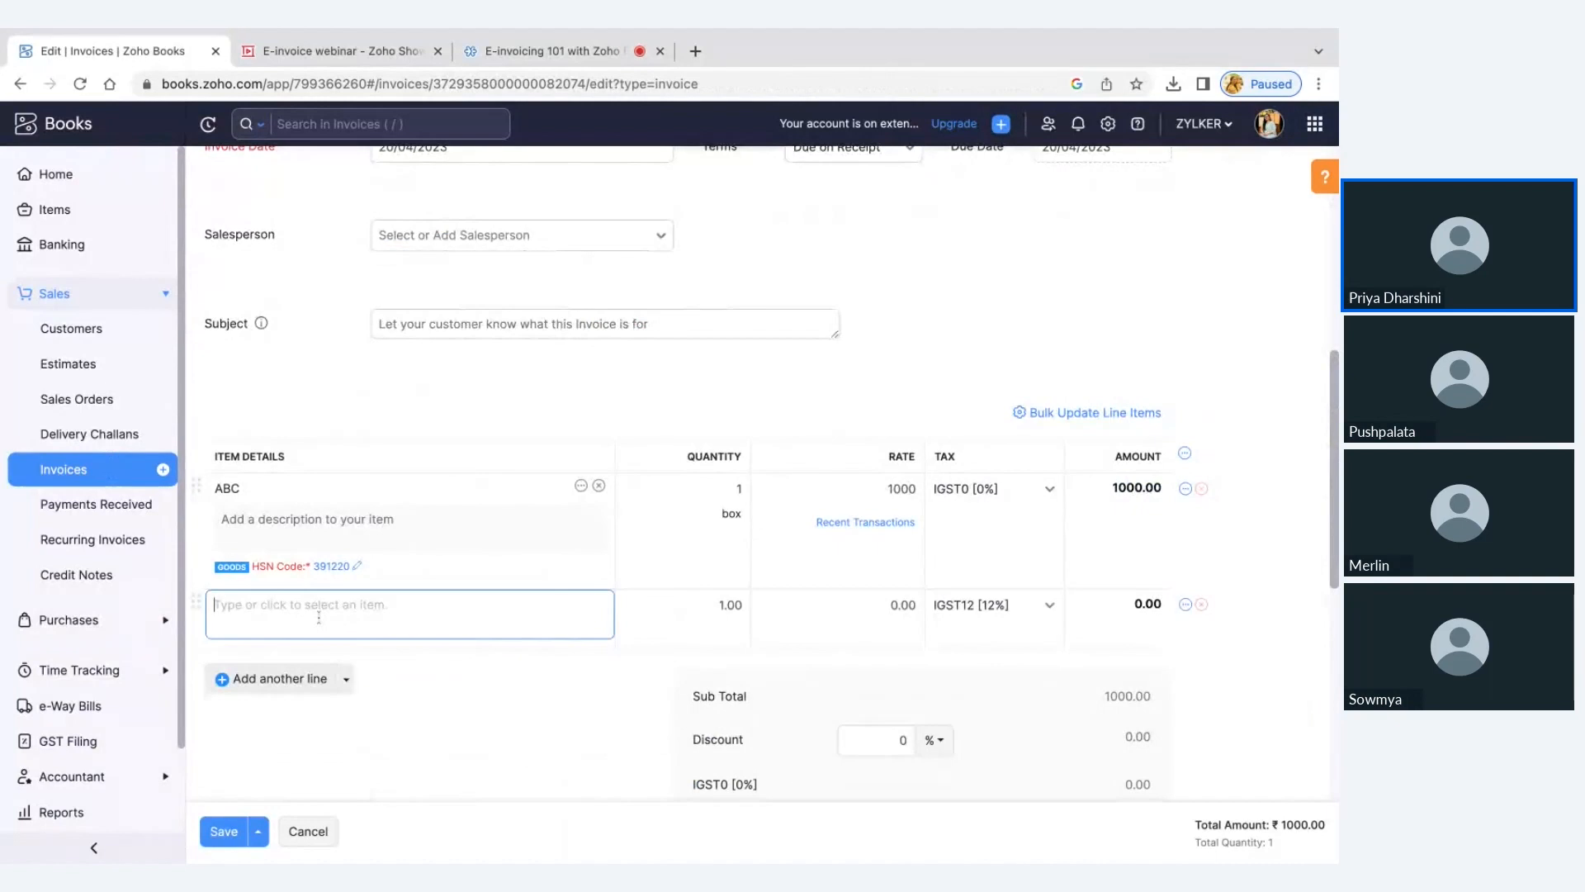
pyautogui.click(319, 618)
pyautogui.click(319, 619)
pyautogui.click(1202, 435)
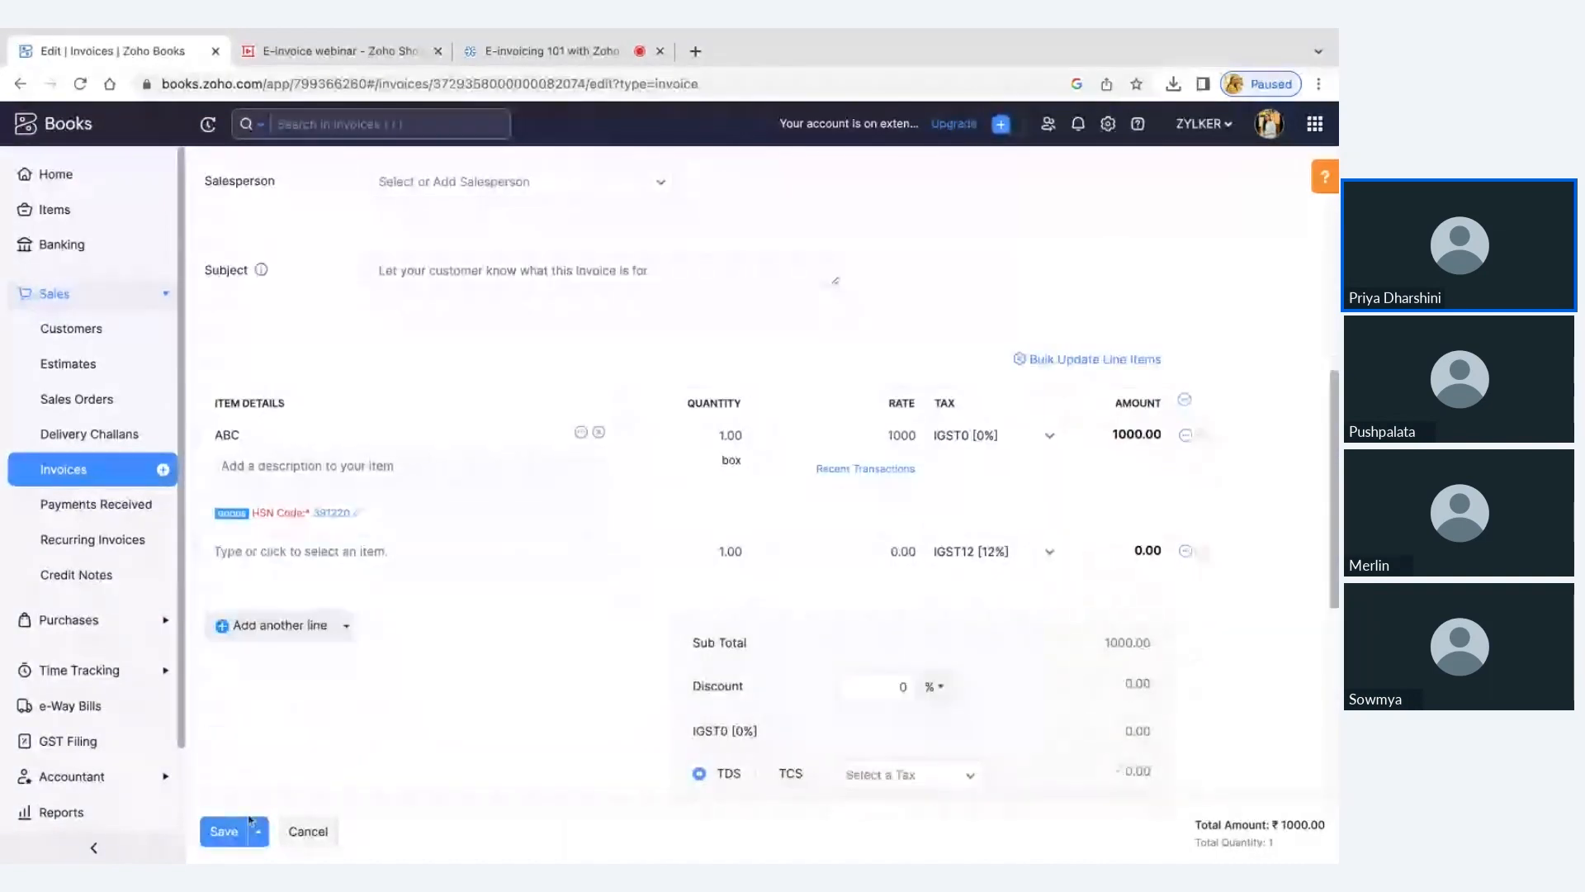
pyautogui.click(226, 833)
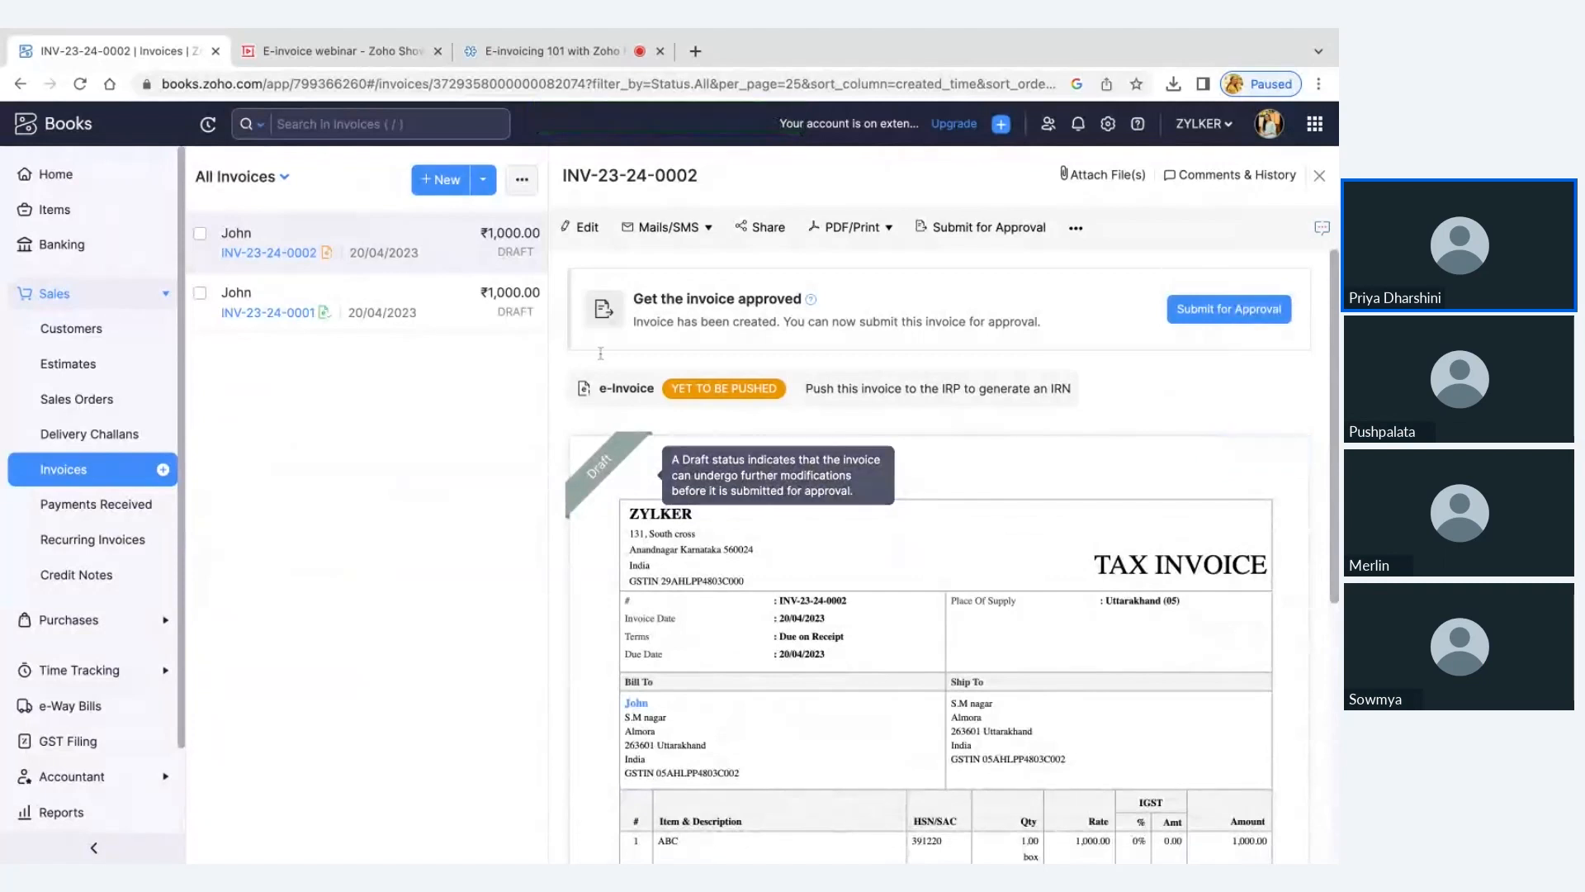
# Point out the project code error on the Common Errors slide in Zoho Show, and switch back to Zoho Books
pyautogui.click(352, 54)
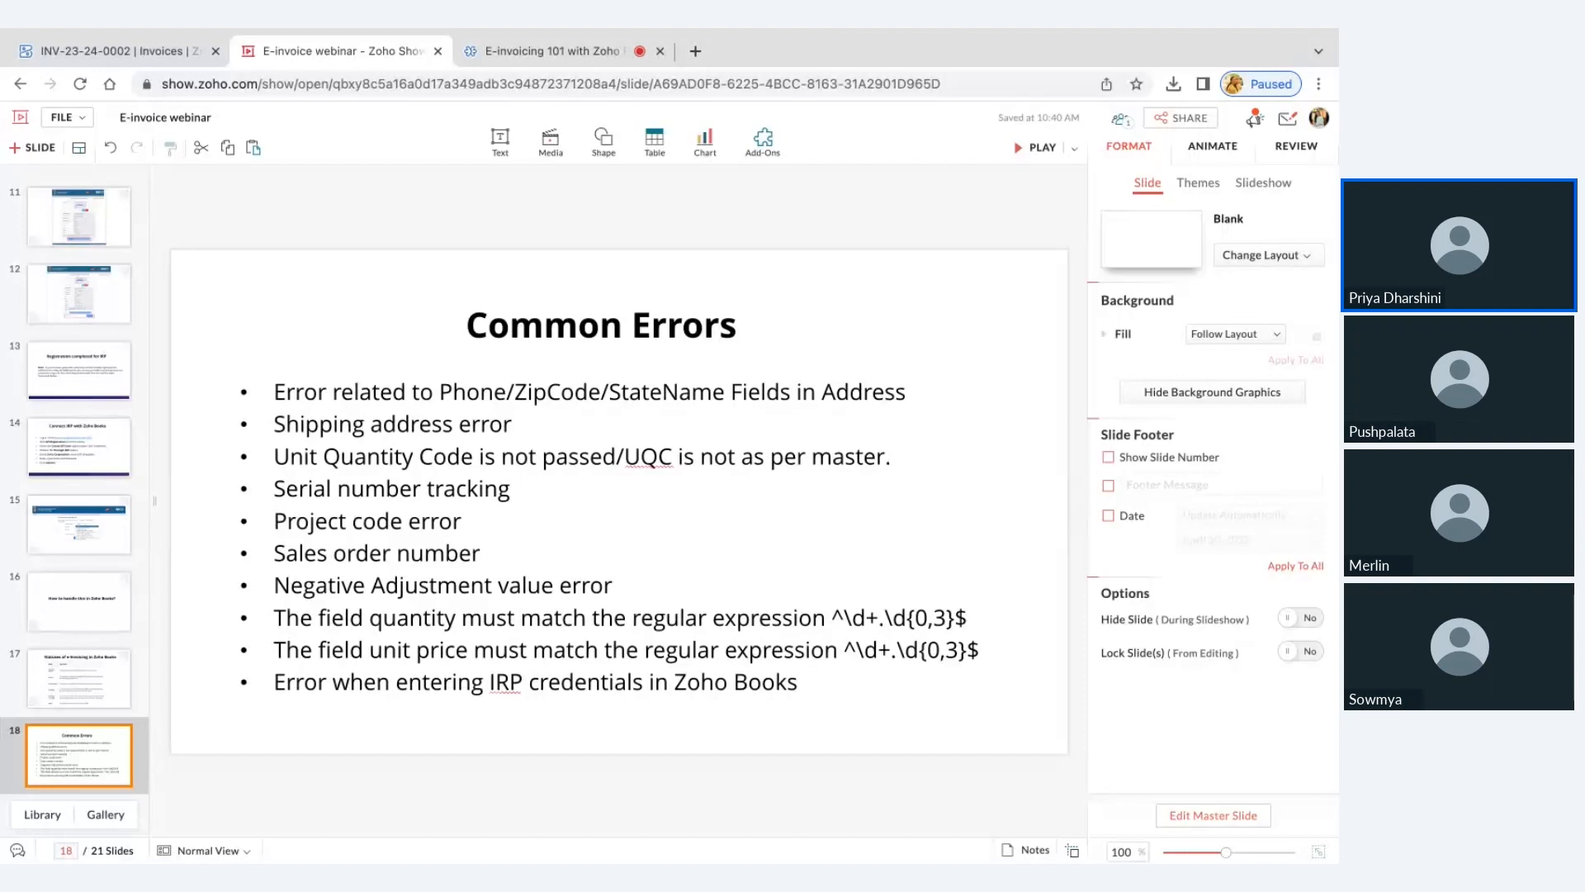
pyautogui.click(371, 522)
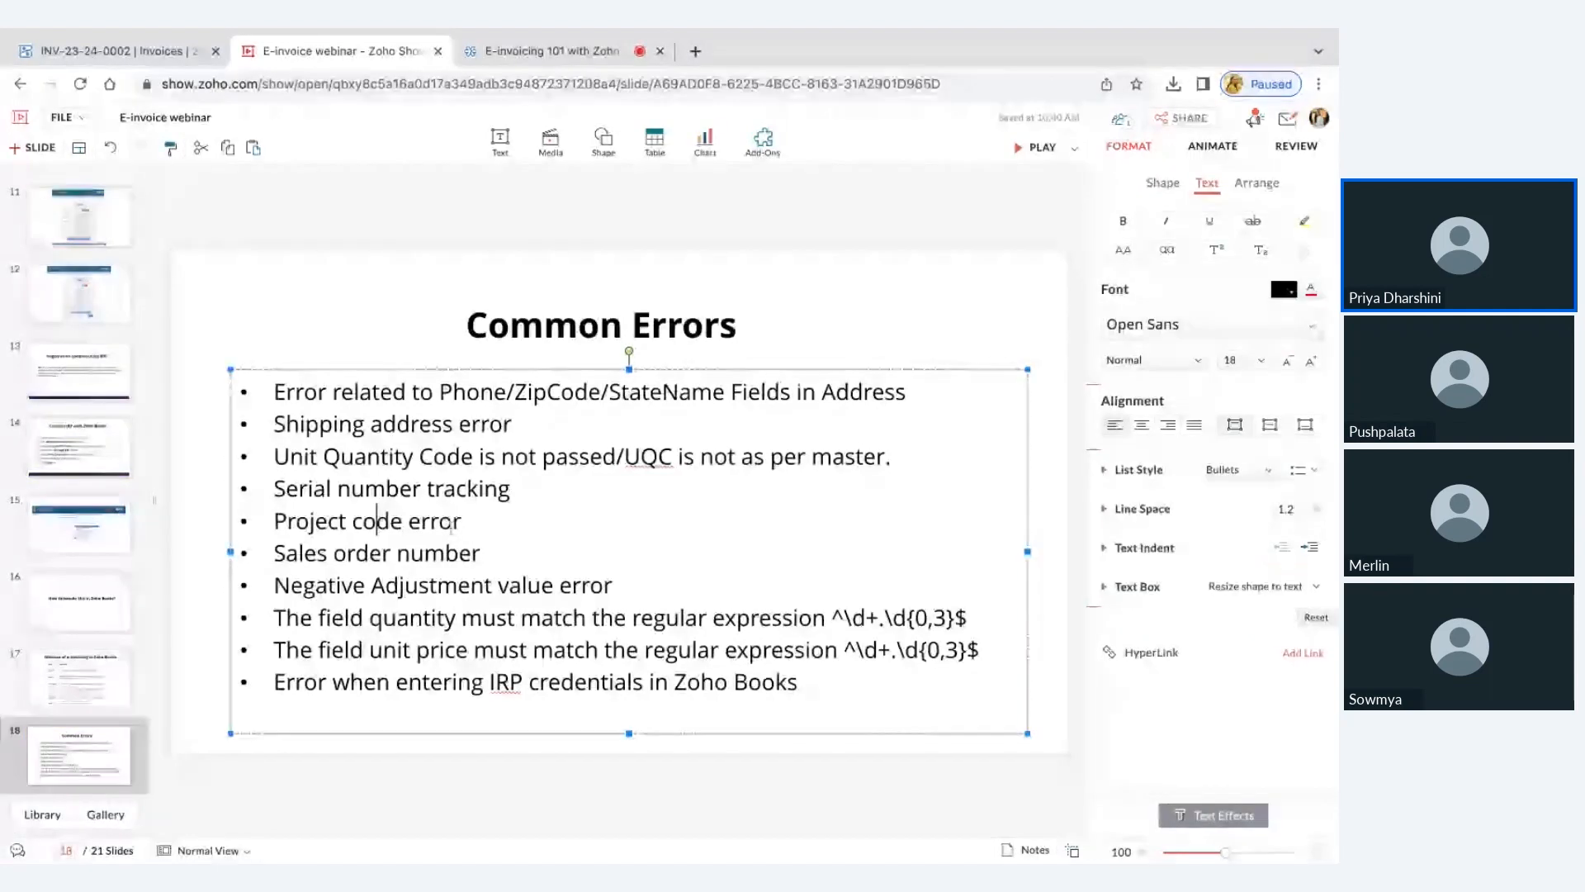
pyautogui.click(760, 363)
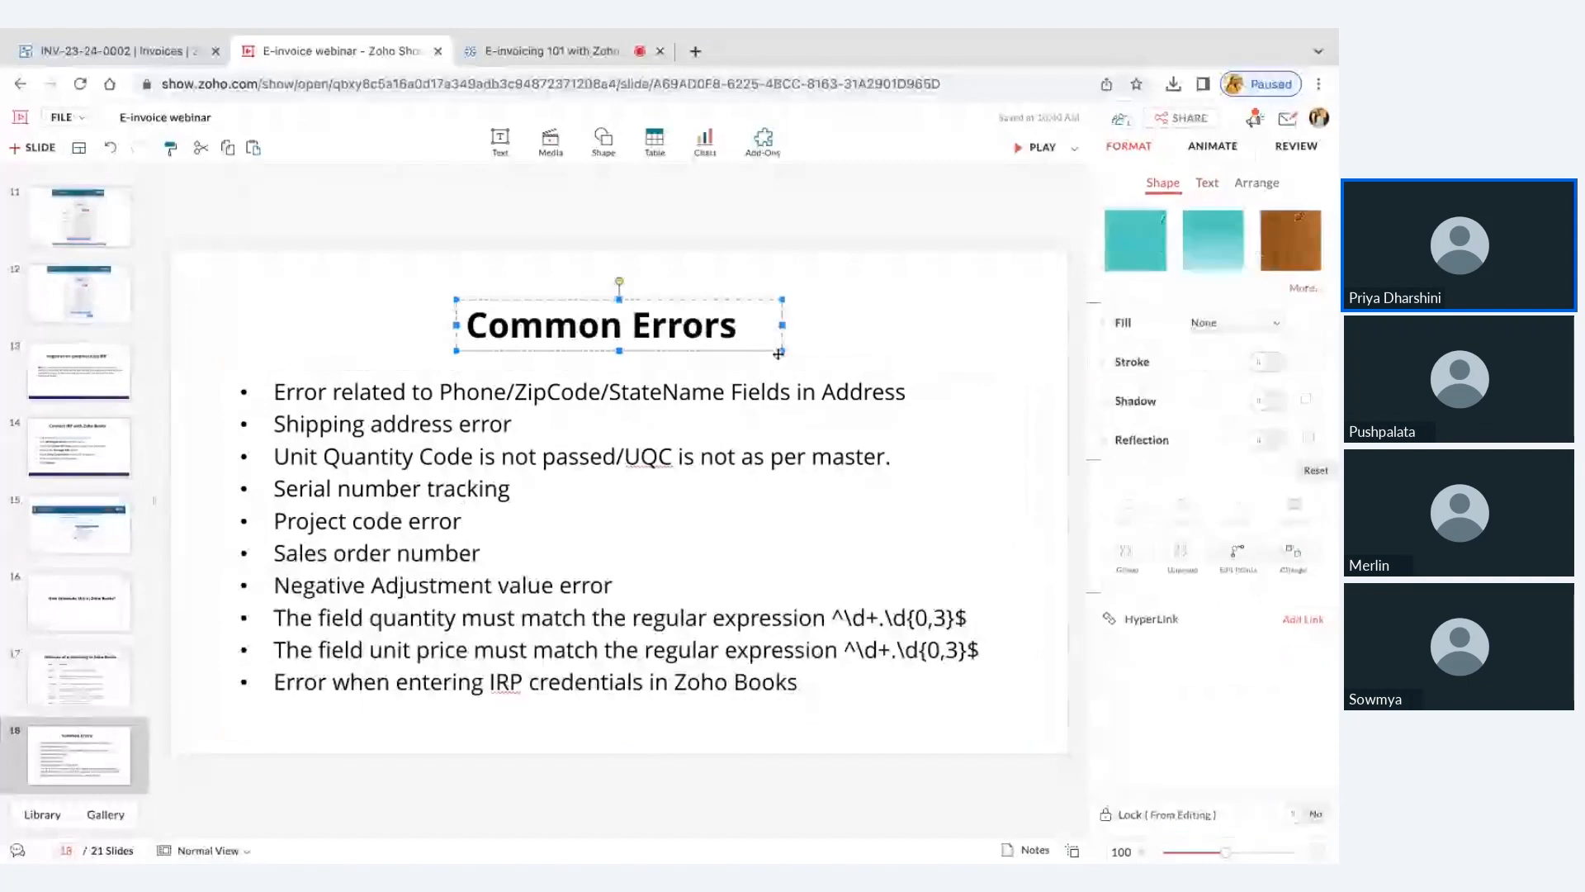
pyautogui.click(112, 51)
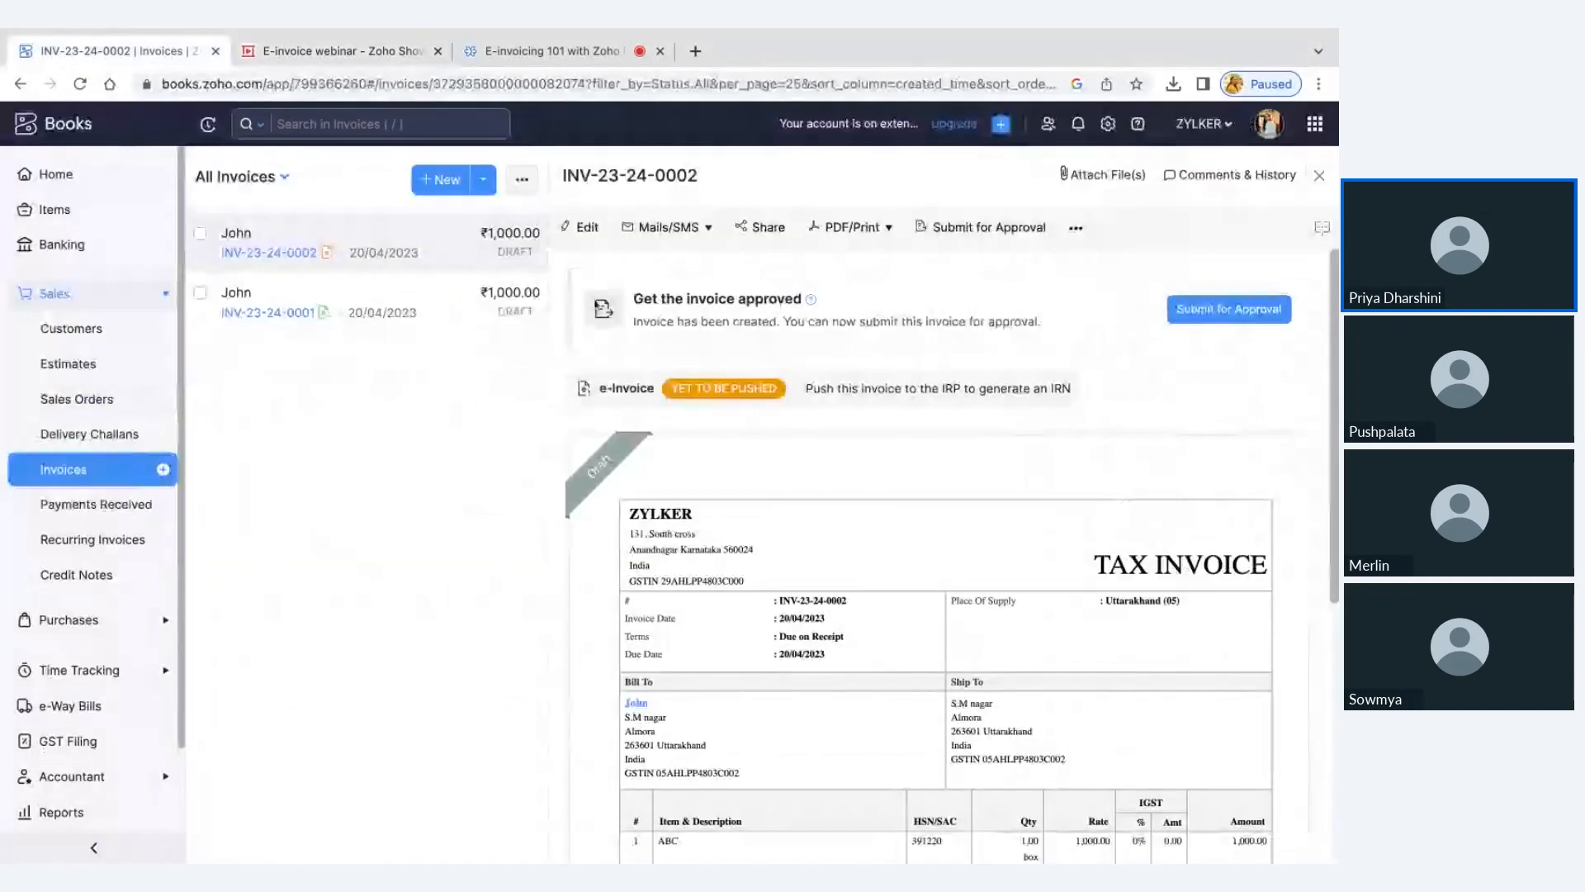
# Start a new invoice and show the additional account and reporting tag information for its item lines
pyautogui.click(423, 181)
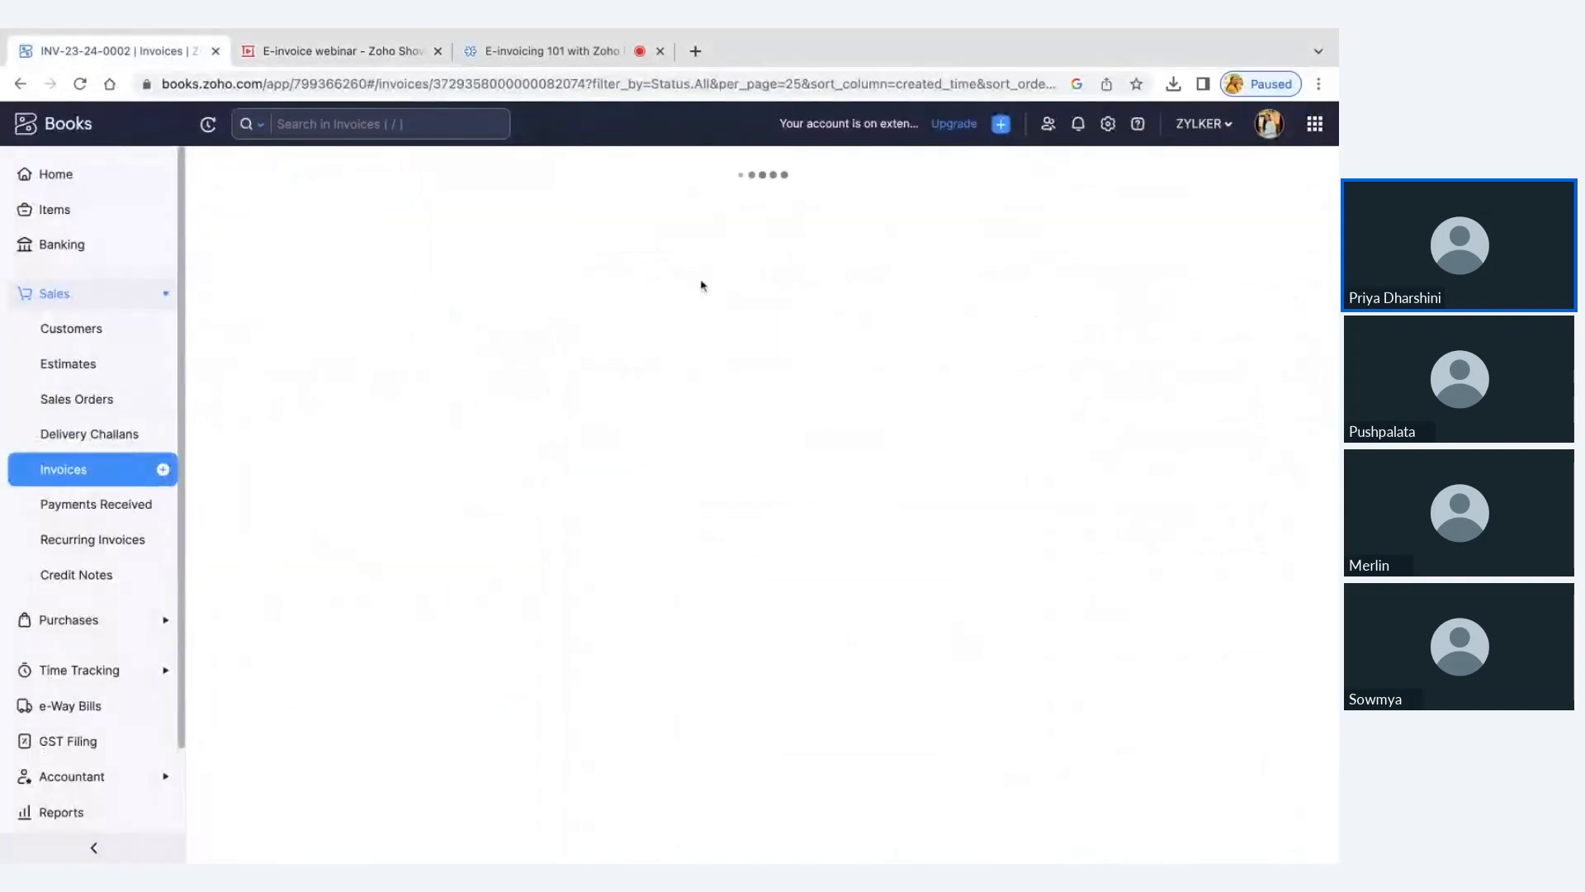
pyautogui.scroll(-2, 635, 504)
pyautogui.scroll(-2, 636, 503)
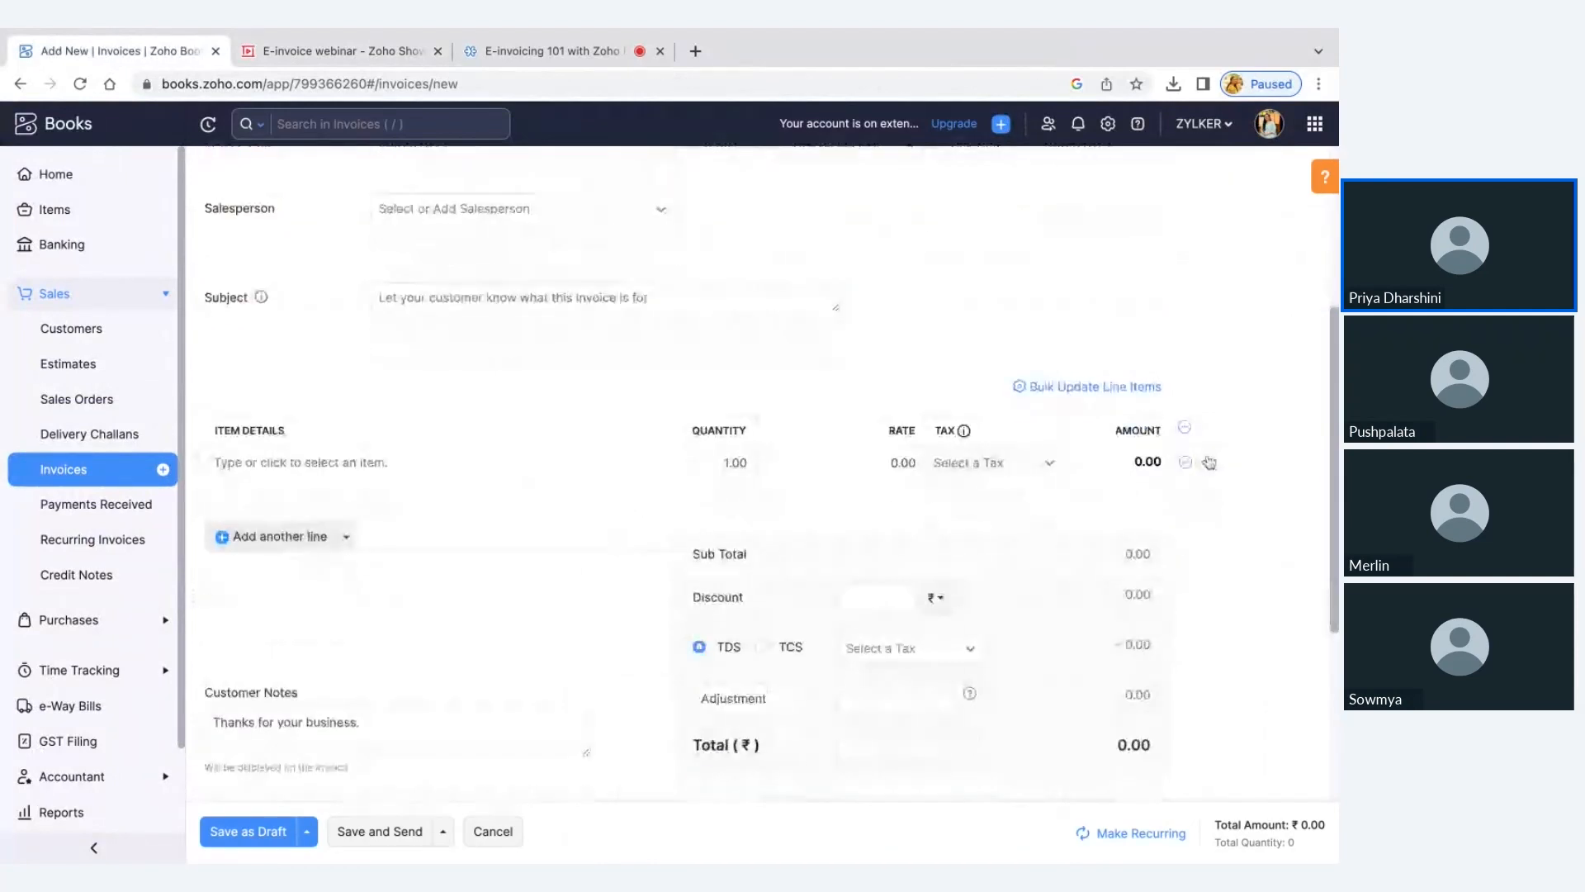
pyautogui.click(1186, 435)
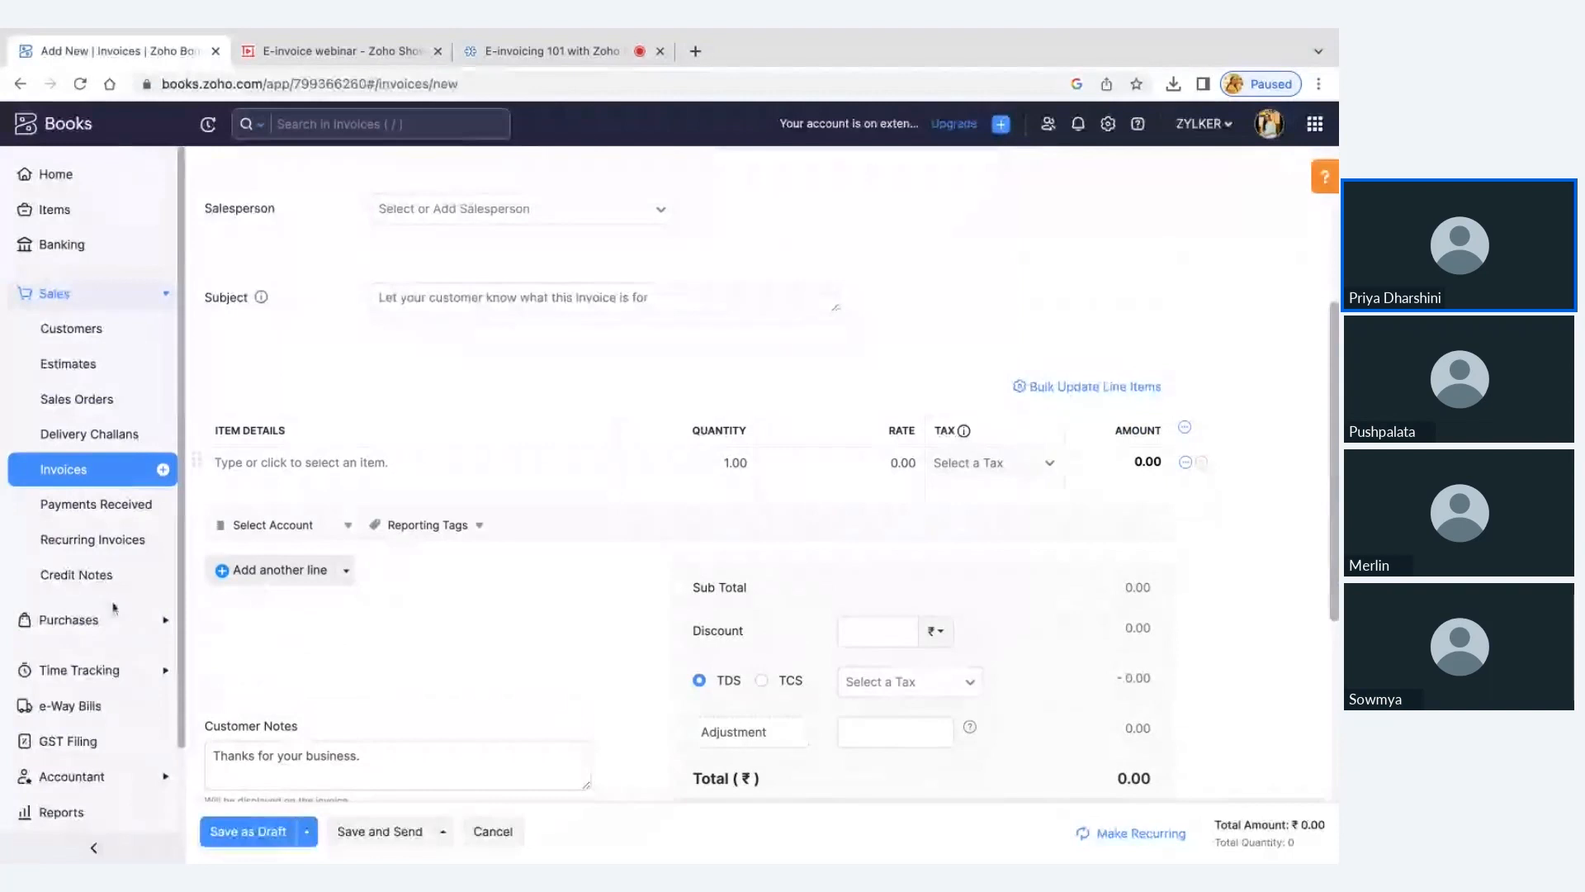
pyautogui.scroll(-1, 113, 608)
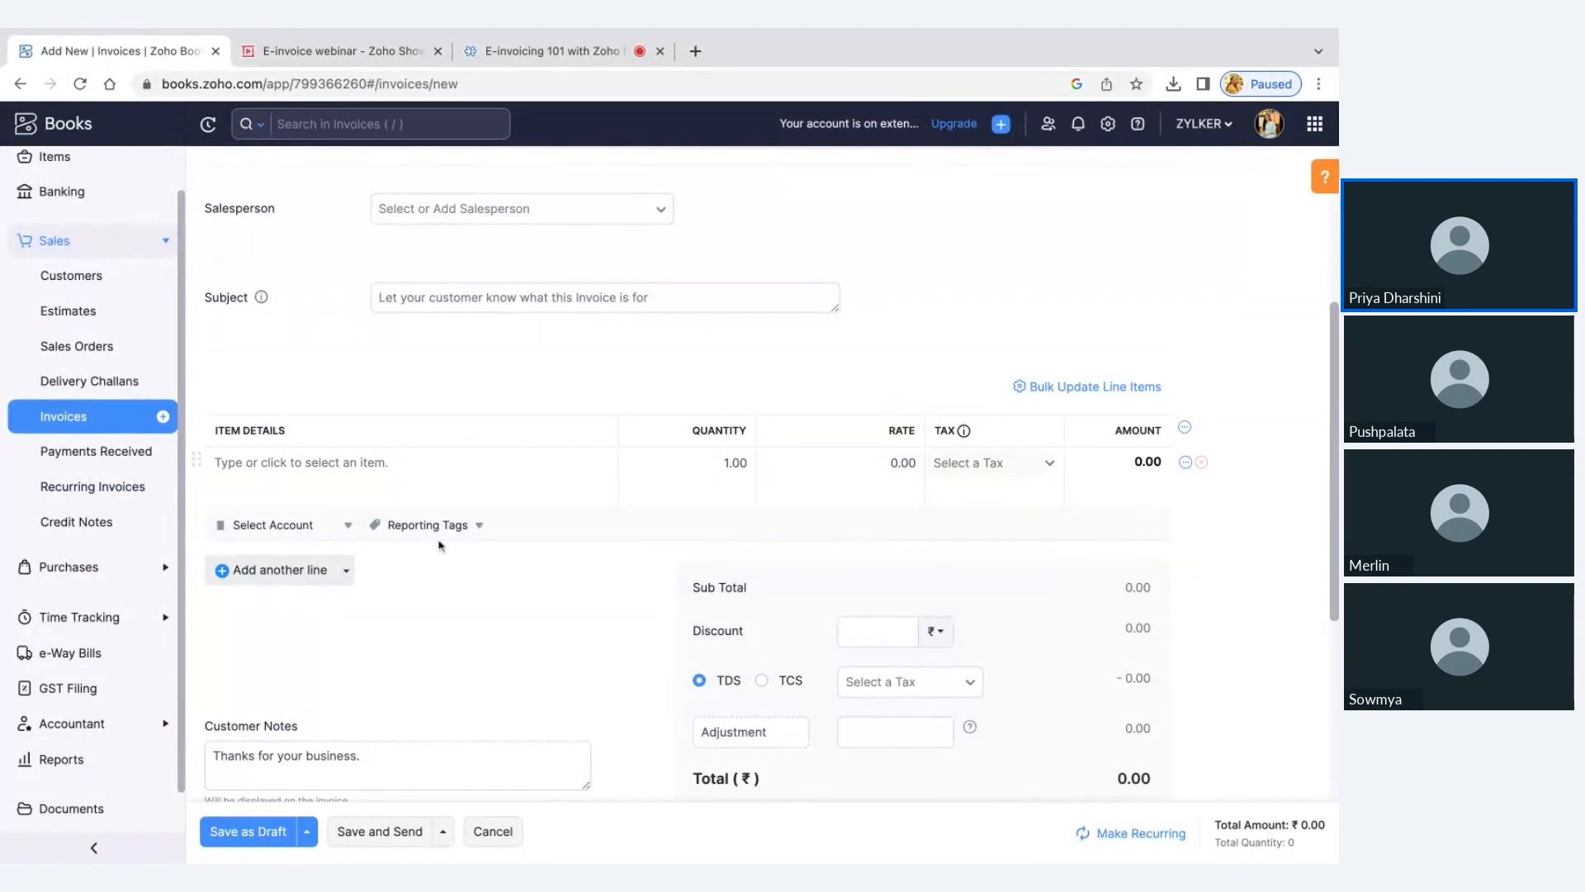
# Compare the Common Errors slide in Zoho Show with the Order Number field of the new invoice in Zoho Books
pyautogui.click(377, 55)
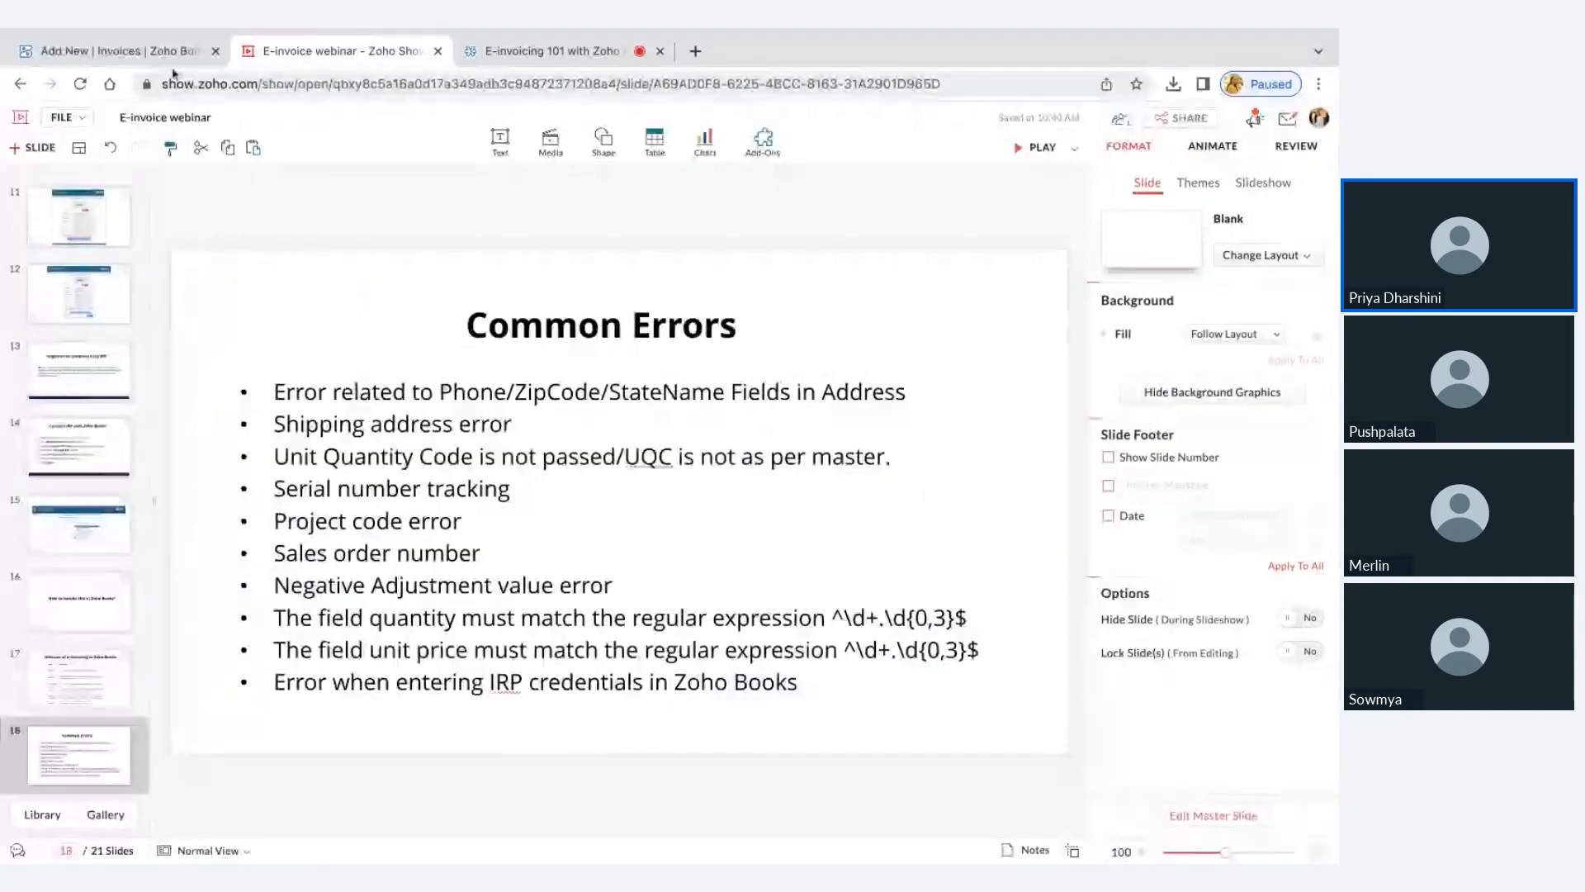
pyautogui.click(124, 51)
pyautogui.scroll(5, 581, 388)
pyautogui.click(581, 388)
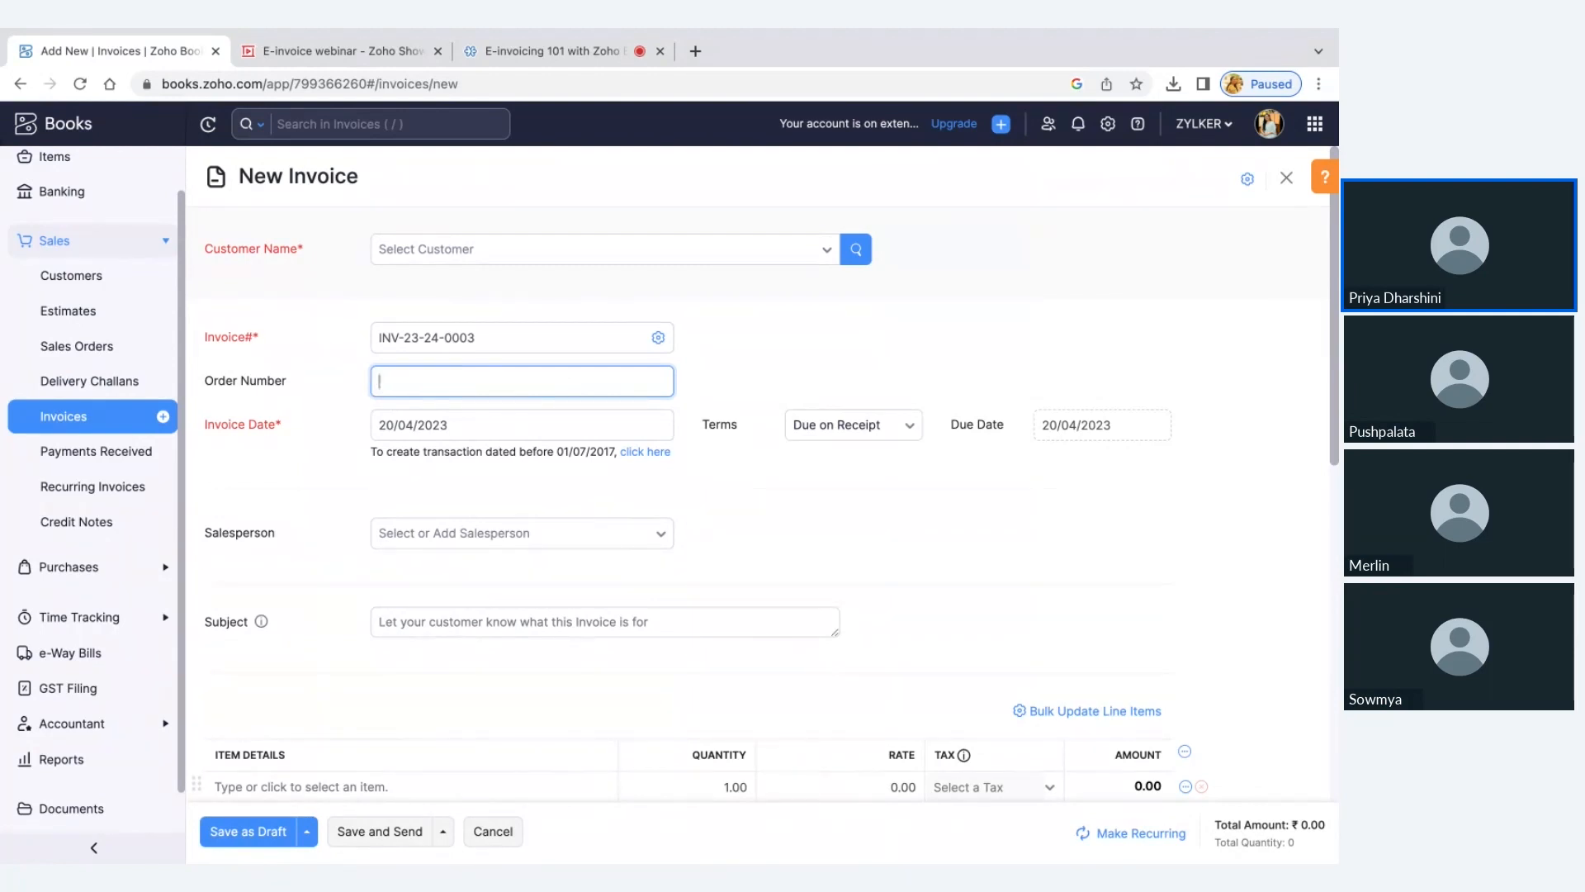
pyautogui.click(369, 51)
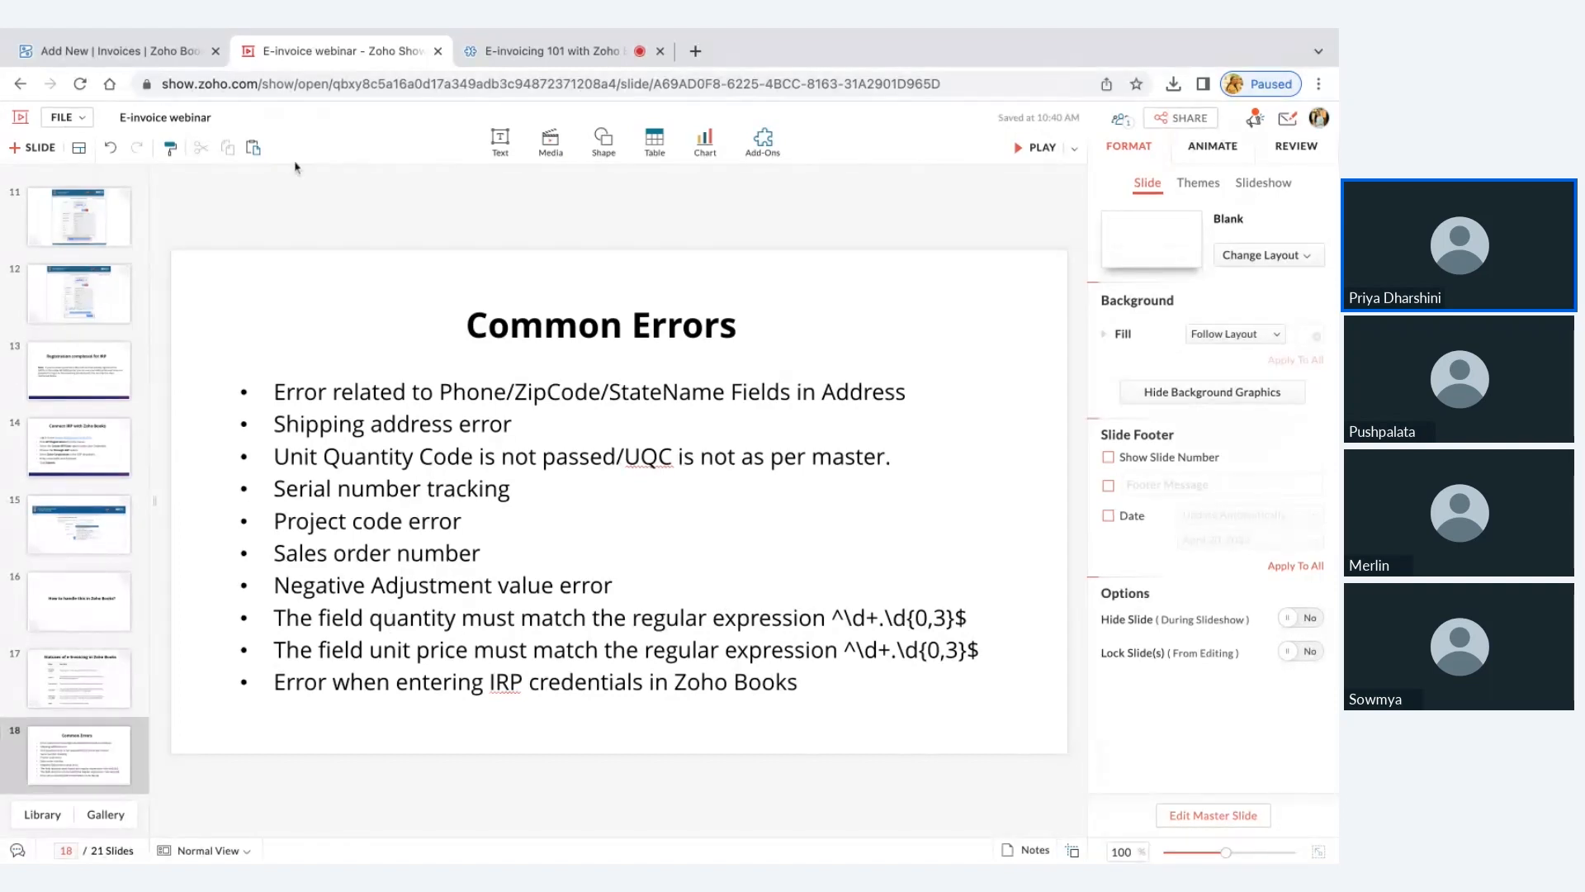
pyautogui.click(164, 53)
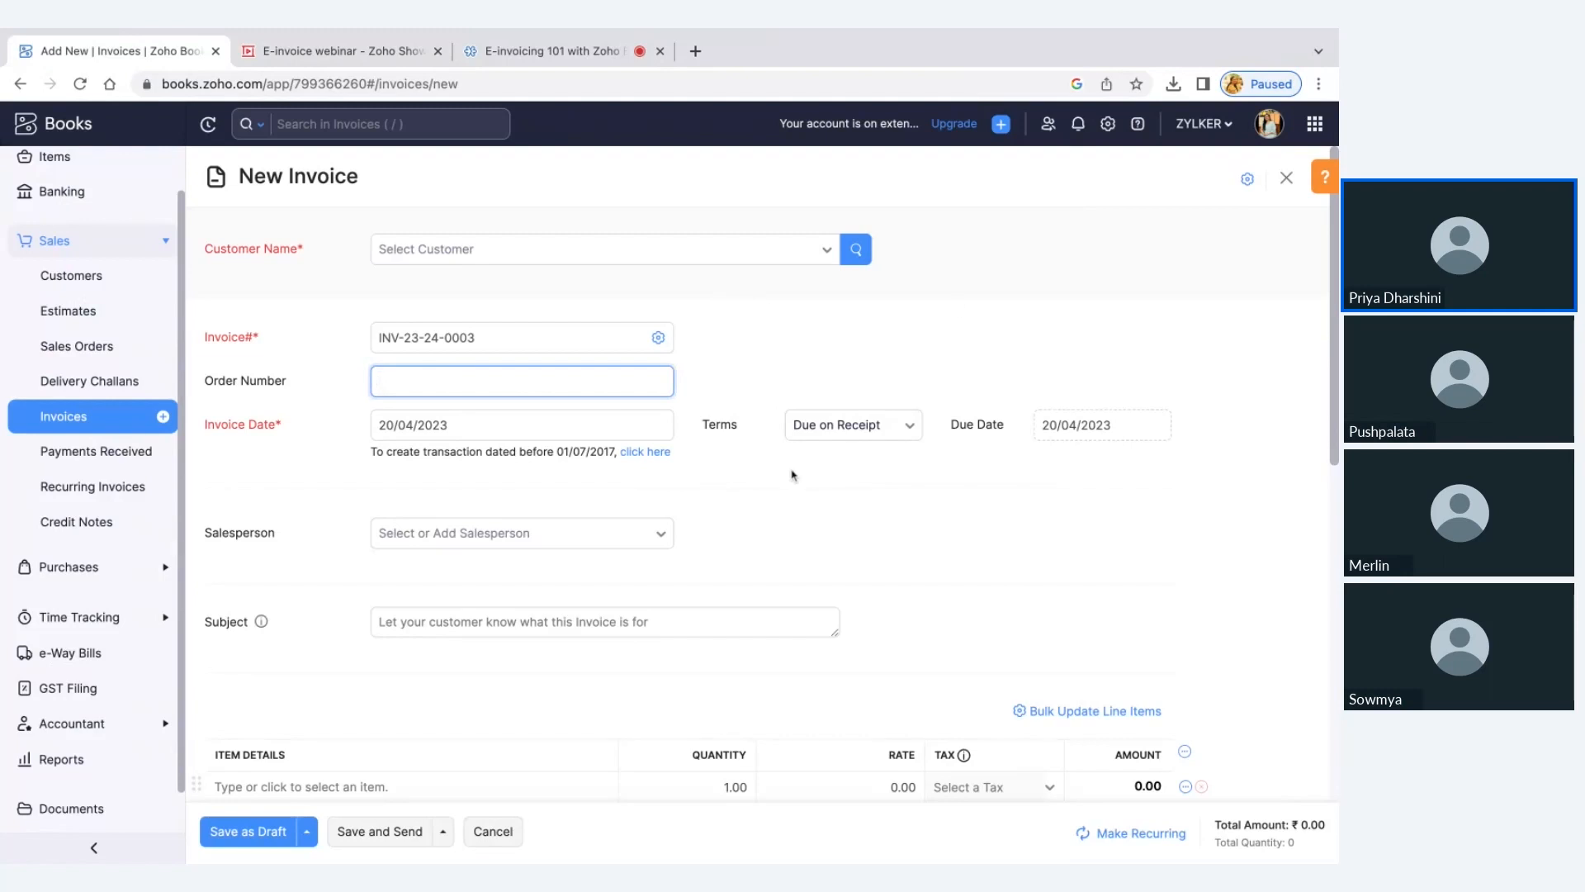
# Look over the rest of the new invoice form and discard the invoice without saving
pyautogui.scroll(-3, 791, 476)
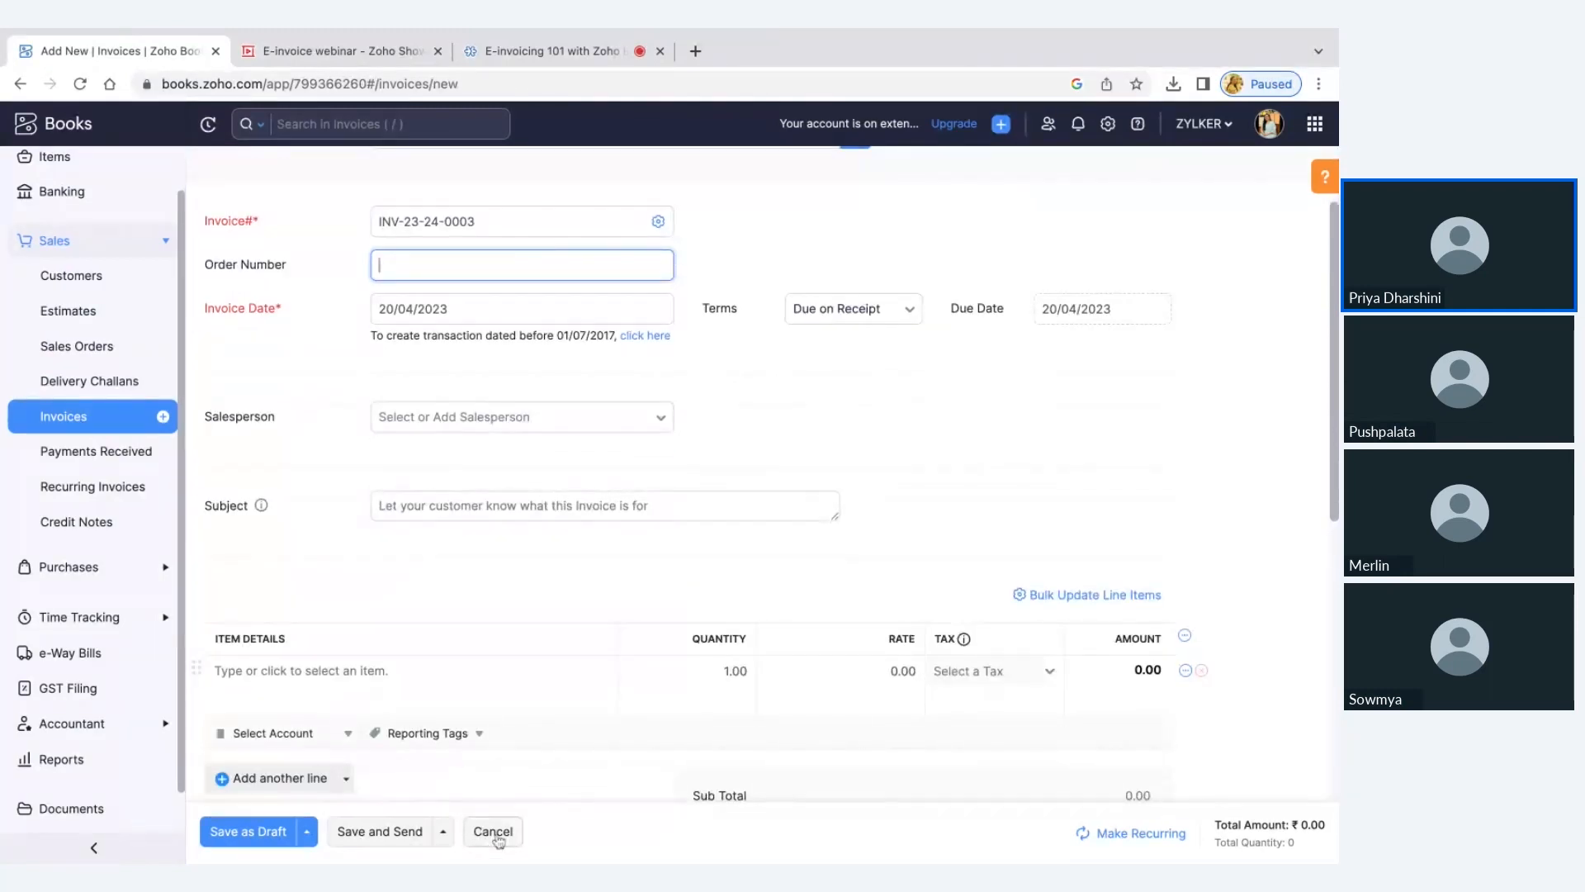
pyautogui.click(493, 832)
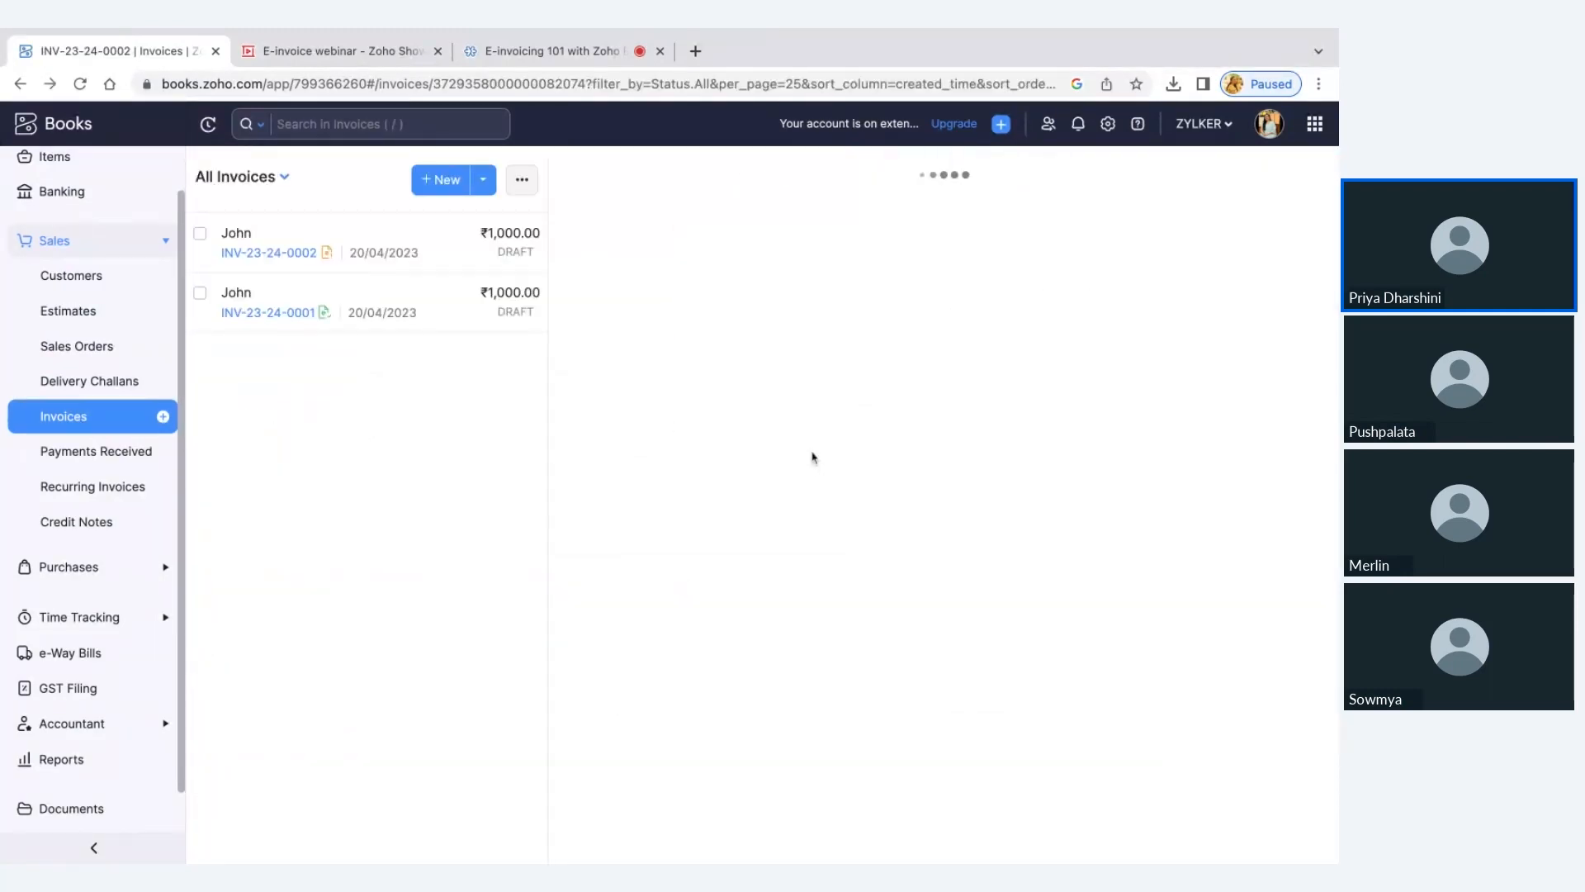
# Show the decimal rate options for item quantity in the Items preferences, and switch to the Common Errors slide in Zoho Show
pyautogui.click(1107, 132)
pyautogui.click(1061, 415)
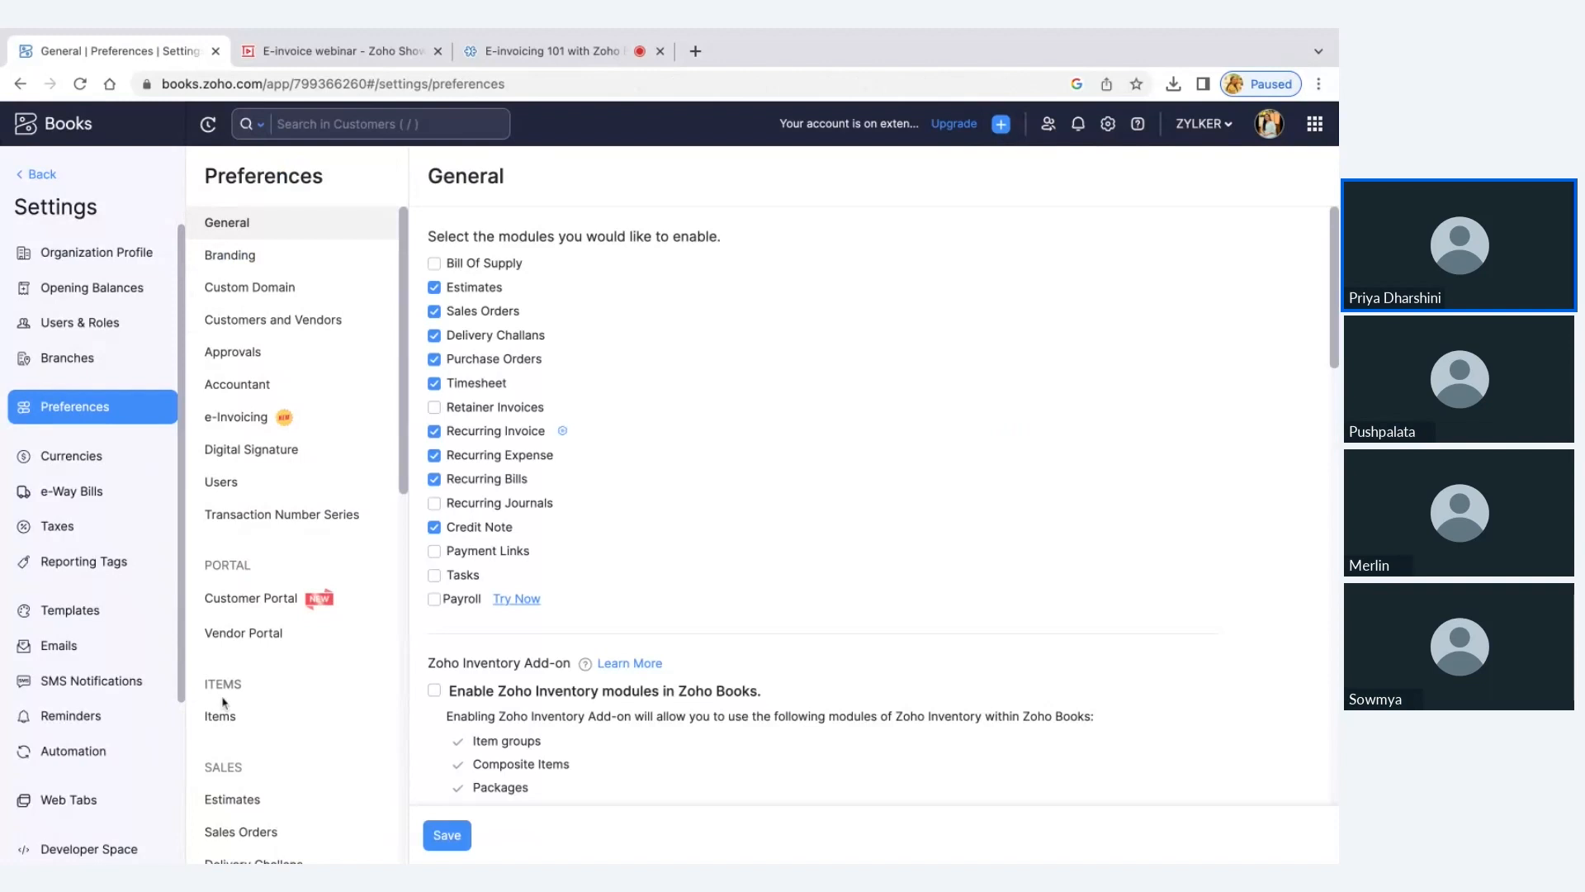
pyautogui.click(235, 716)
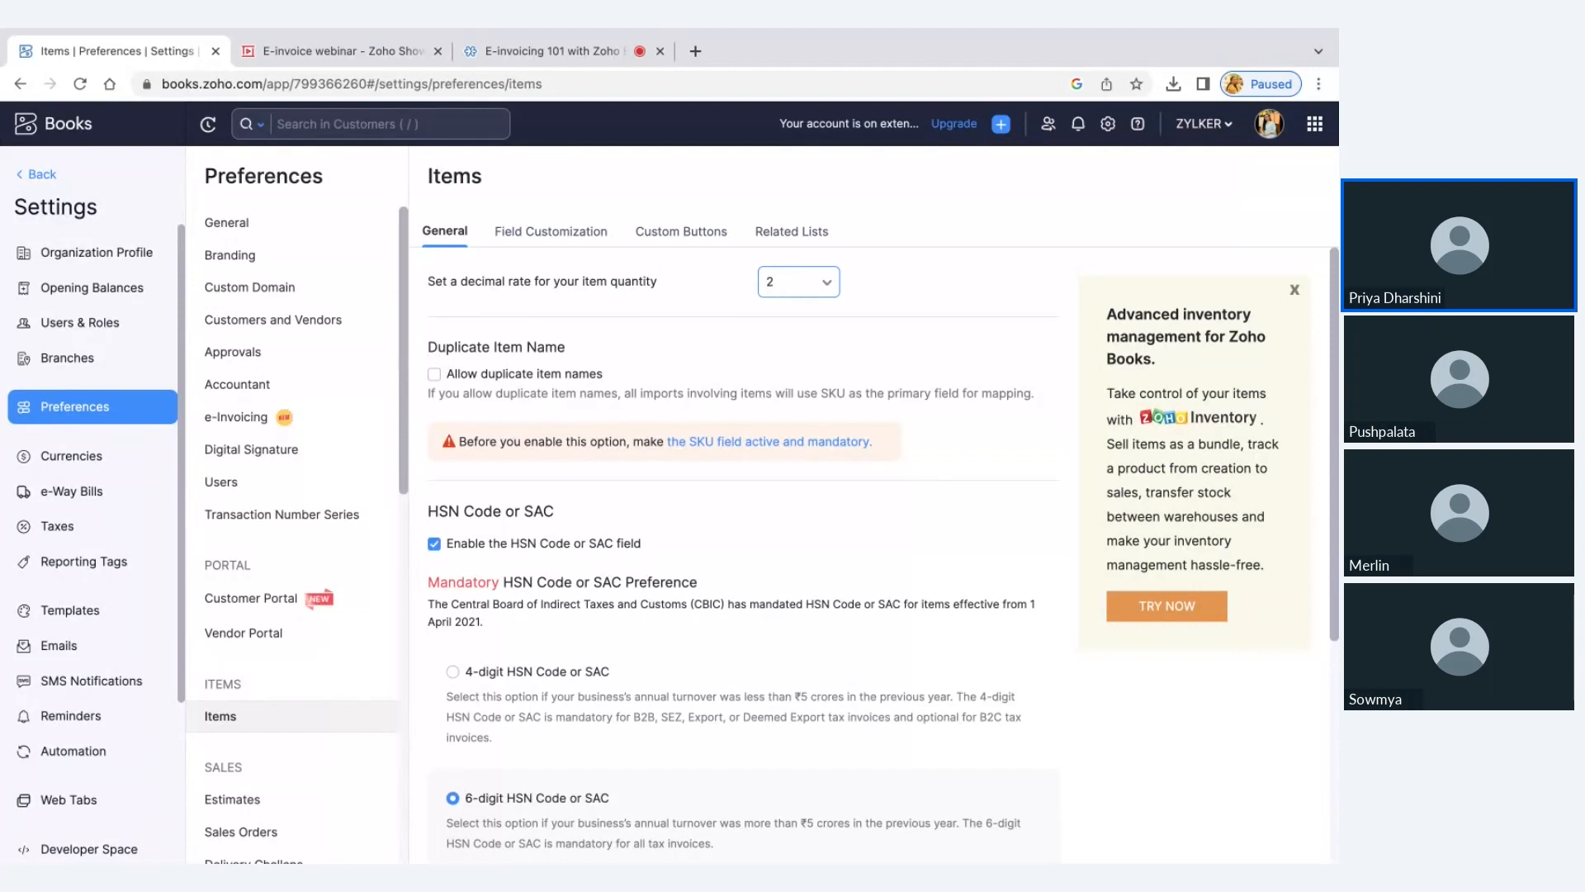
pyautogui.click(798, 282)
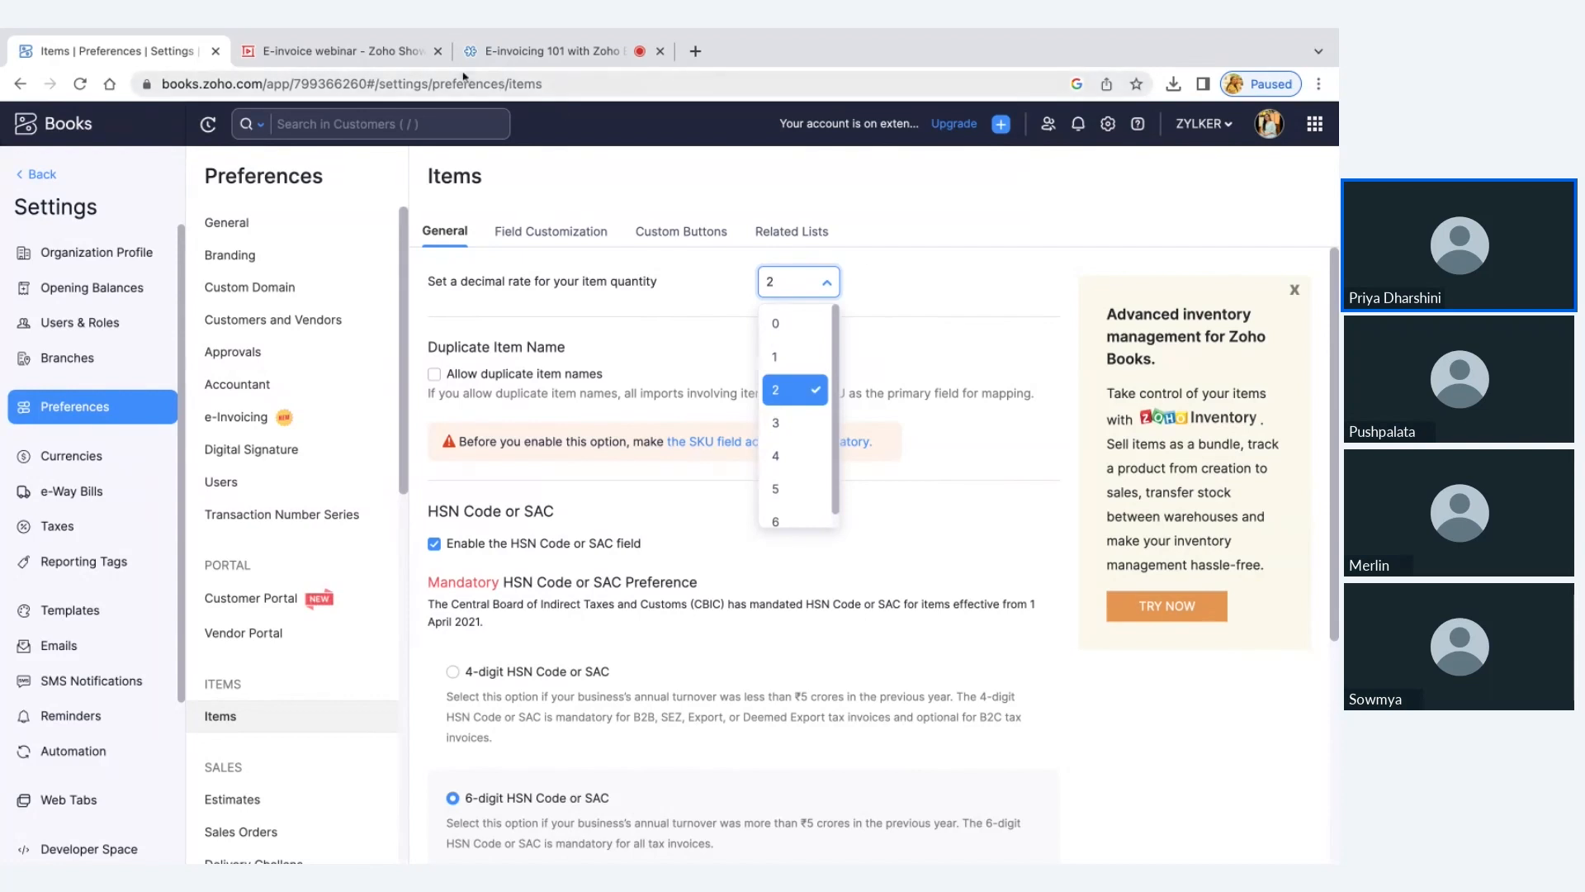
pyautogui.click(385, 51)
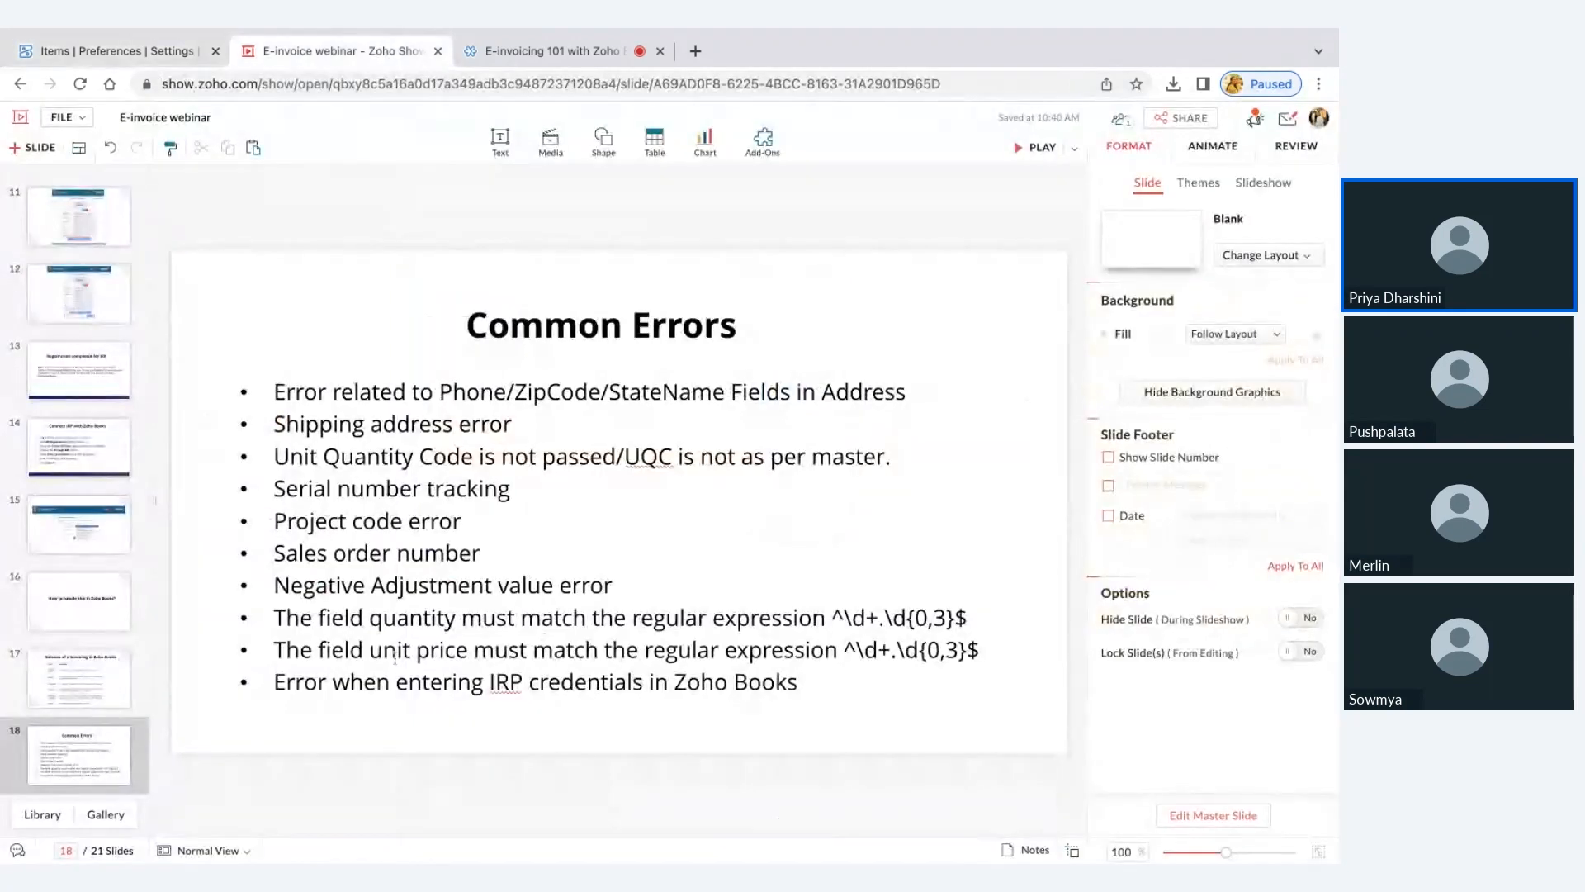